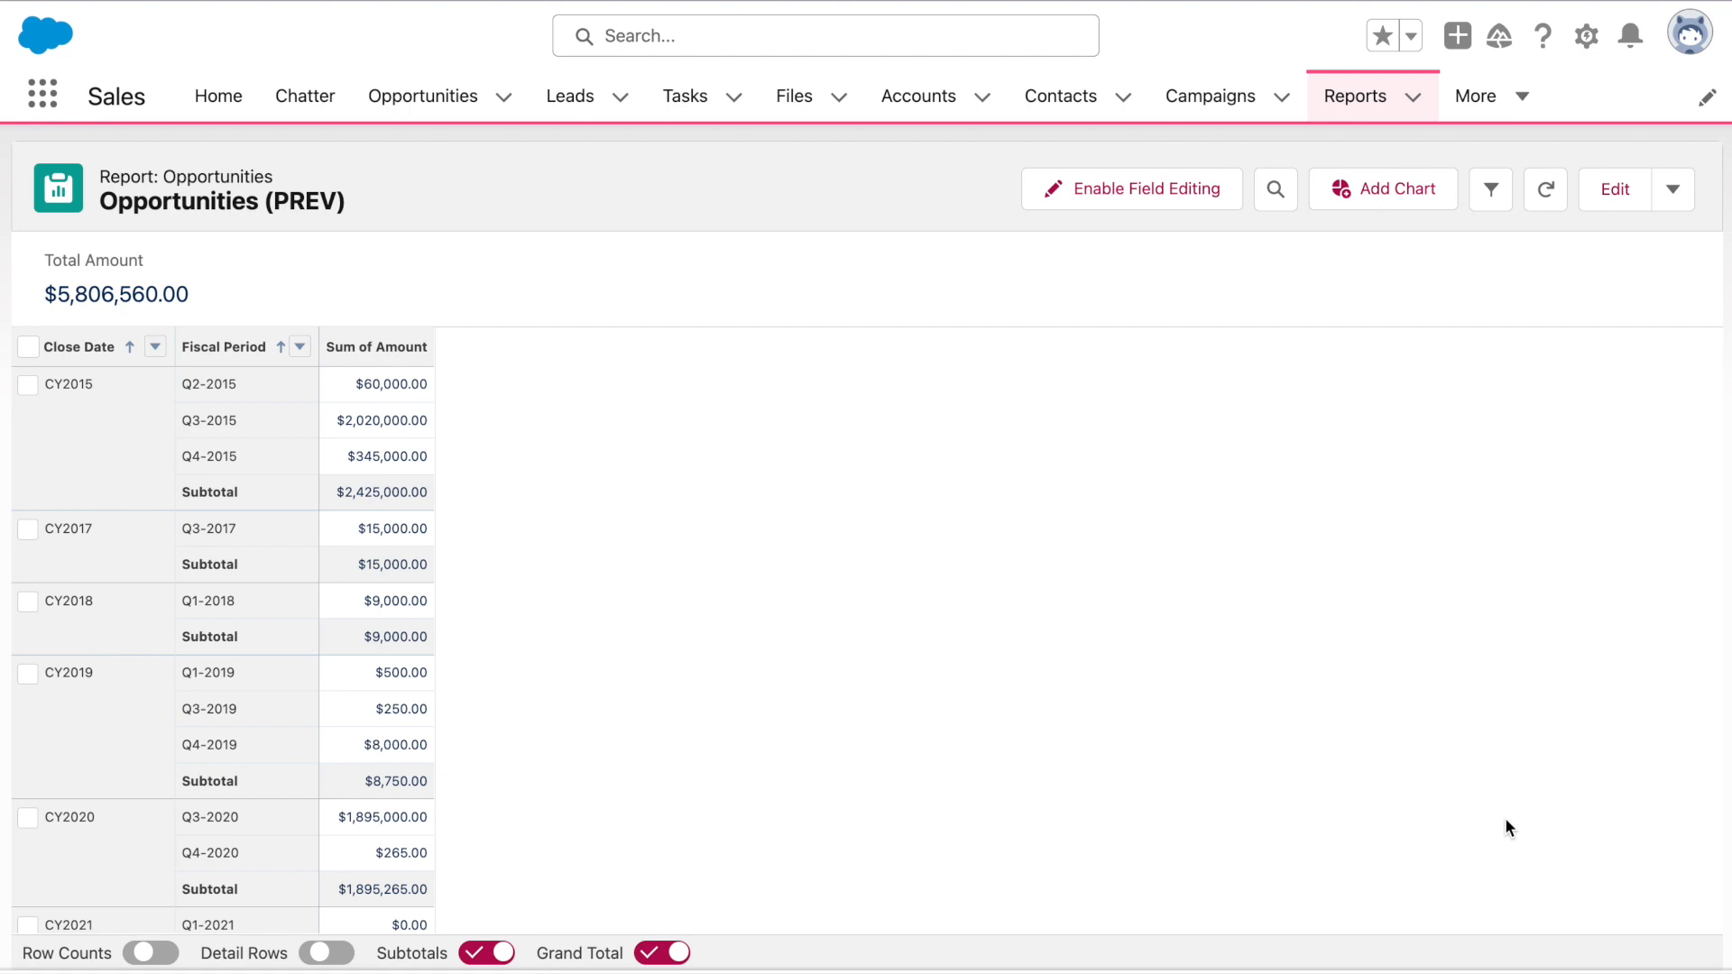
Switch the Opportunities (PREV) report into edit mode in the report builder
left_click(1631, 195)
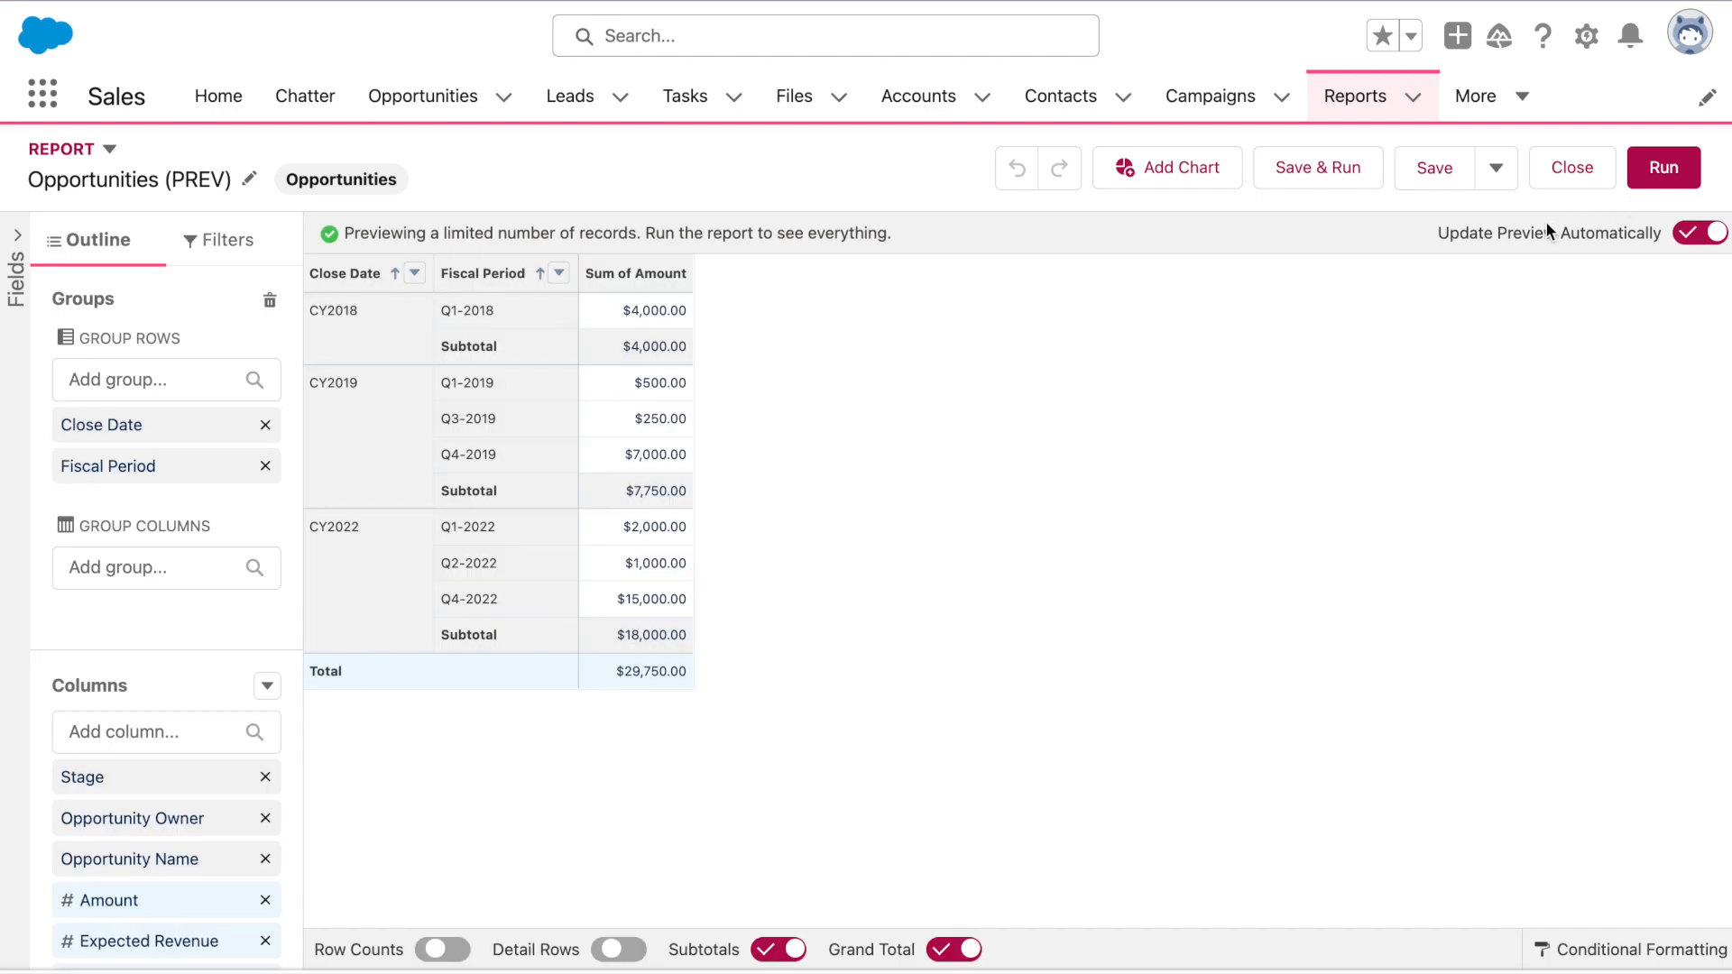
Add a summary formula column named 'PREVGROUPVAL Practice' with Currency output type
left_click(267, 686)
left_click(240, 778)
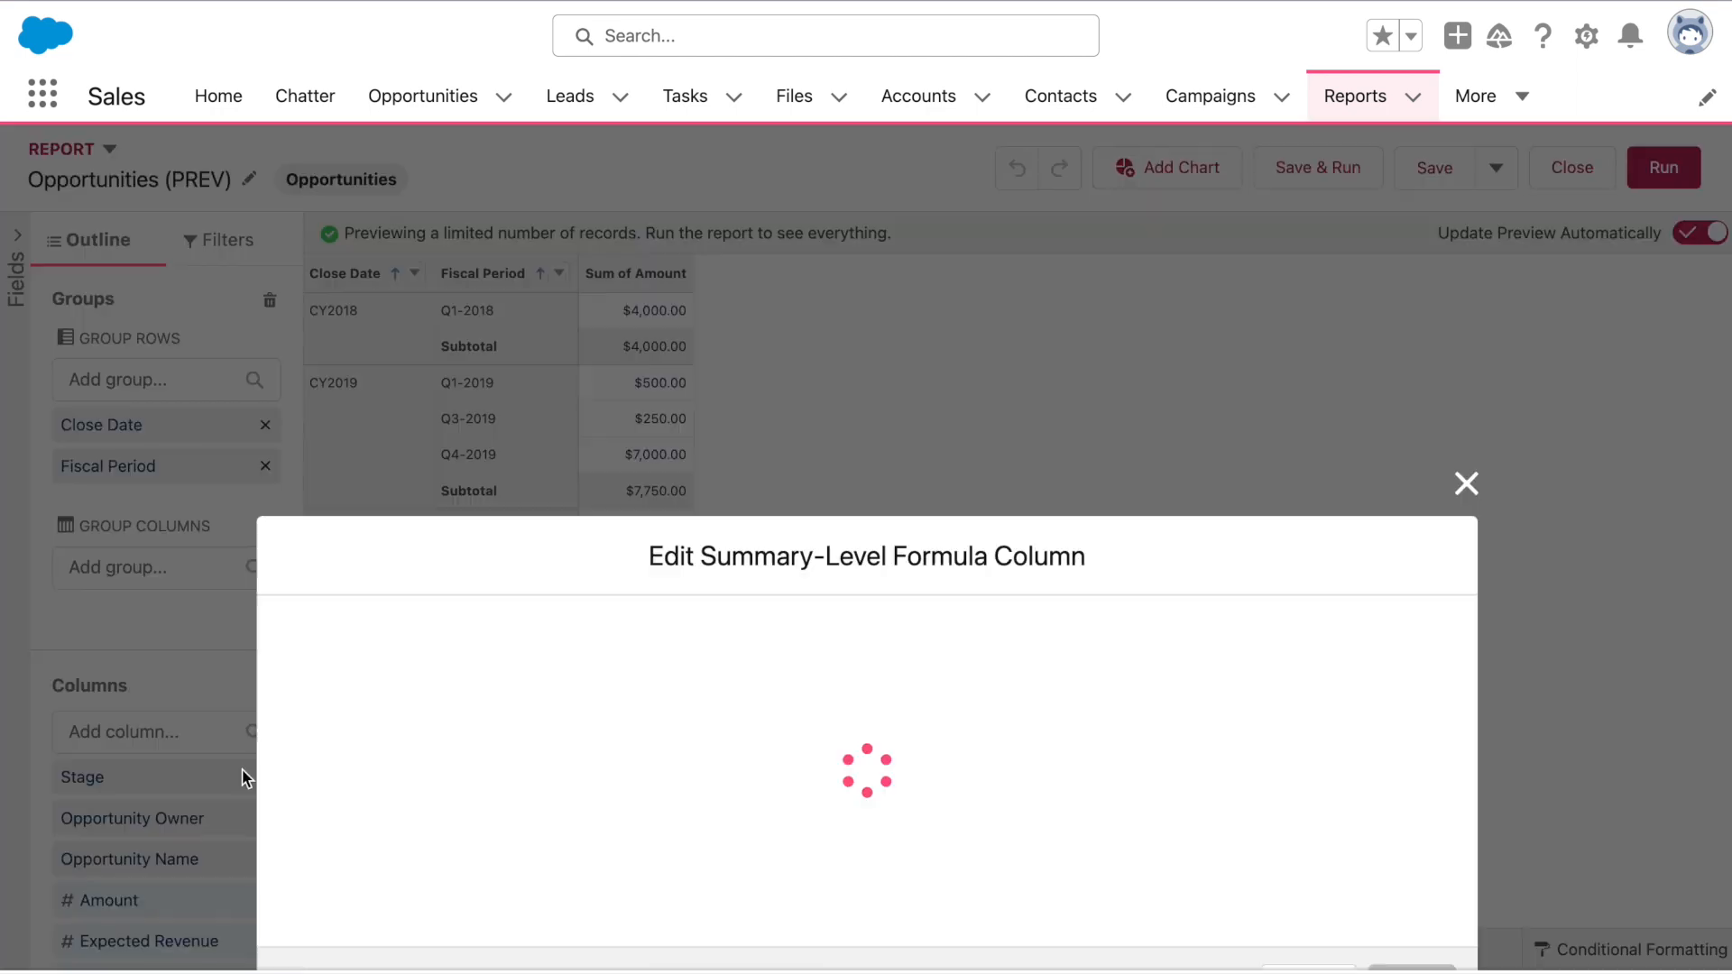
type("PREVGROUPVAL ")
type("Practice")
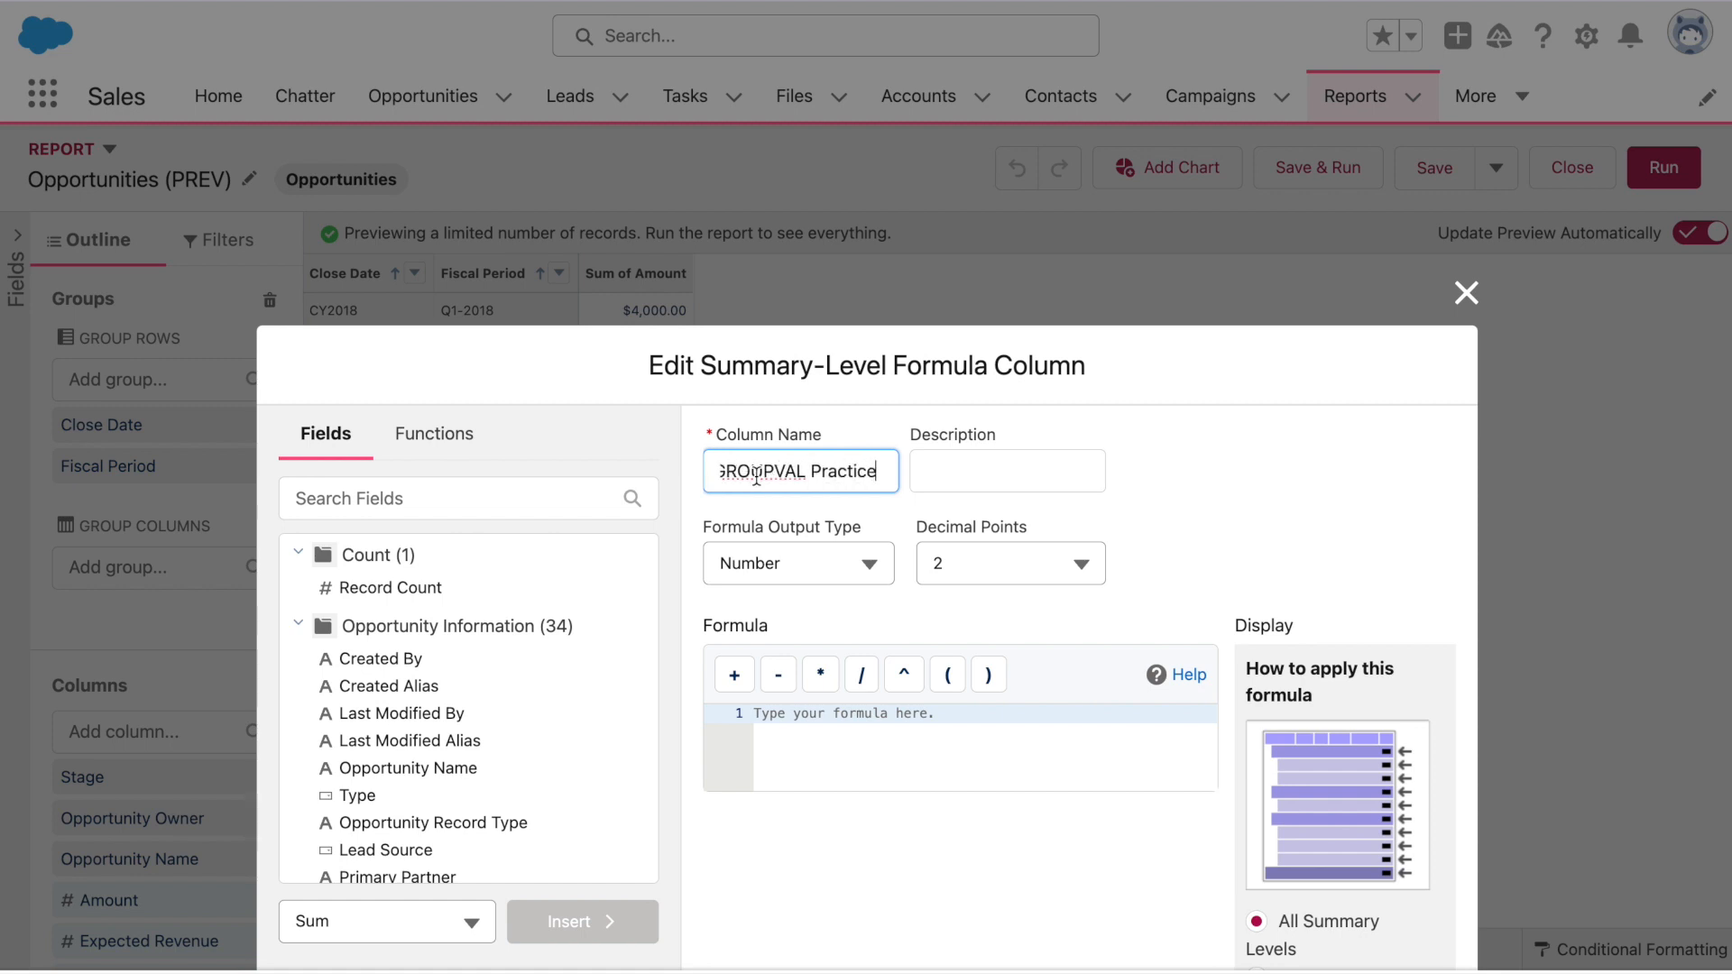
left_click(848, 563)
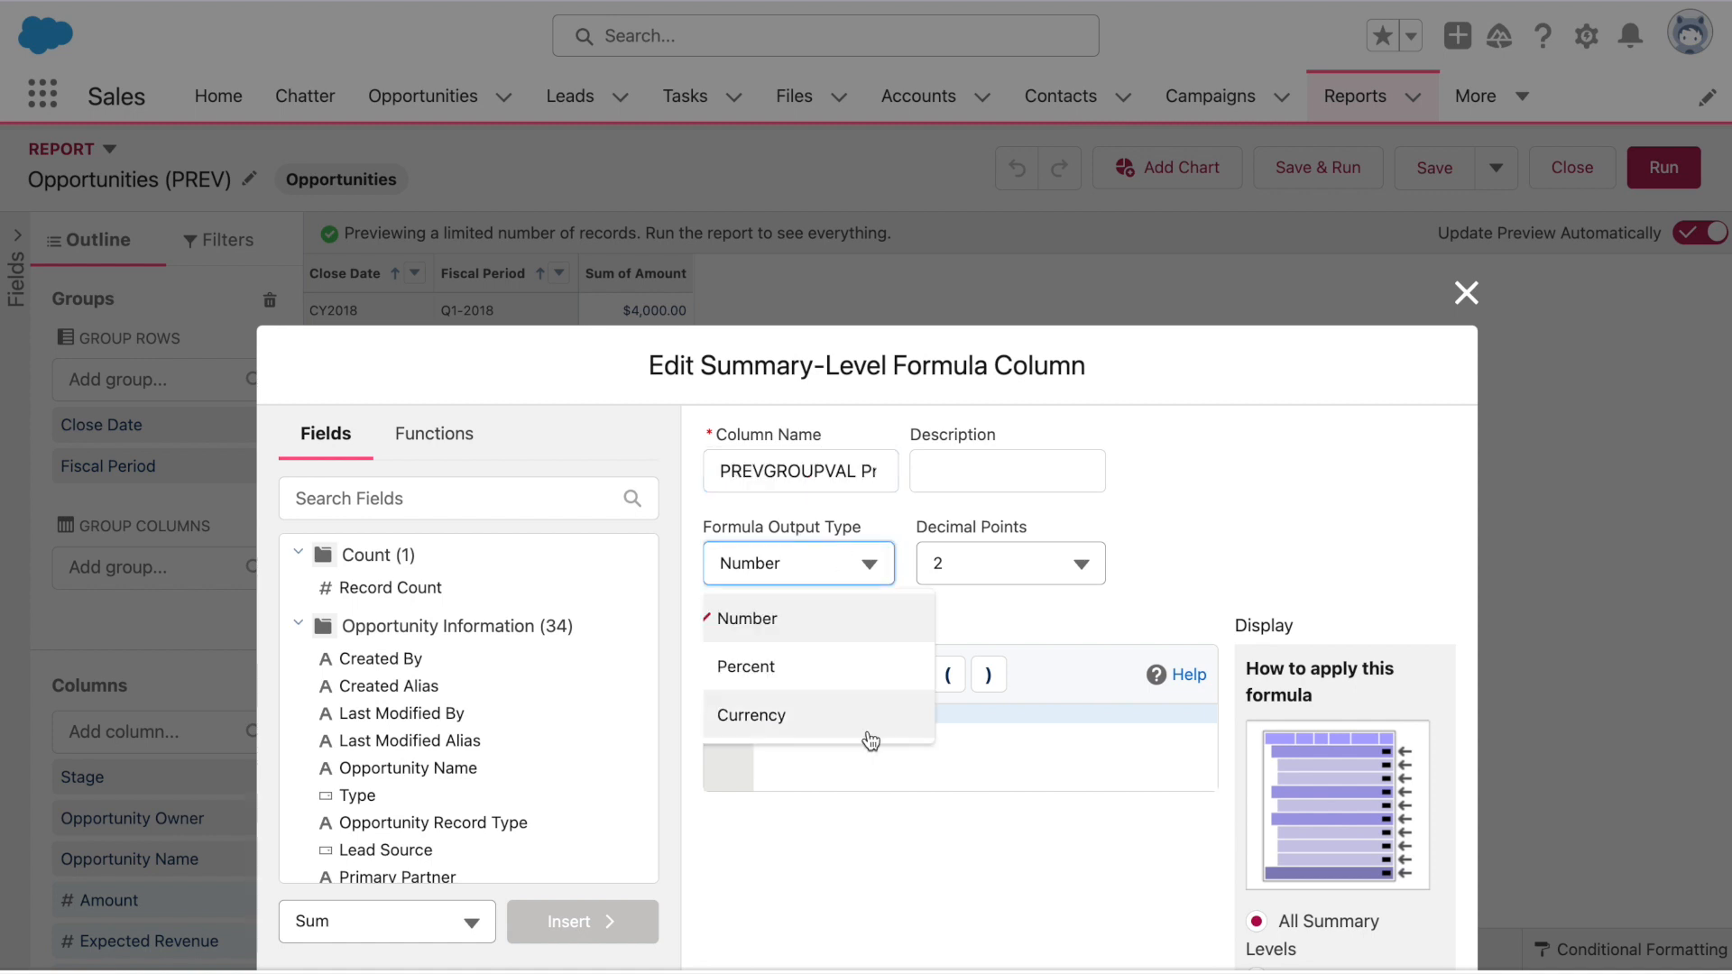
left_click(812, 714)
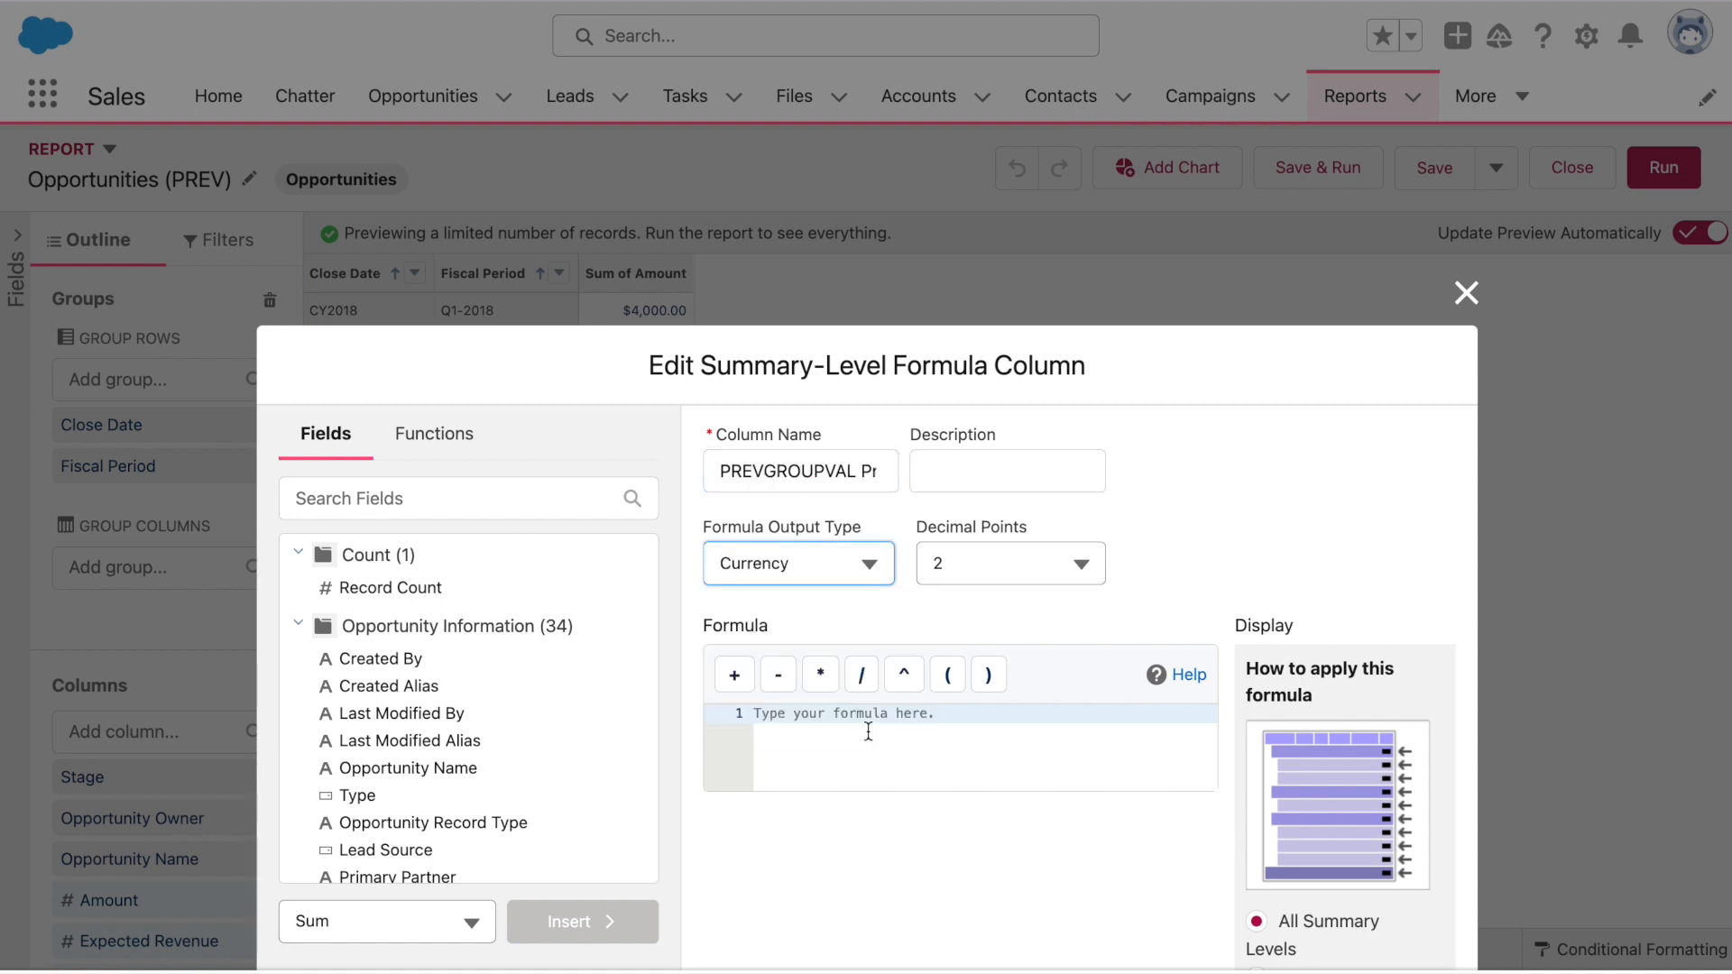
Insert the PREVGROUPVAL function template into the formula via autocomplete
left_click(868, 731)
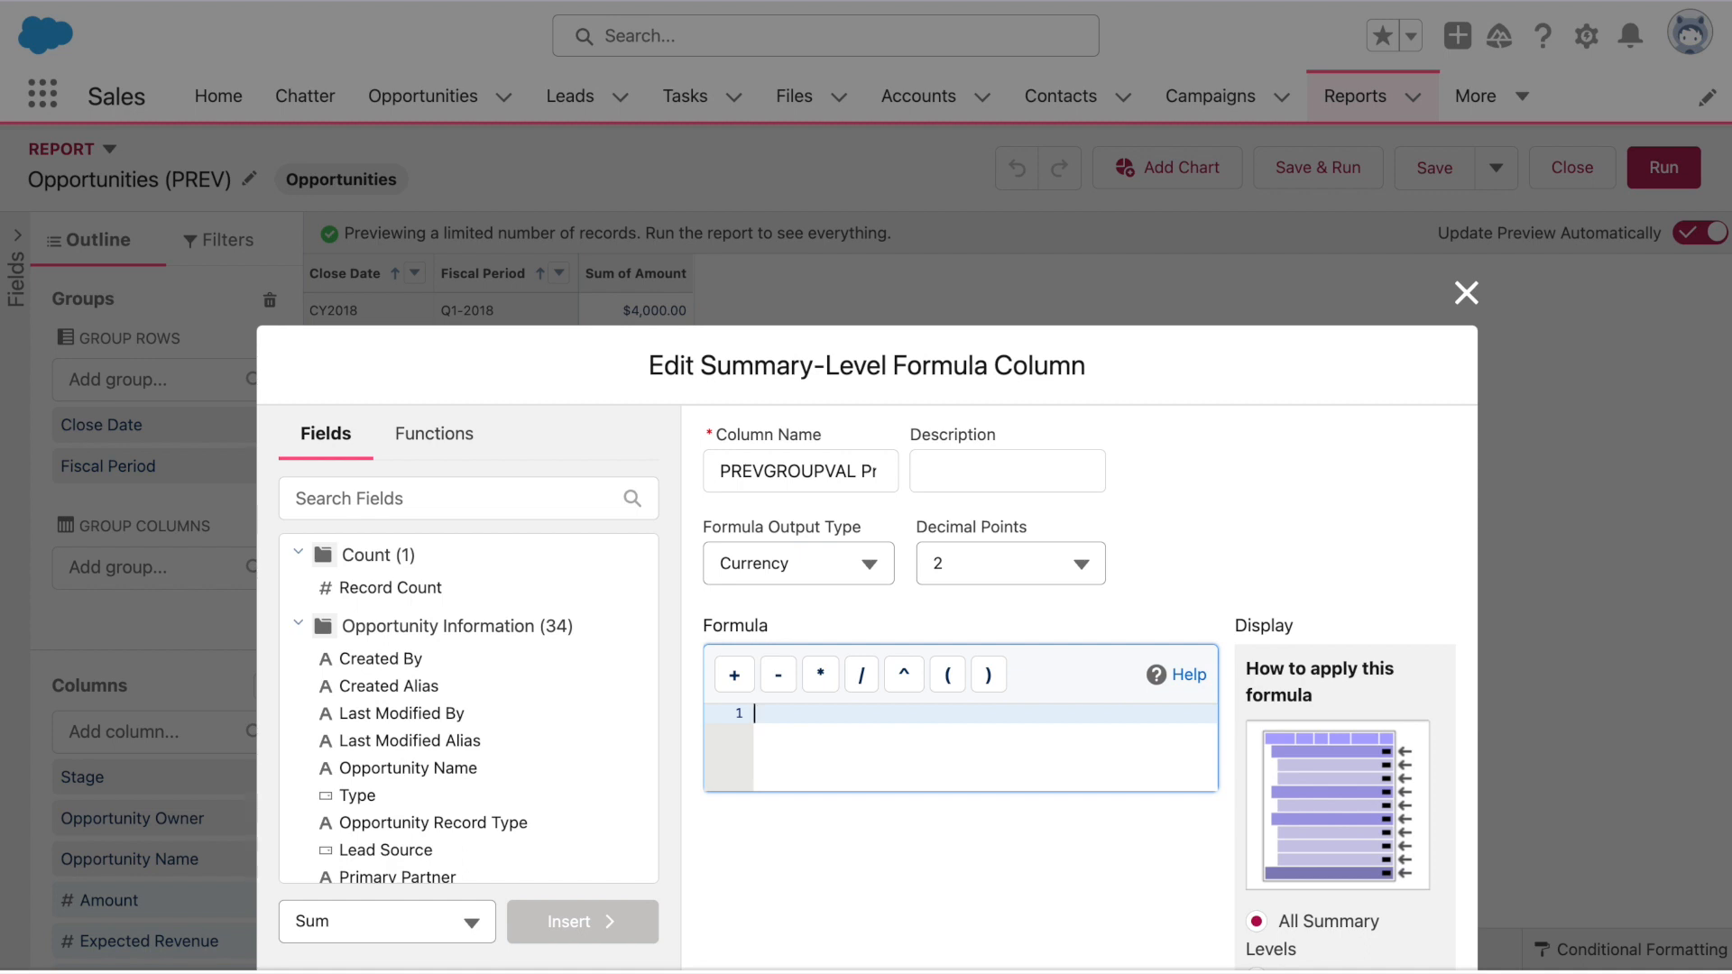
type("PREVGROUP")
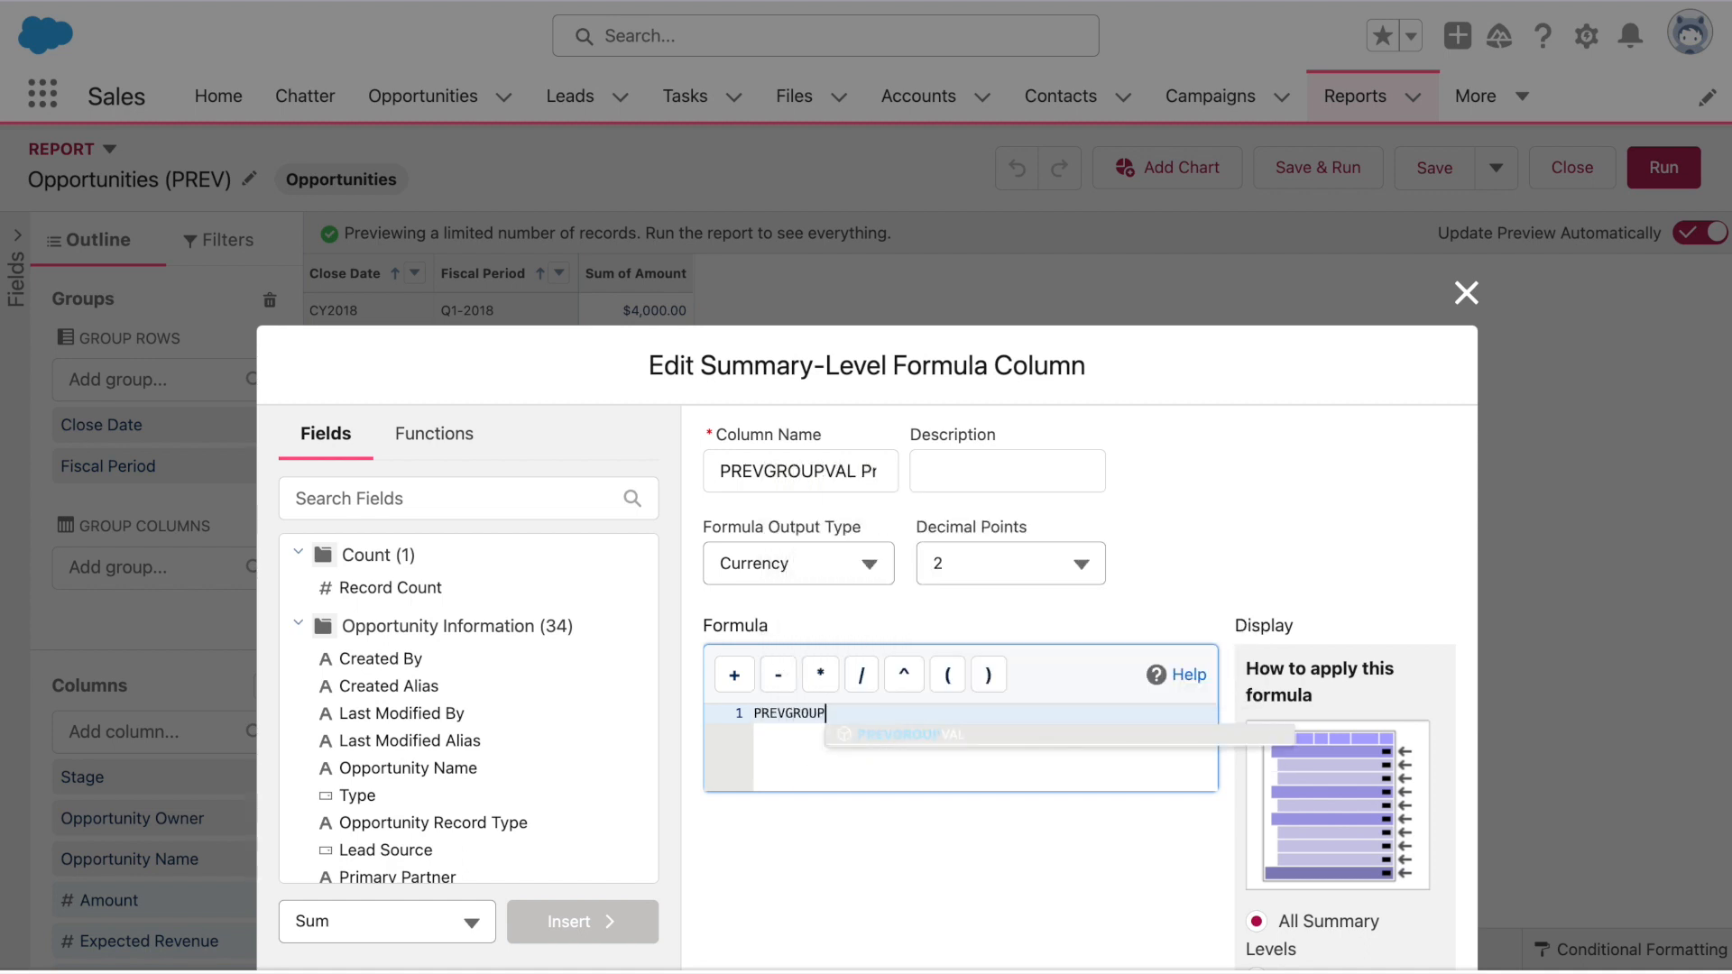
left_click(932, 735)
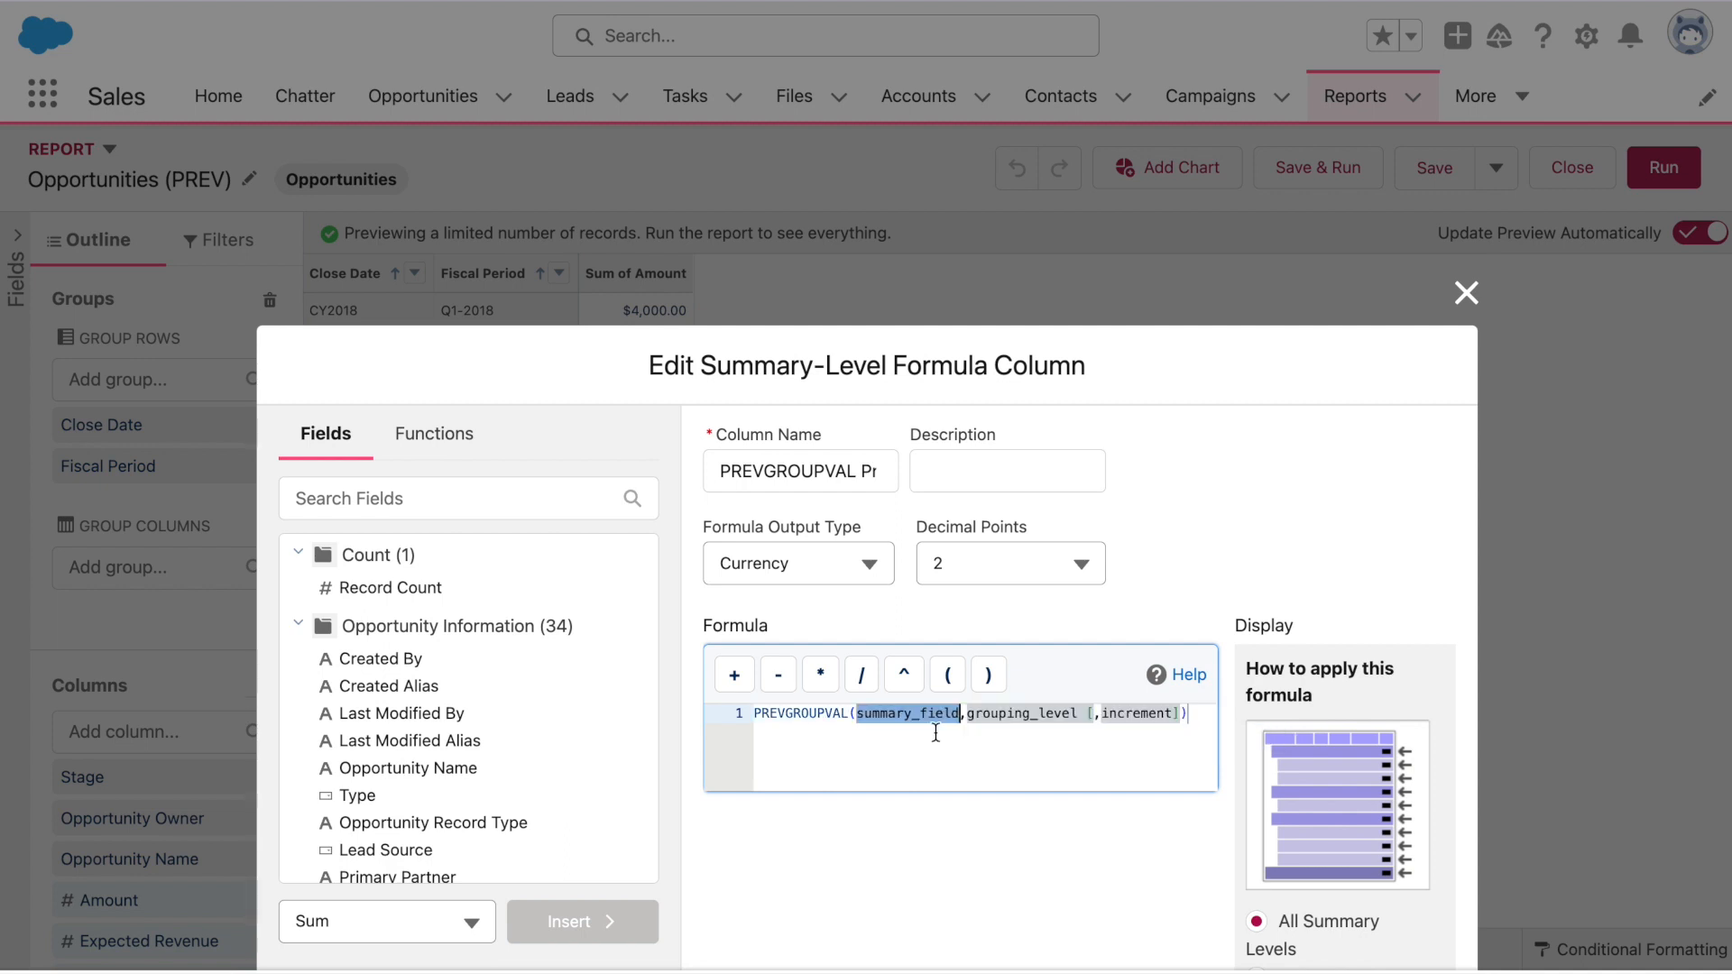
left_click(912, 735)
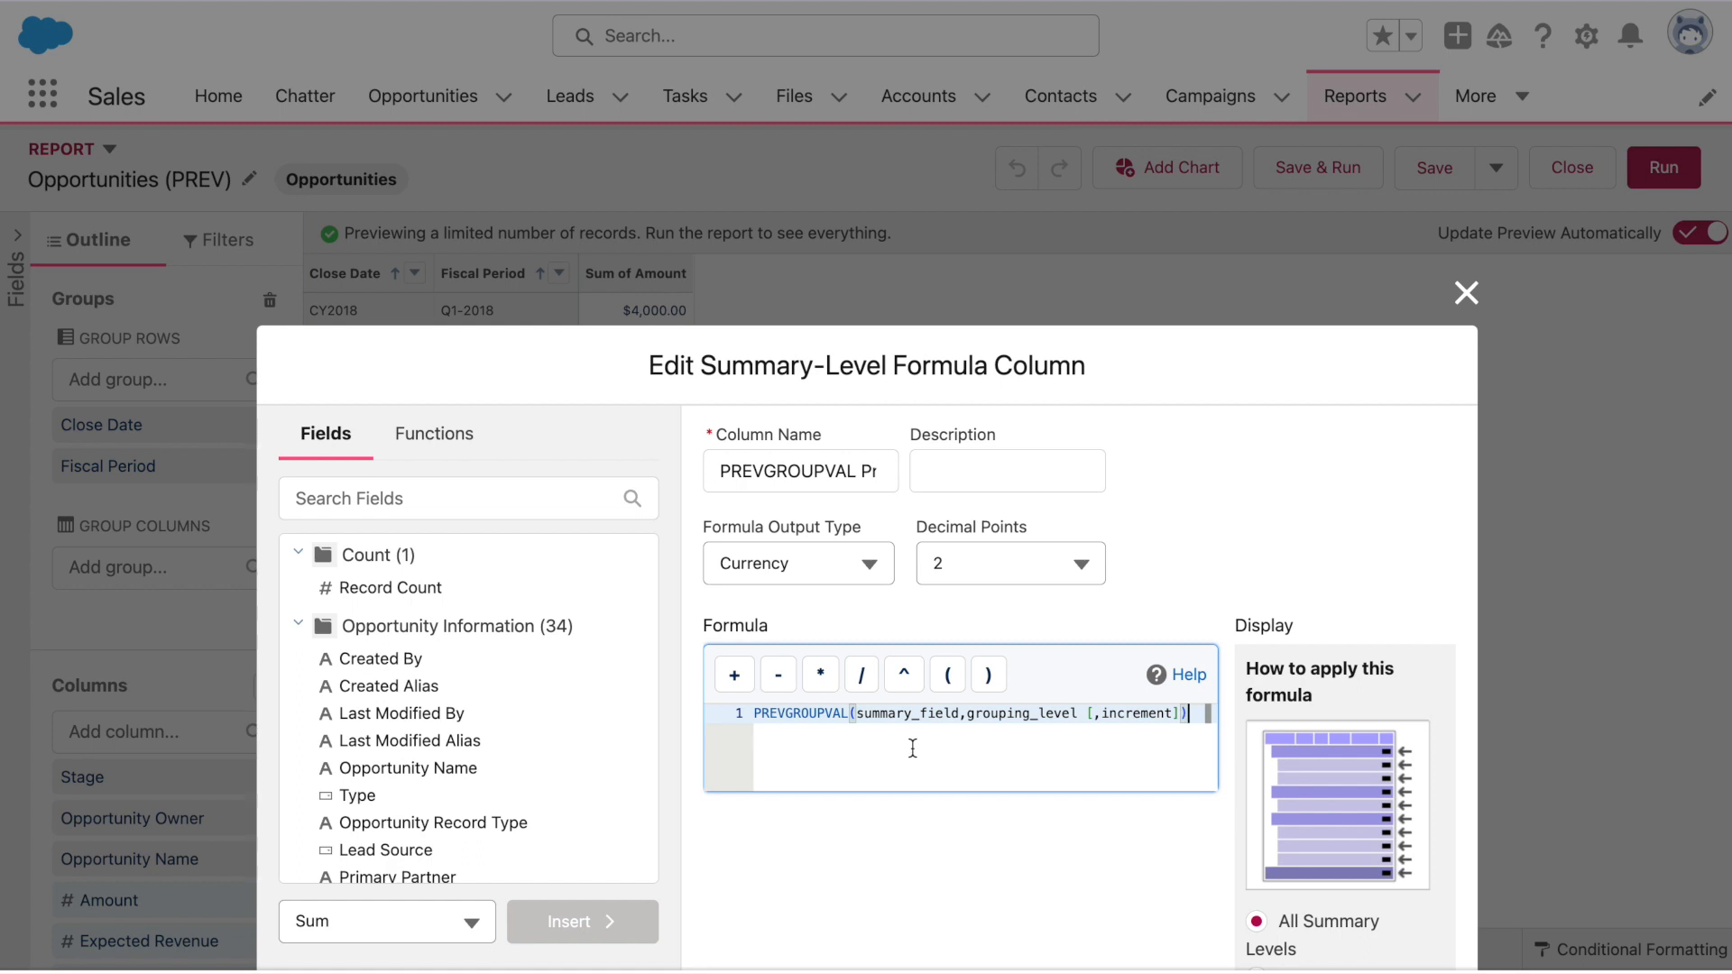
Fill in AMOUNT:SUM as the summary field and FISCAL_QUARTER as the grouping level
left_click(958, 715)
left_click_drag(957, 714, 856, 715)
type("Amount")
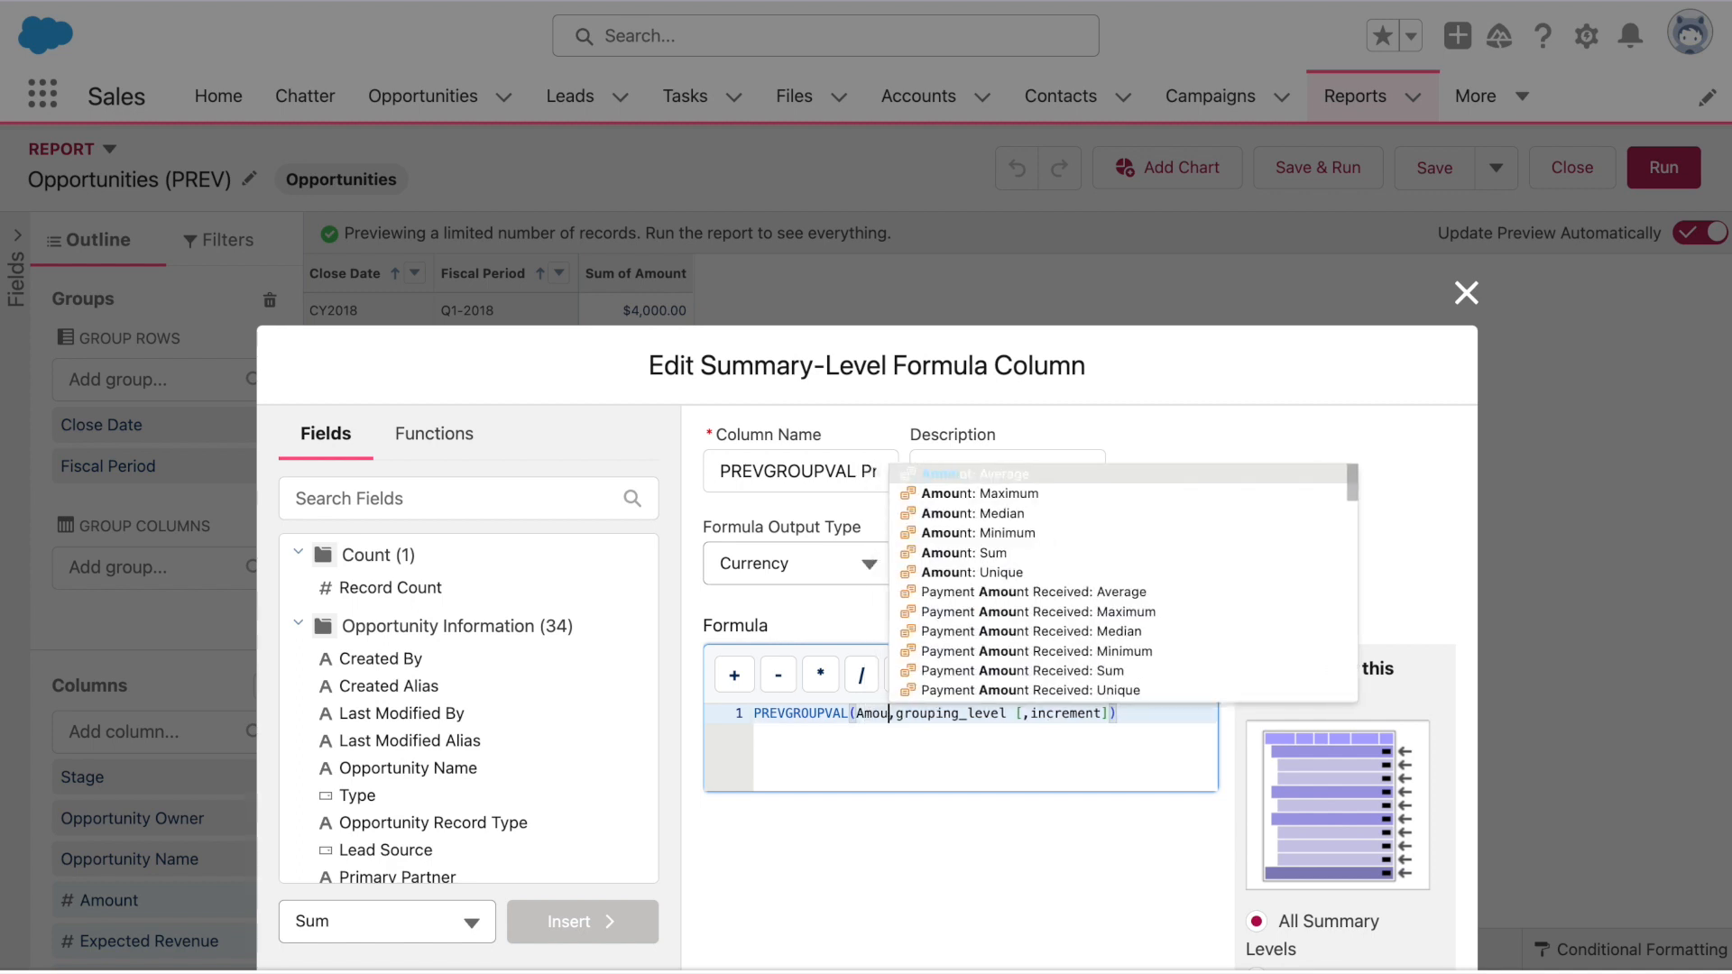
left_click(1054, 554)
left_click(1063, 715)
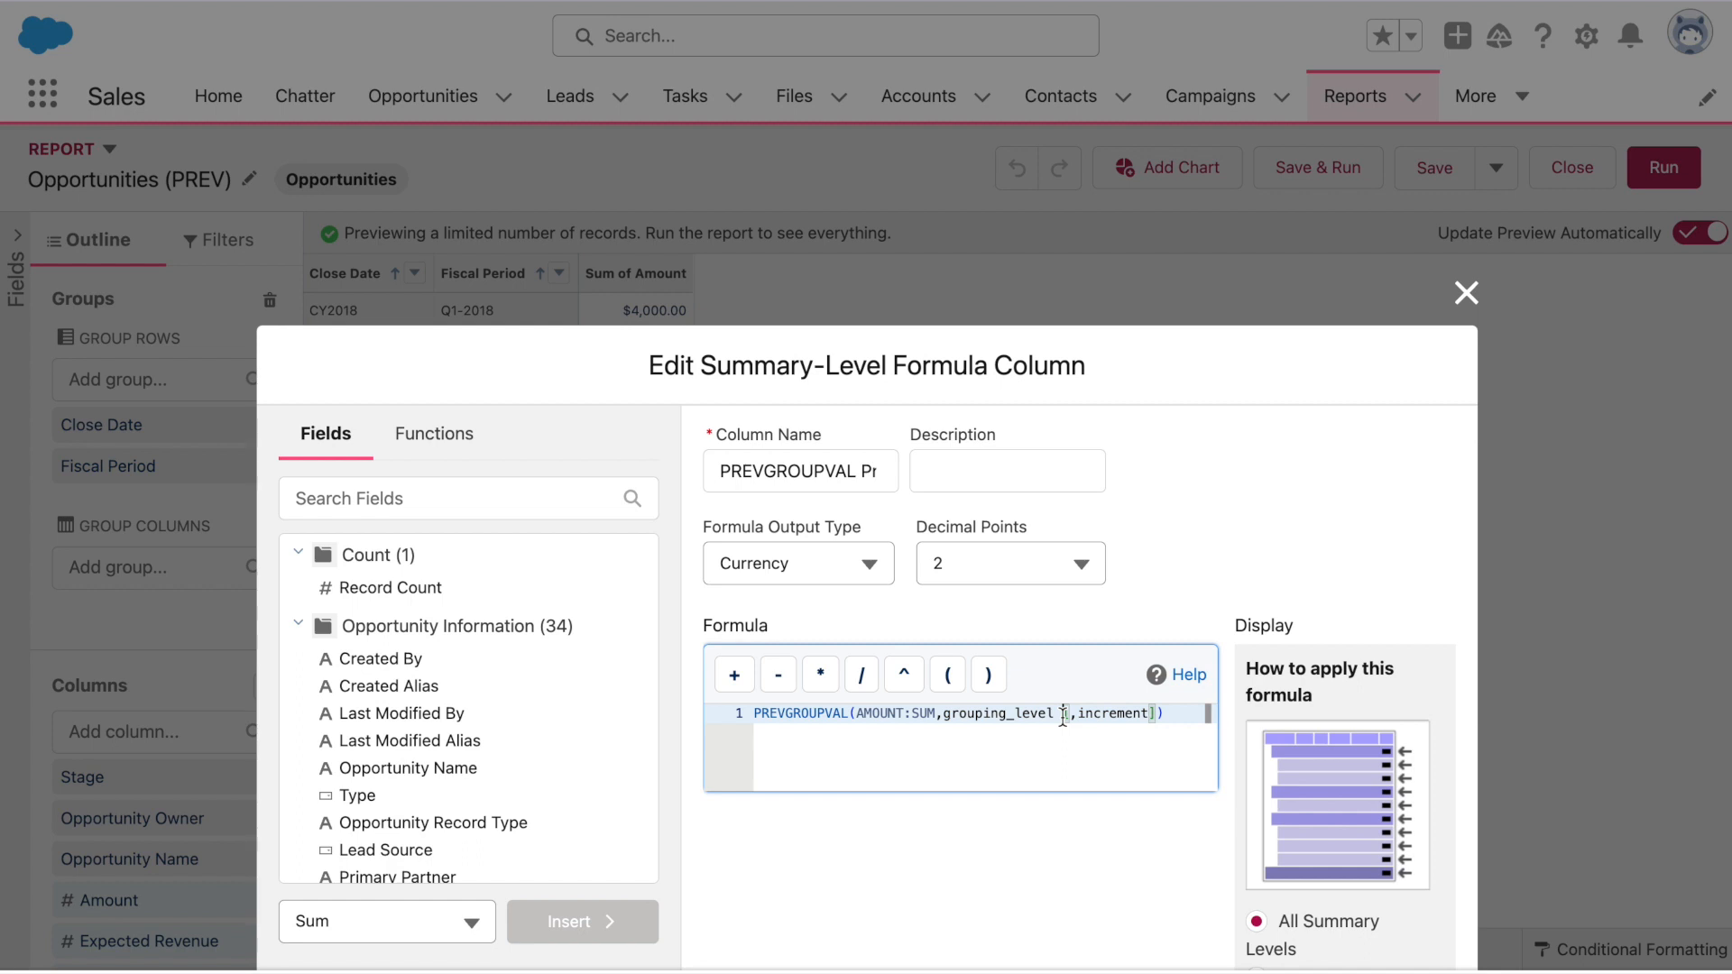
left_click_drag(1063, 712, 941, 713)
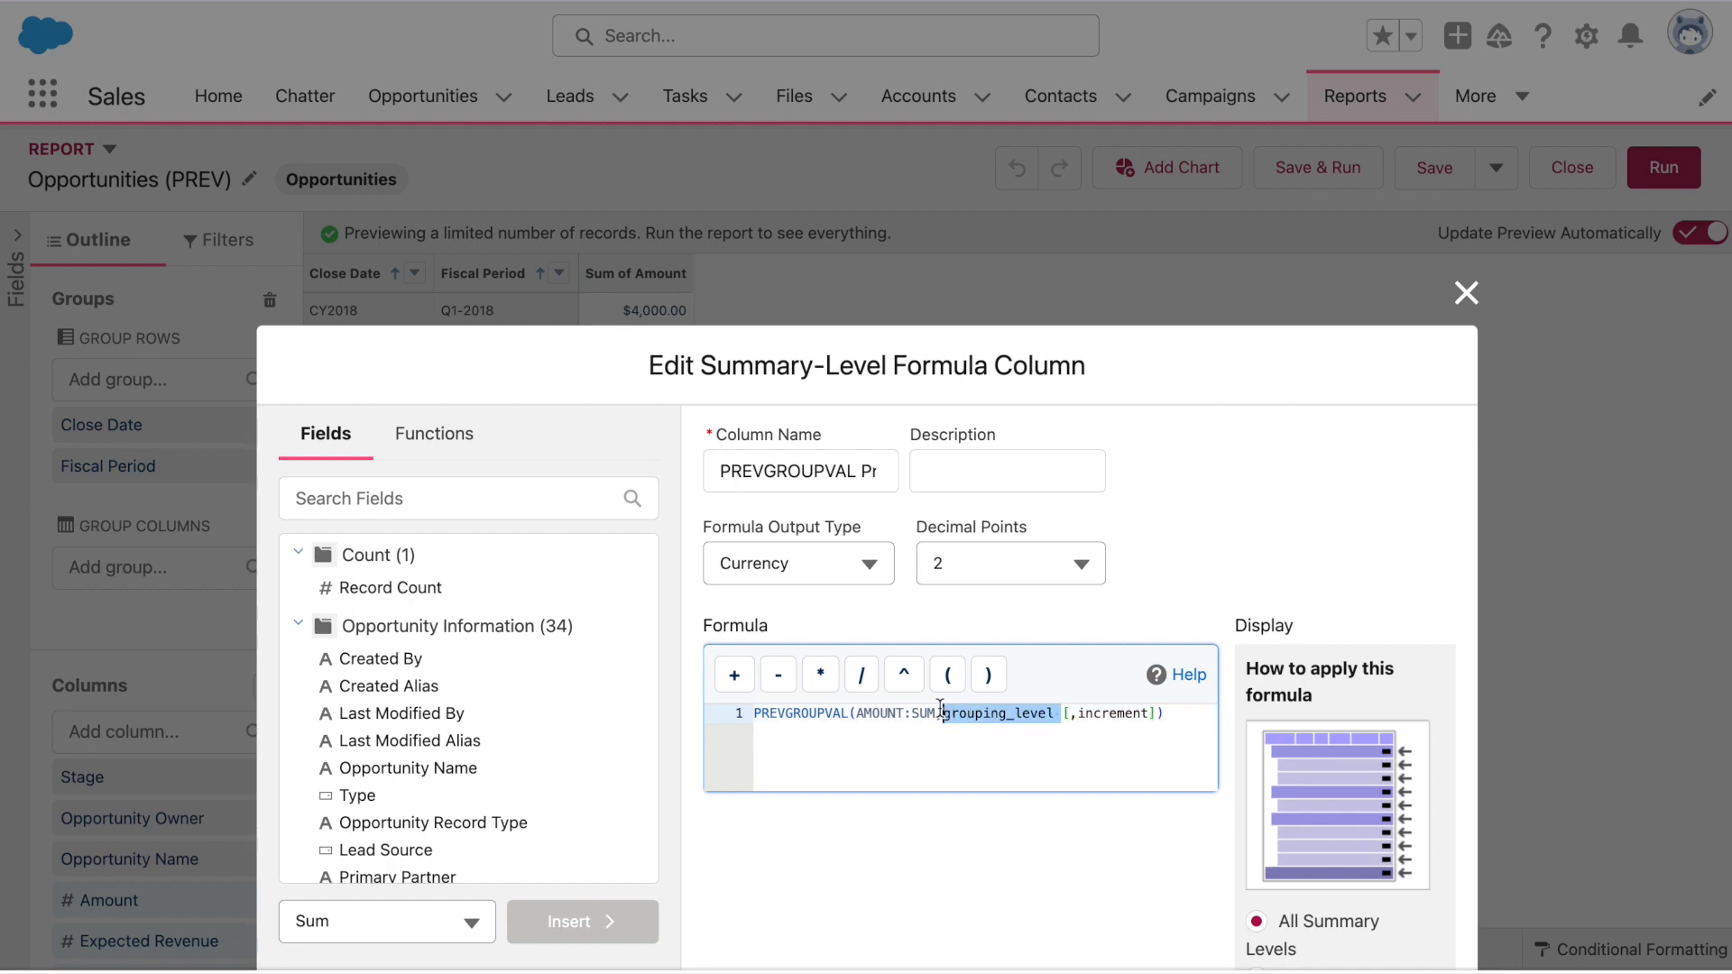
type("Fiscal")
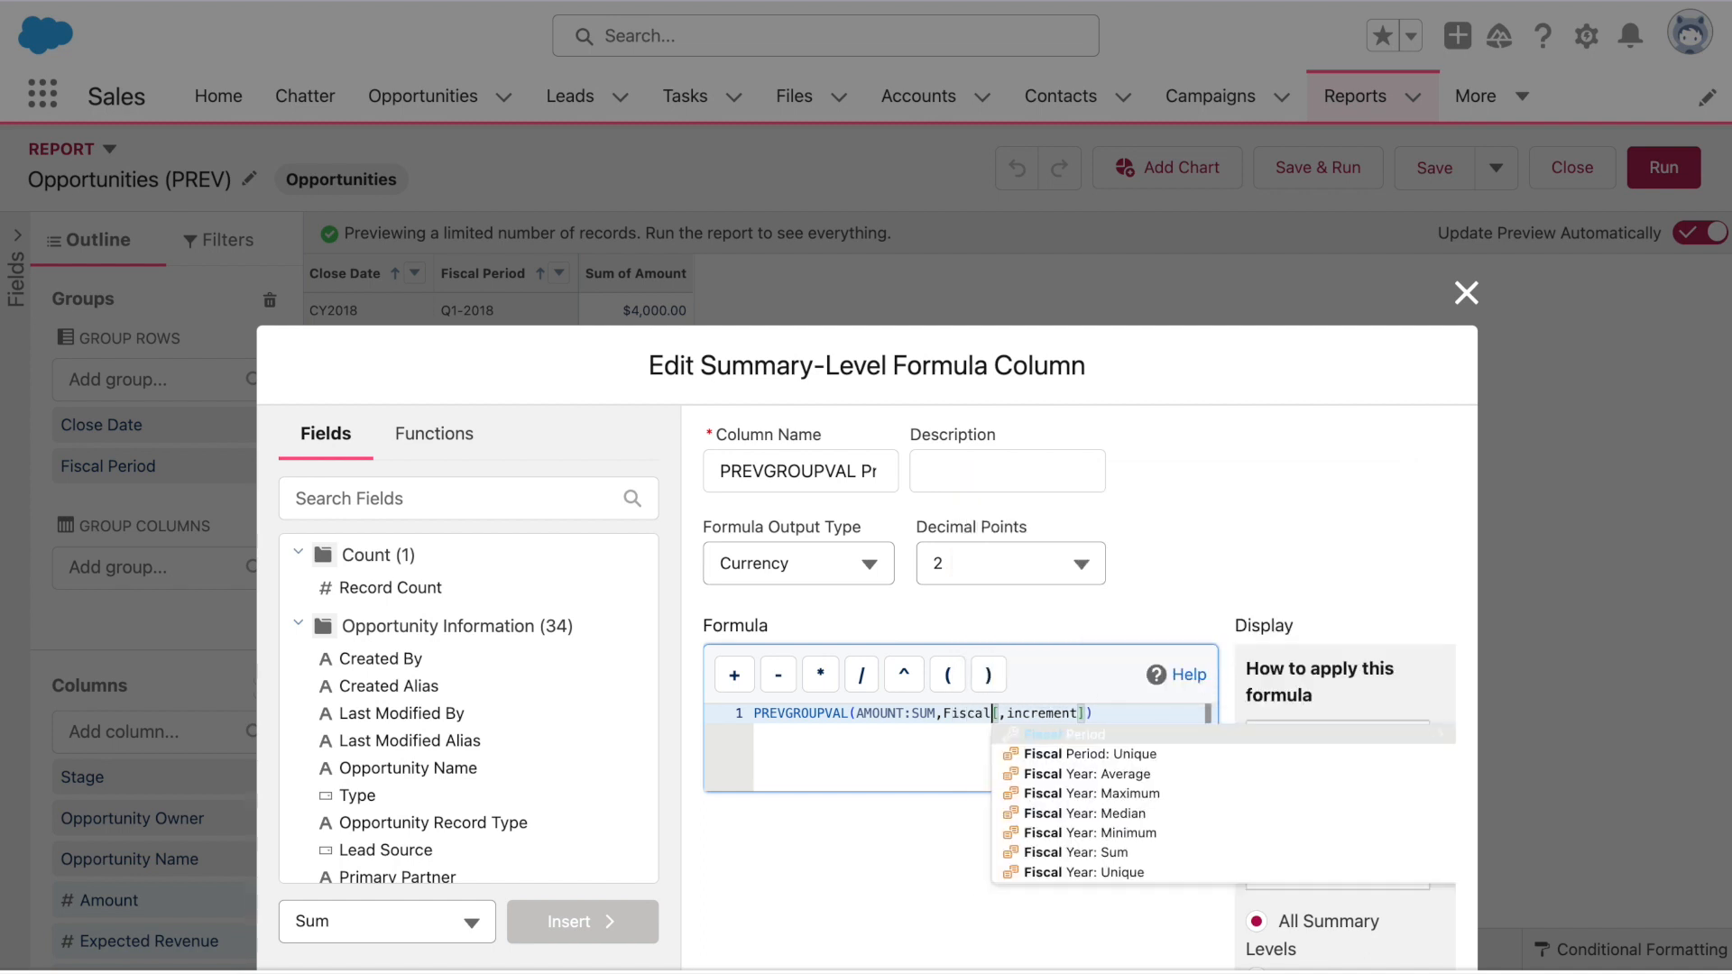
left_click(1128, 736)
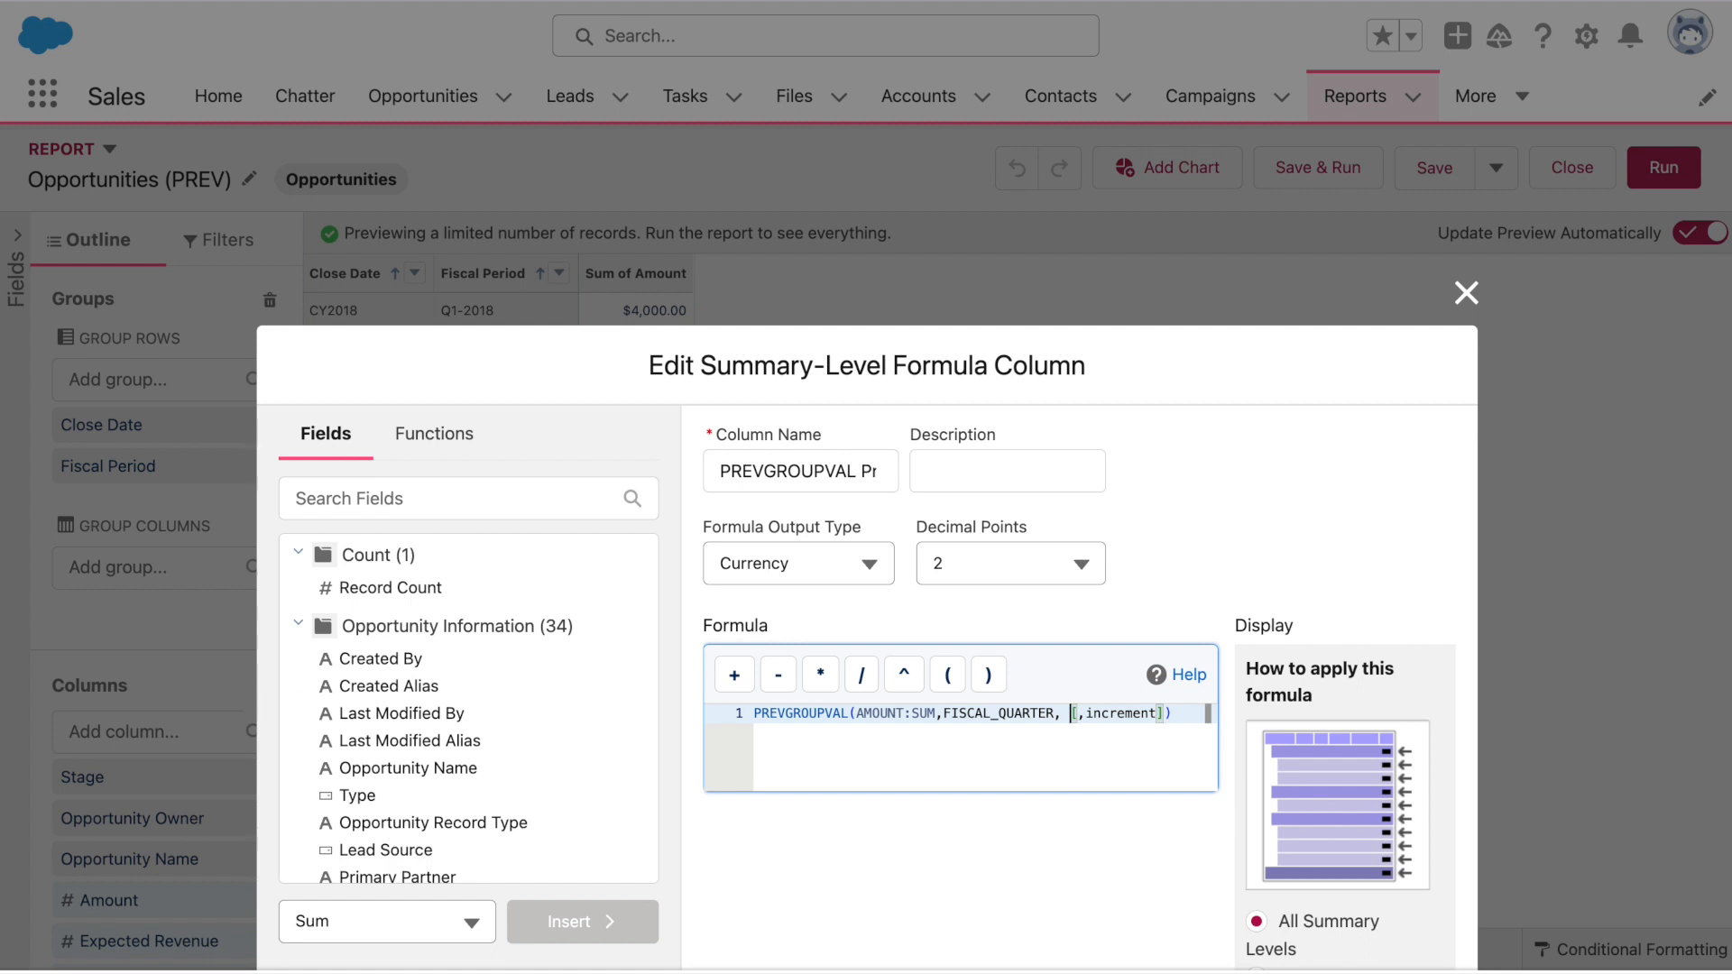
Delete the optional increment argument and apply the formula to Selected Groups
left_click_drag(1072, 713, 1158, 712)
key("BackSpace")
key("Delete")
key("BackSpace")
key("BackSpace")
left_click(1276, 654)
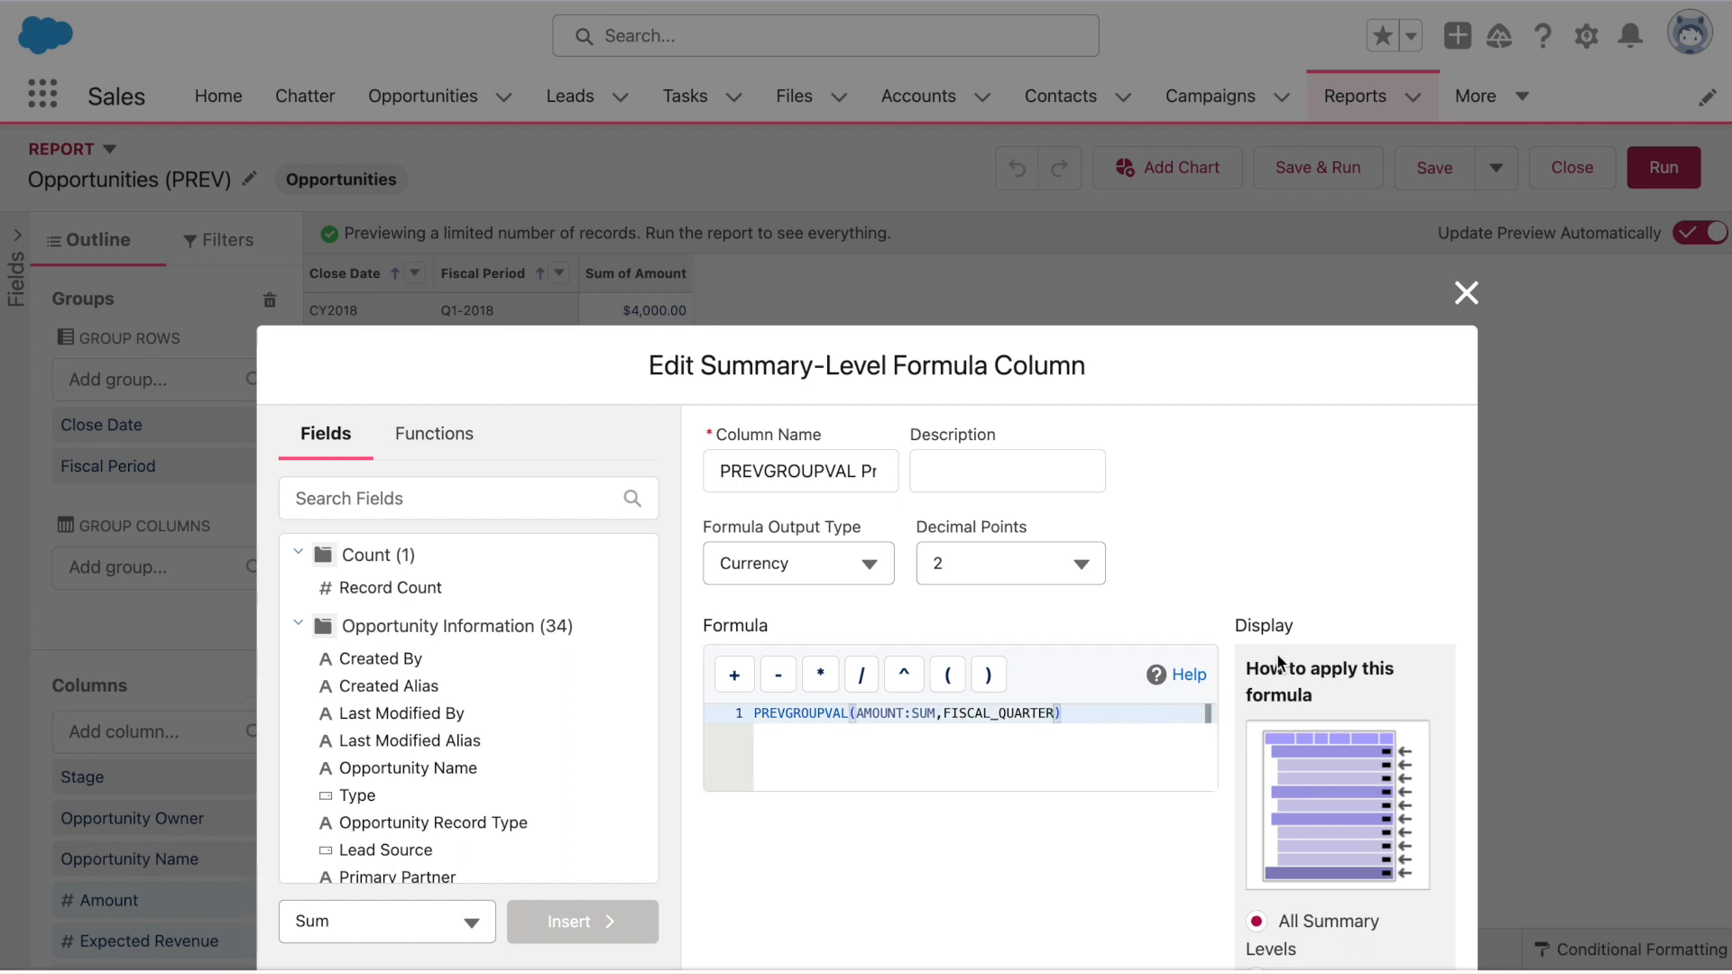
scroll(1276, 653, "down", 2)
scroll(1276, 653, "down", 2)
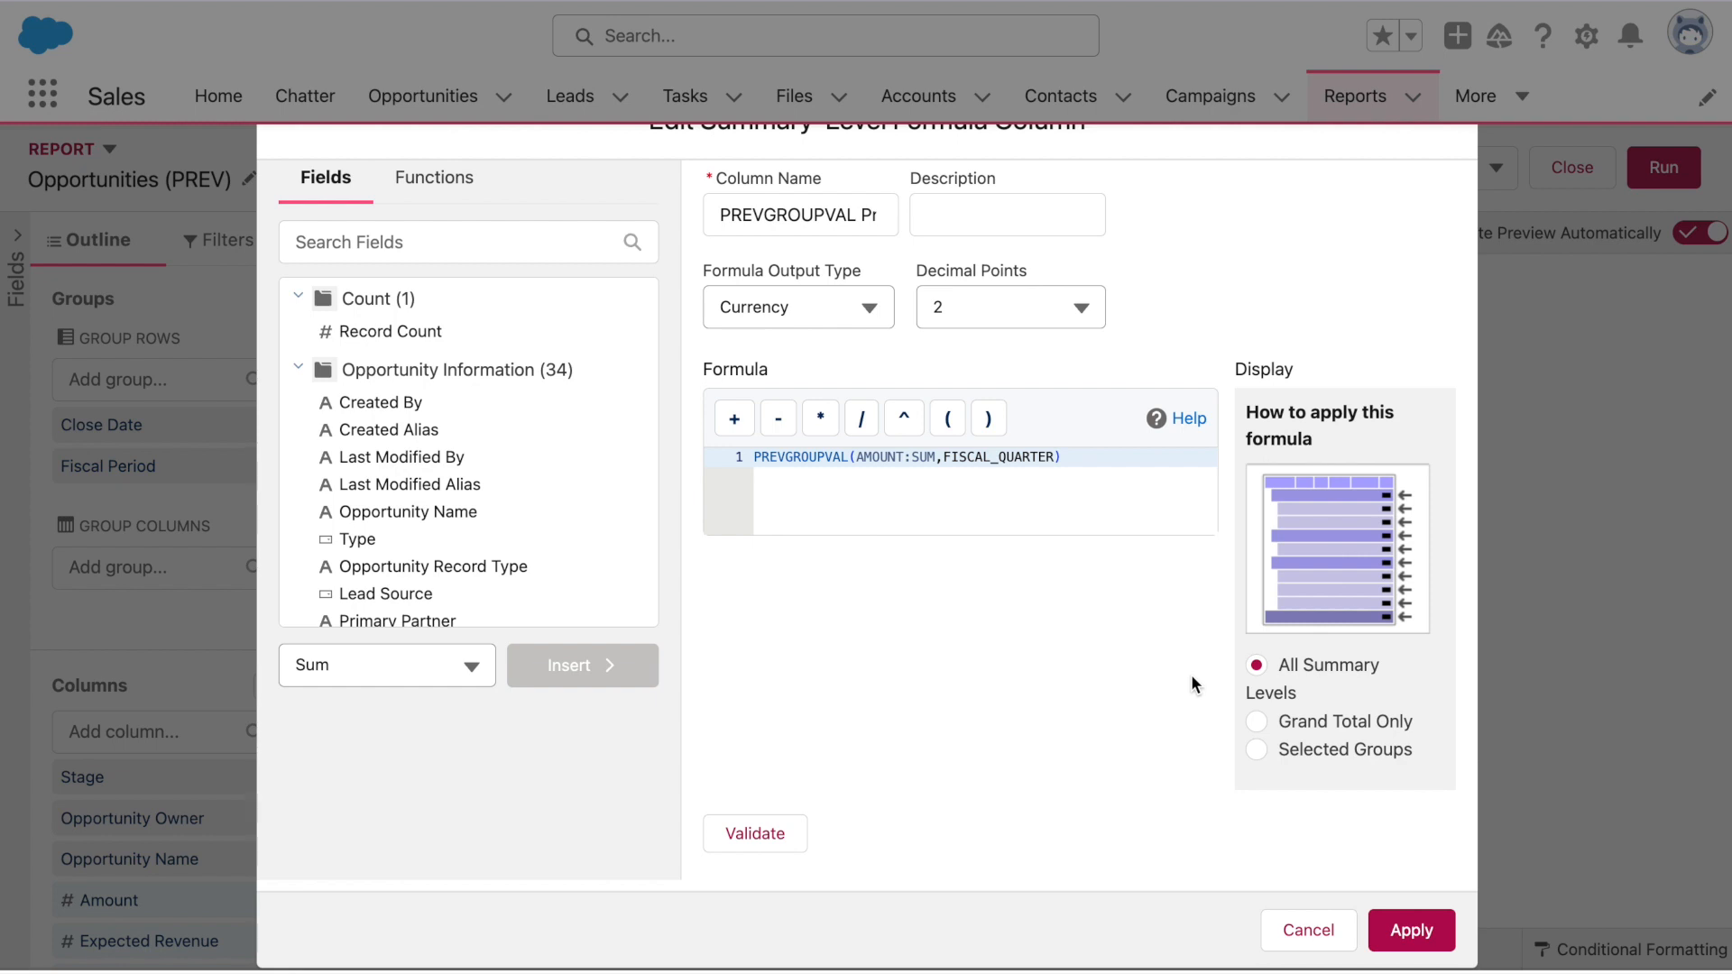
left_click(1319, 744)
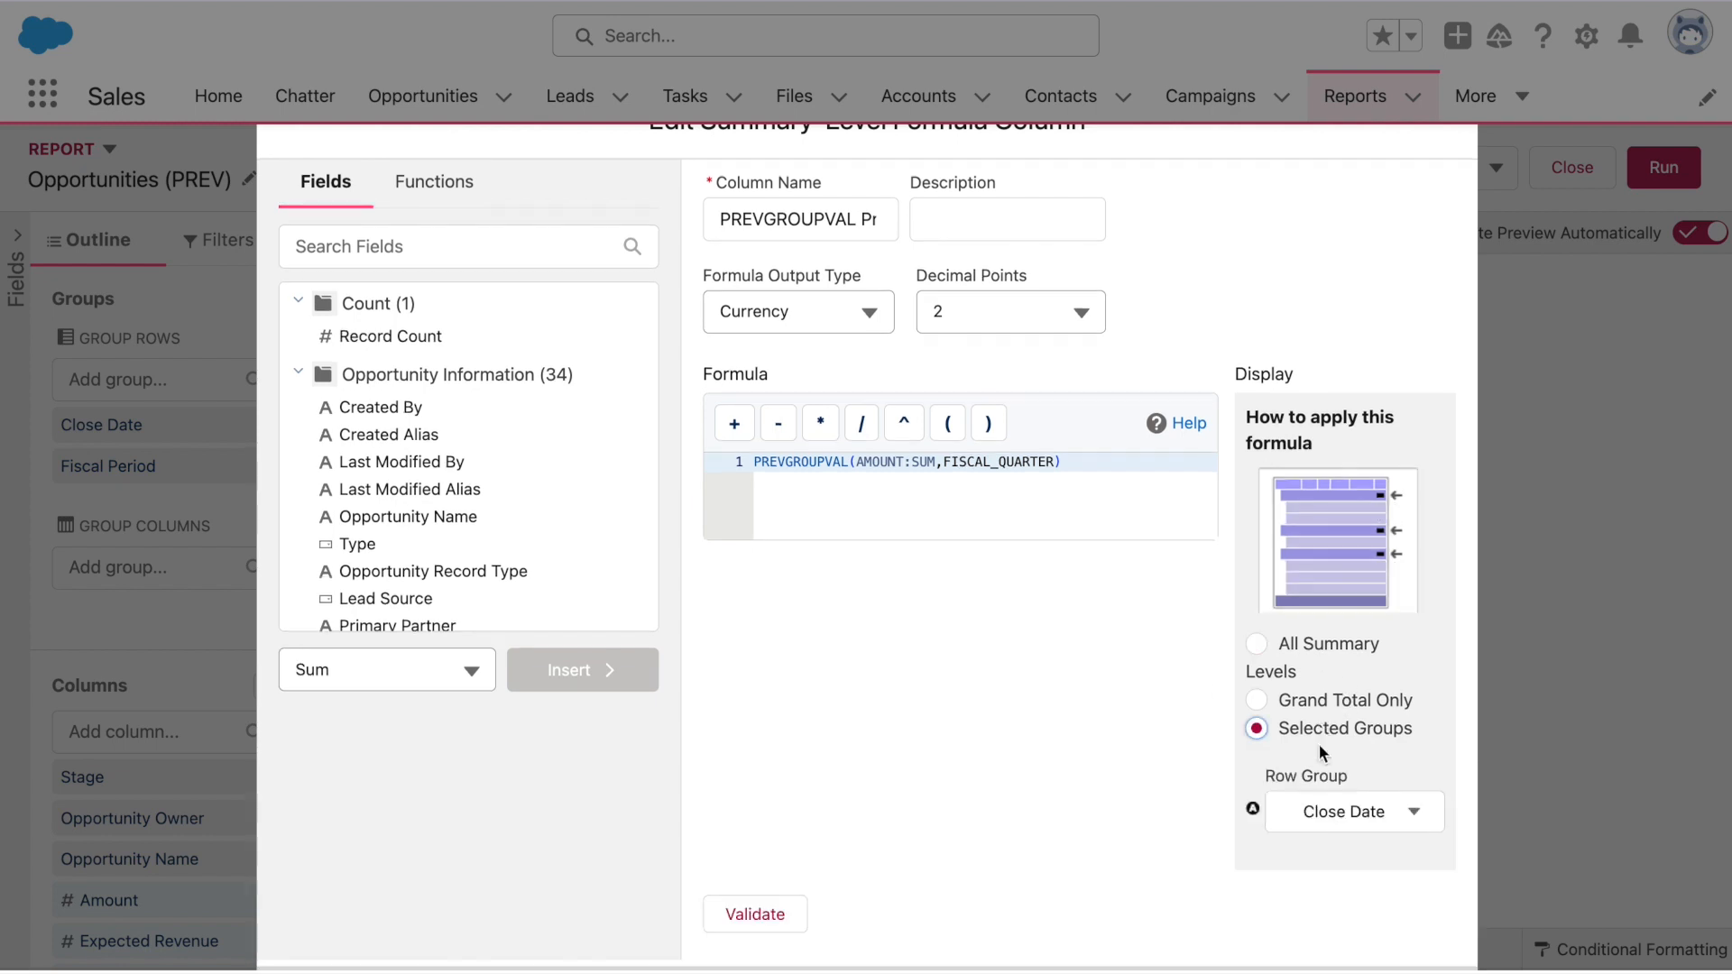
Try Fiscal Period and Close Date as the row group, validating the formula each time
left_click(1401, 805)
left_click(1393, 762)
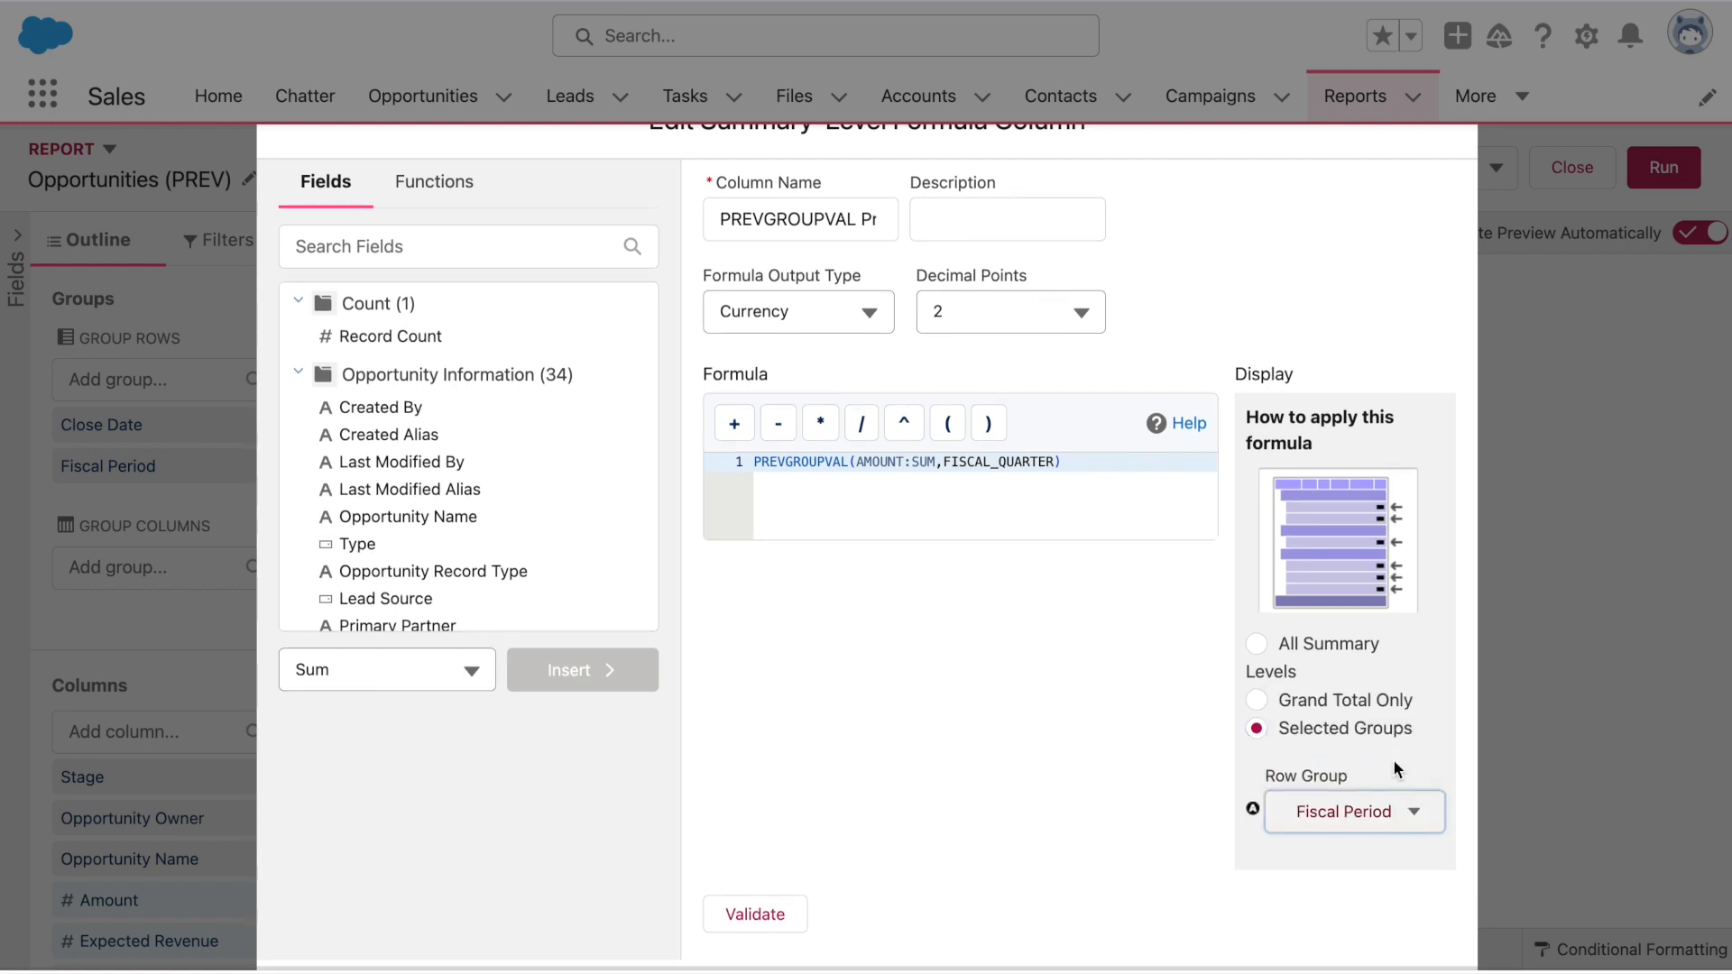
key("Down")
left_click(1397, 767)
left_click(758, 915)
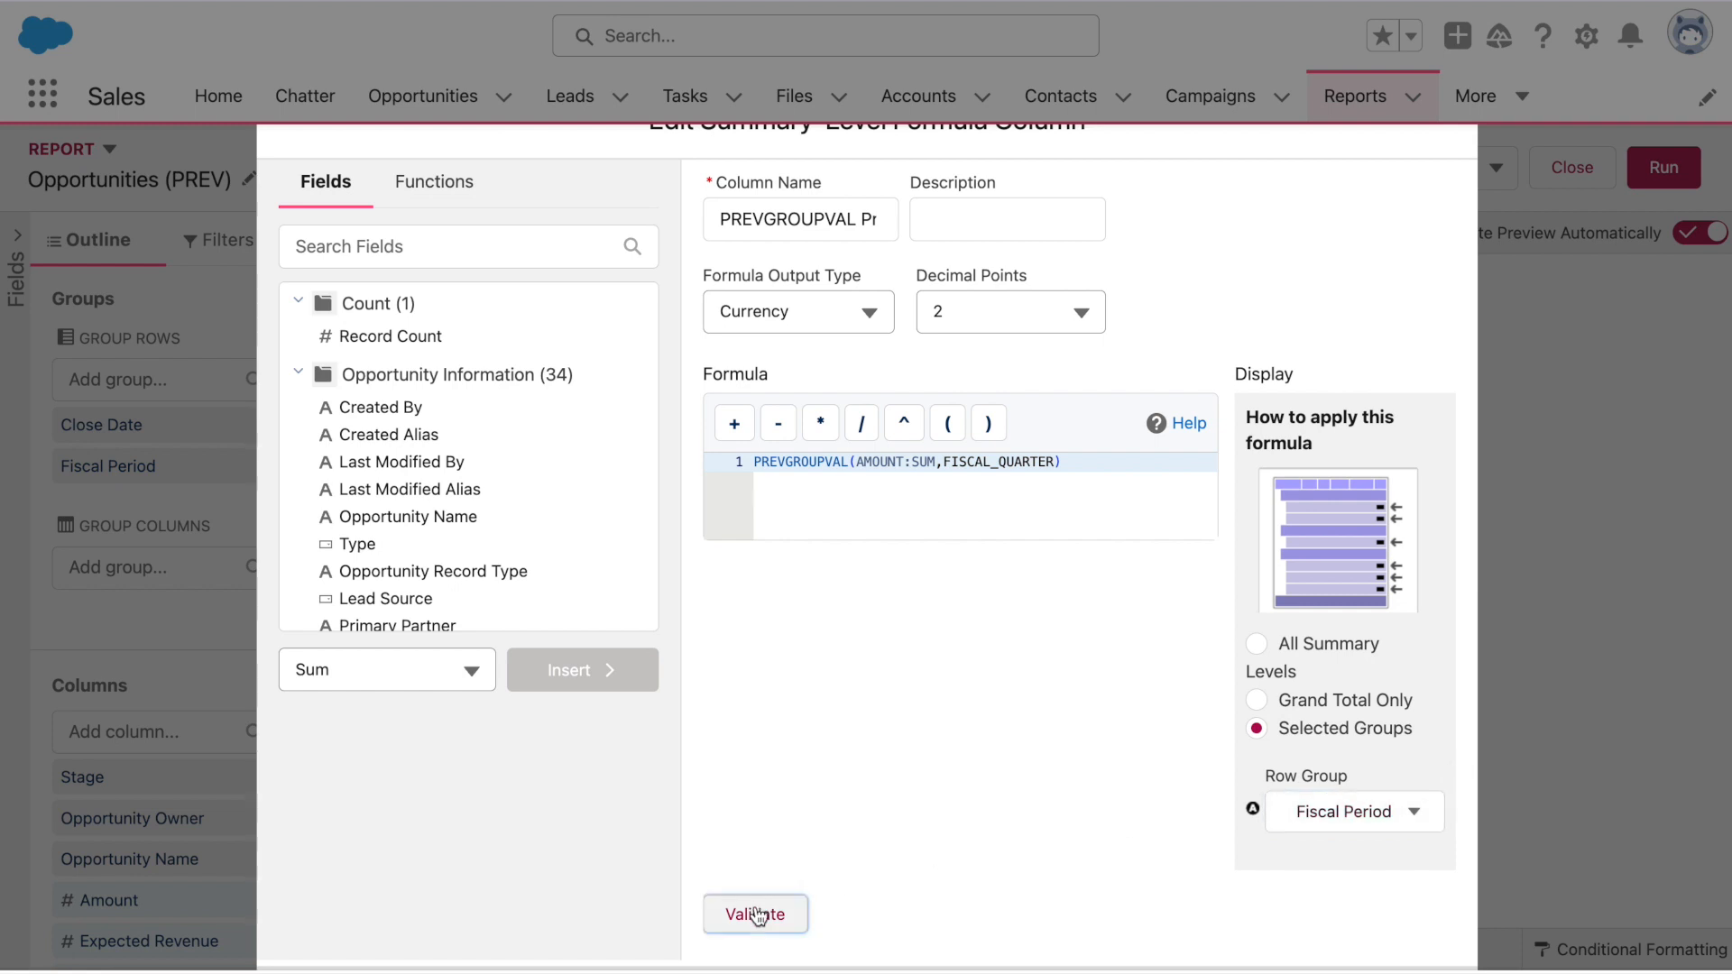
left_click(1337, 817)
left_click(1349, 715)
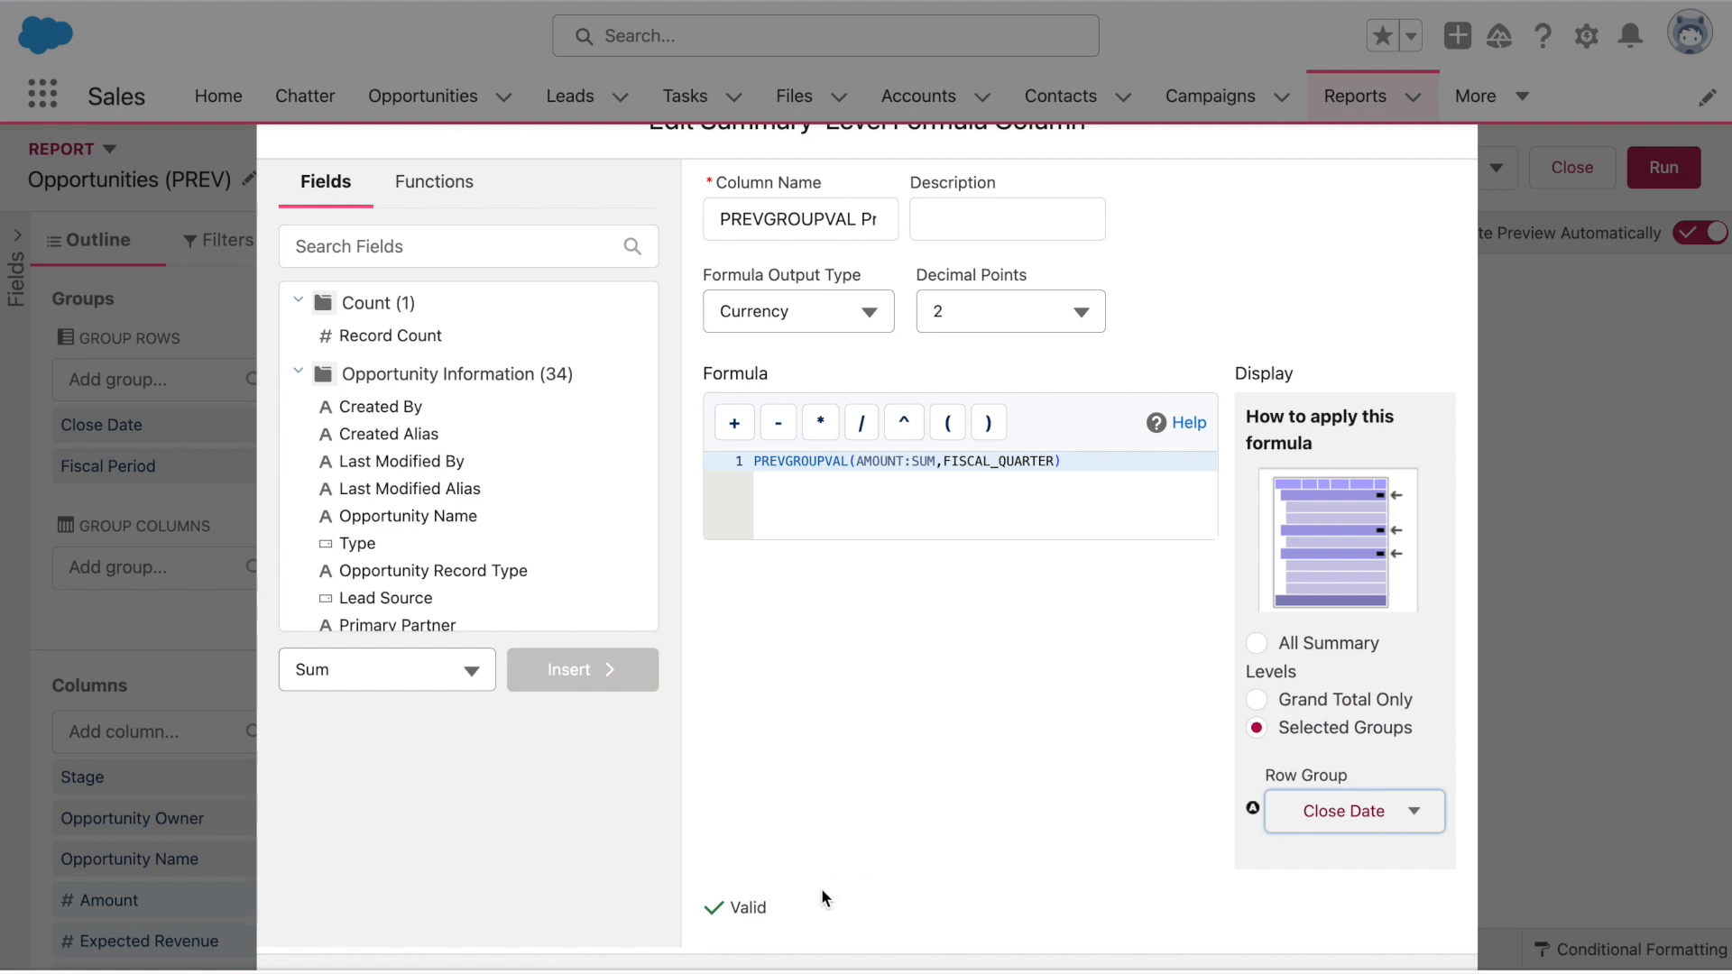
left_click(1113, 479)
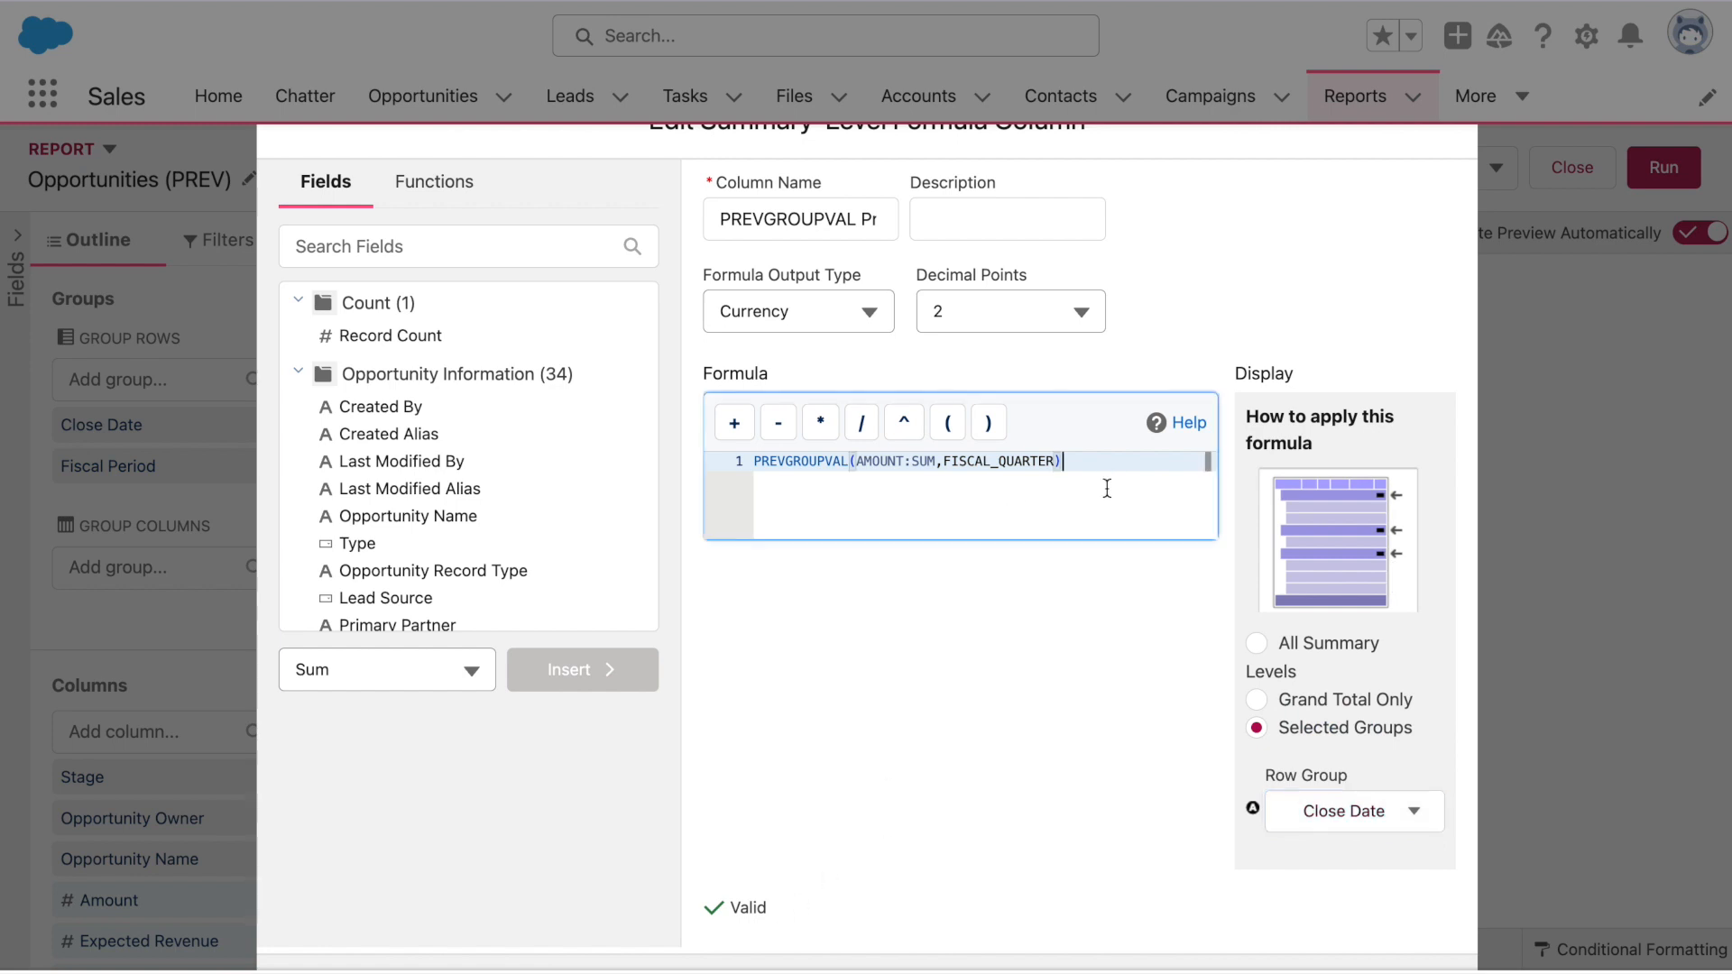
left_click(796, 913)
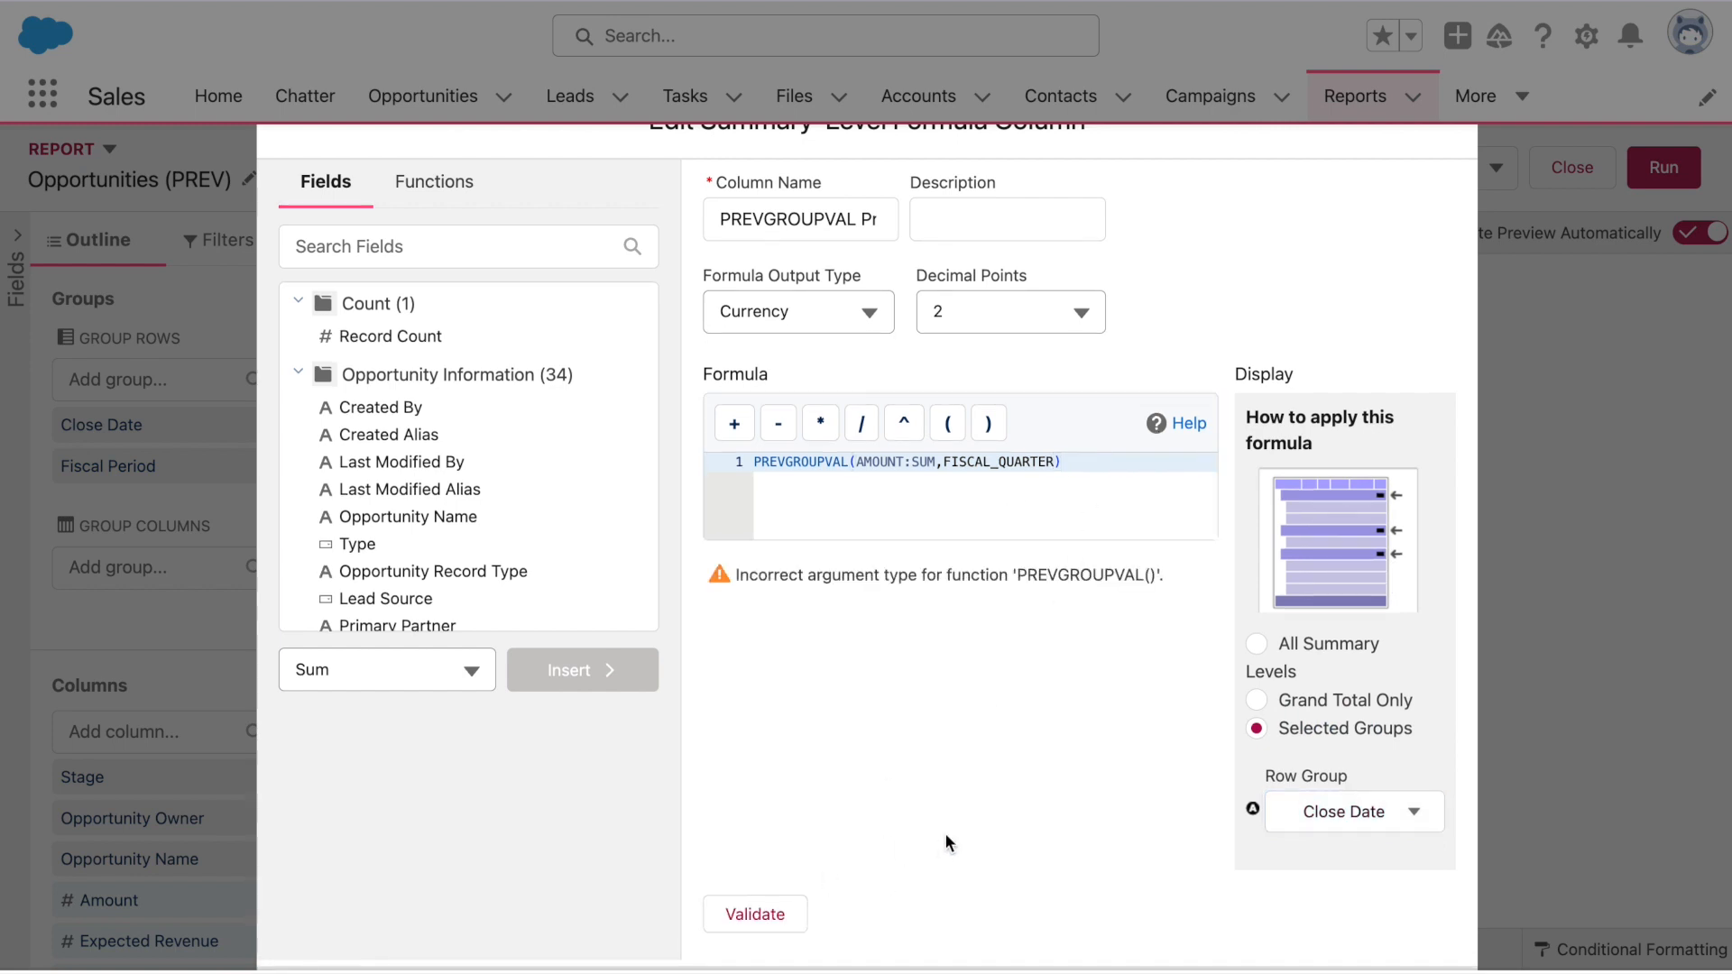
Set the row group back to Fiscal Period, validate, and apply the column
left_click(1390, 810)
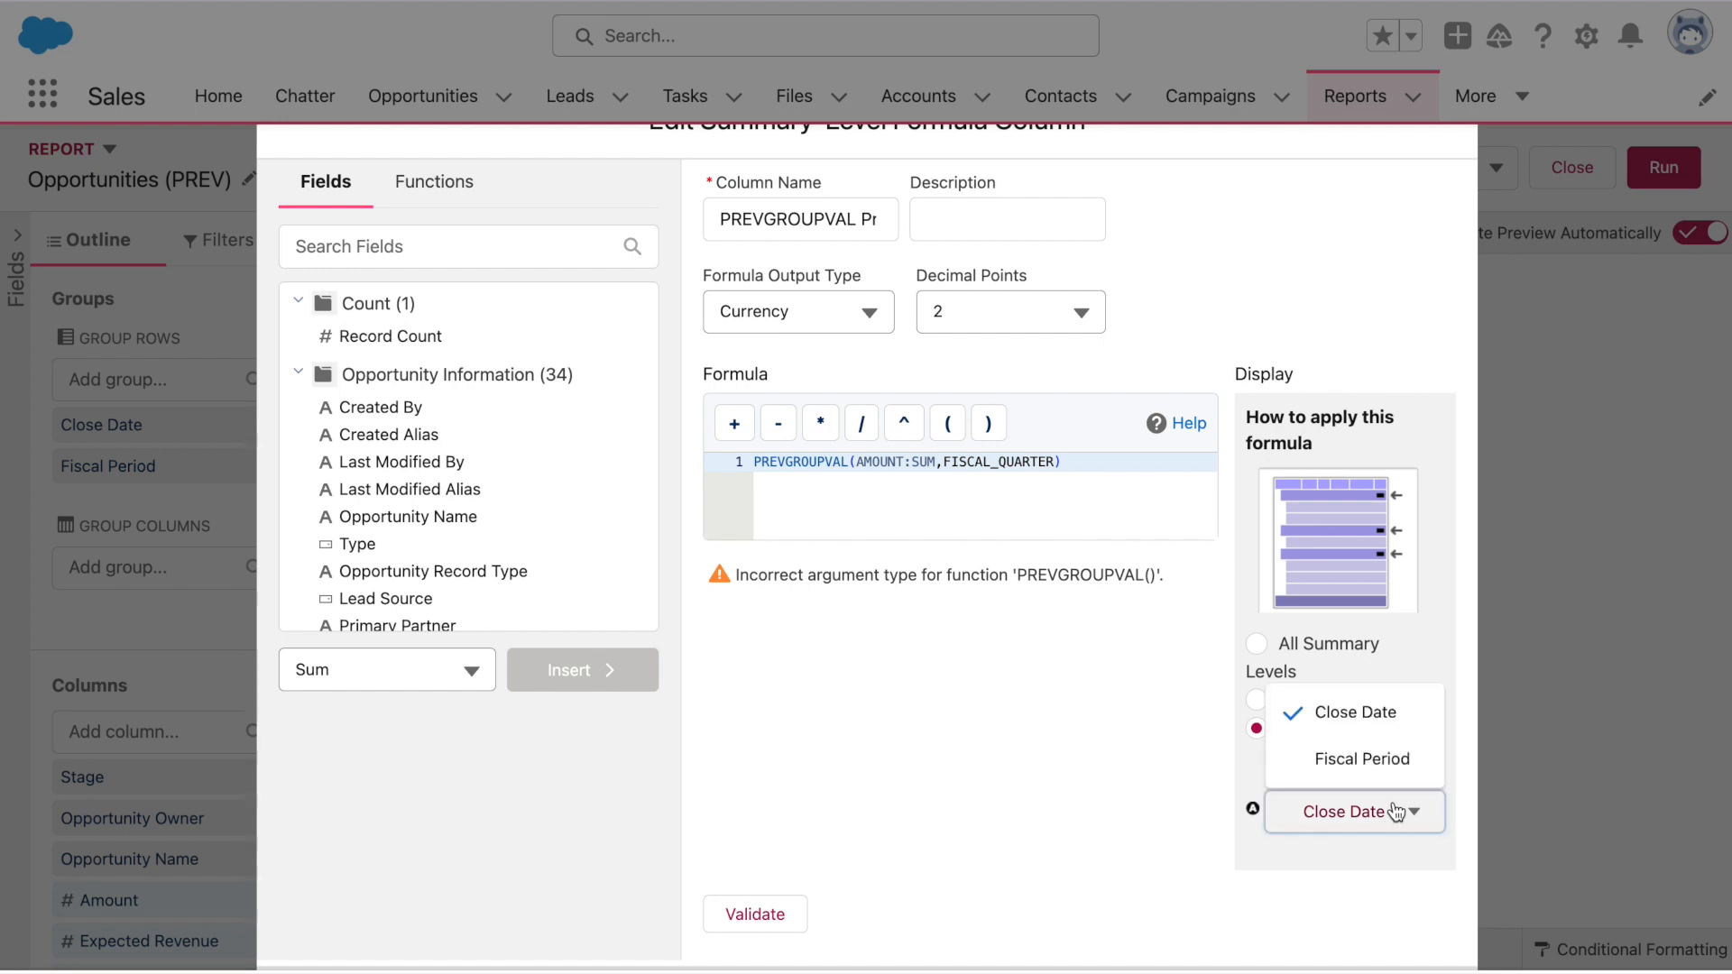
left_click(1356, 782)
left_click(783, 913)
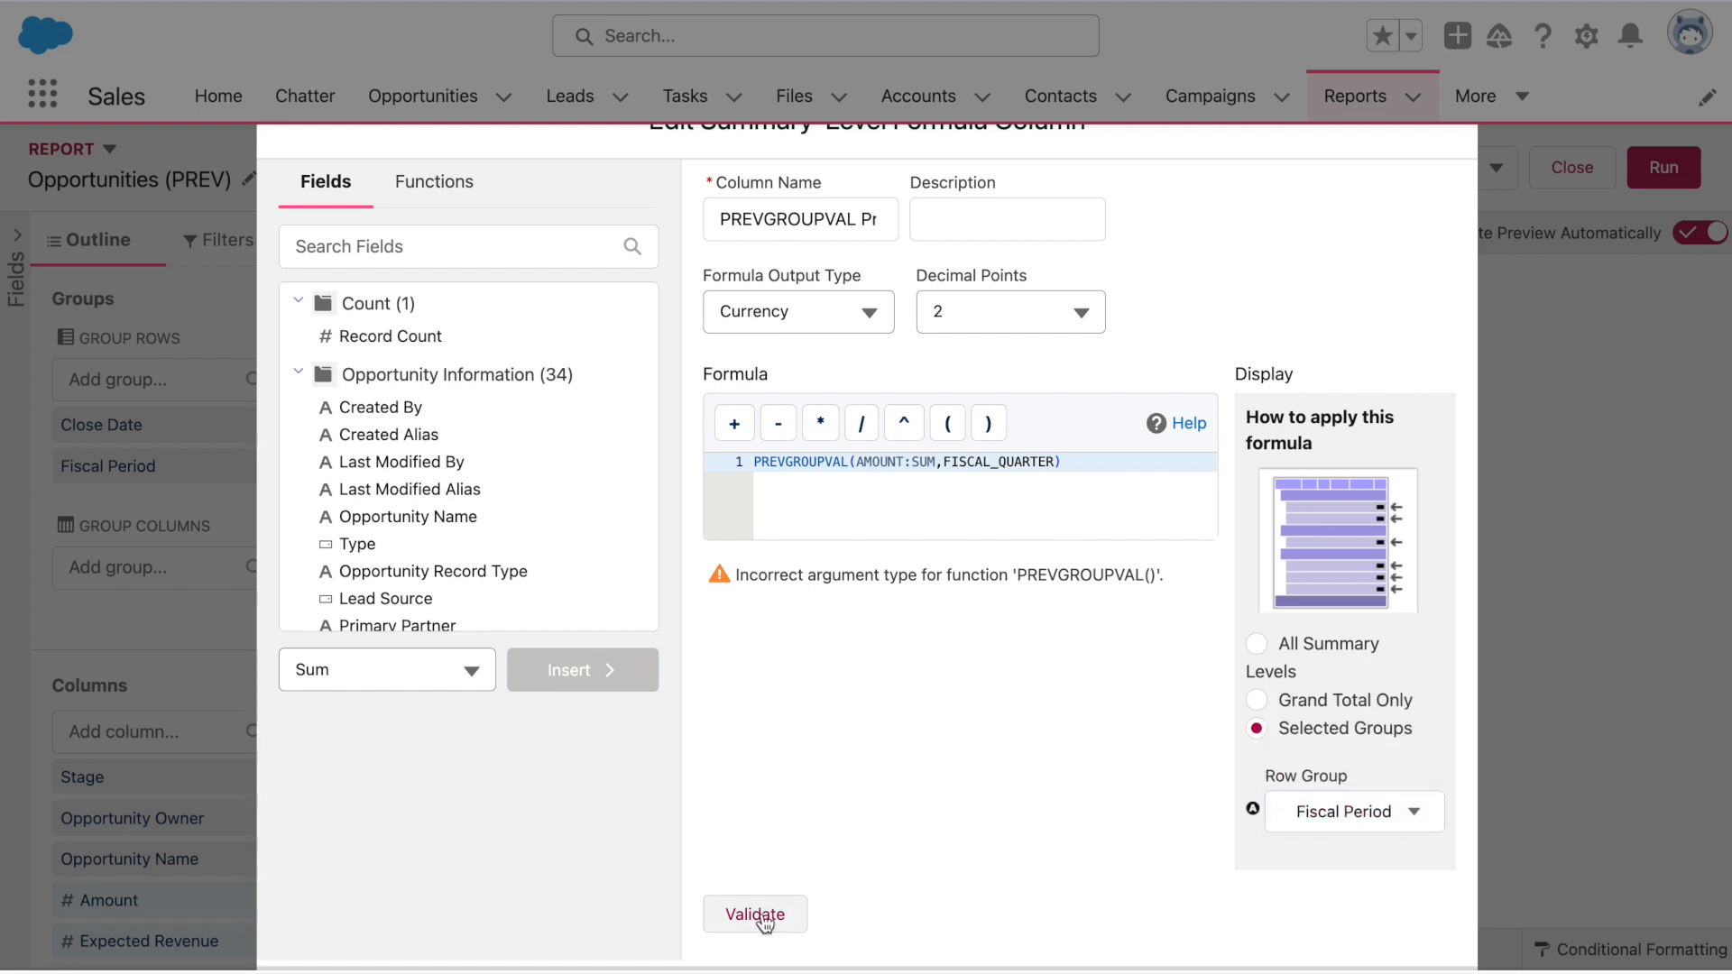
scroll(973, 760, "down", 3)
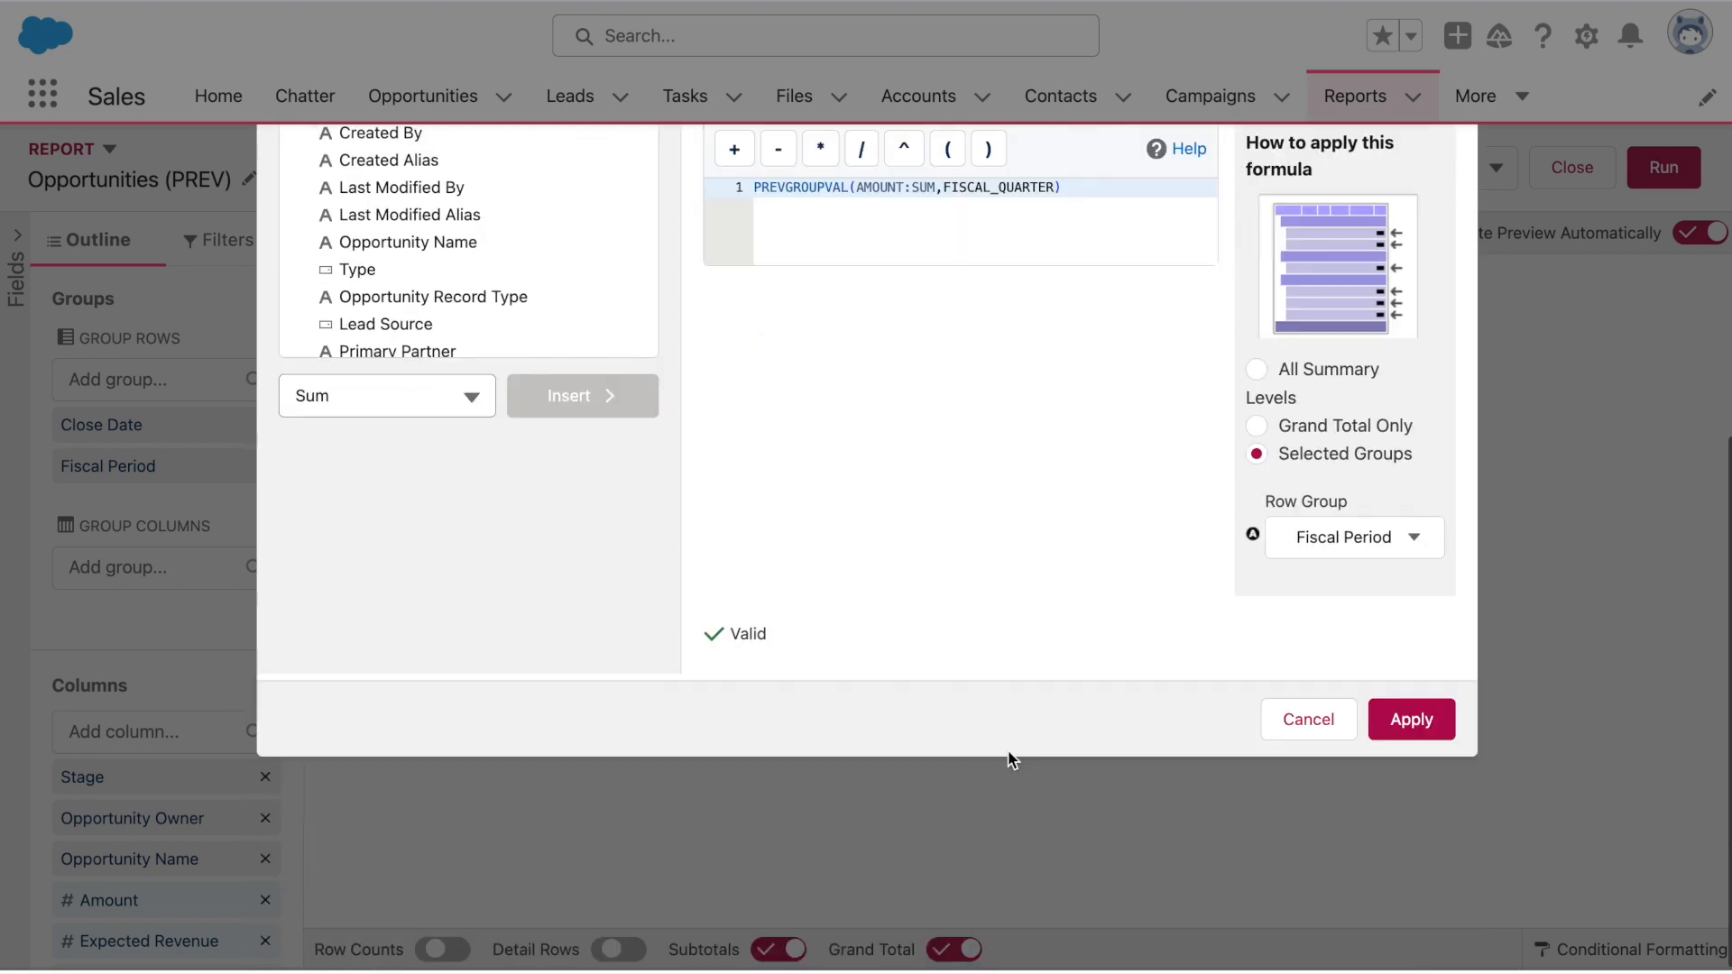
left_click(1411, 720)
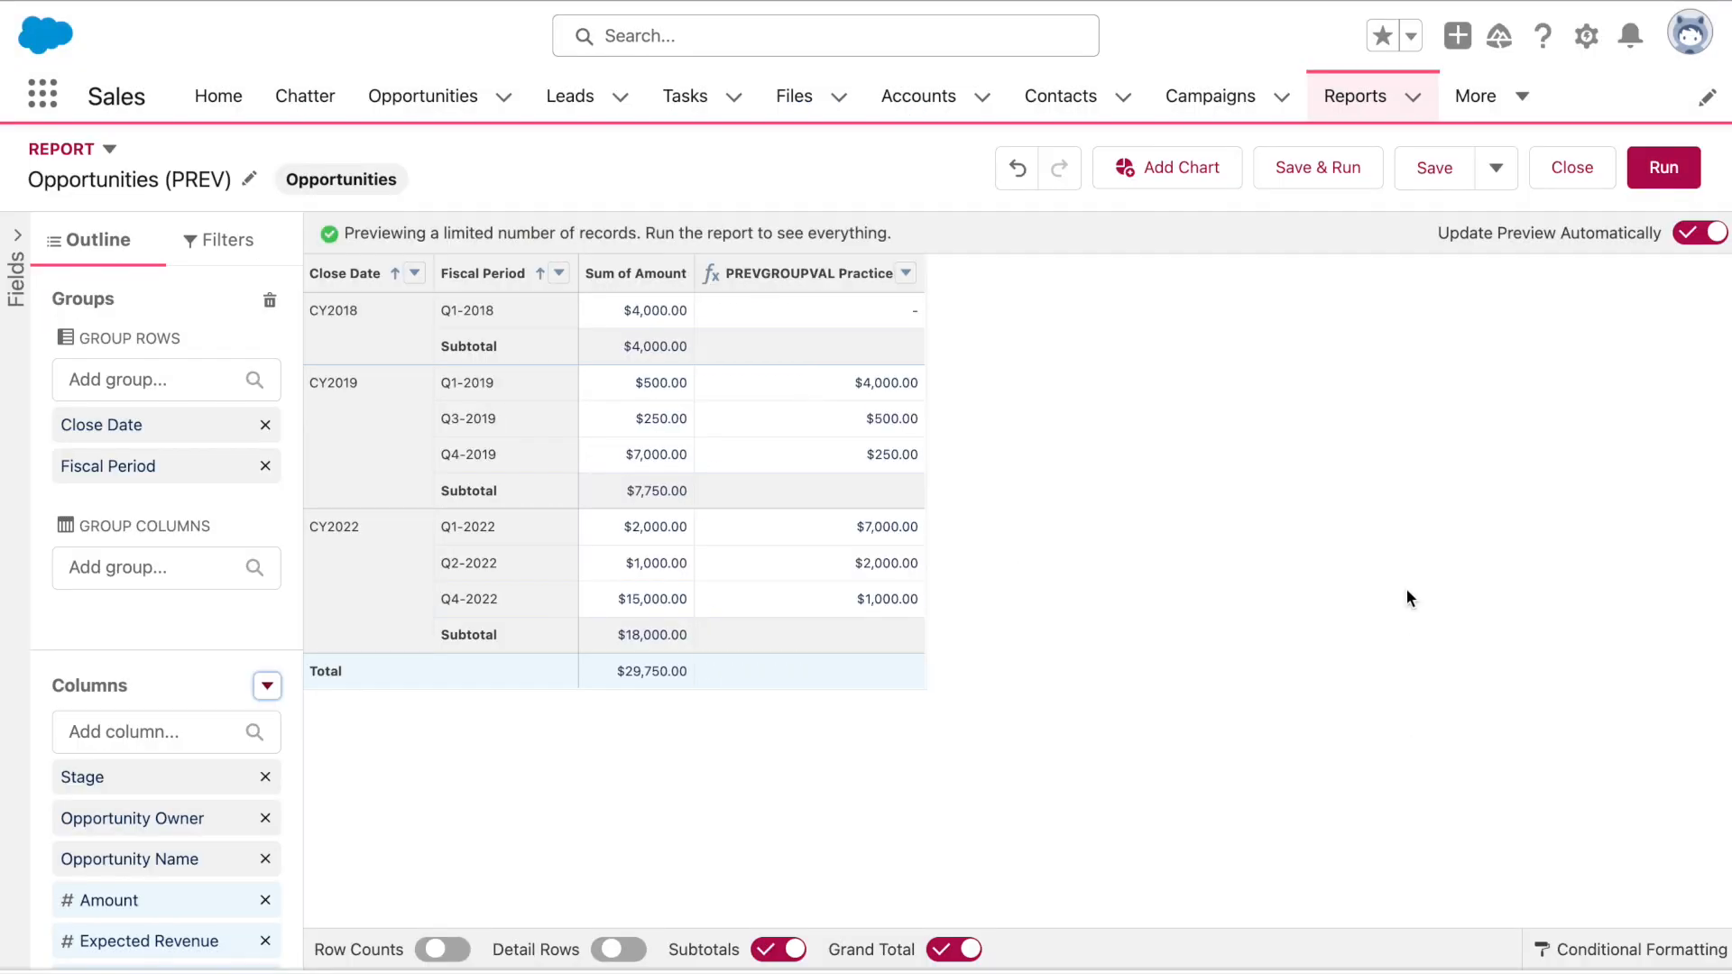
Save and run the report, review the PREVGROUPVAL Practice results, then return to editing
left_click(1341, 151)
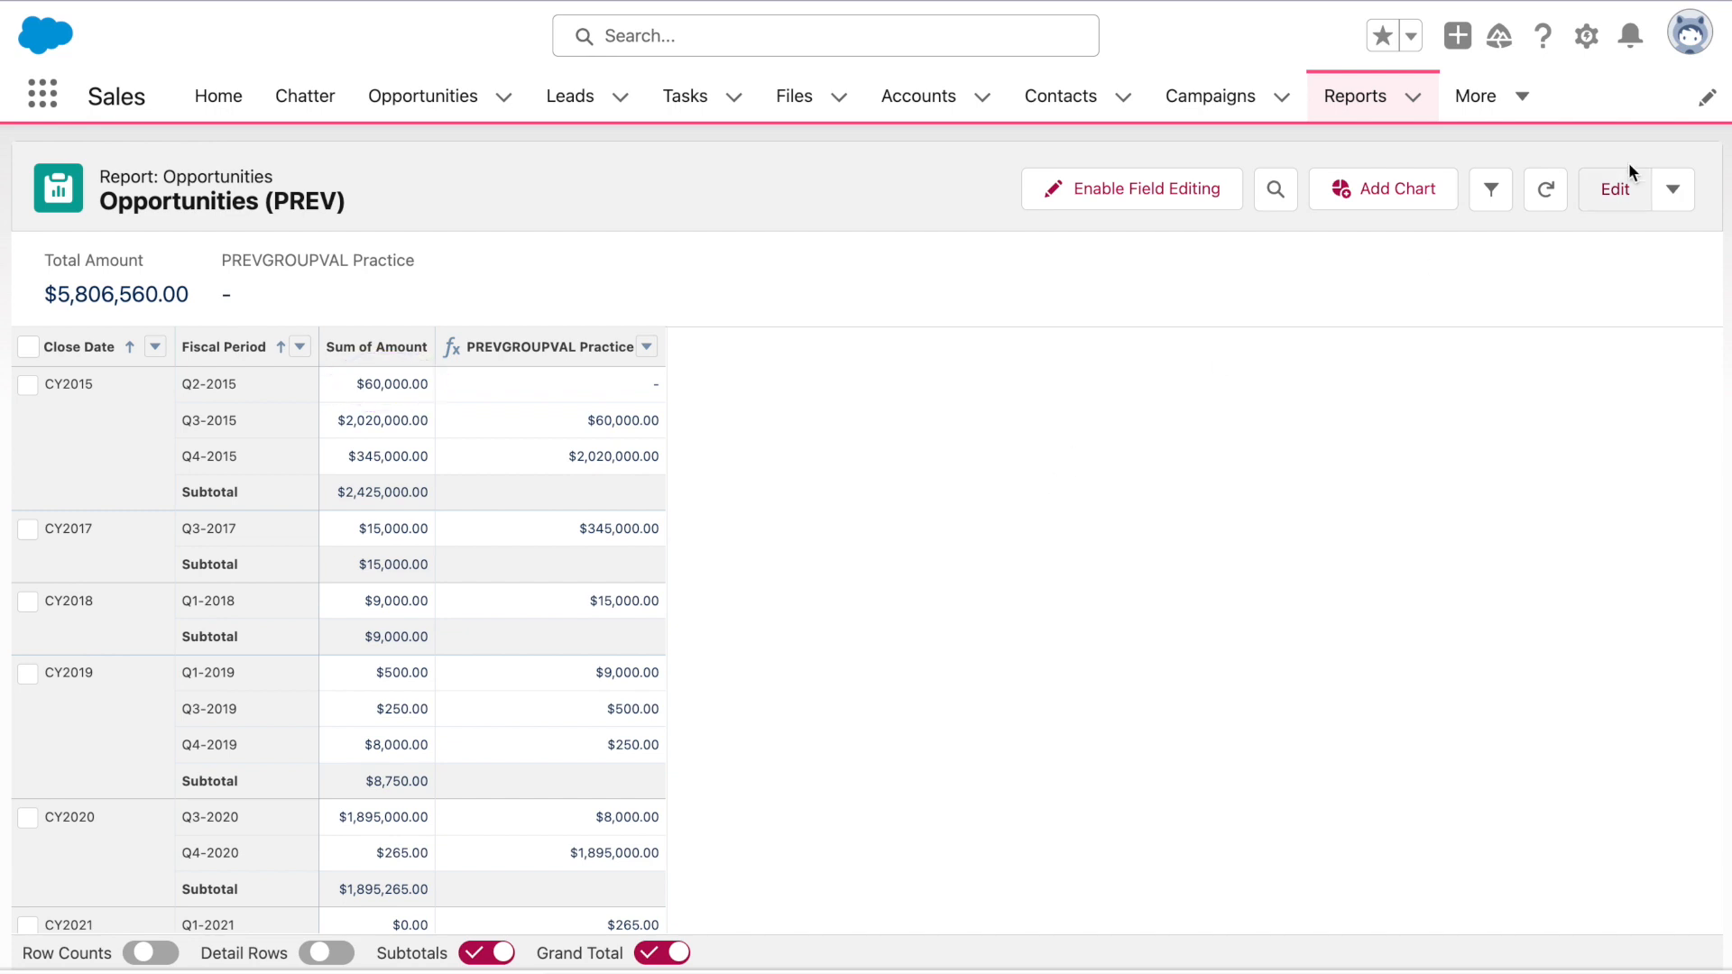
left_click(1640, 193)
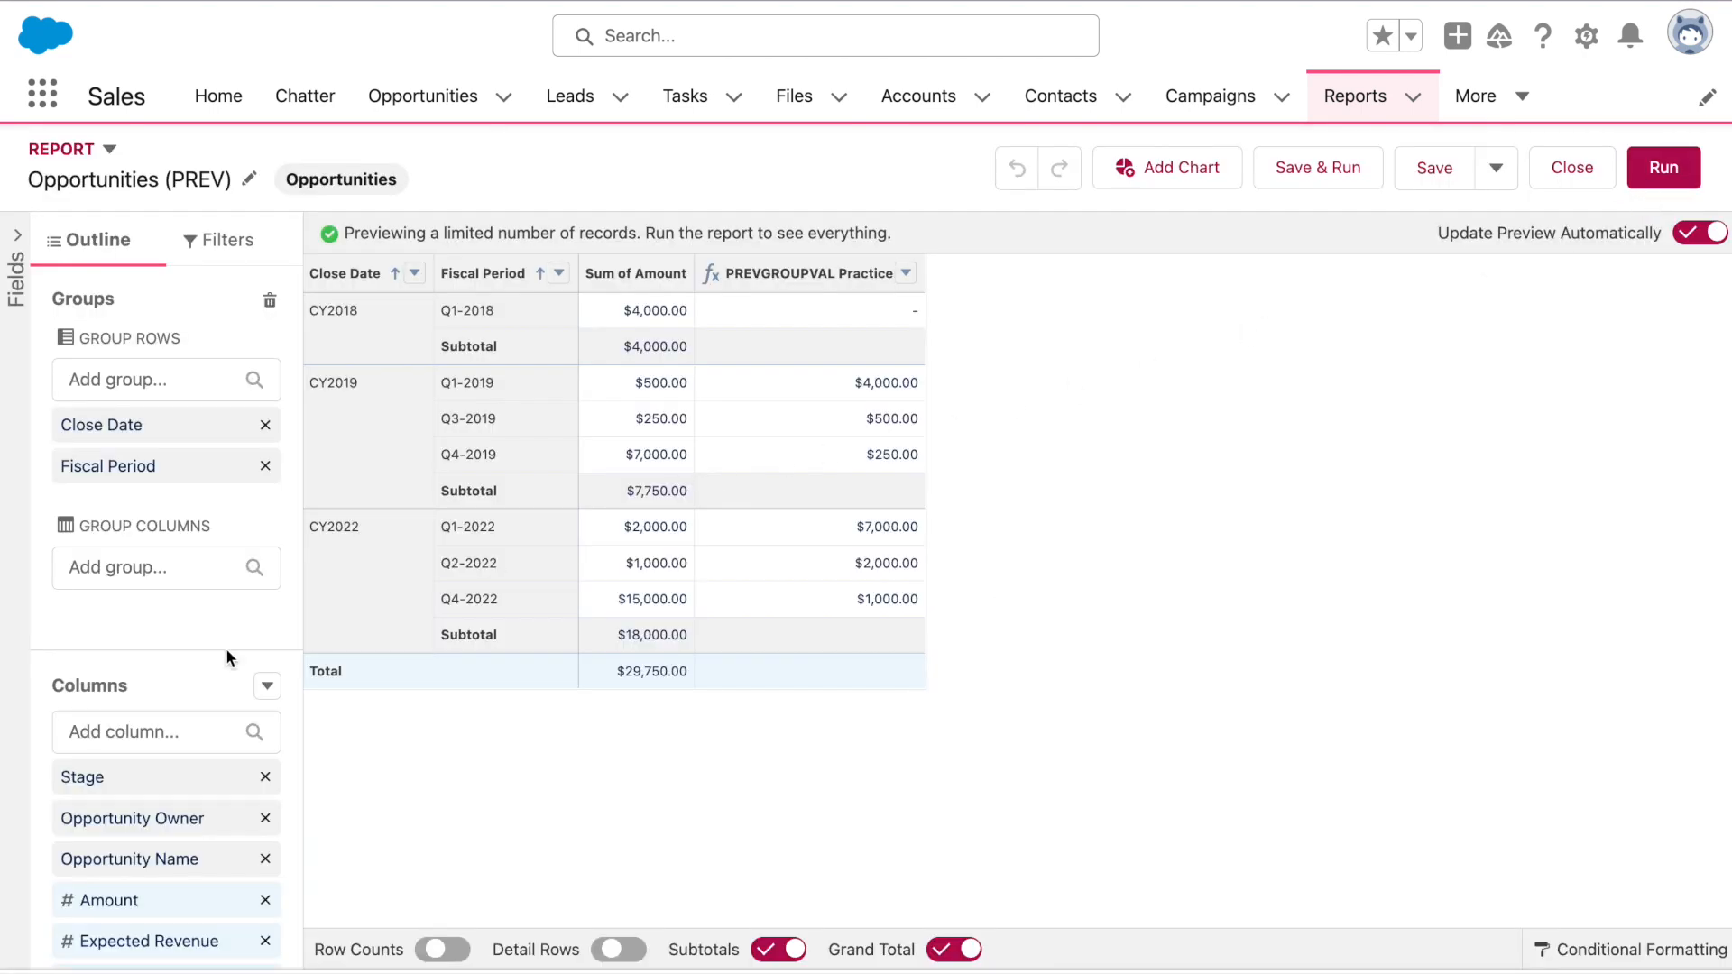
scroll(225, 648, "down", 4)
Change the formula to PREVGROUPVAL(AMOUNT:SUM,FISCAL_QUARTER,2), apply it, and save and run
left_click(164, 917)
double_click(1047, 683)
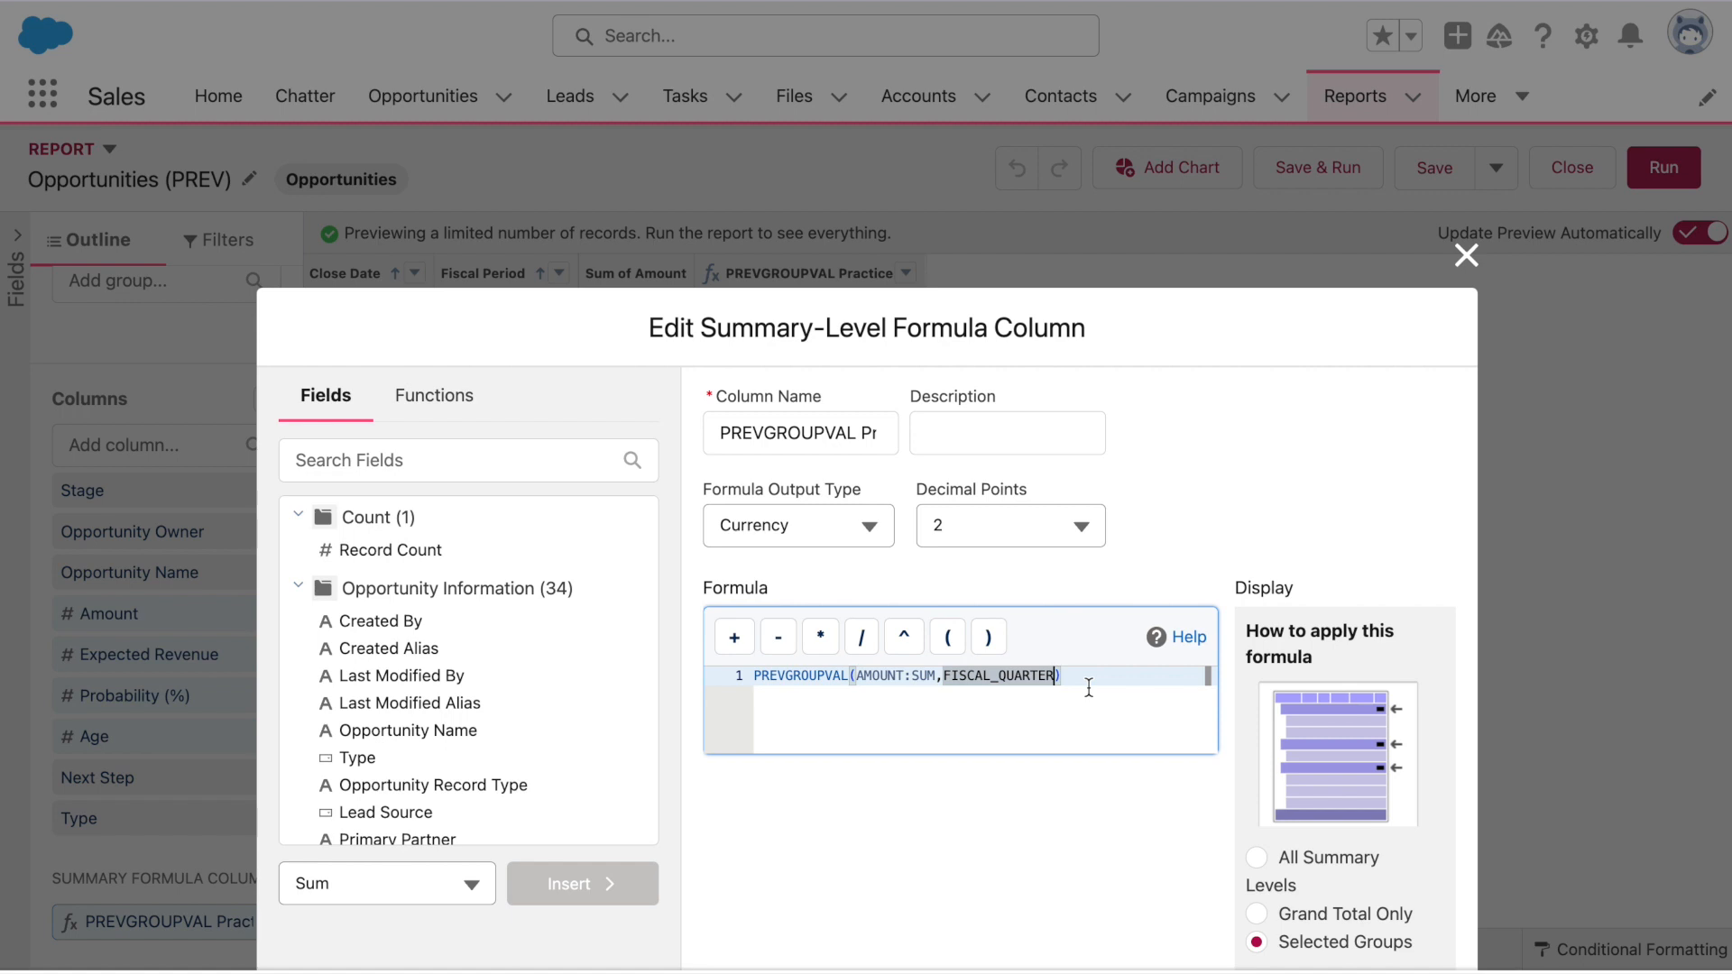
key("Right")
type(",2")
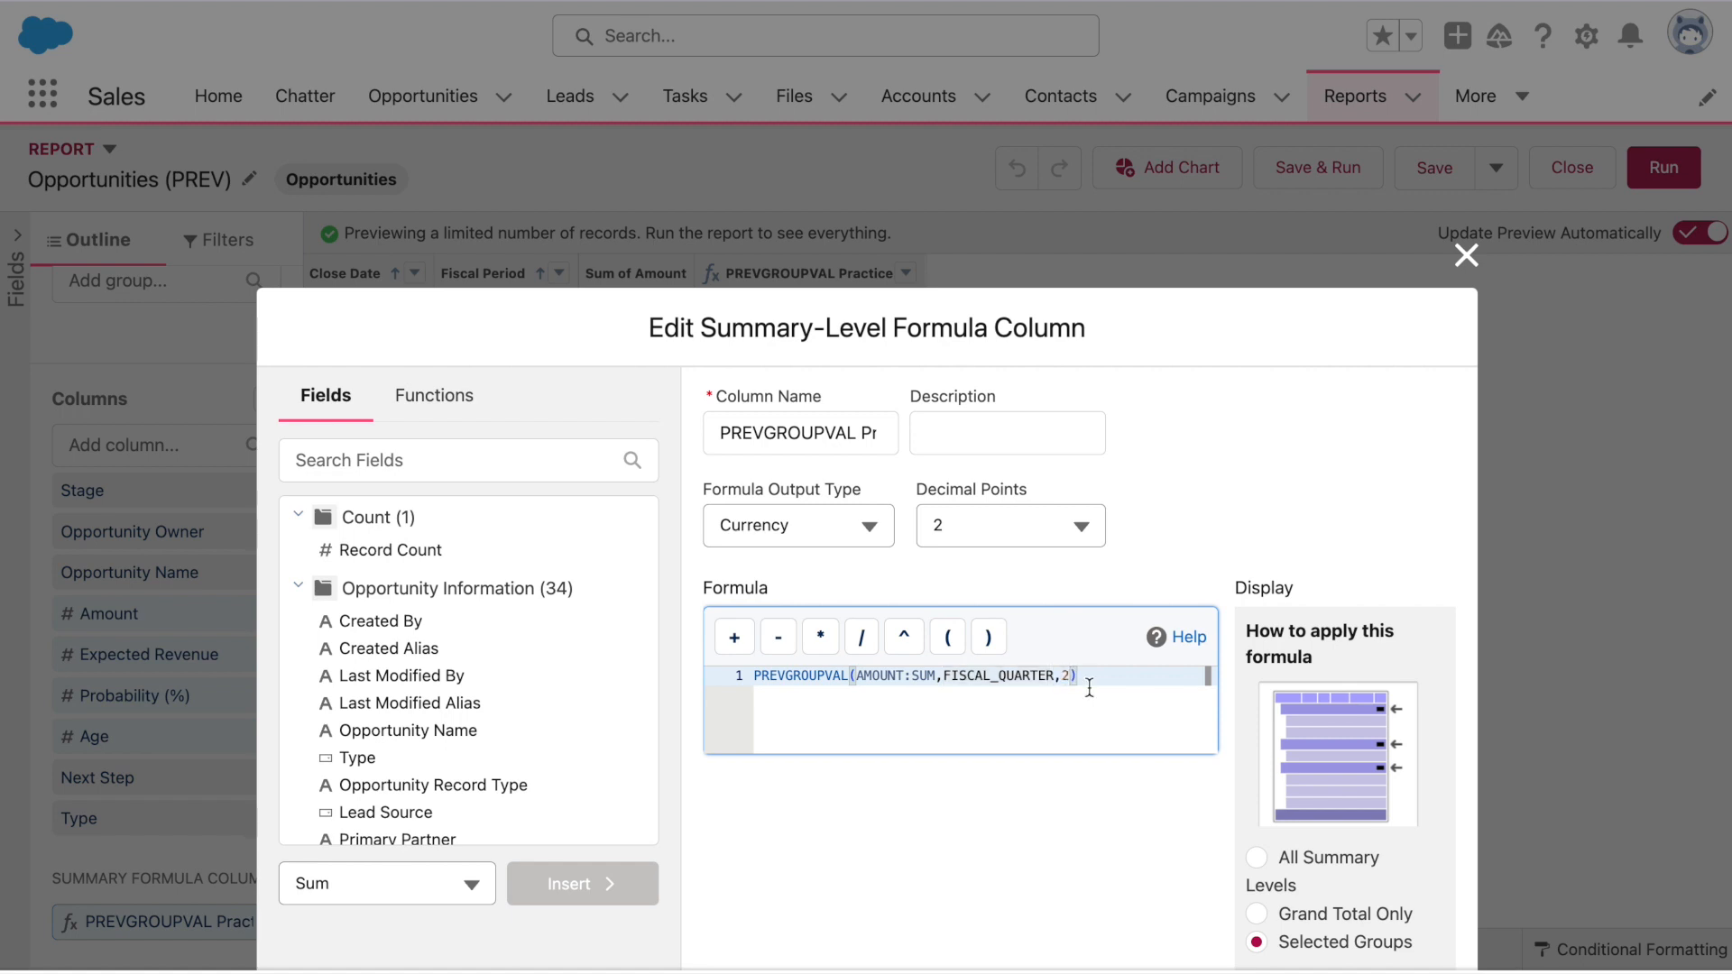
scroll(1090, 626, "down", 5)
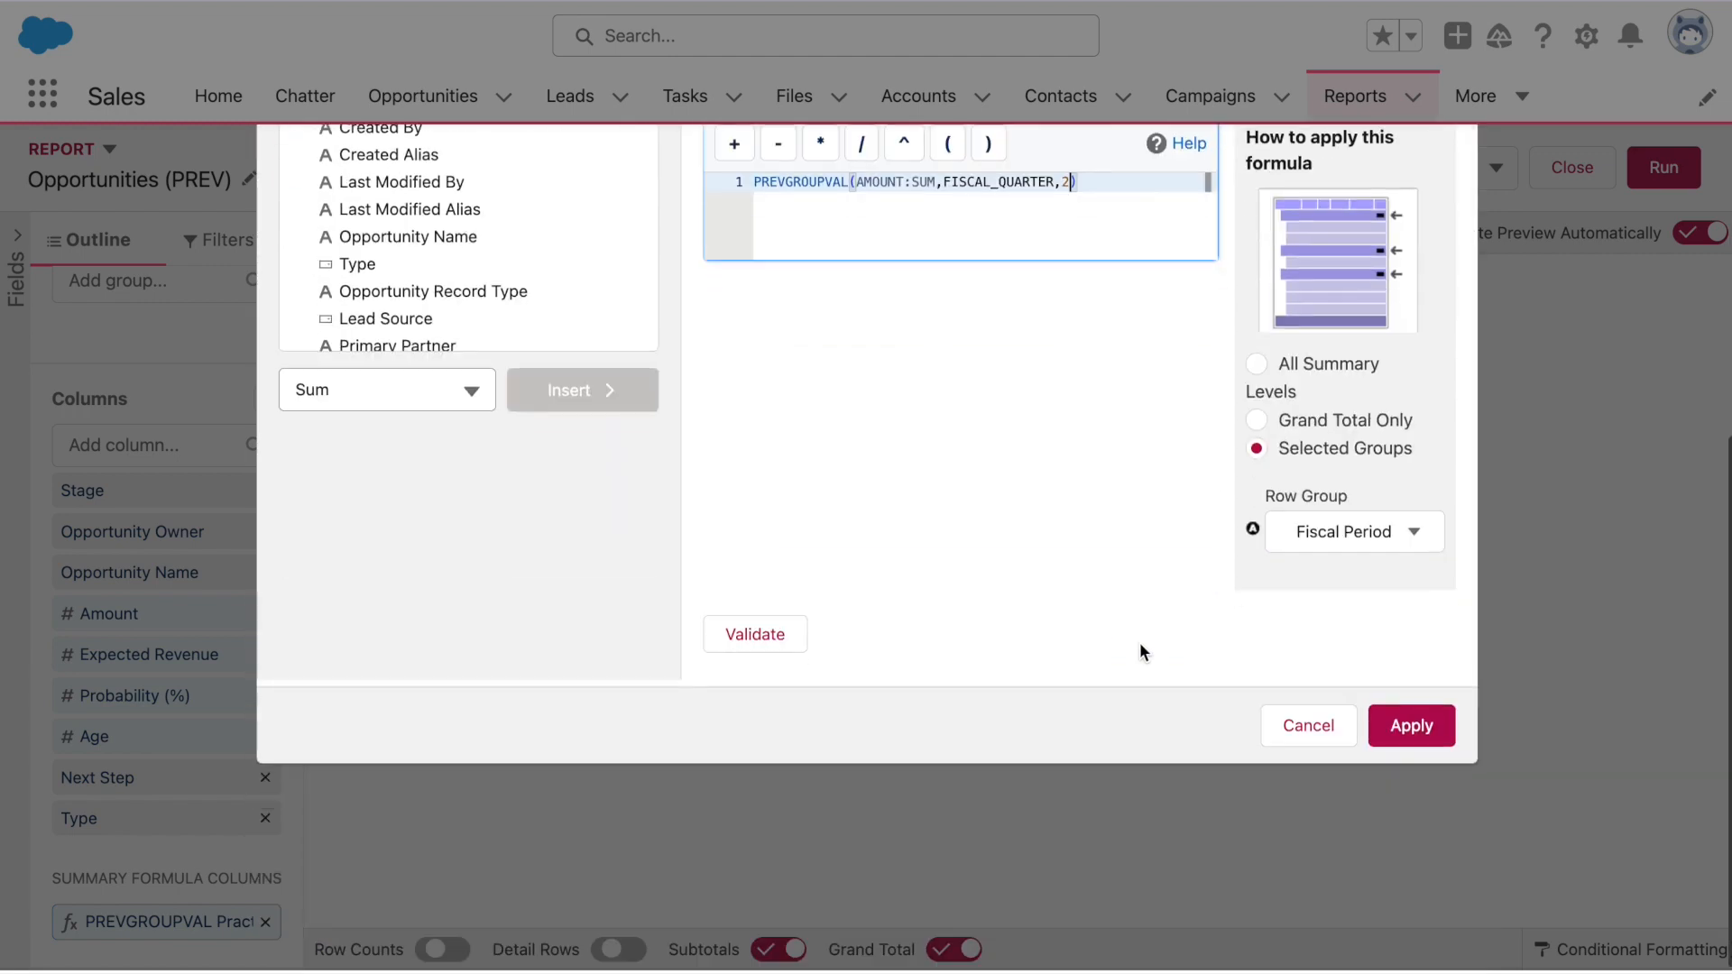
left_click(1446, 728)
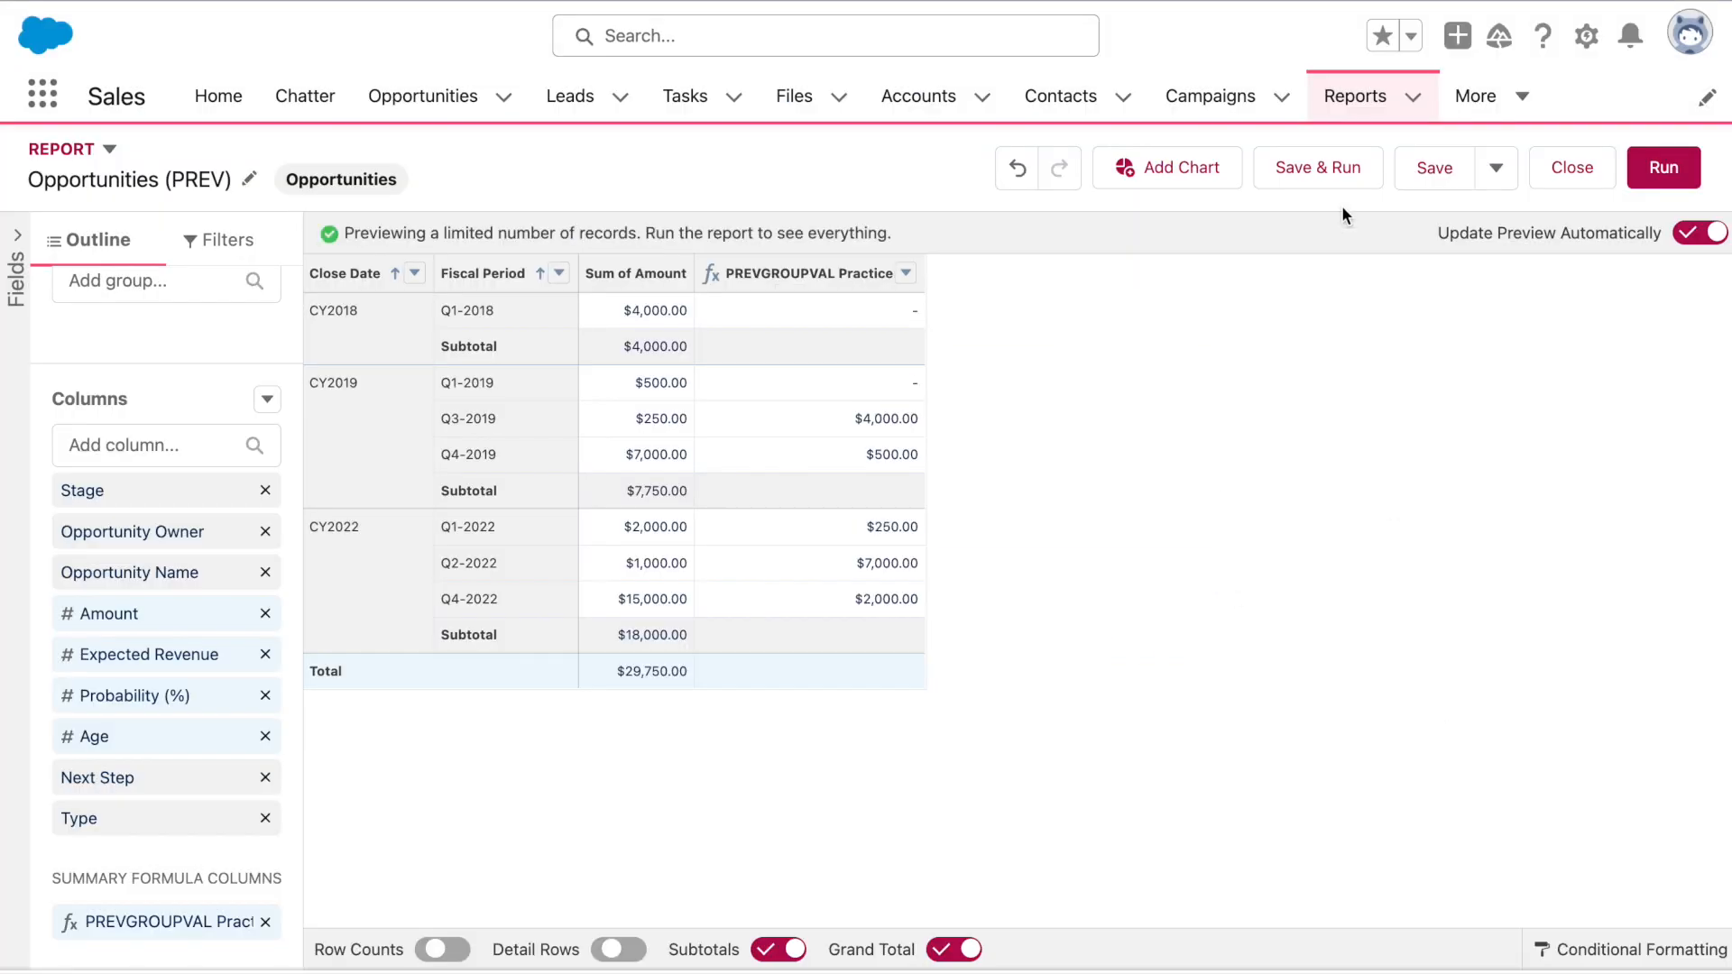
left_click(1341, 174)
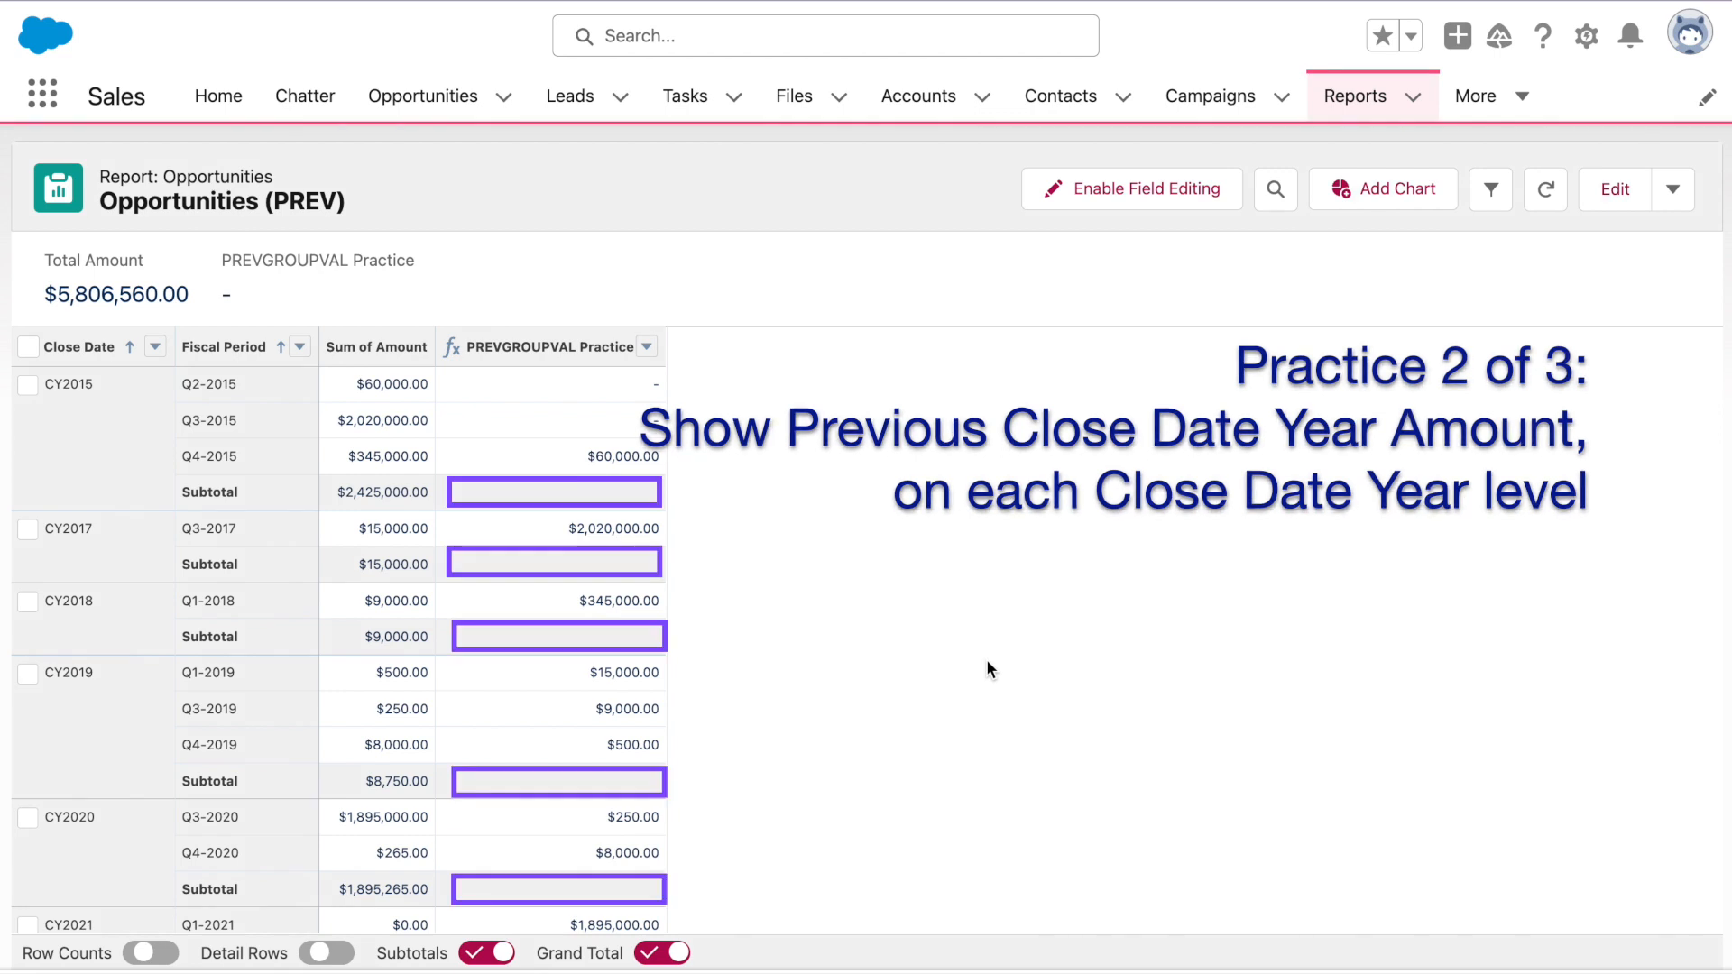
Return the run Opportunities (PREV) report to edit mode
left_click(1599, 197)
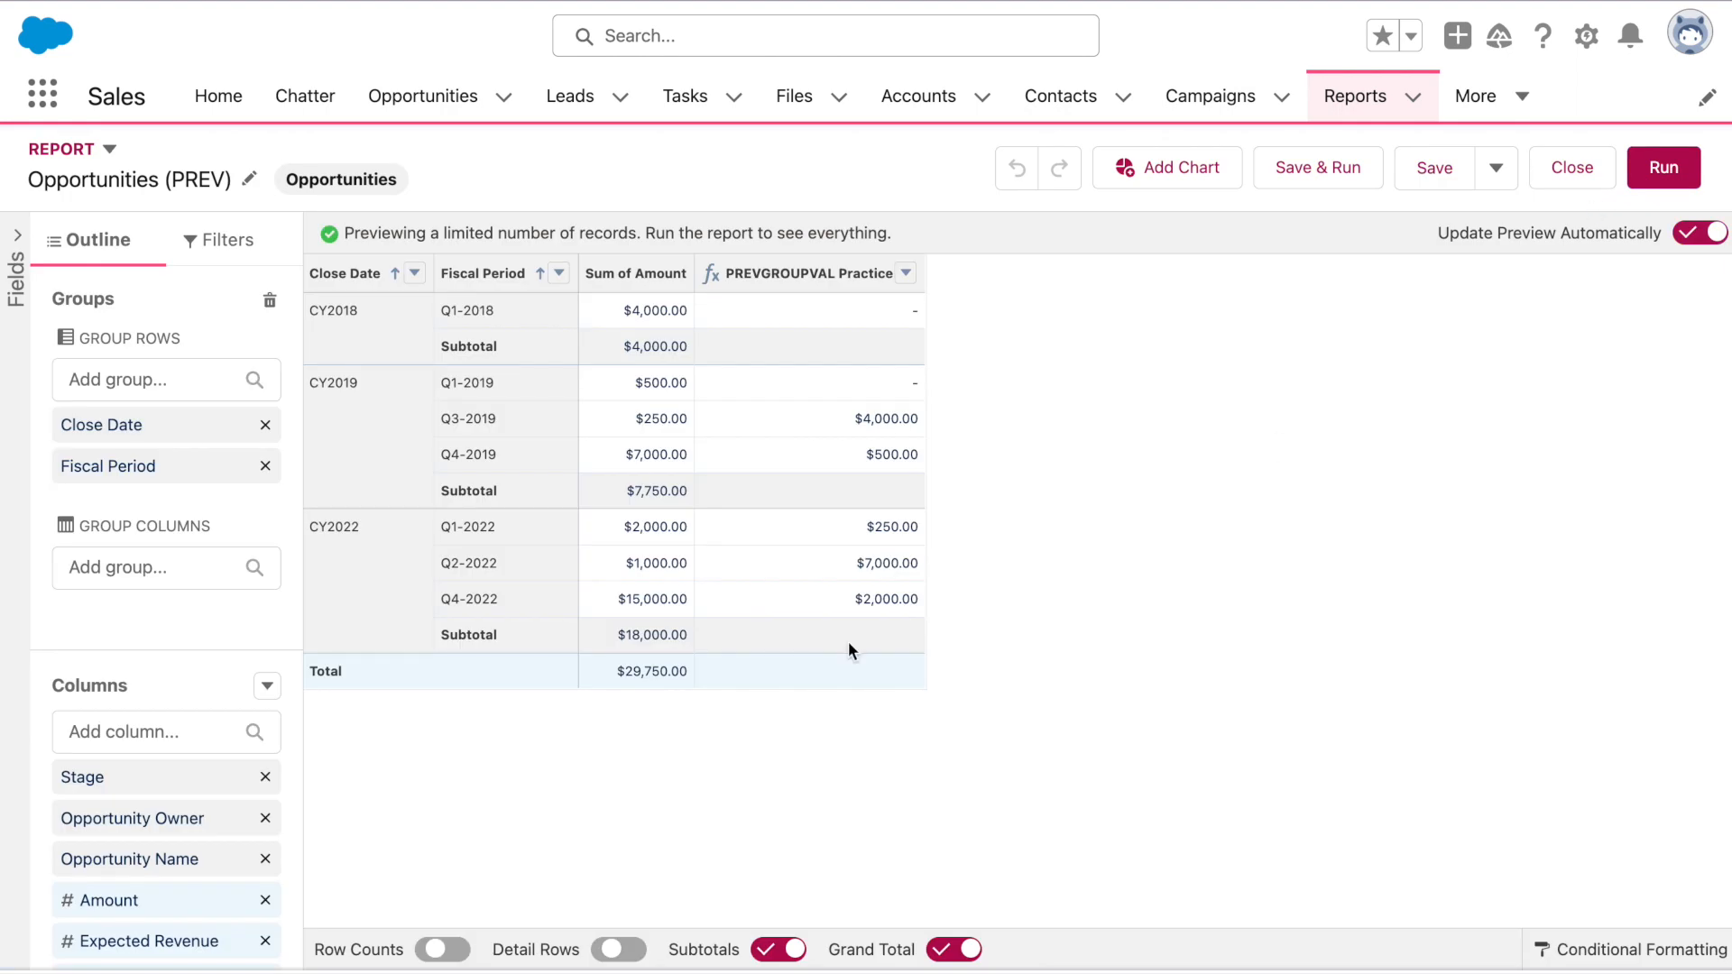
scroll(217, 777, "down", 3)
Rewrite the formula as PREVGROUPVAL(AMOUNT:SUM,CLOSE_DATE), dropping the ,2 increment
left_click(176, 918)
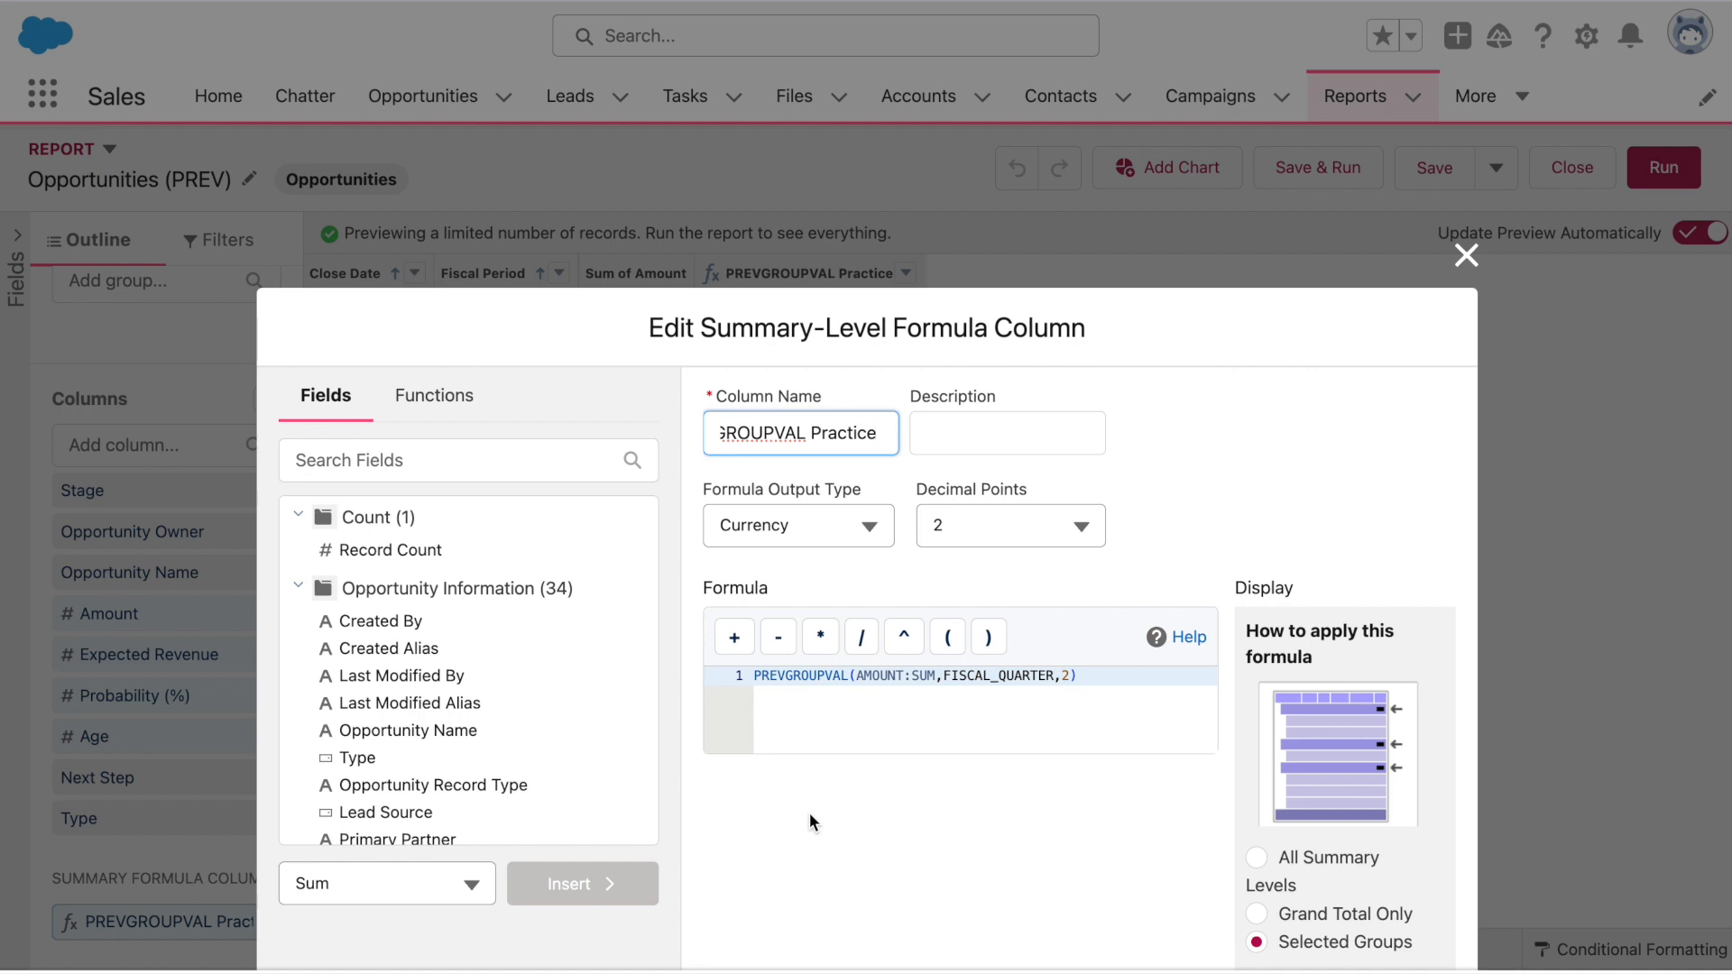
left_click_drag(943, 676, 1055, 677)
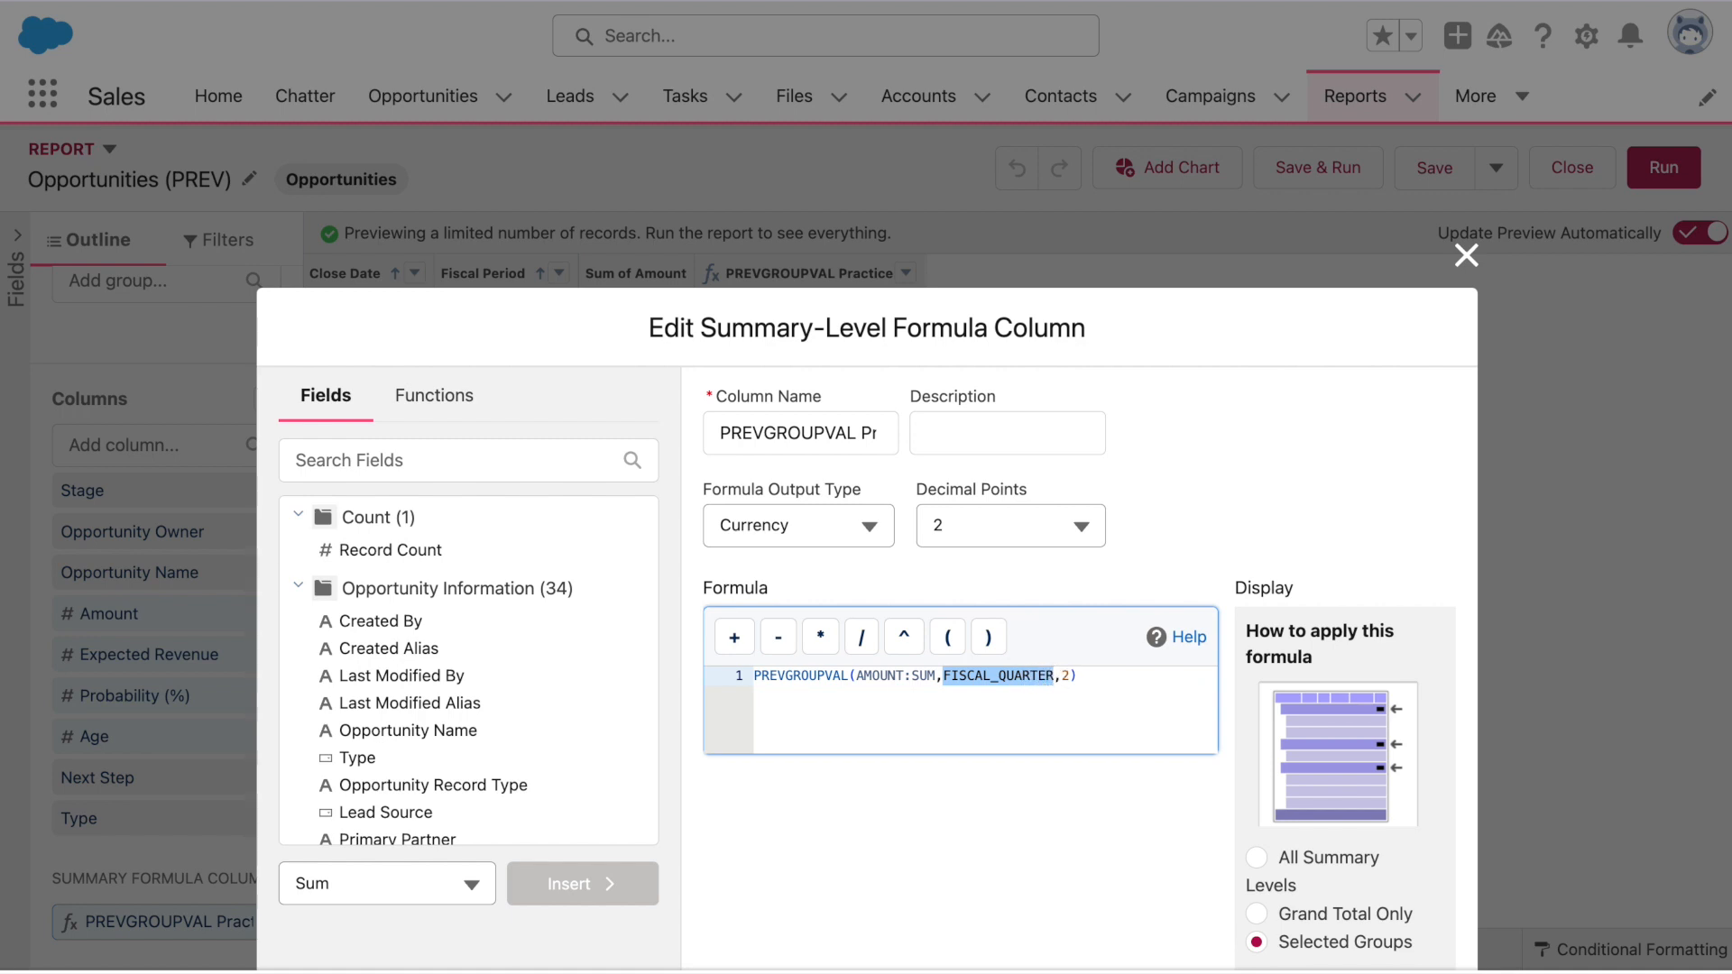
type("CLOSE")
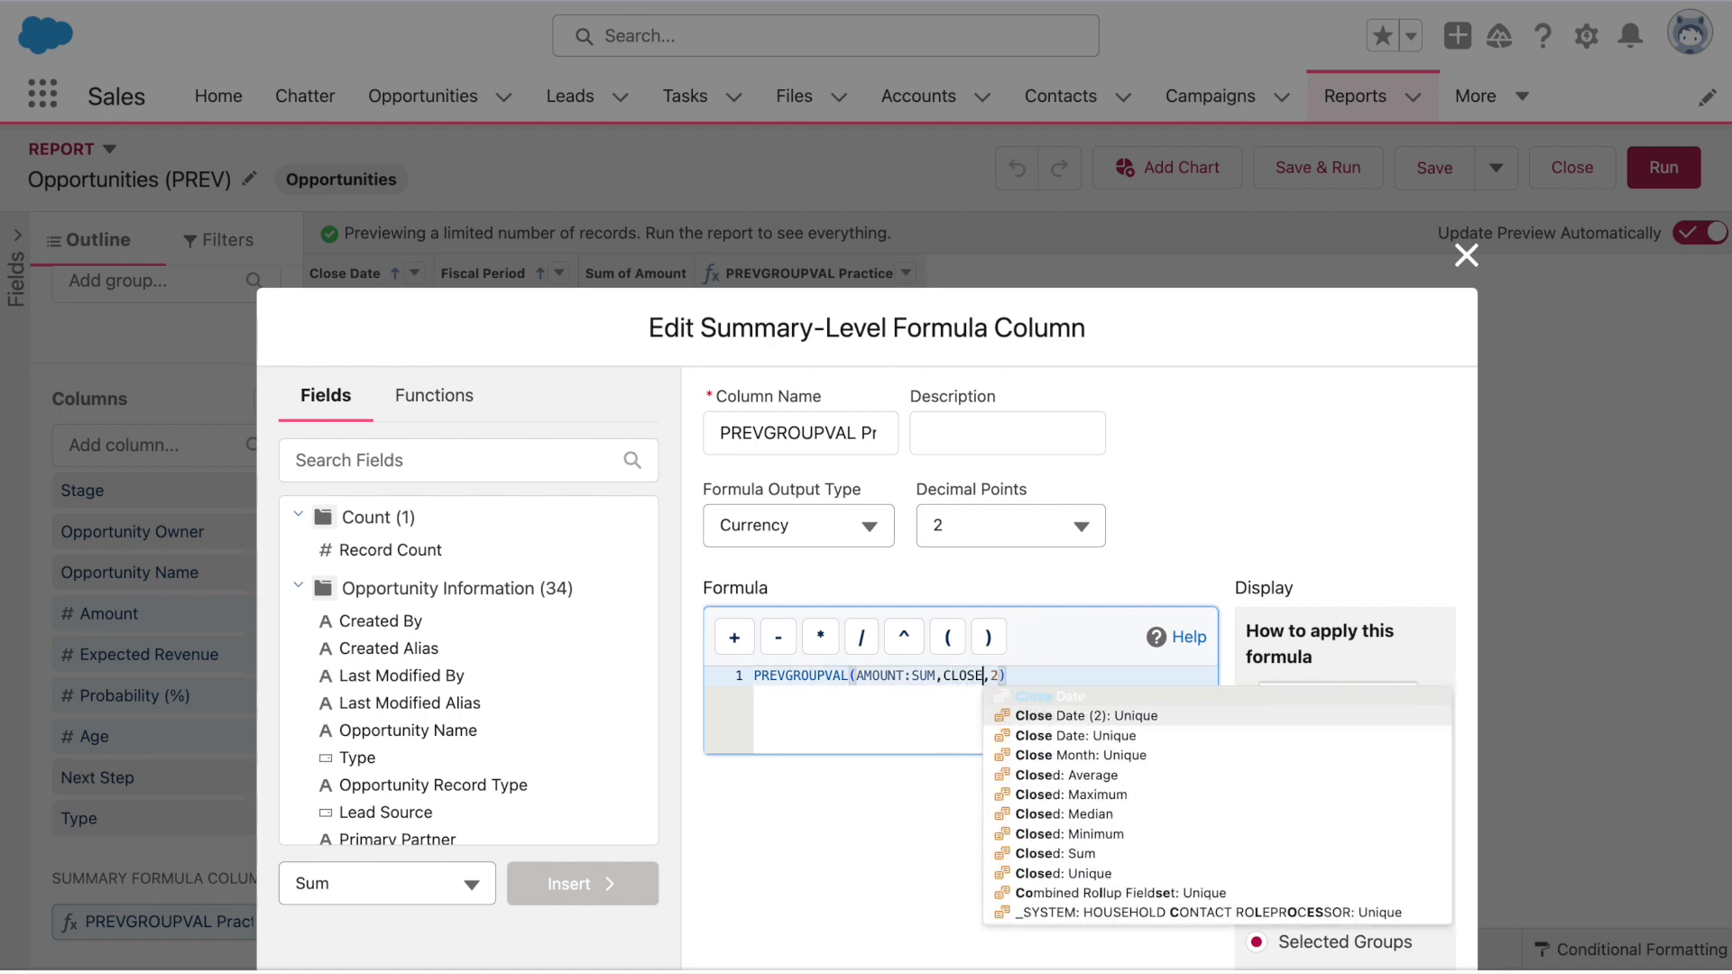
left_click(1097, 697)
left_click(1088, 683)
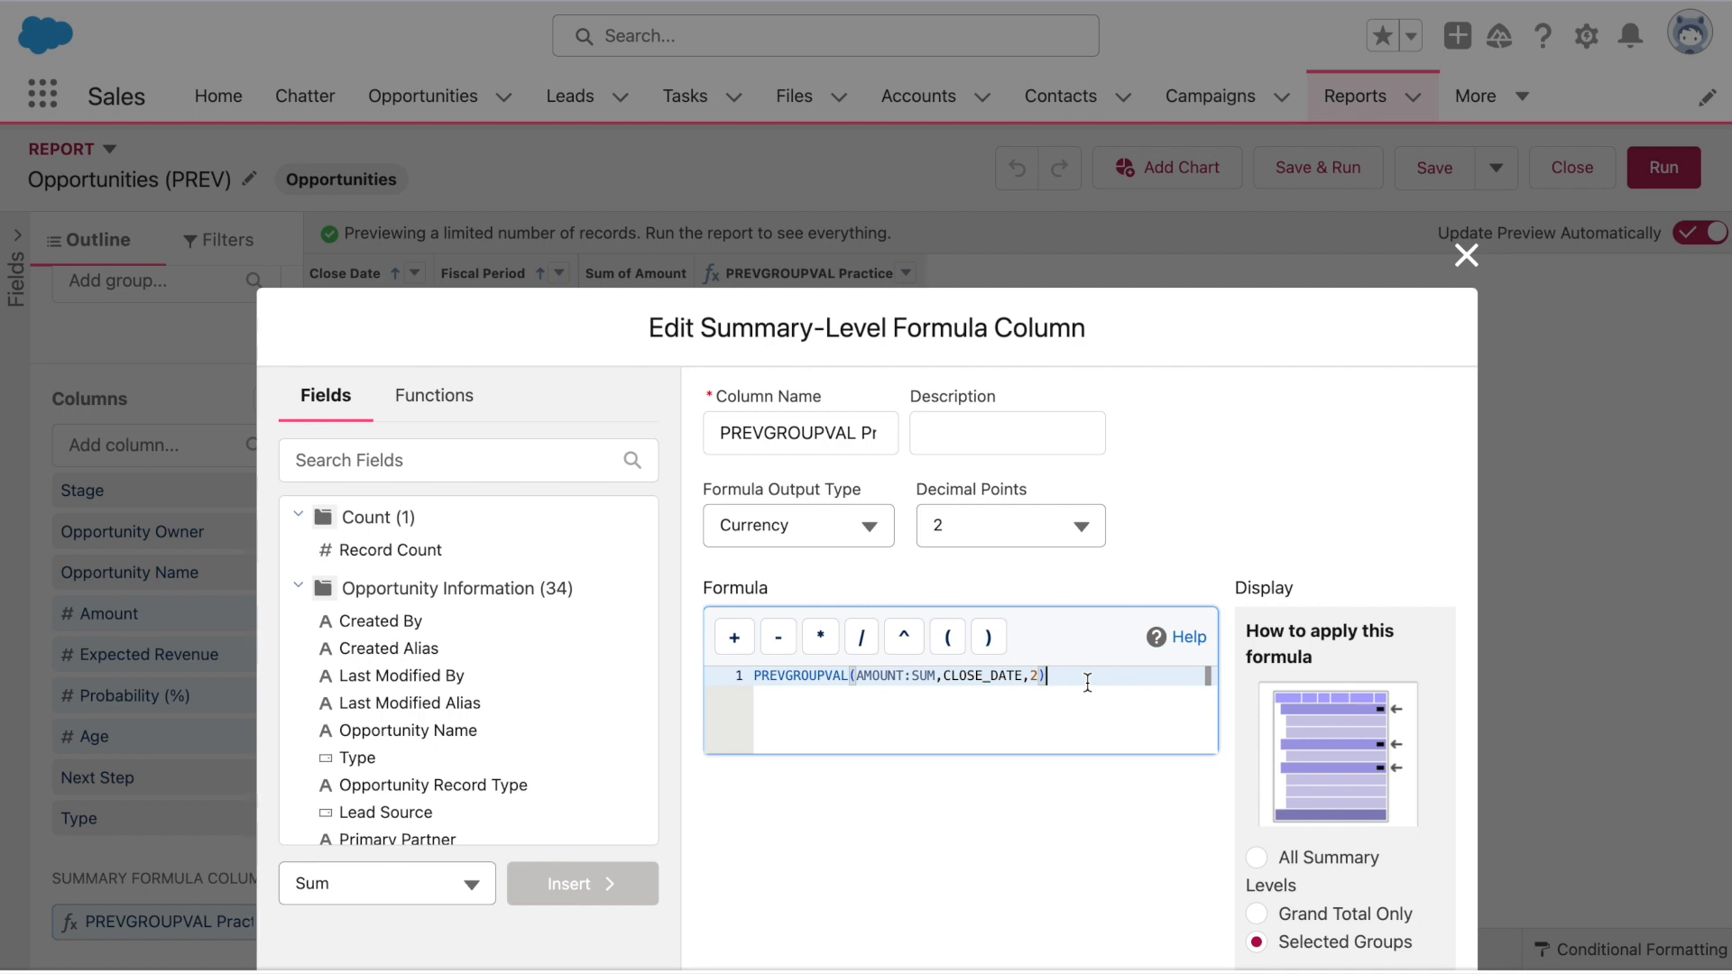
key("Left")
key("BackSpace")
key("BackSpace")
left_click(1280, 628)
Set the row group to Close Date, validate, and apply the edited formula
scroll(1279, 627, "down", 3)
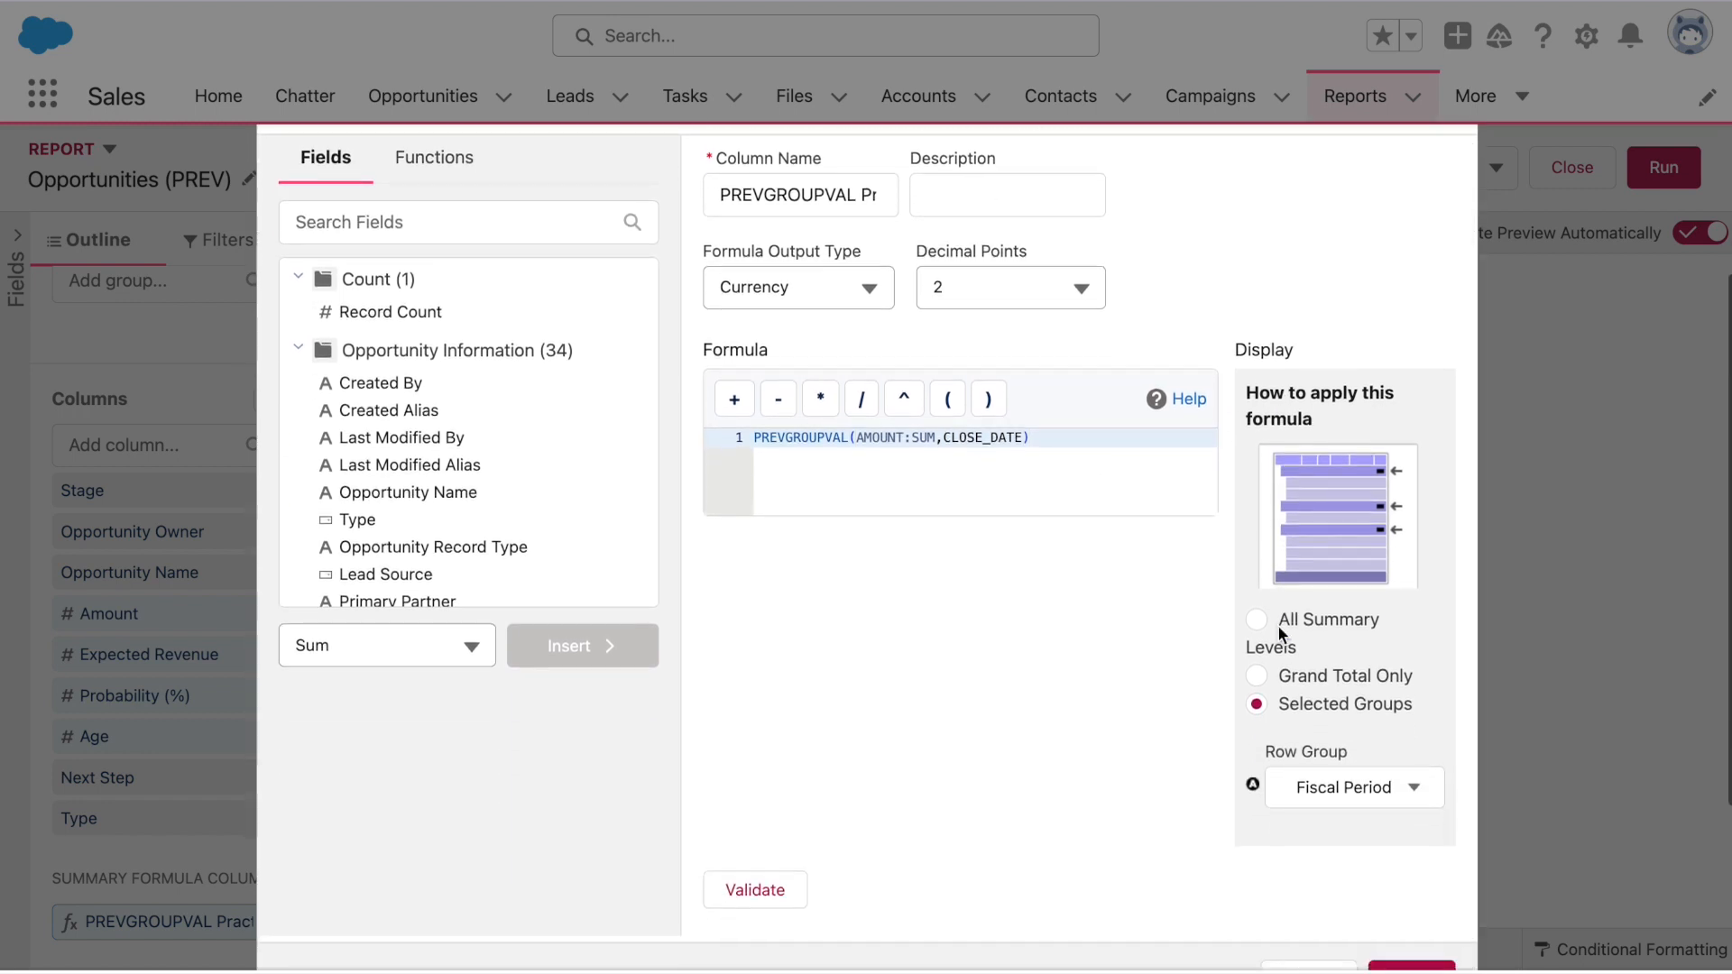
left_click(1326, 786)
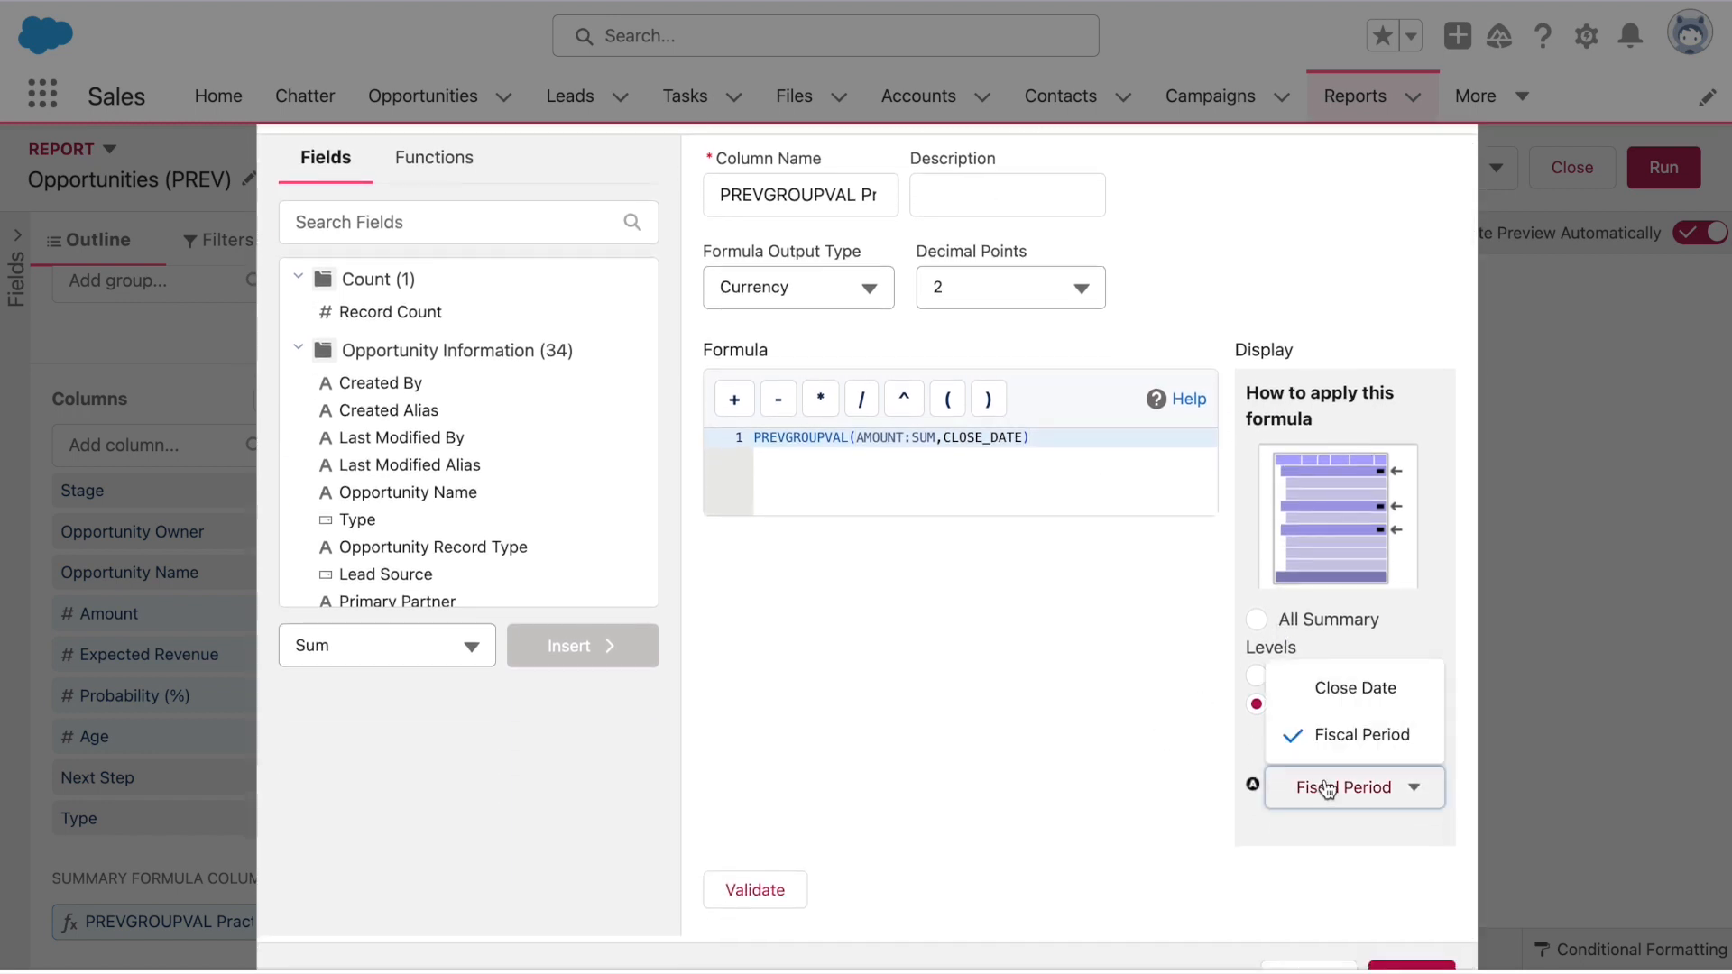
left_click(1337, 710)
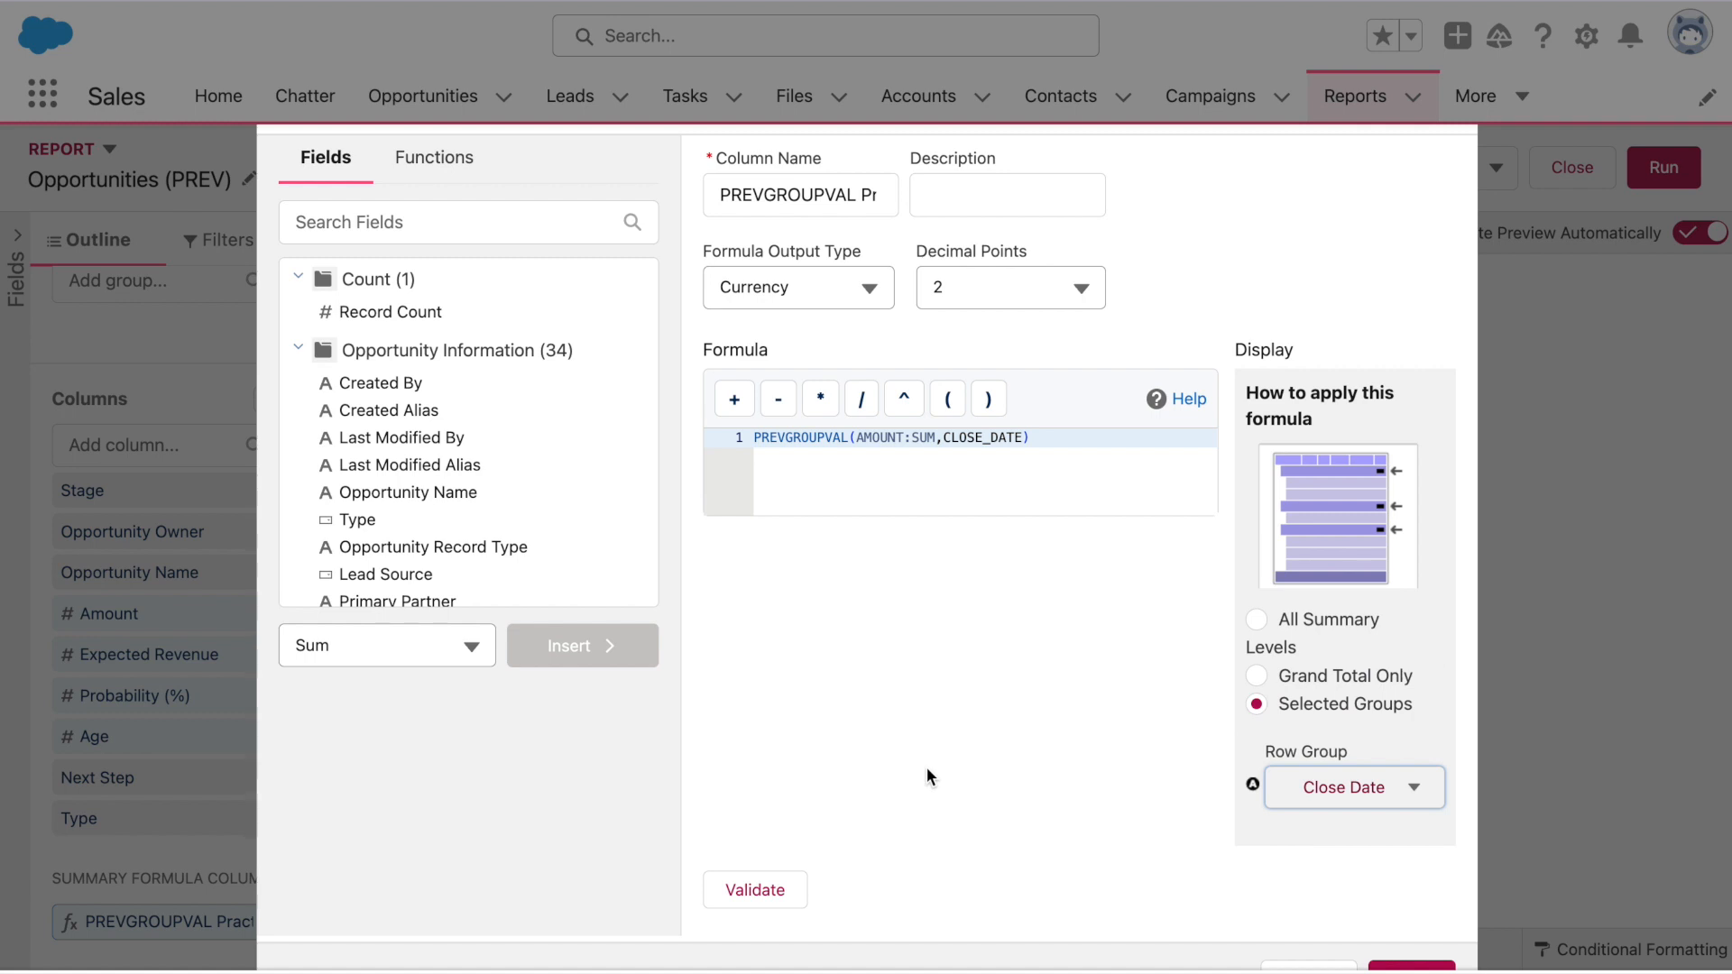
left_click(748, 891)
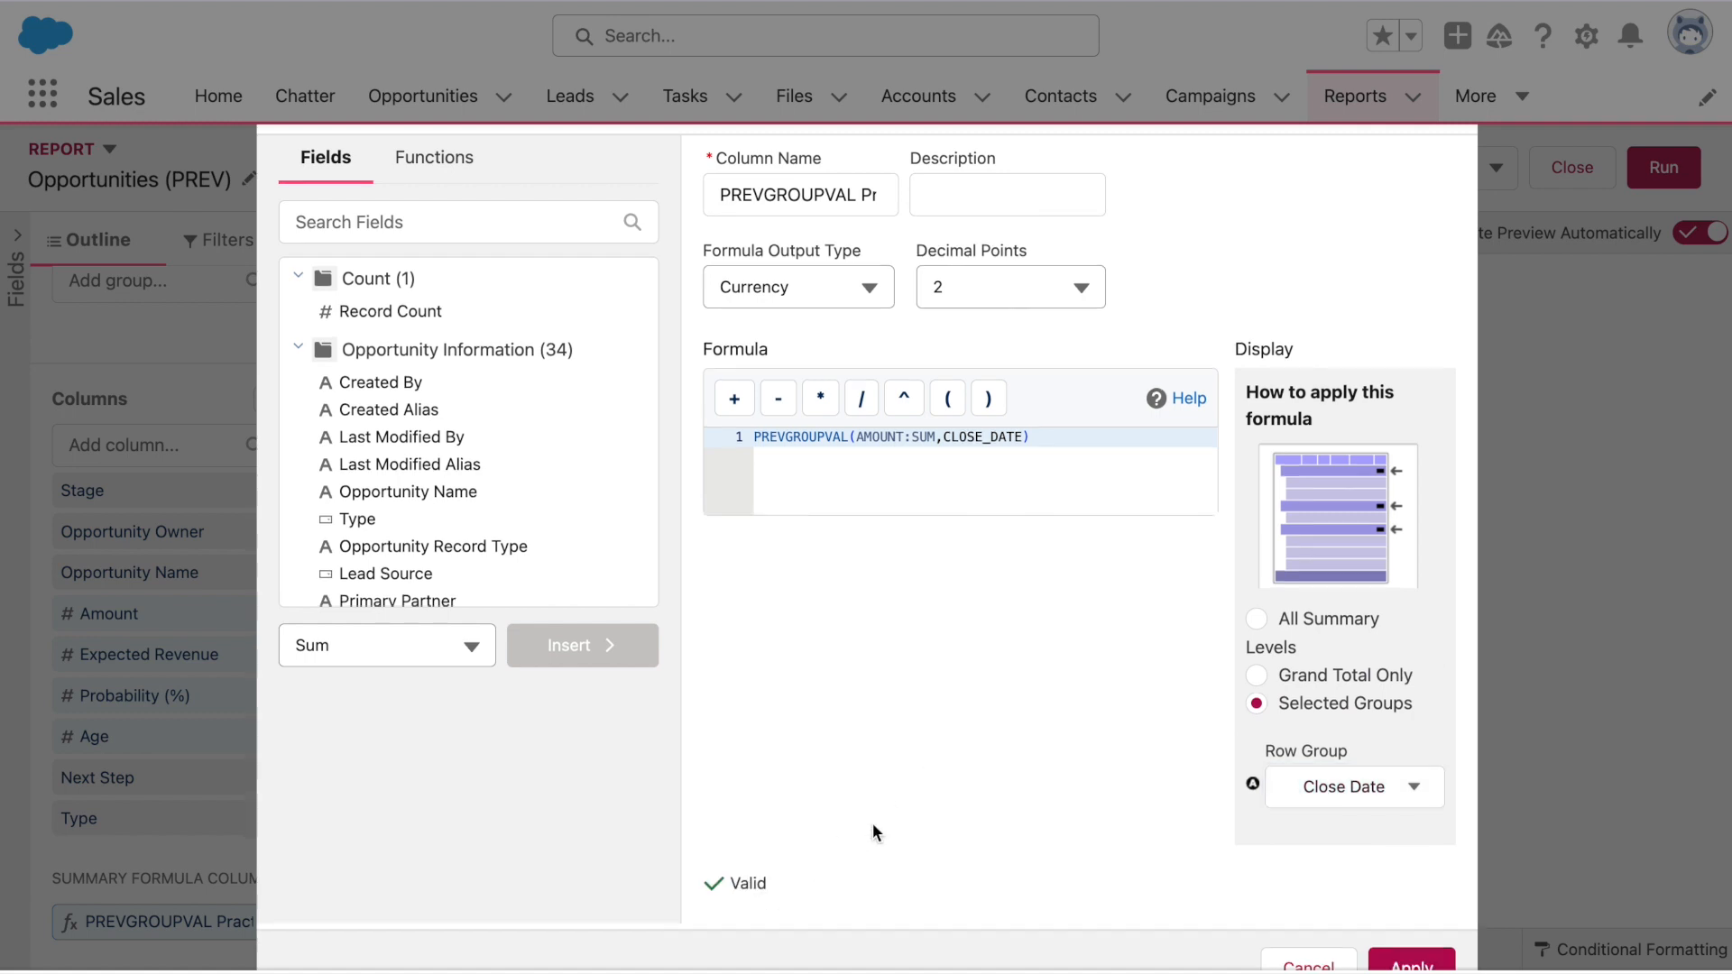
scroll(935, 792, "down", 3)
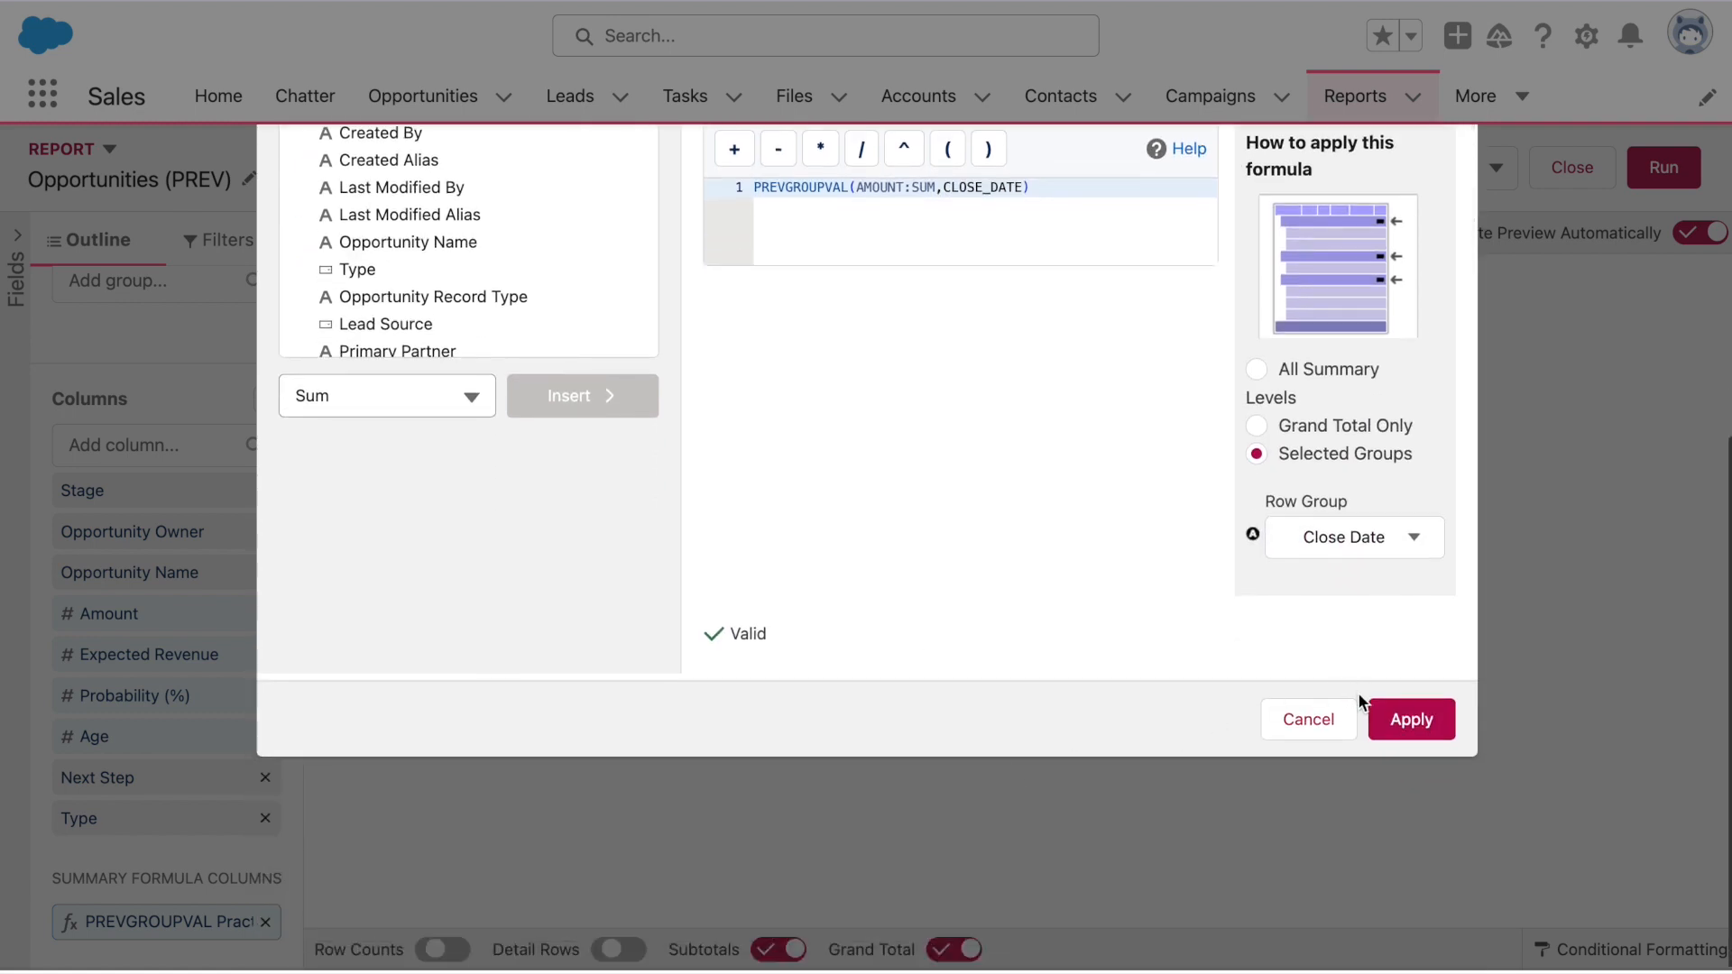
left_click(1380, 736)
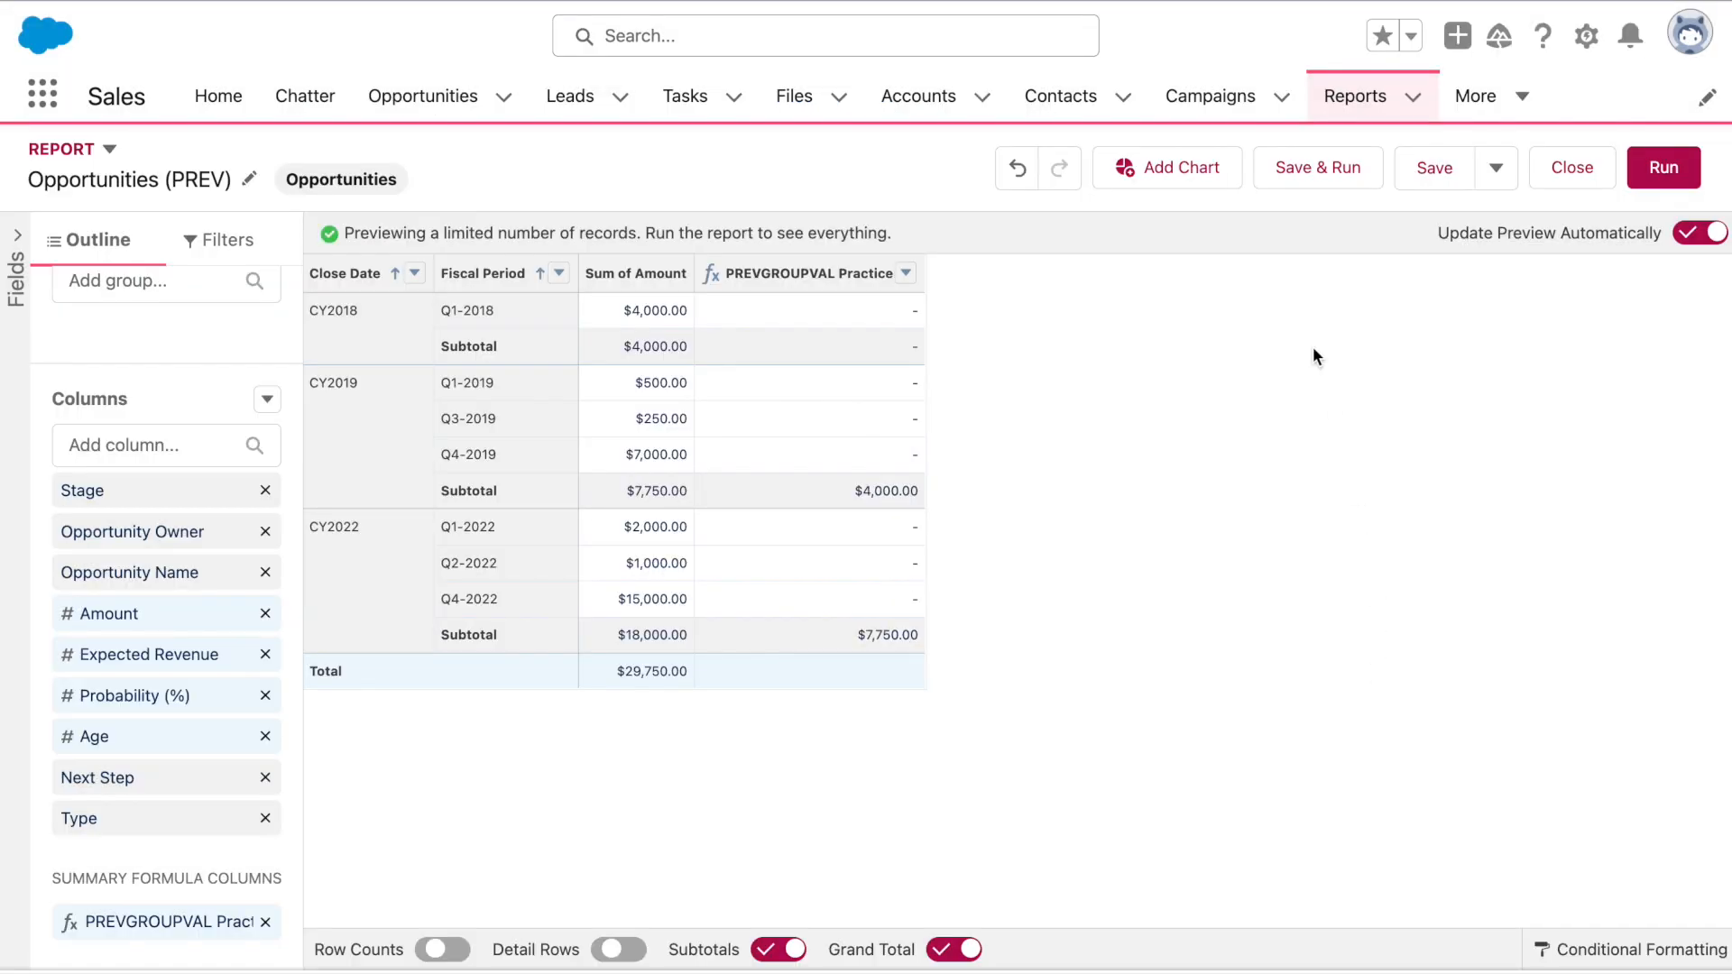
Save and run the report, check the prior-year Close Date subtotals, then reopen the editor
left_click(1327, 184)
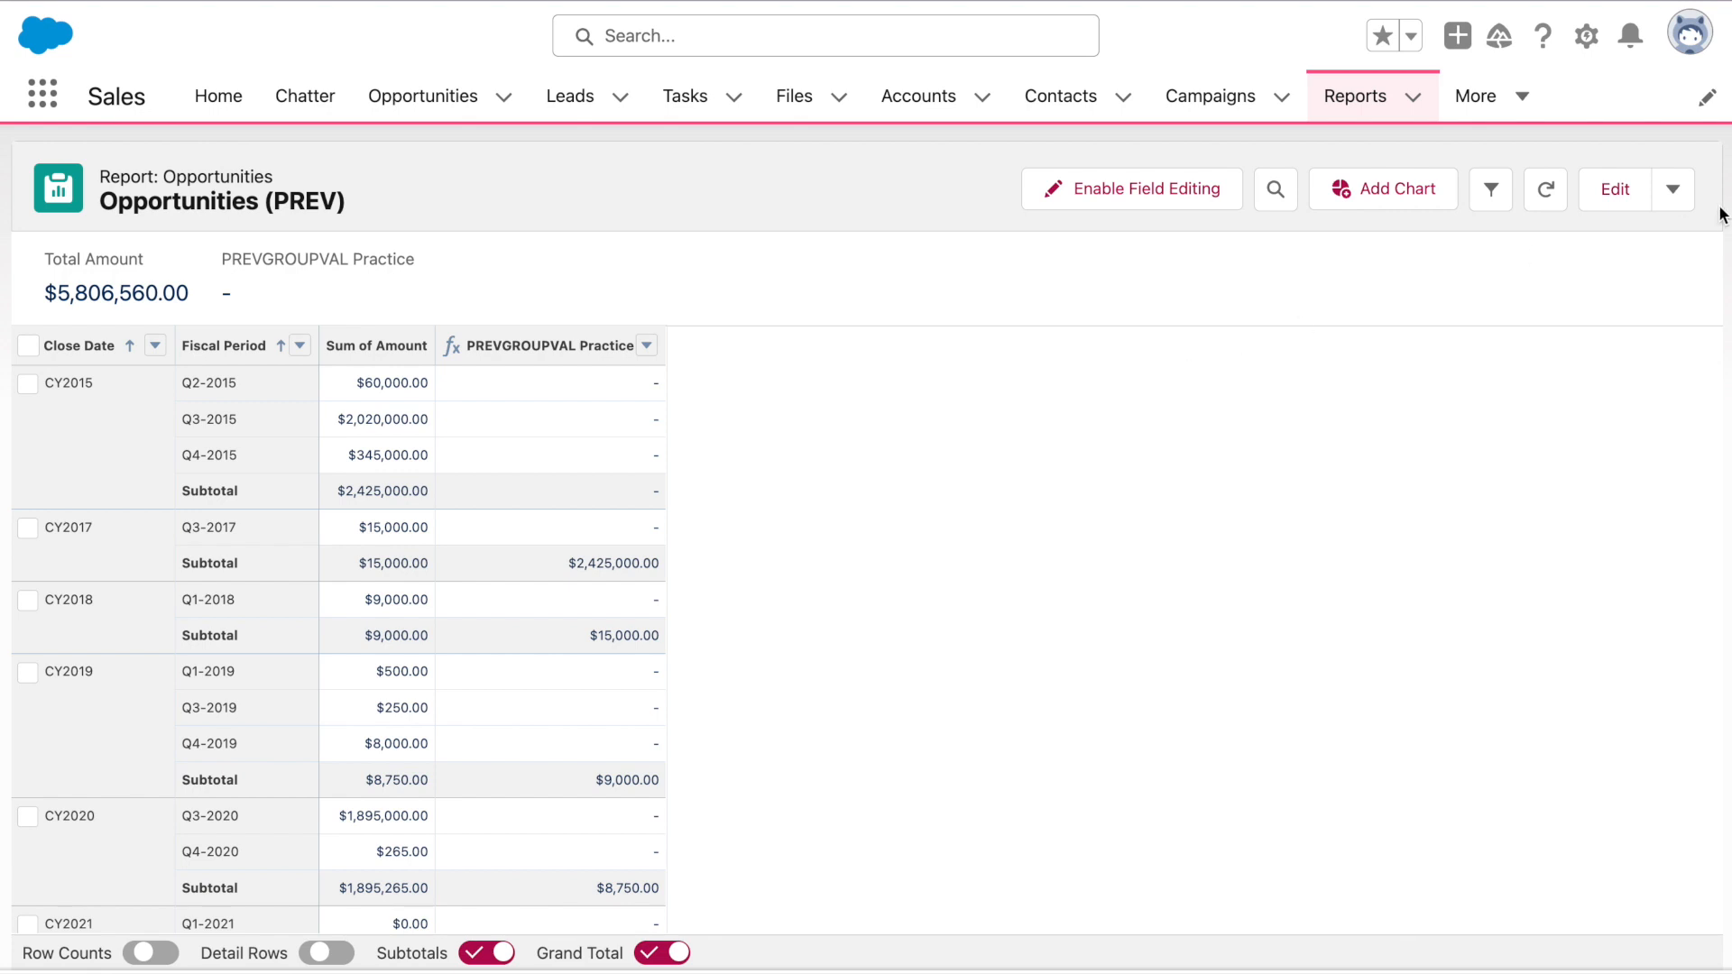
left_click(1603, 188)
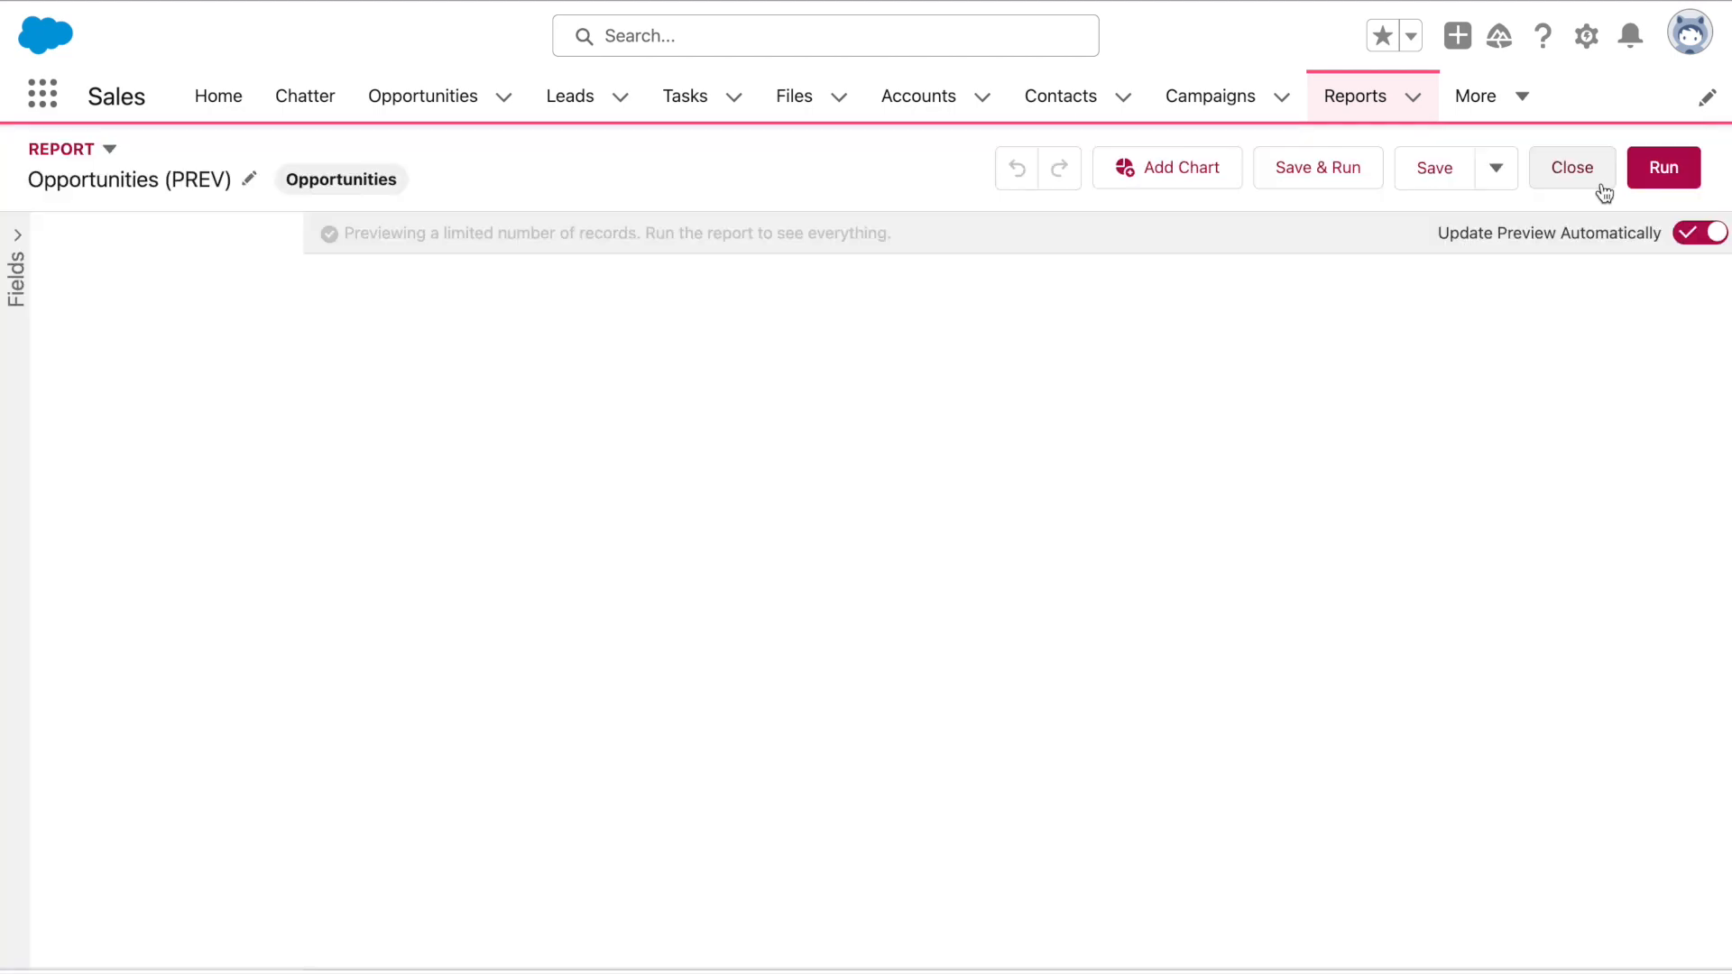
Change the formula to PREVGROUPVAL(AMOUNT:SUM,CLOSE_DATE,5), validate it, and apply it
scroll(219, 657, "down", 3)
left_click(172, 928)
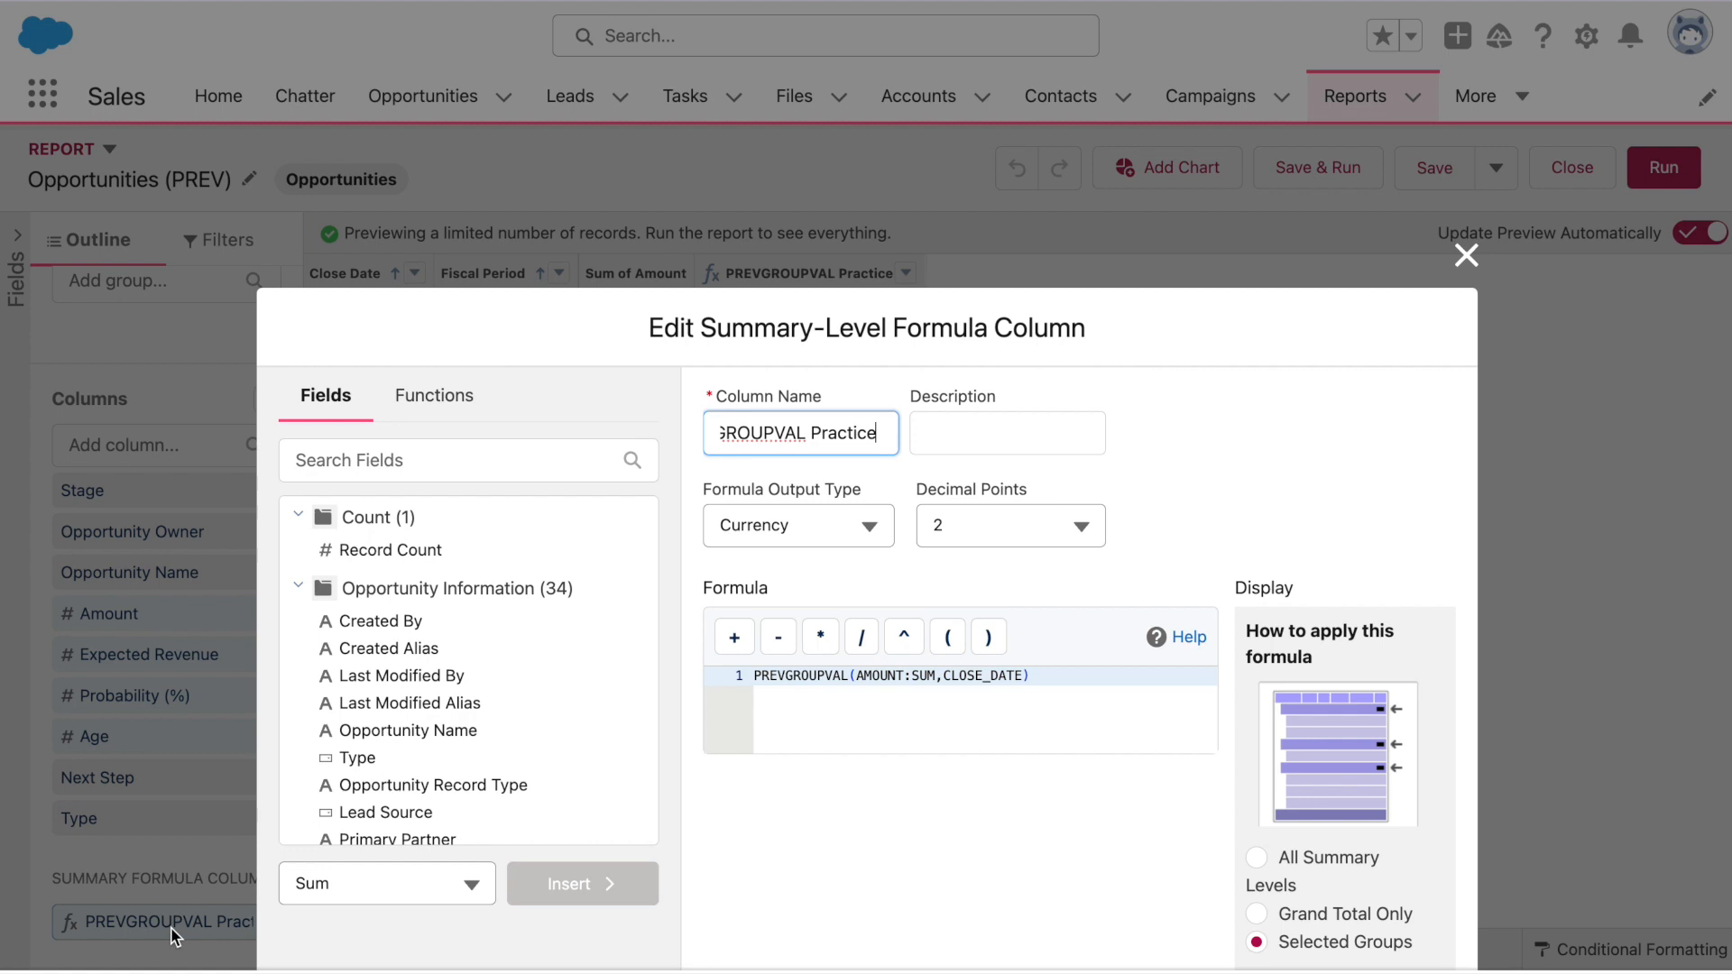
left_click(1061, 733)
left_click(1109, 681)
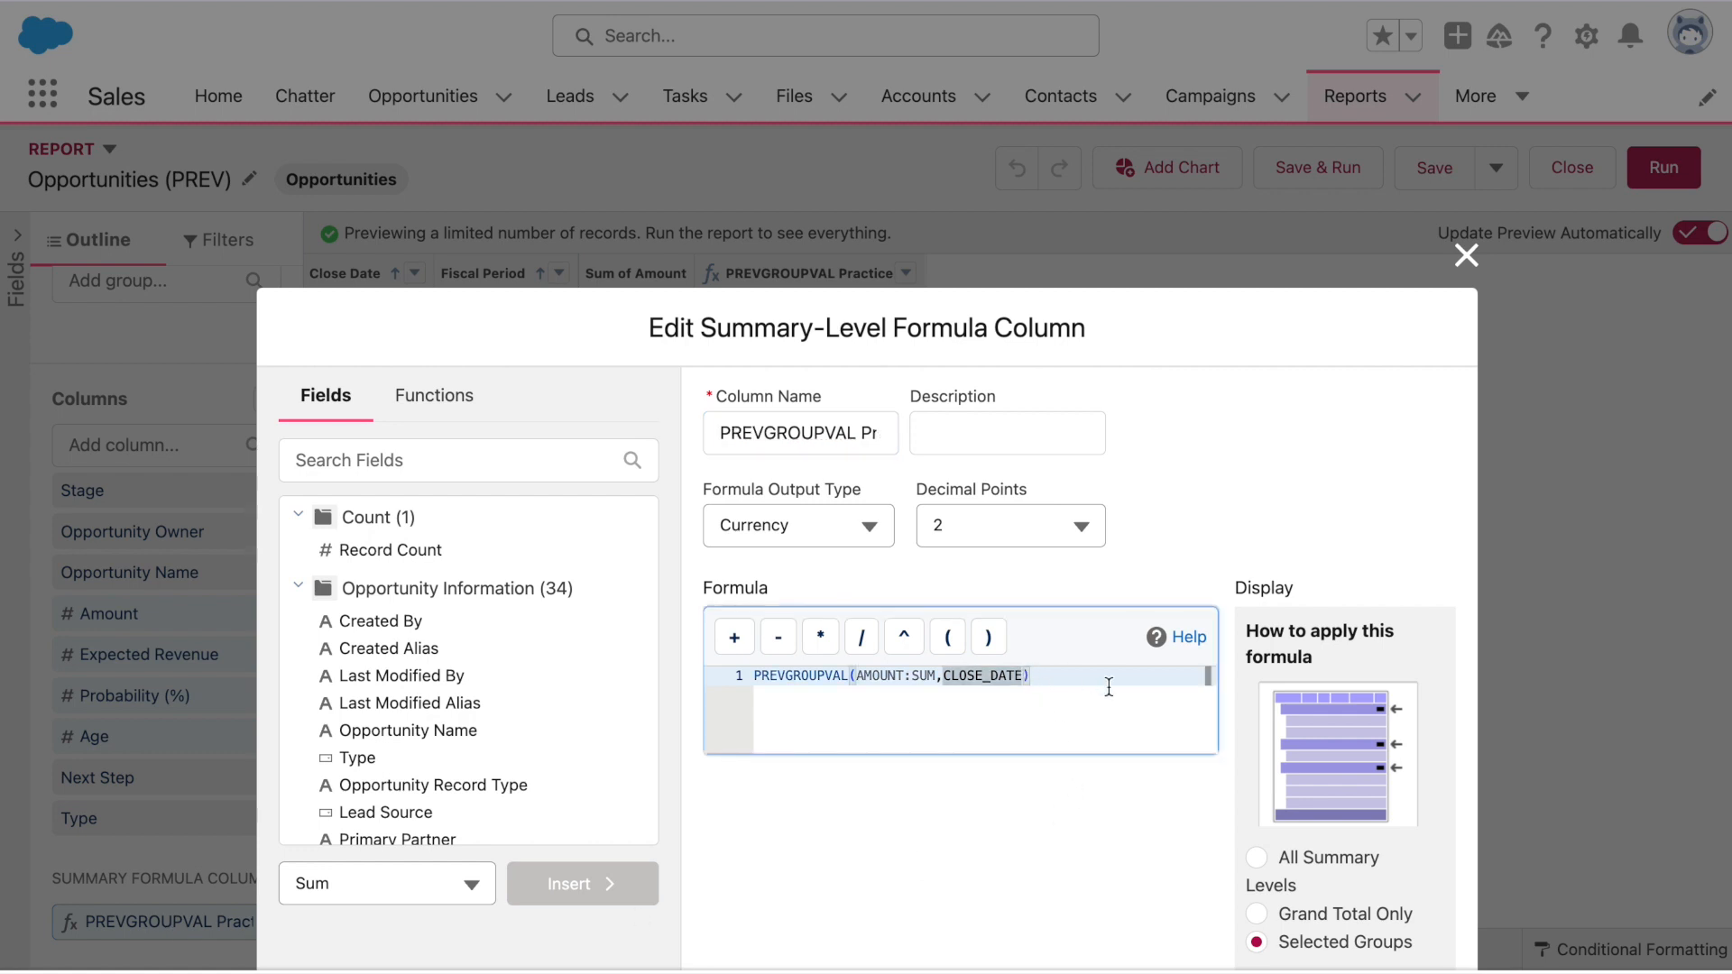
key("Left")
type(",5")
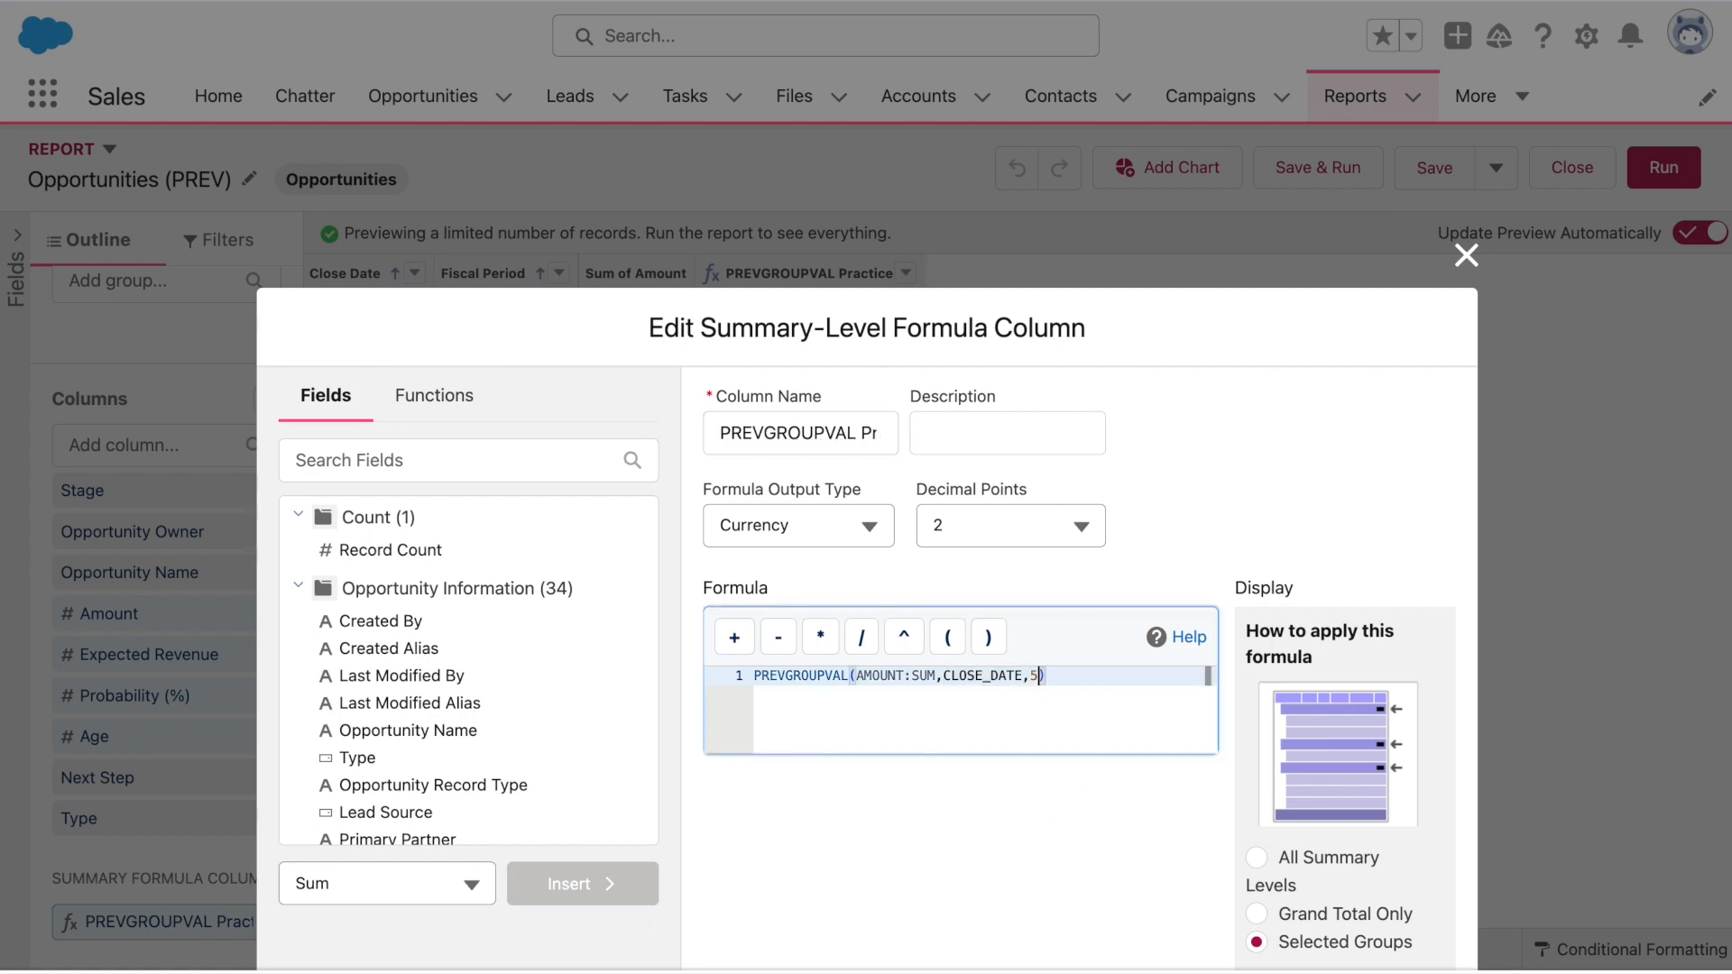
left_click(1025, 829)
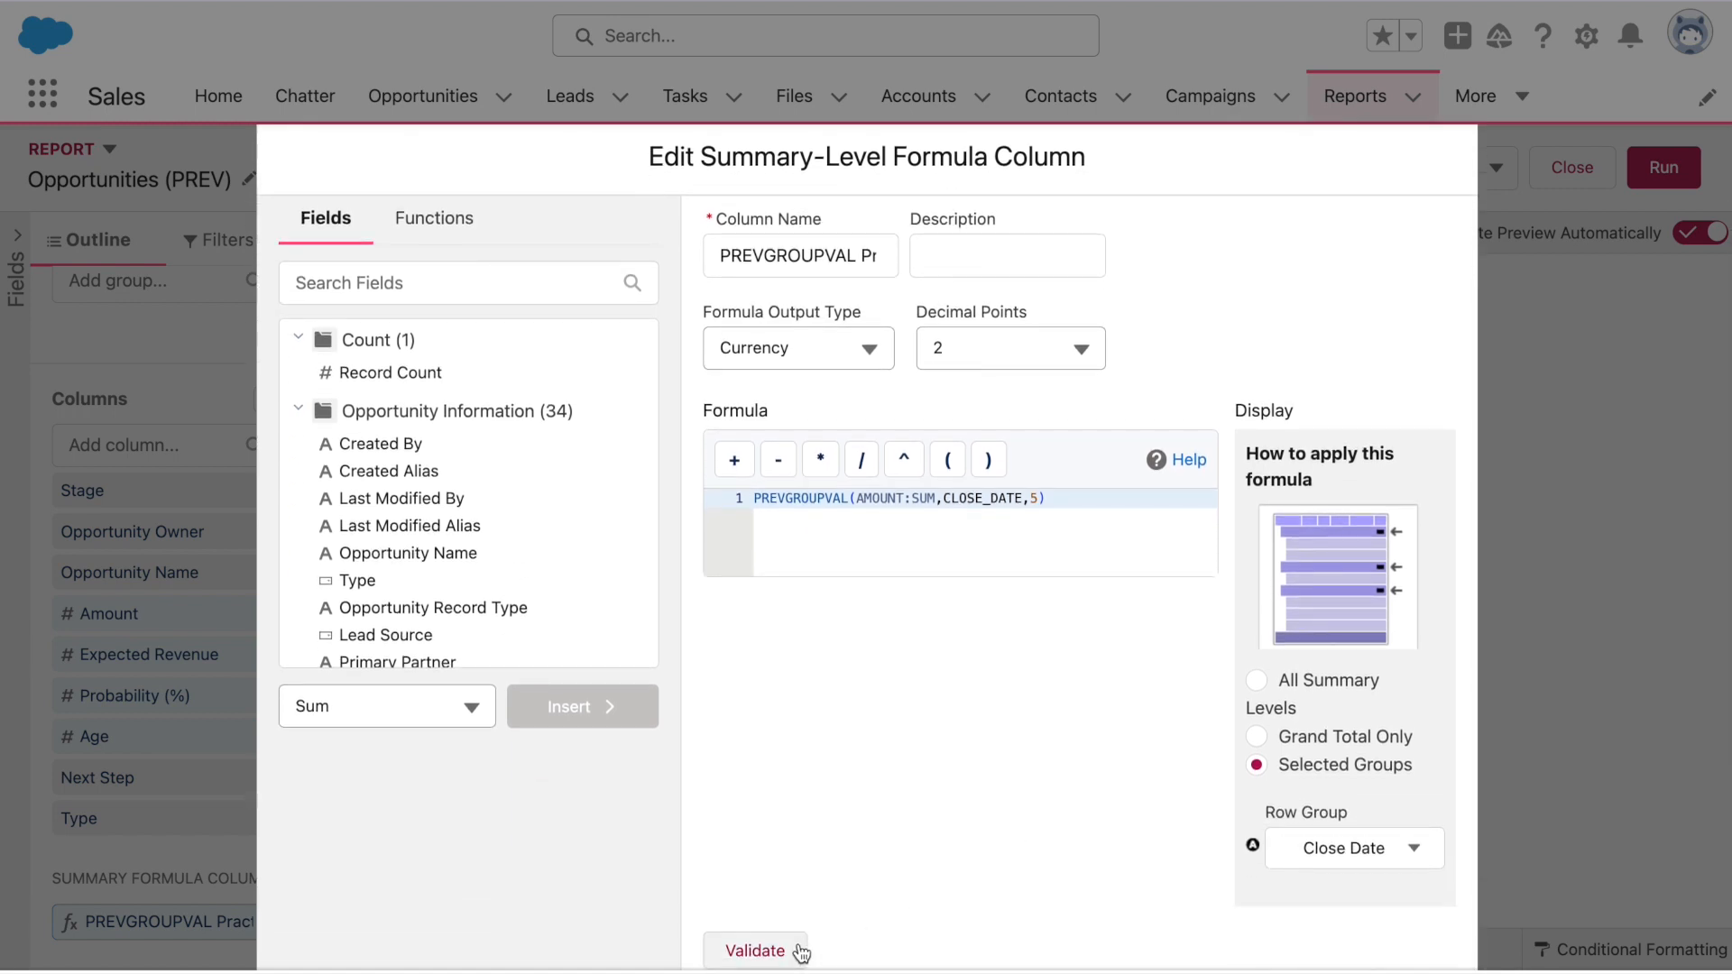
left_click(800, 951)
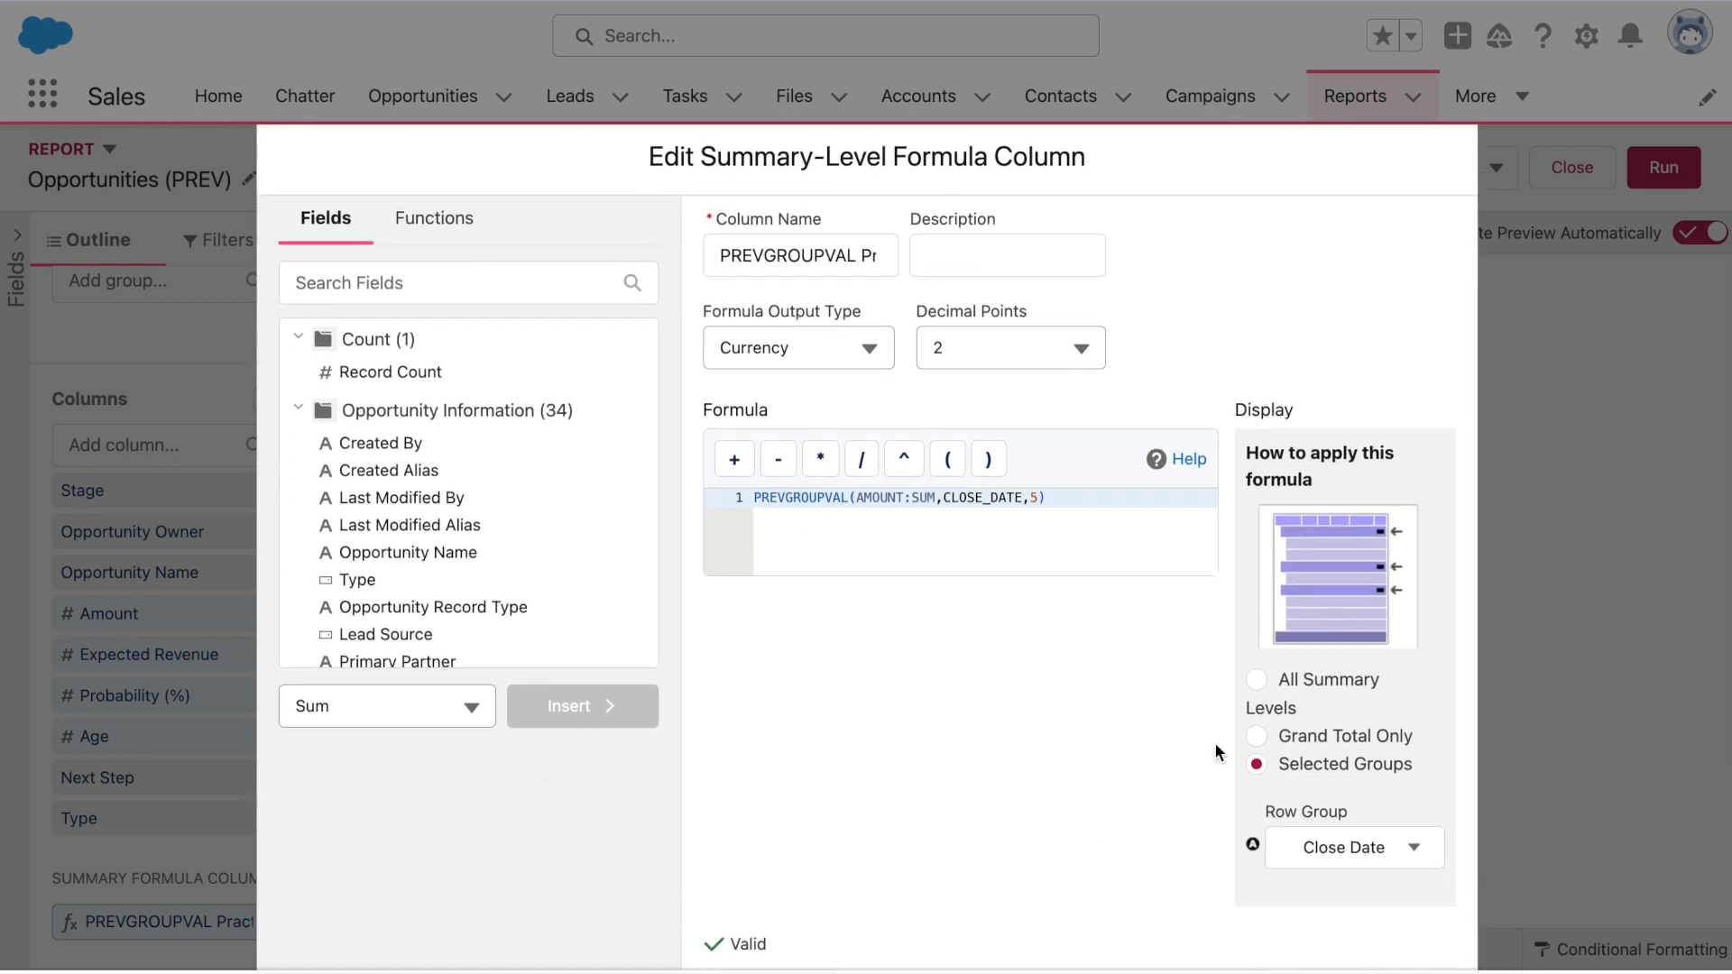
scroll(1270, 707, "down", 3)
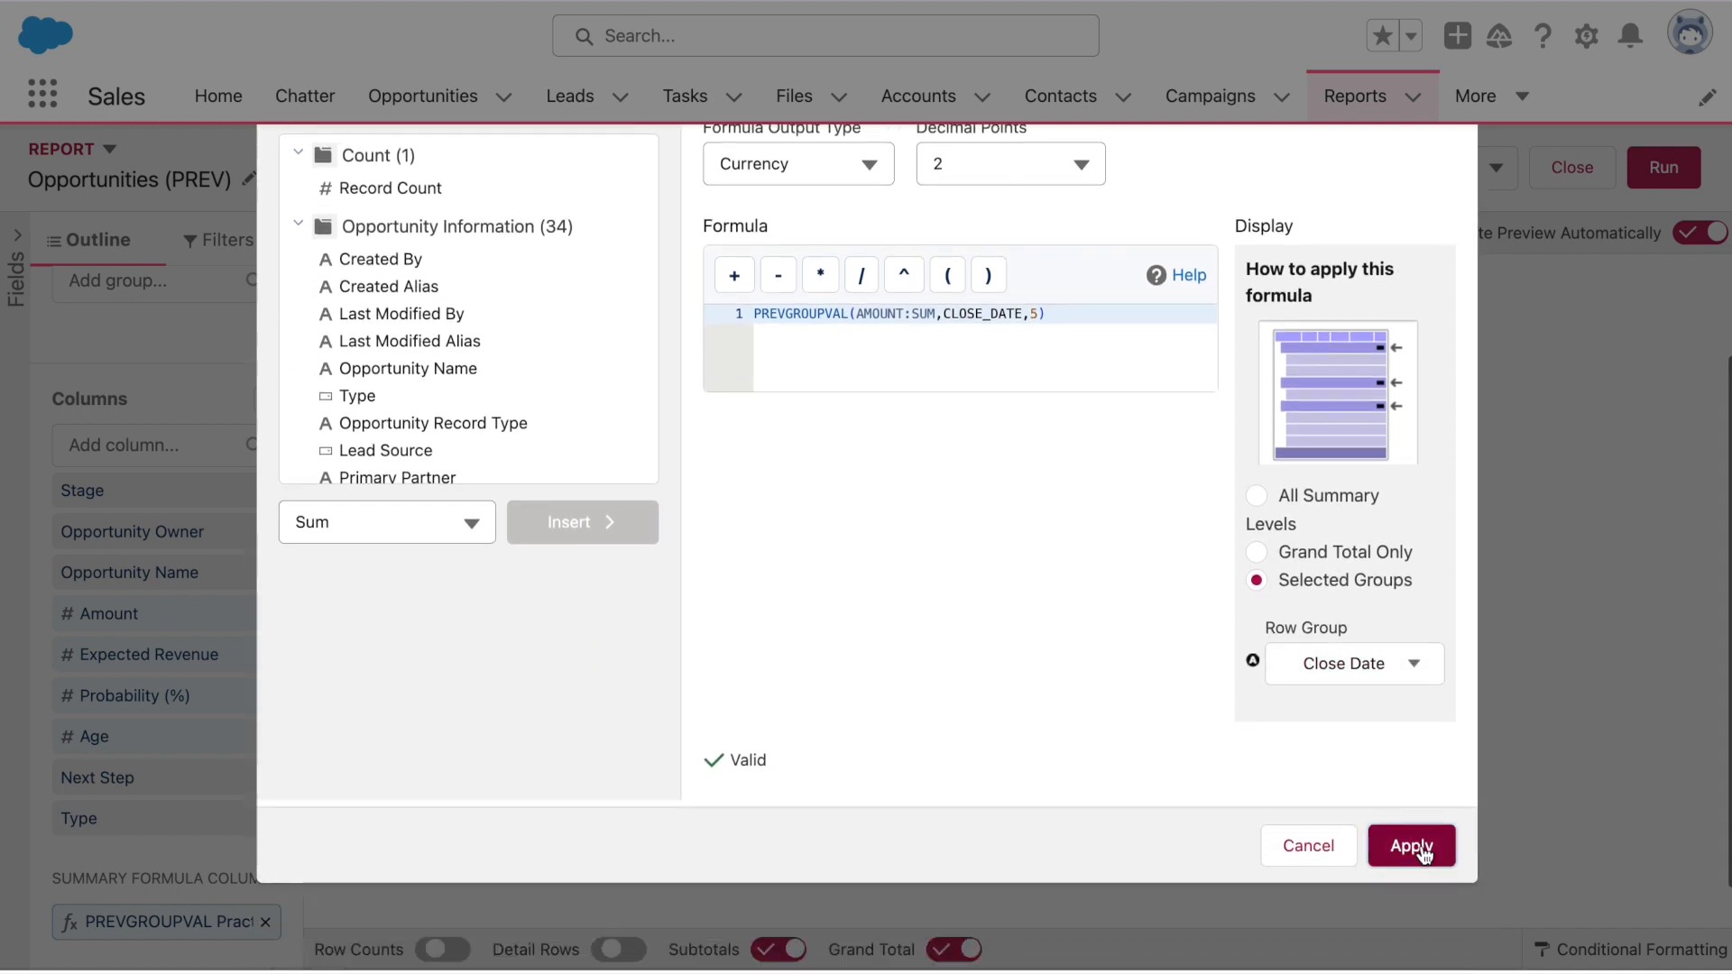
left_click(1413, 846)
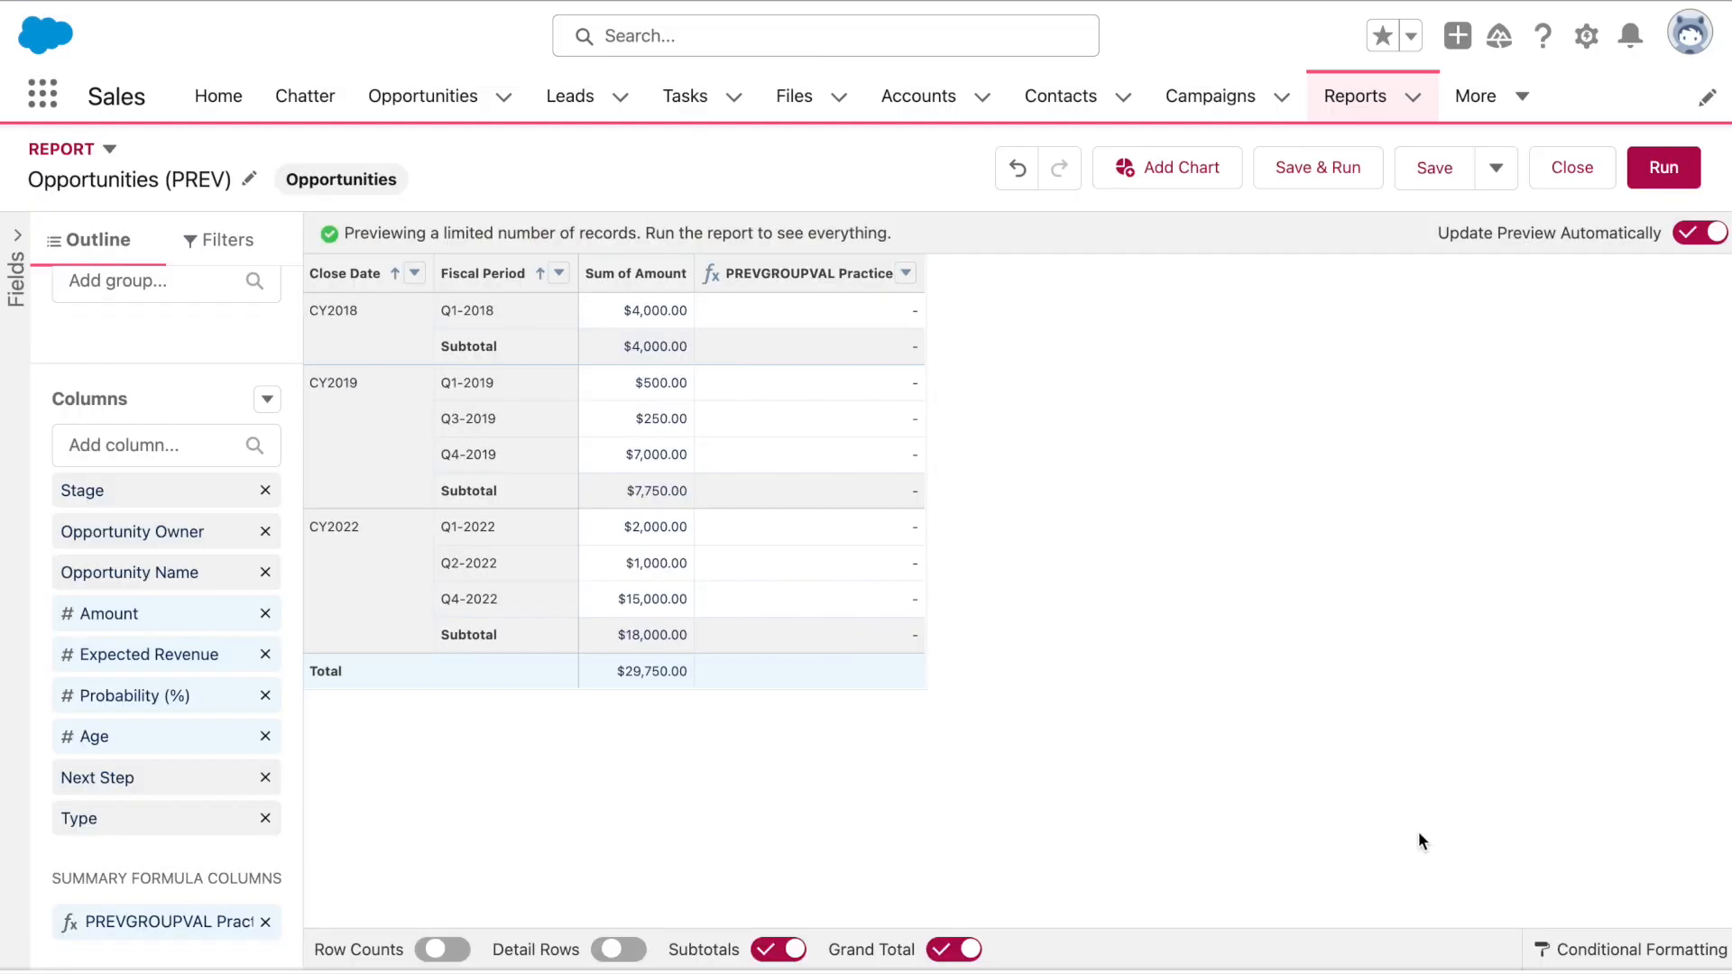
Save and run the report, then scroll through the results showing $2,425,000 on the CY2021 subtotal
left_click(1337, 164)
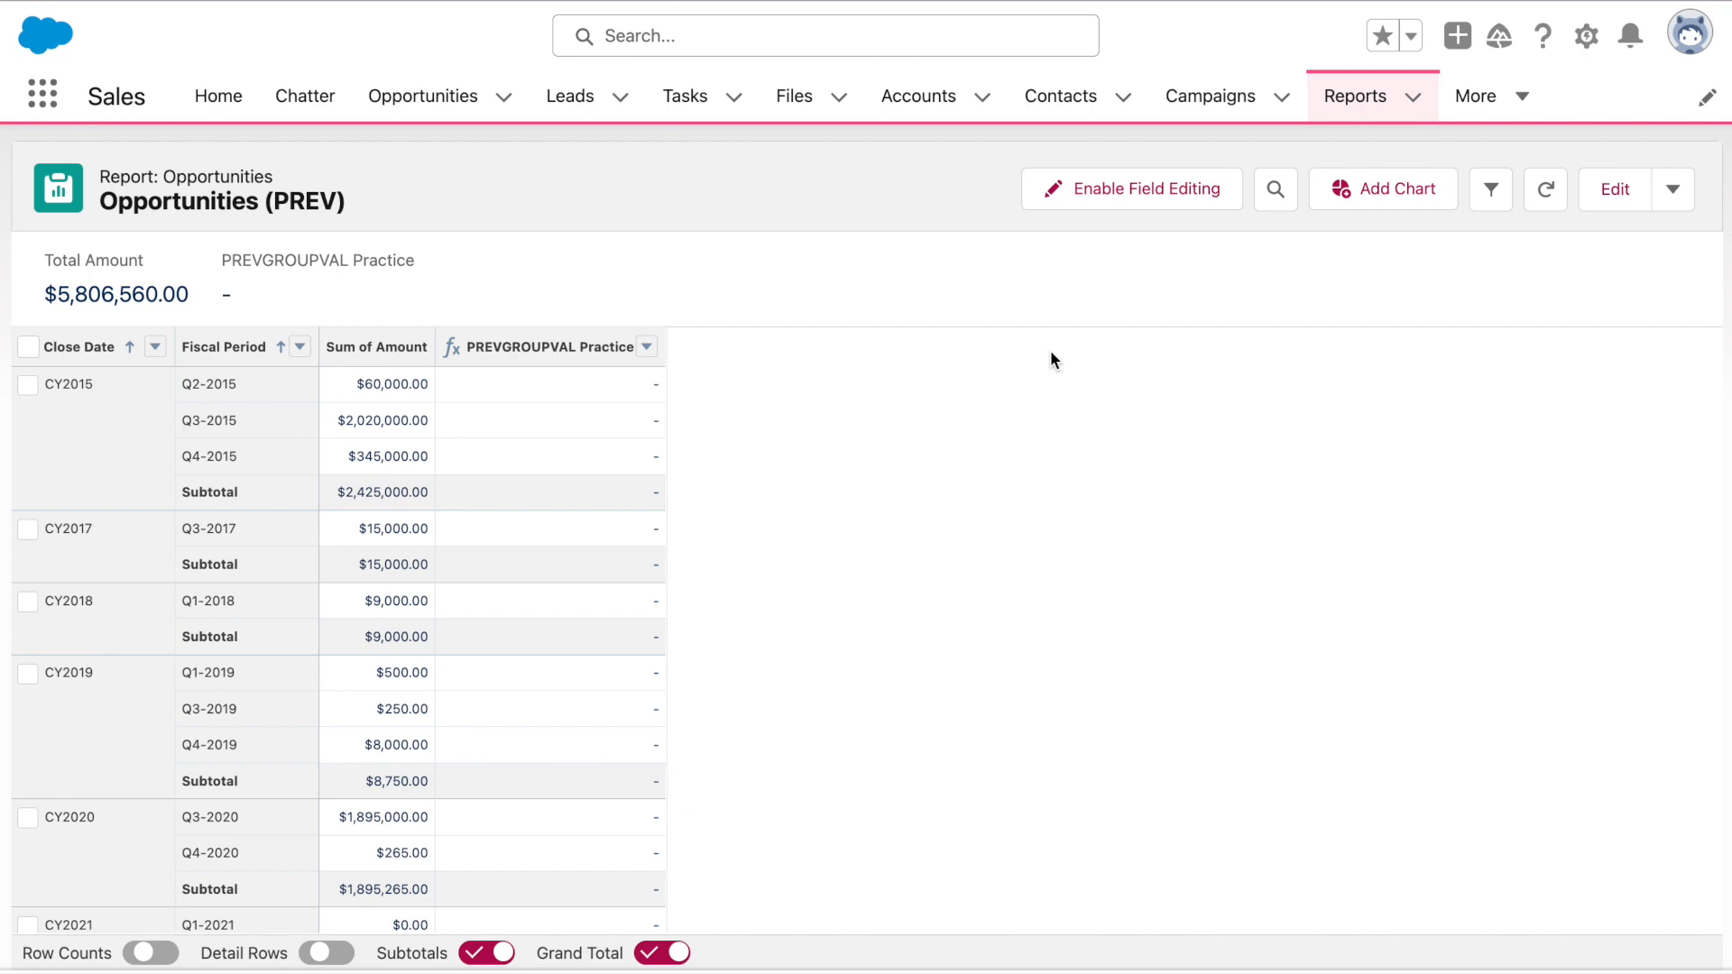
scroll(1052, 354, "down", 3)
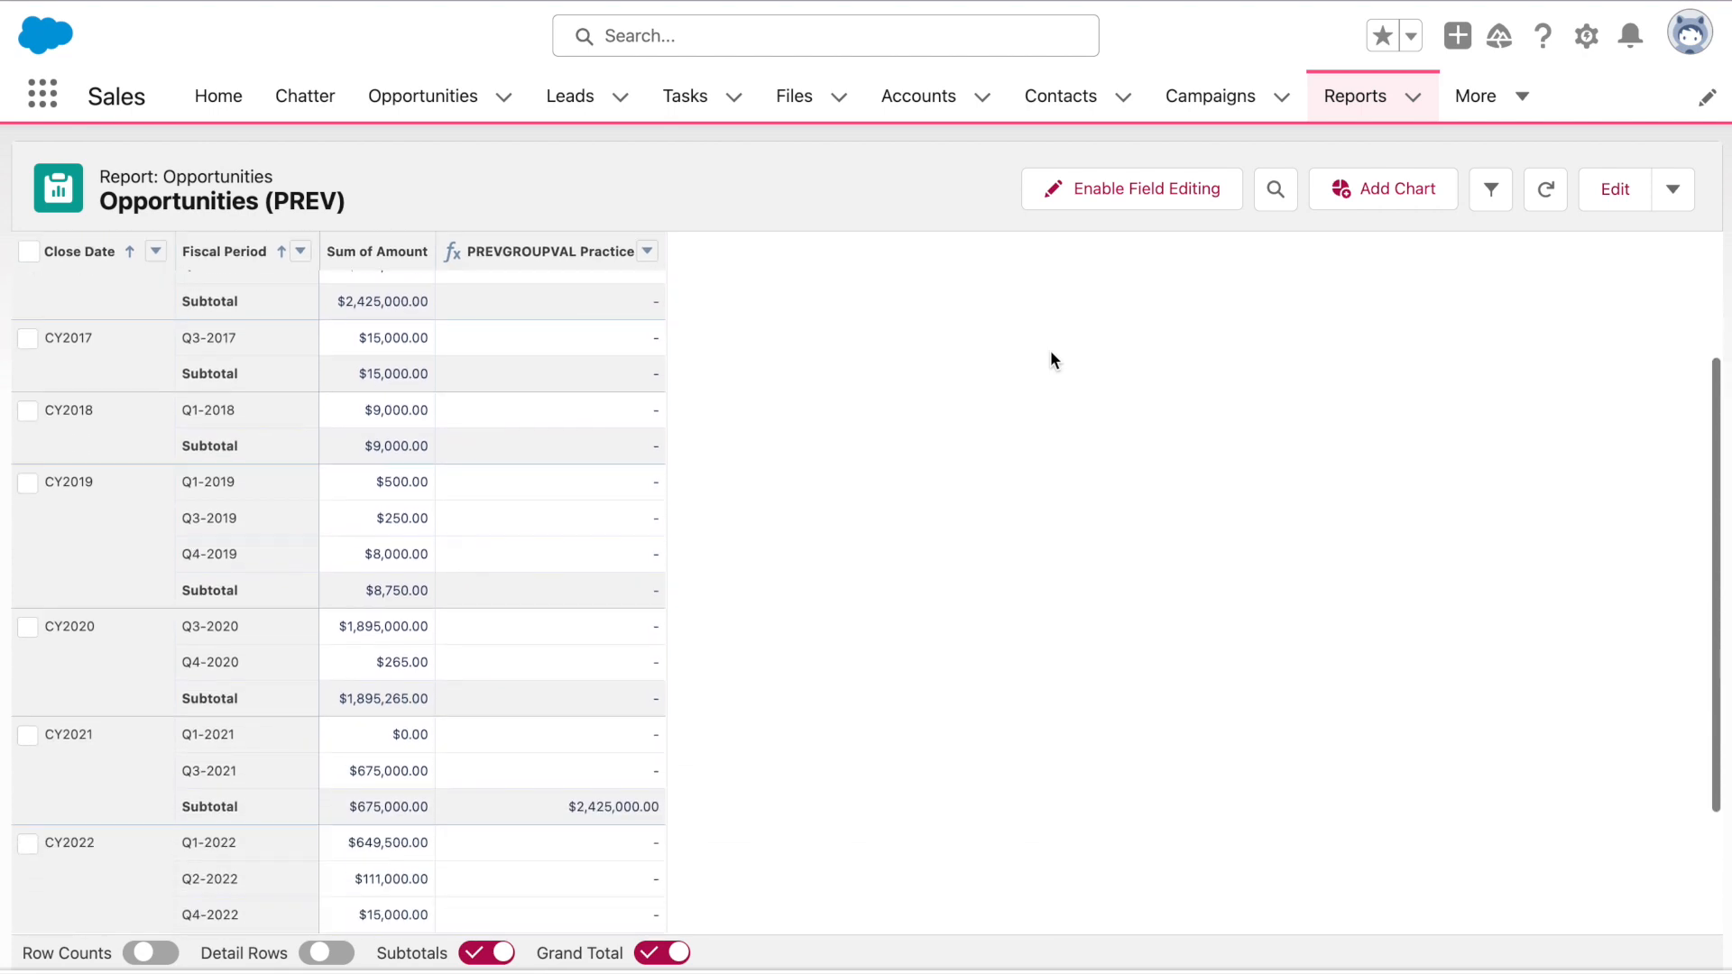
scroll(531, 738, "down", 2)
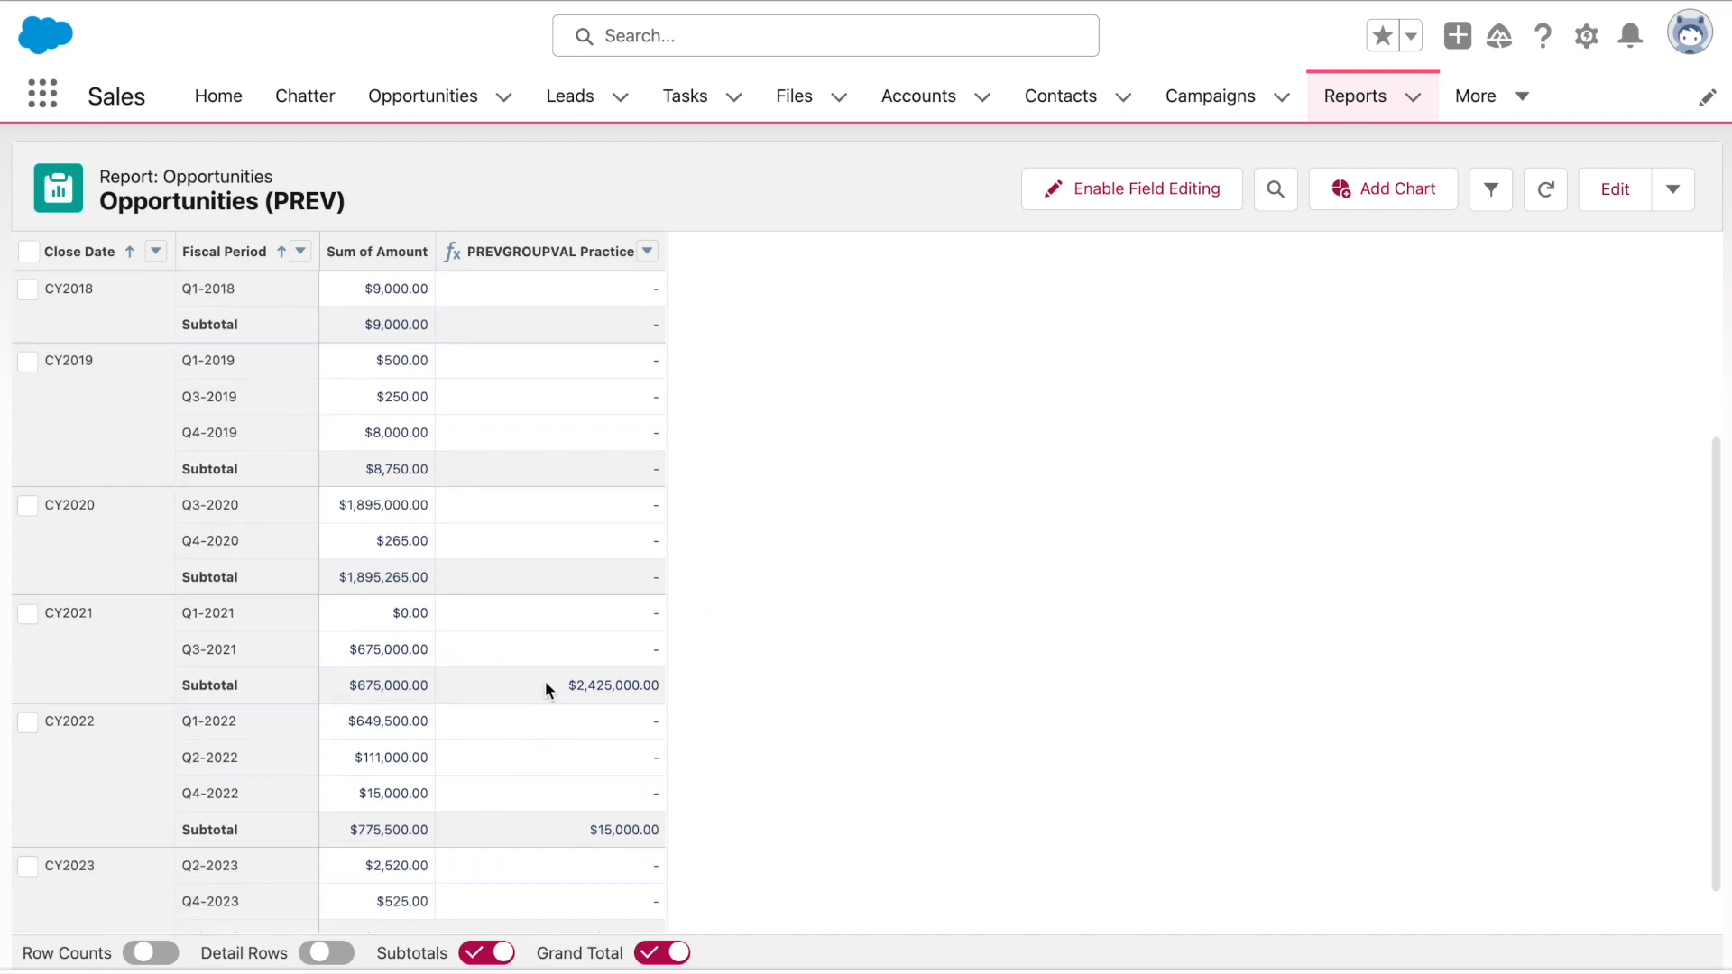
scroll(706, 702, "up", 3)
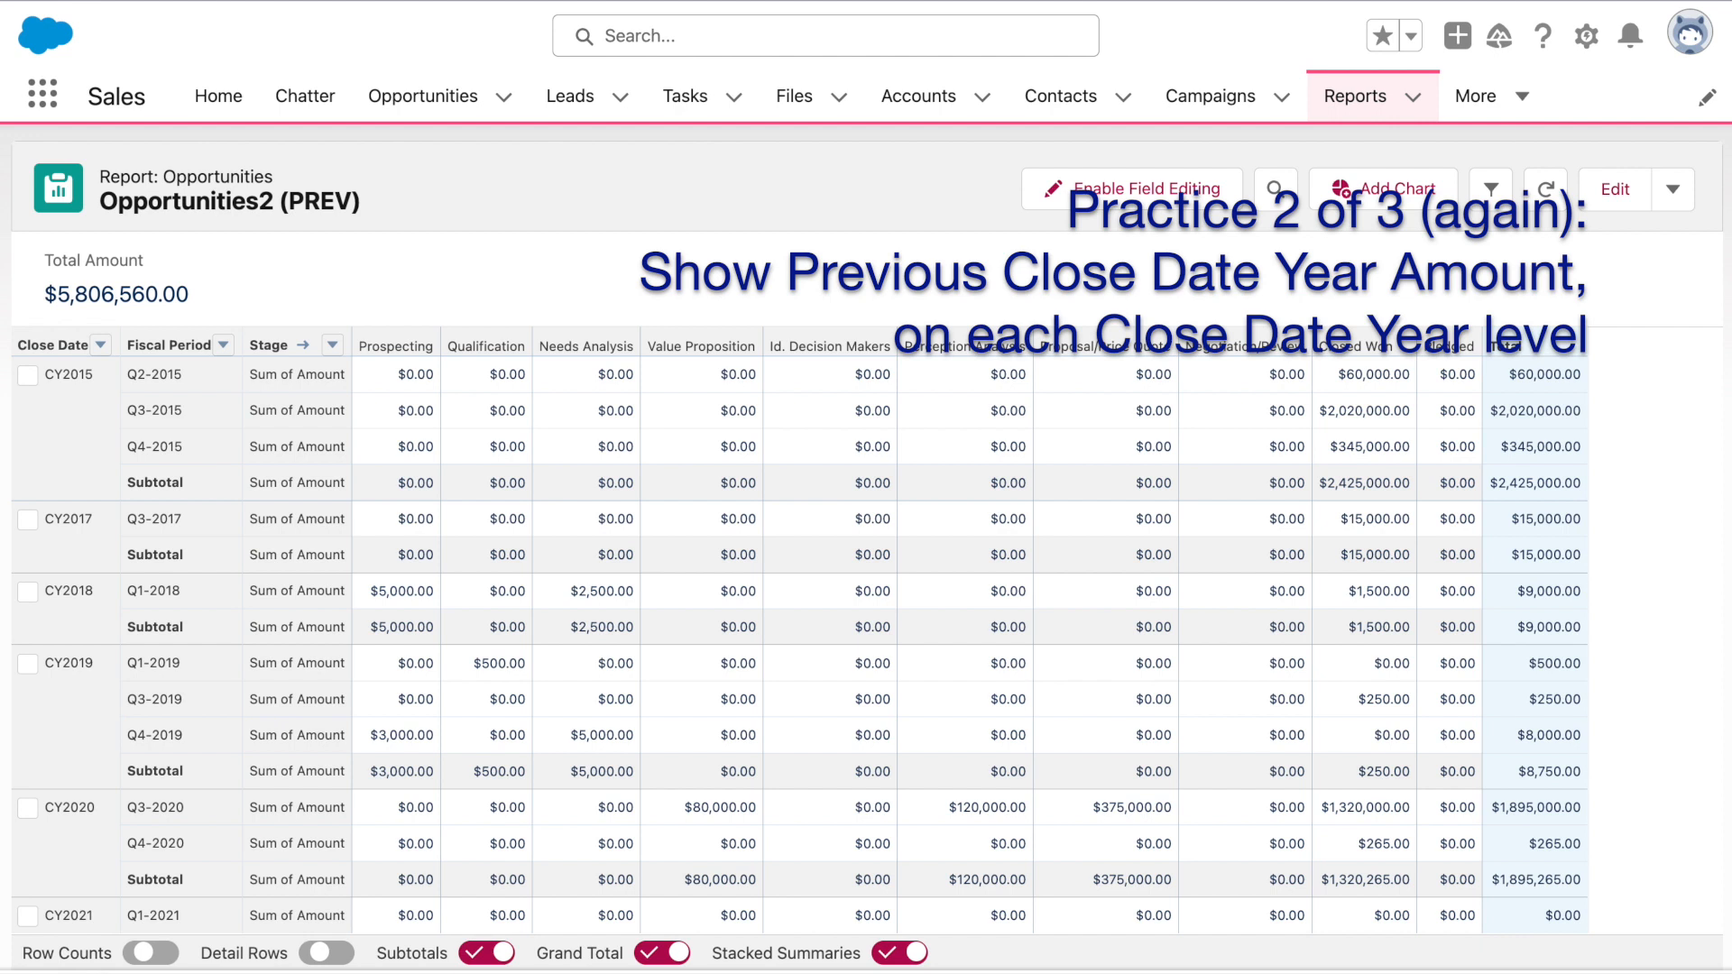
Reopen the Opportunities2 (PREV) report in the editor
left_click(1622, 193)
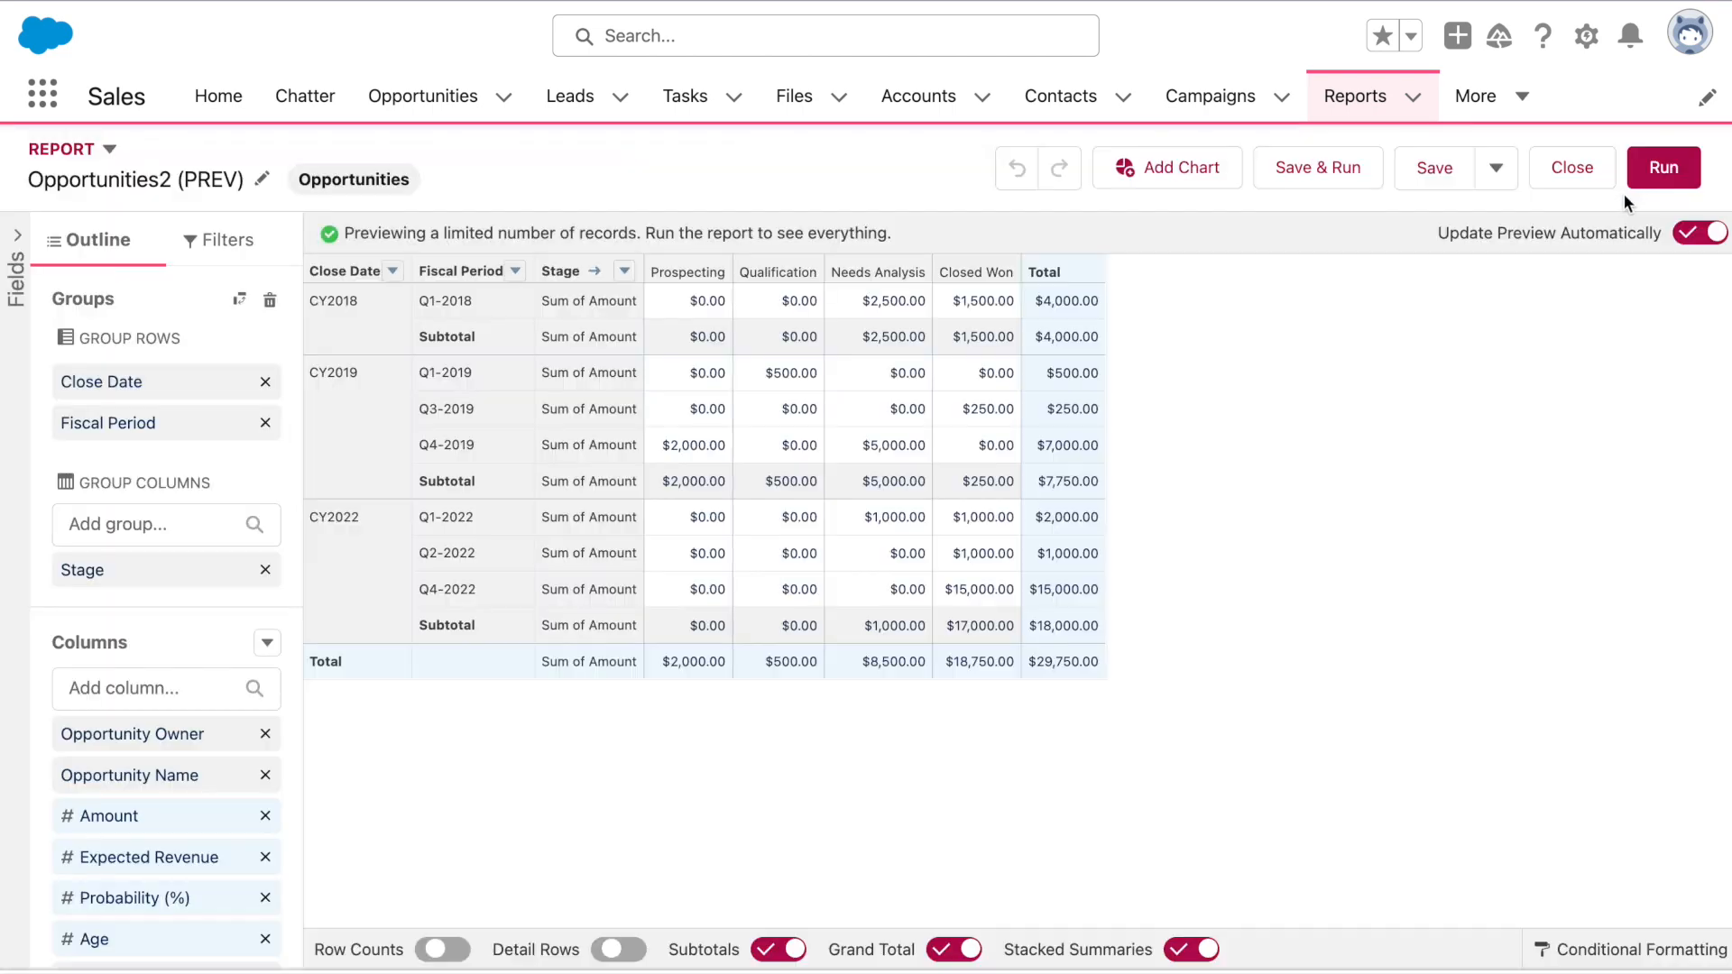
Add a summary formula column named 'PREVGROUPVAL Practice' with Currency output
left_click(268, 644)
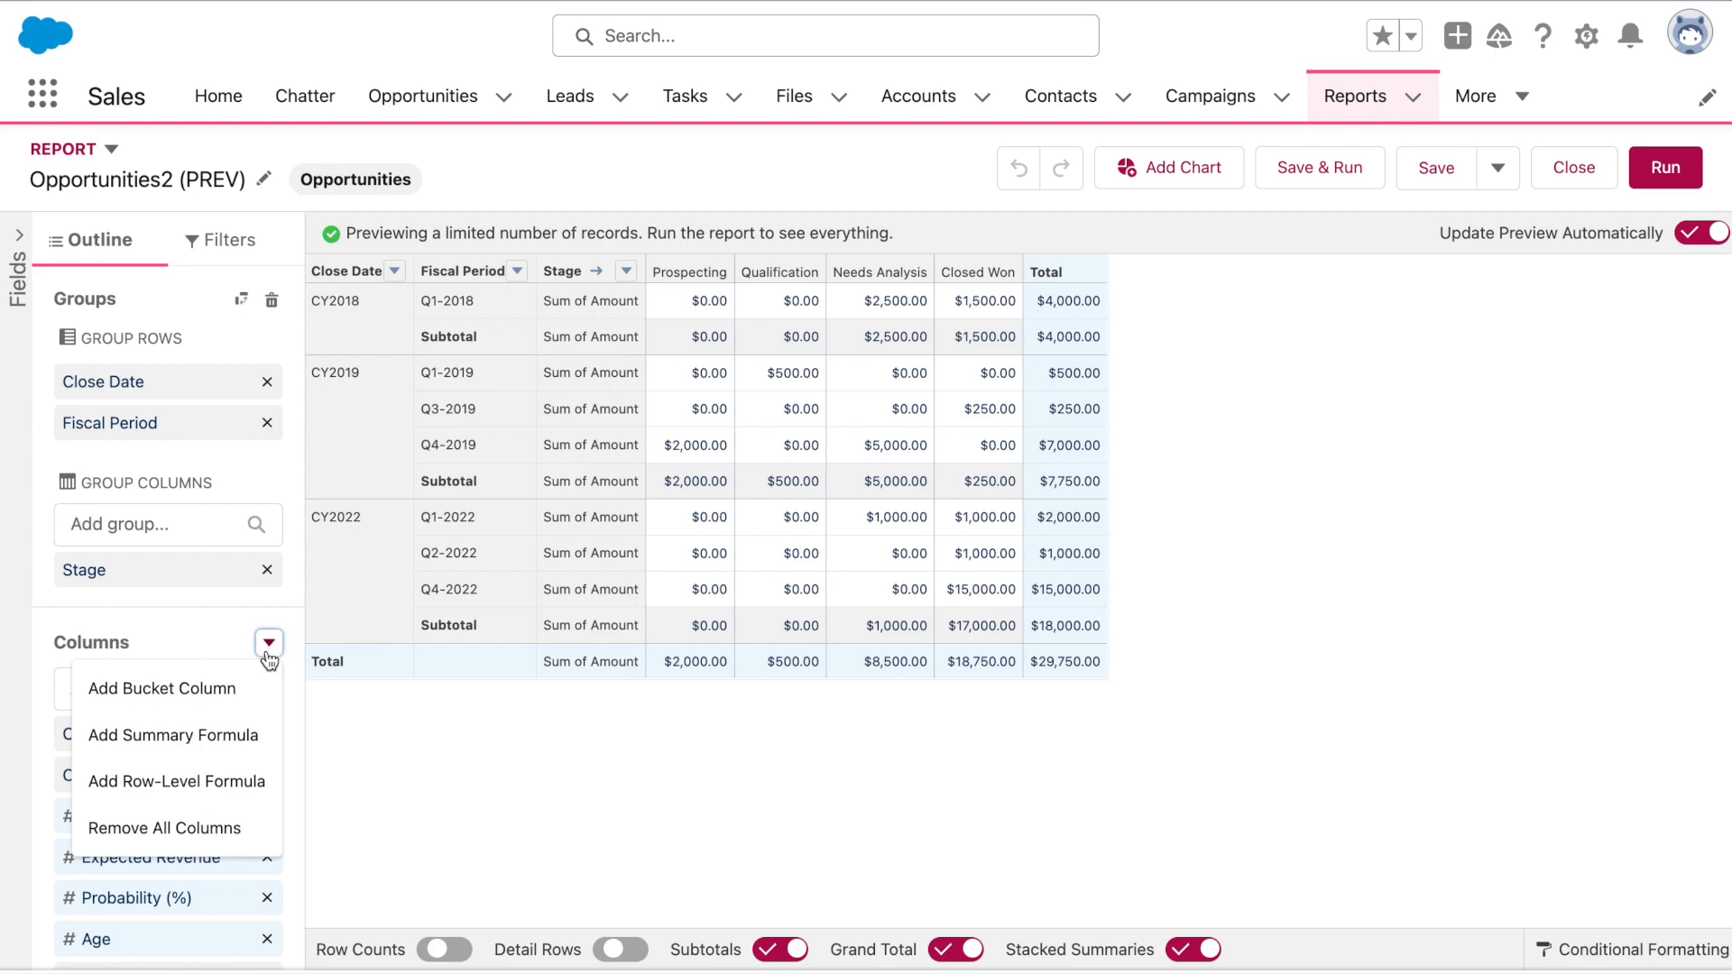
left_click(228, 736)
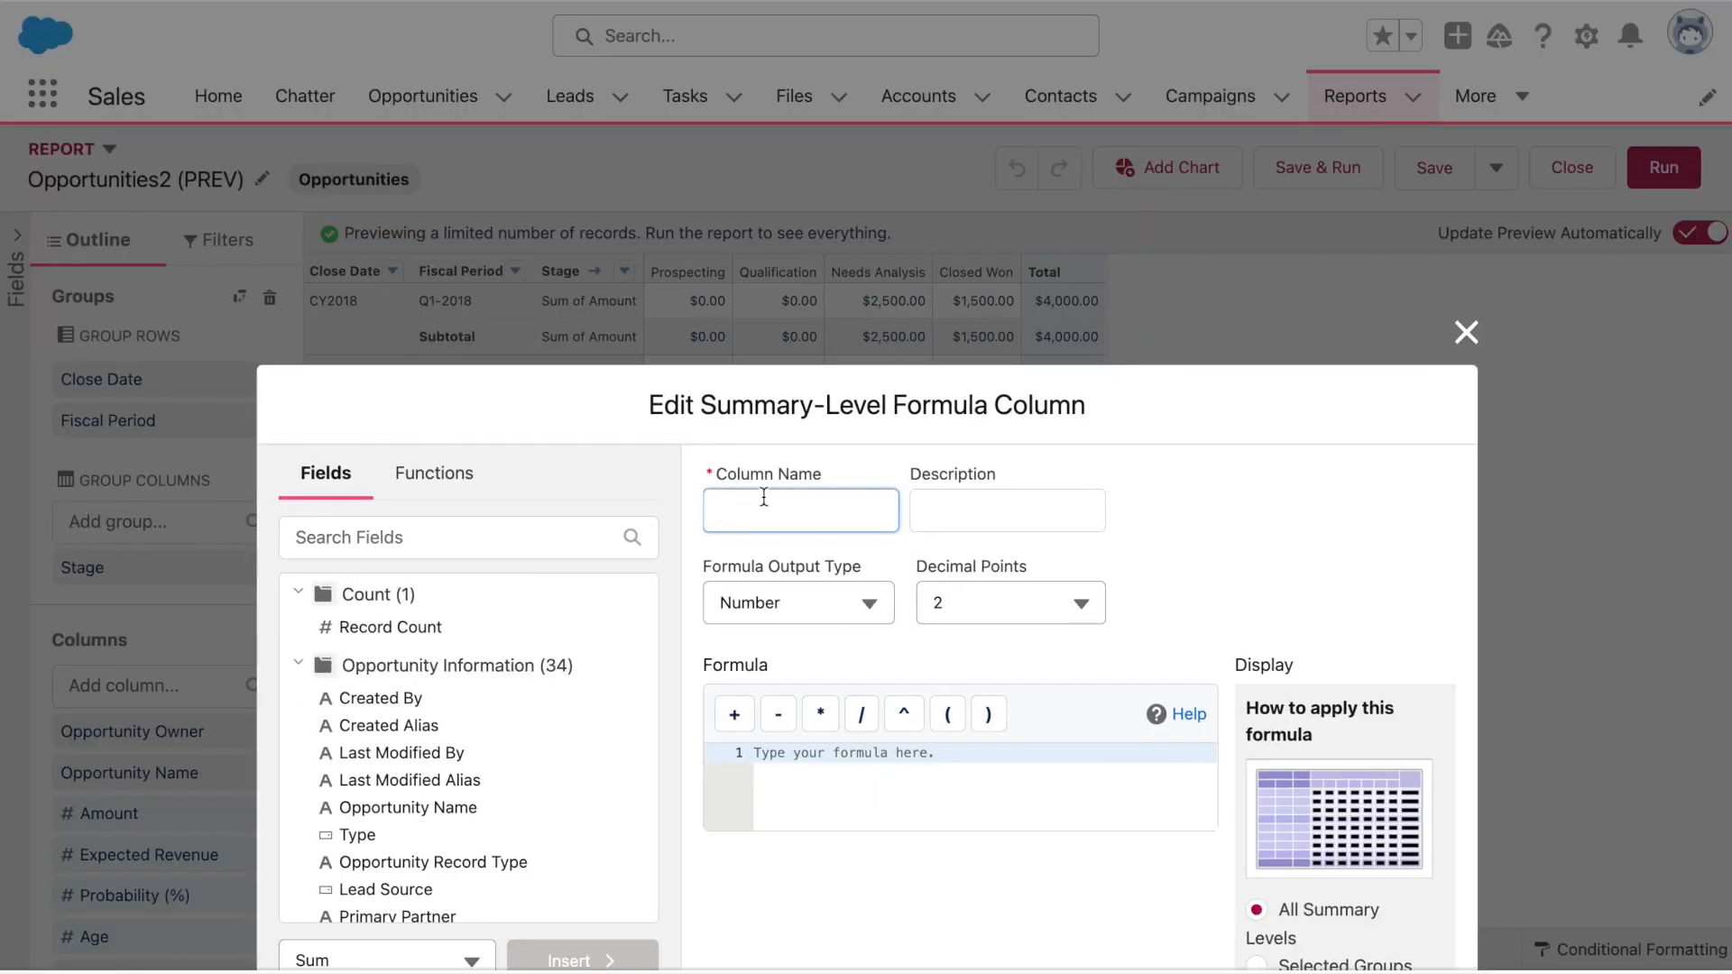
type("PREVGROUPVAL Practice")
left_click(808, 594)
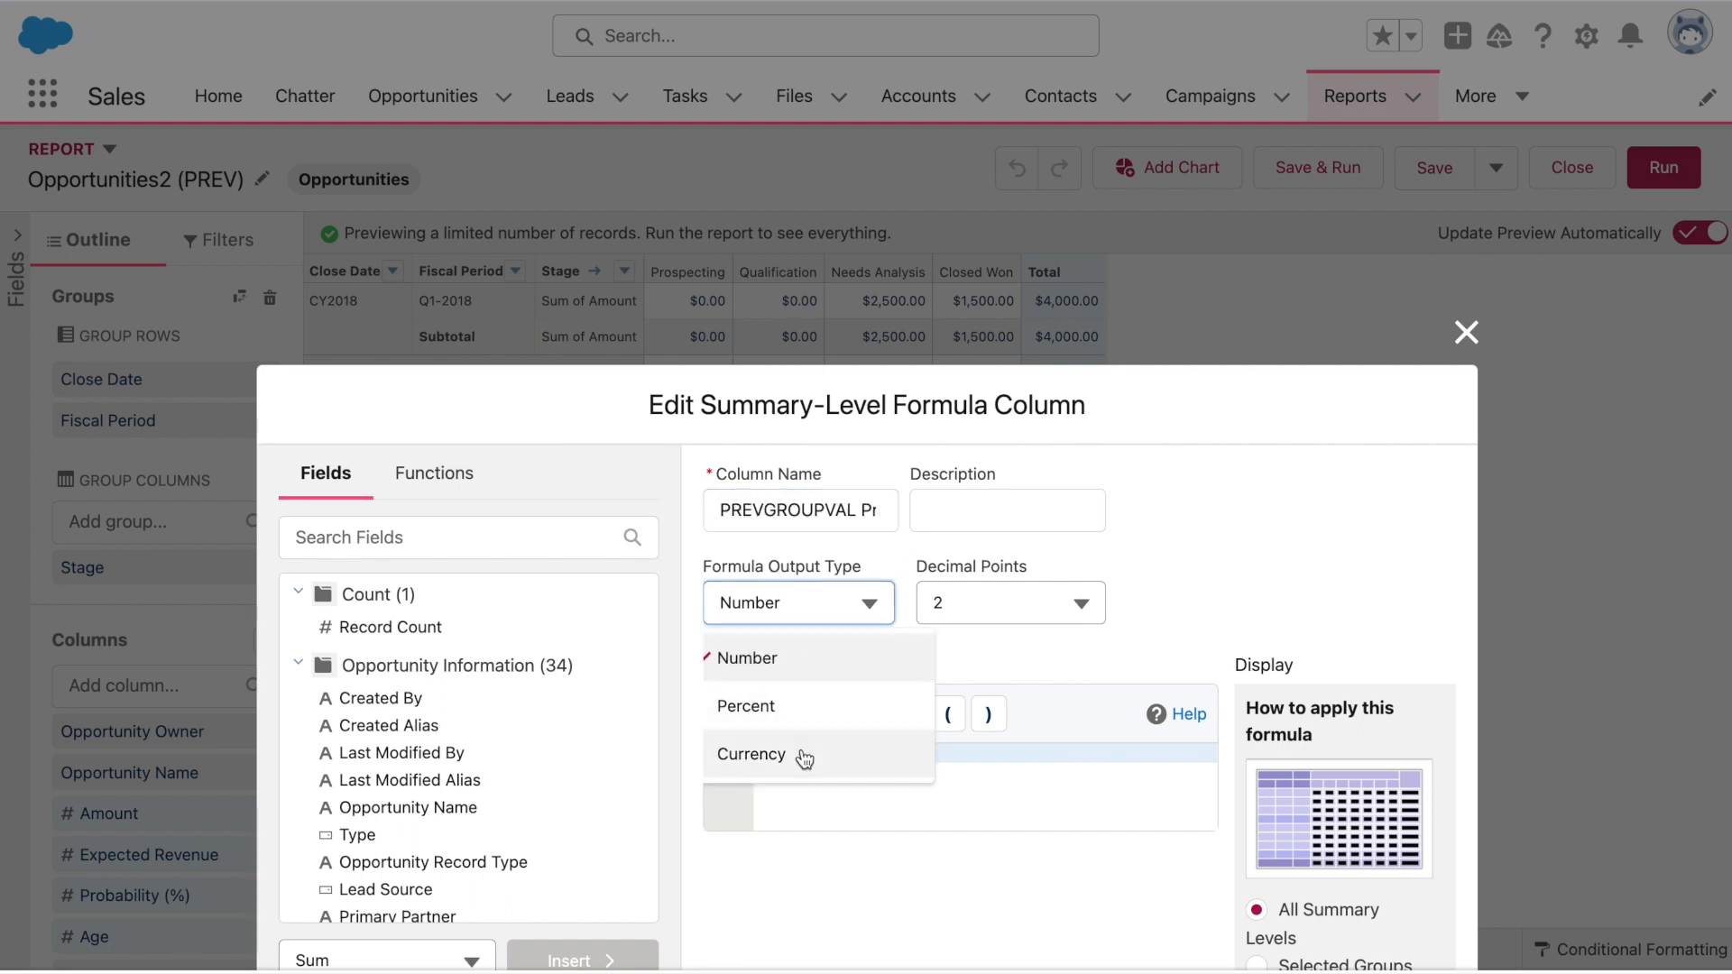
left_click(809, 755)
Insert the PREVGROUPVAL function and fill in Amount: Sum as its summary field
left_click(834, 791)
type("PREV")
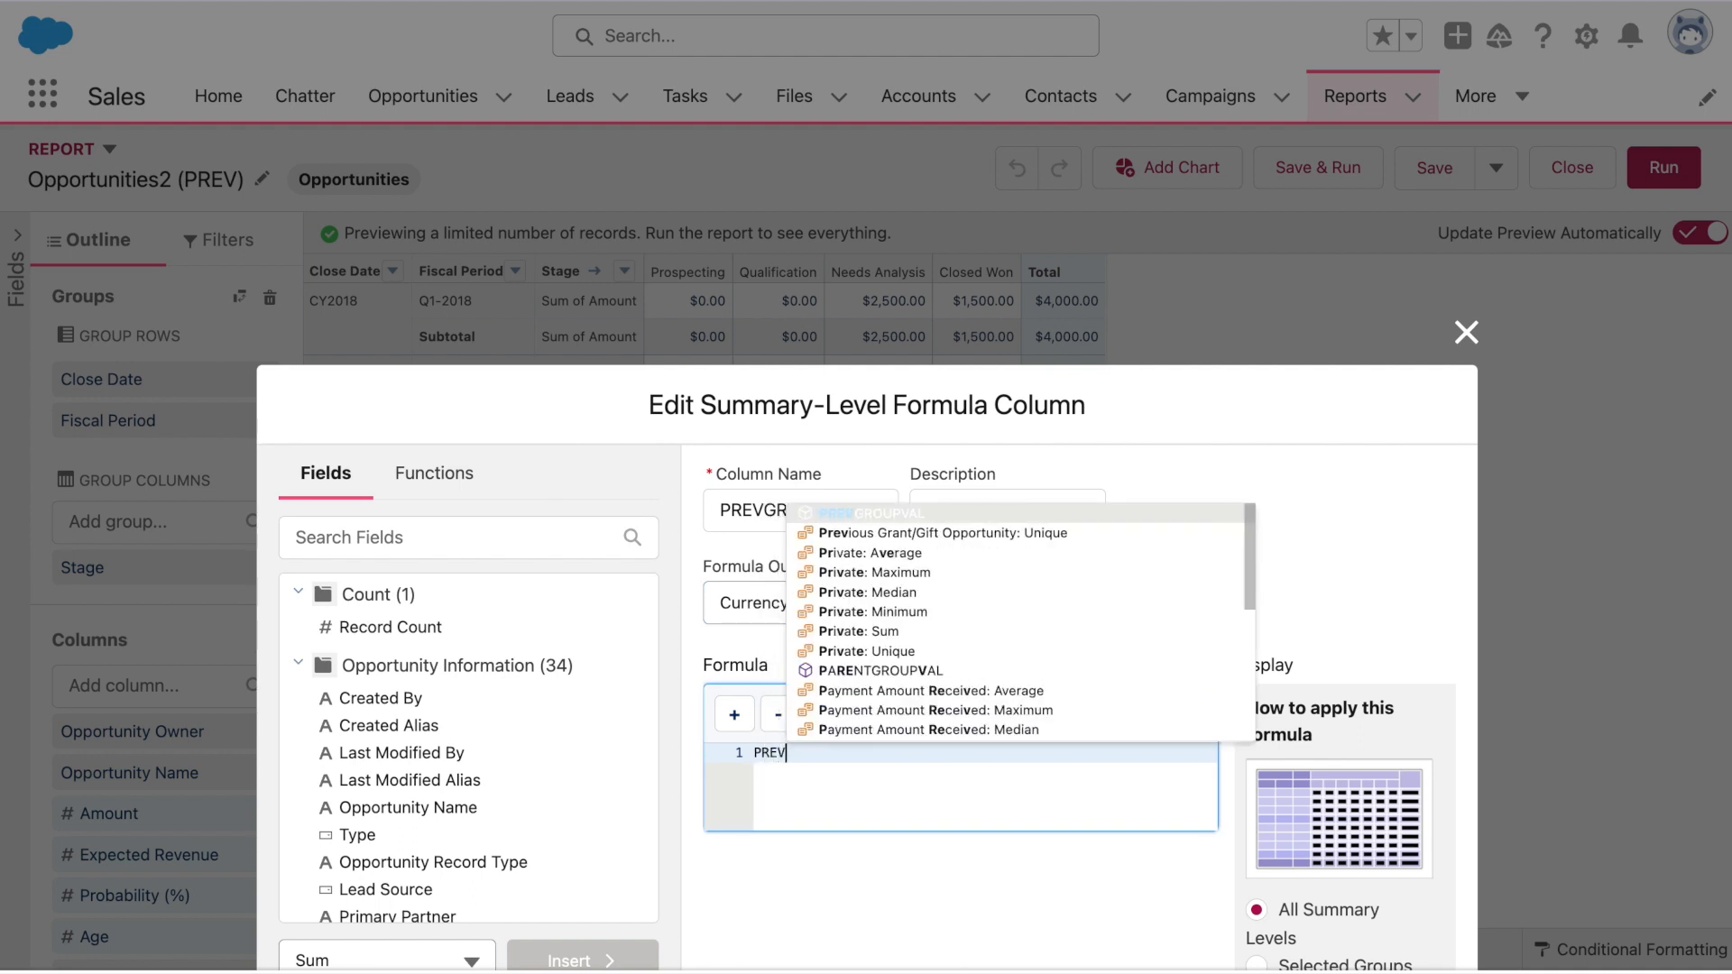
key("Return")
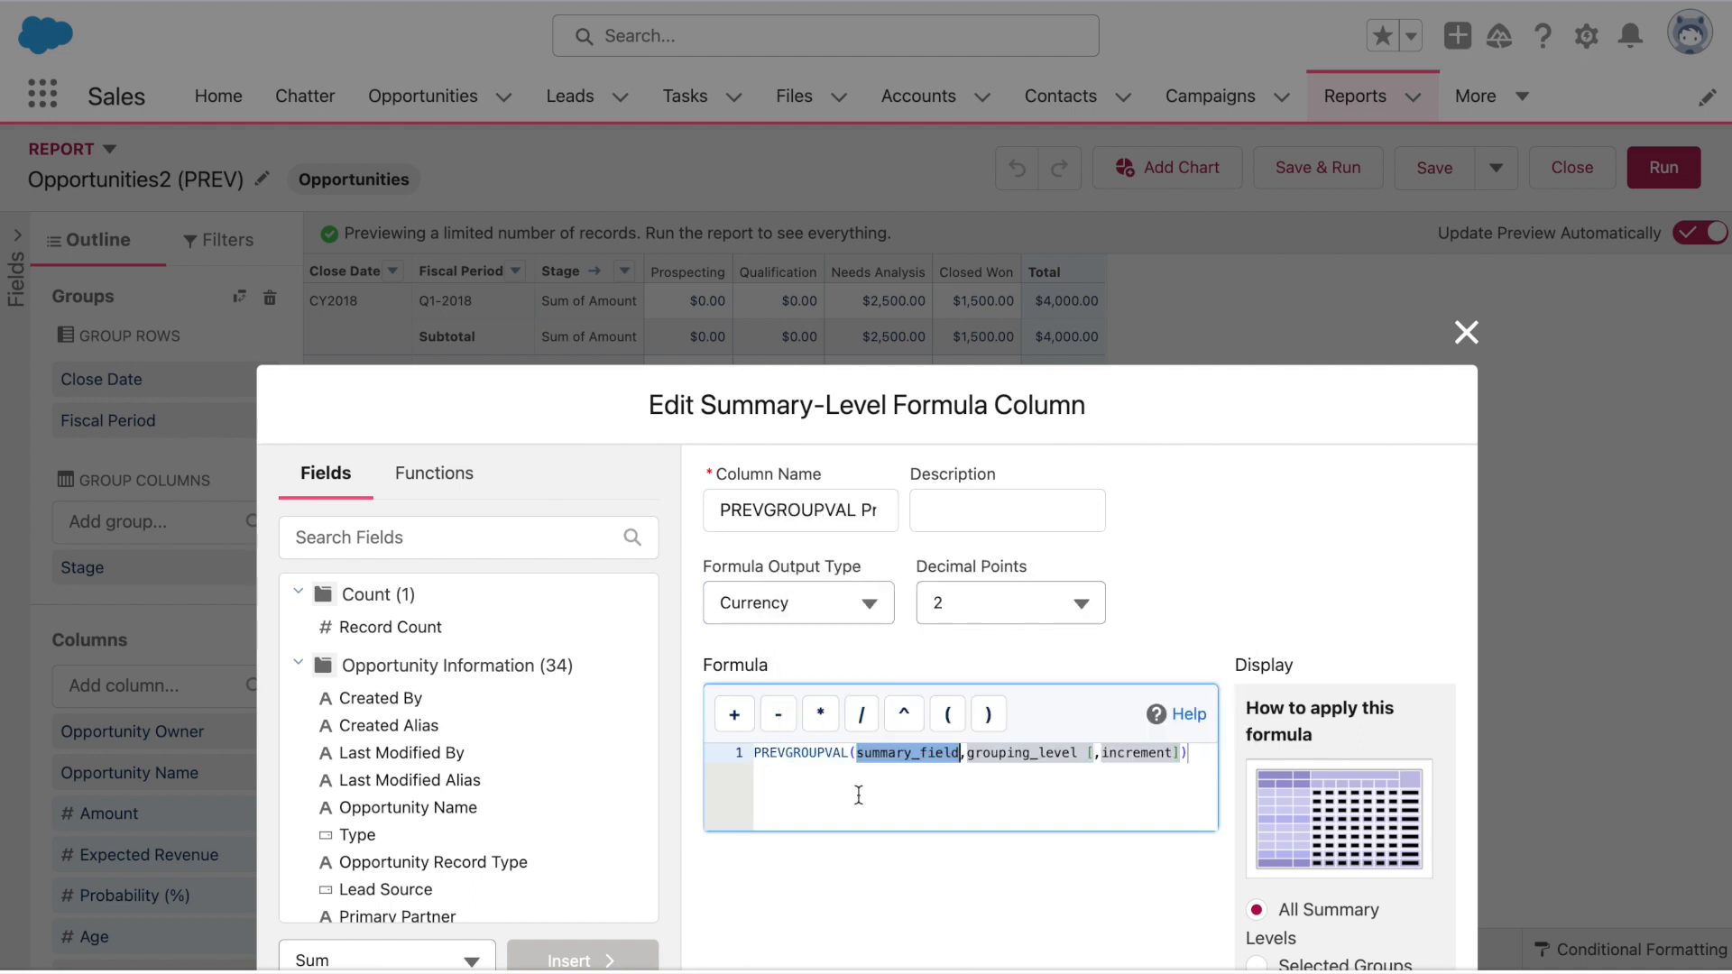
left_click(1196, 752)
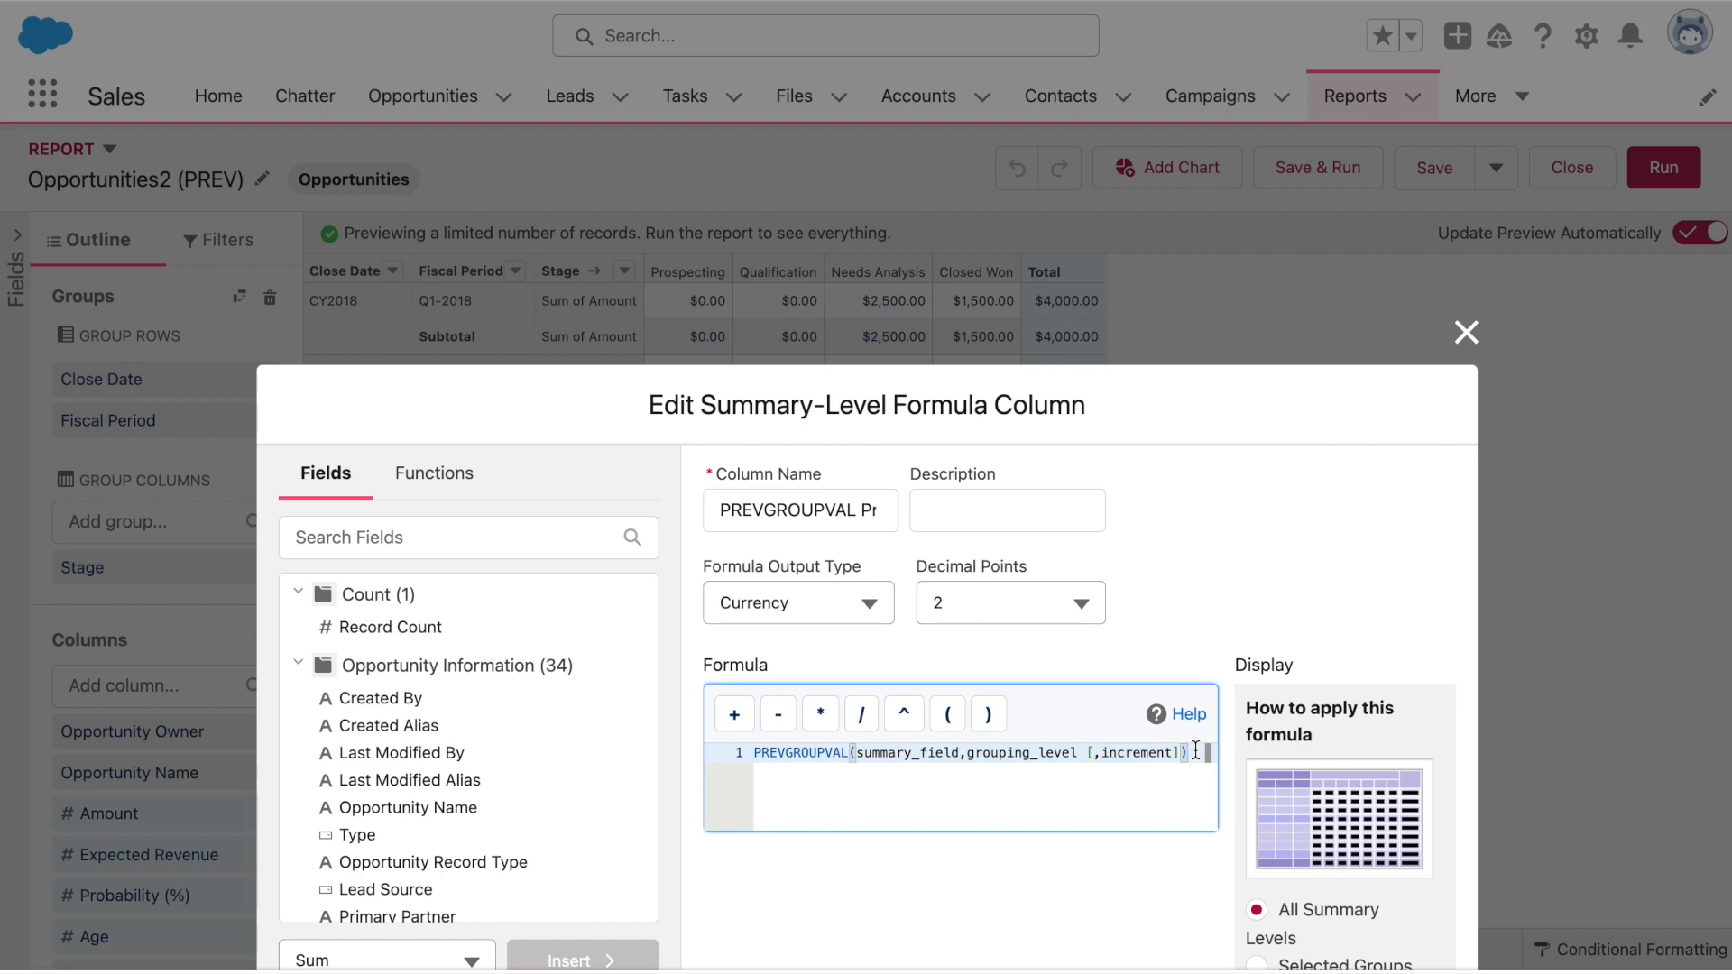
left_click_drag(964, 751, 854, 752)
type("Amount")
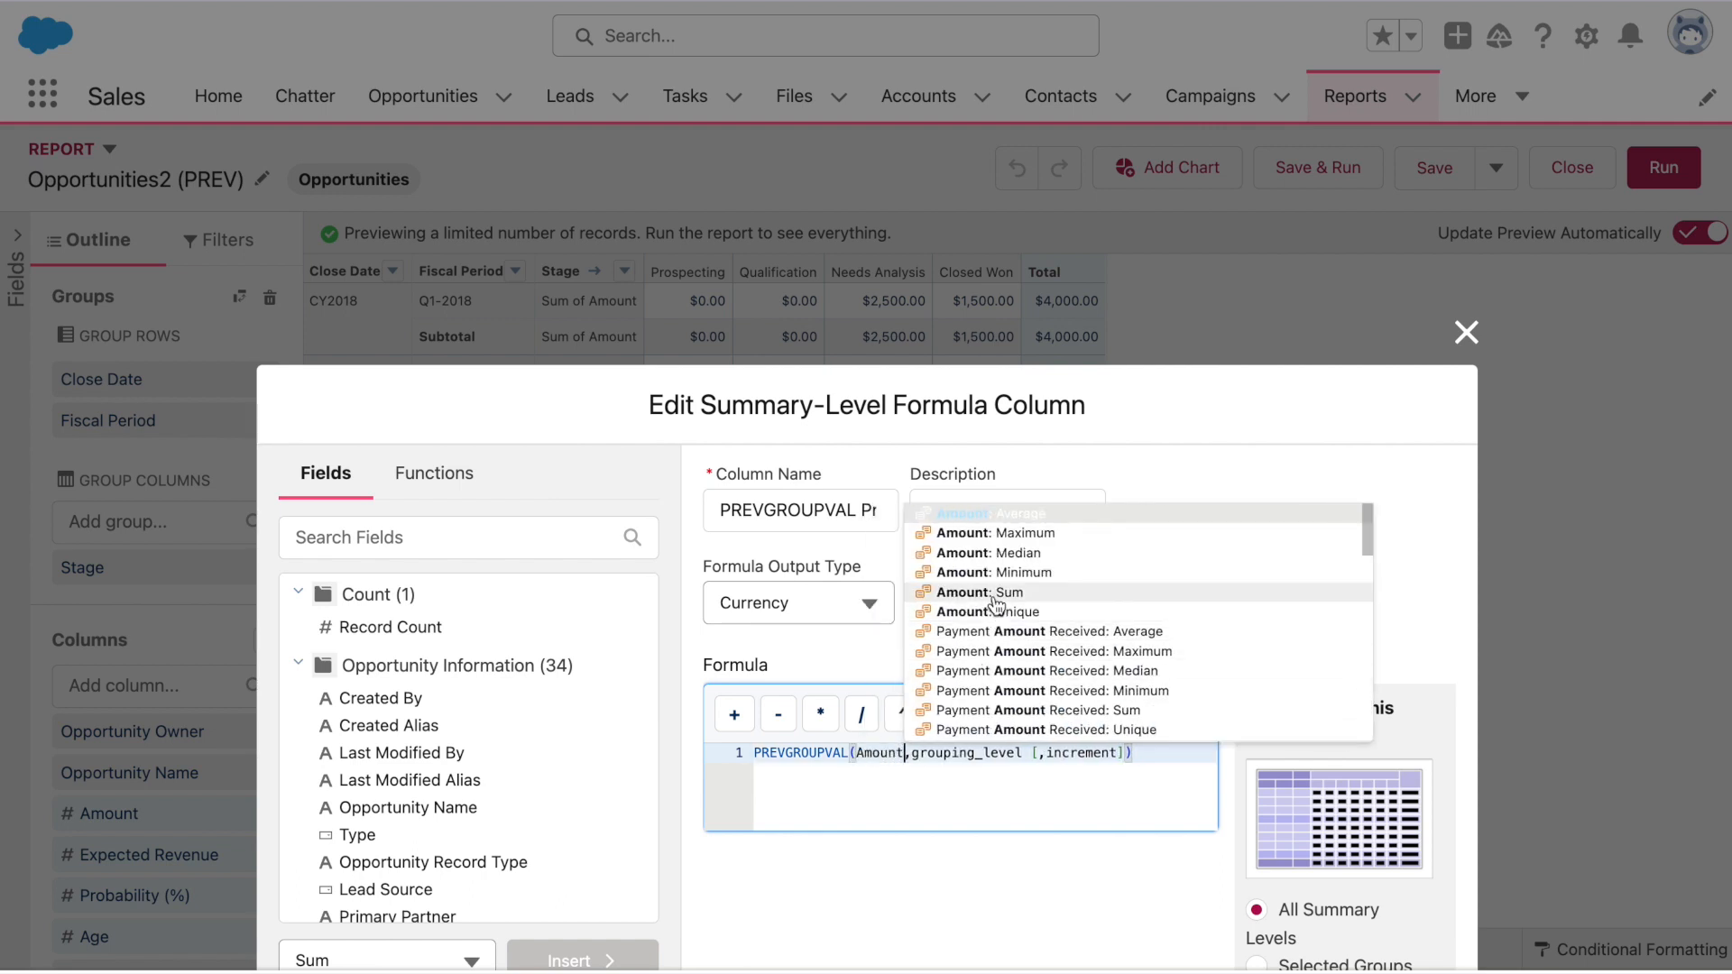
left_click(996, 593)
Set the grouping level to CLOSE_DATE and remove the optional increment argument
left_click_drag(944, 752, 1056, 754)
type("CLOSE DA")
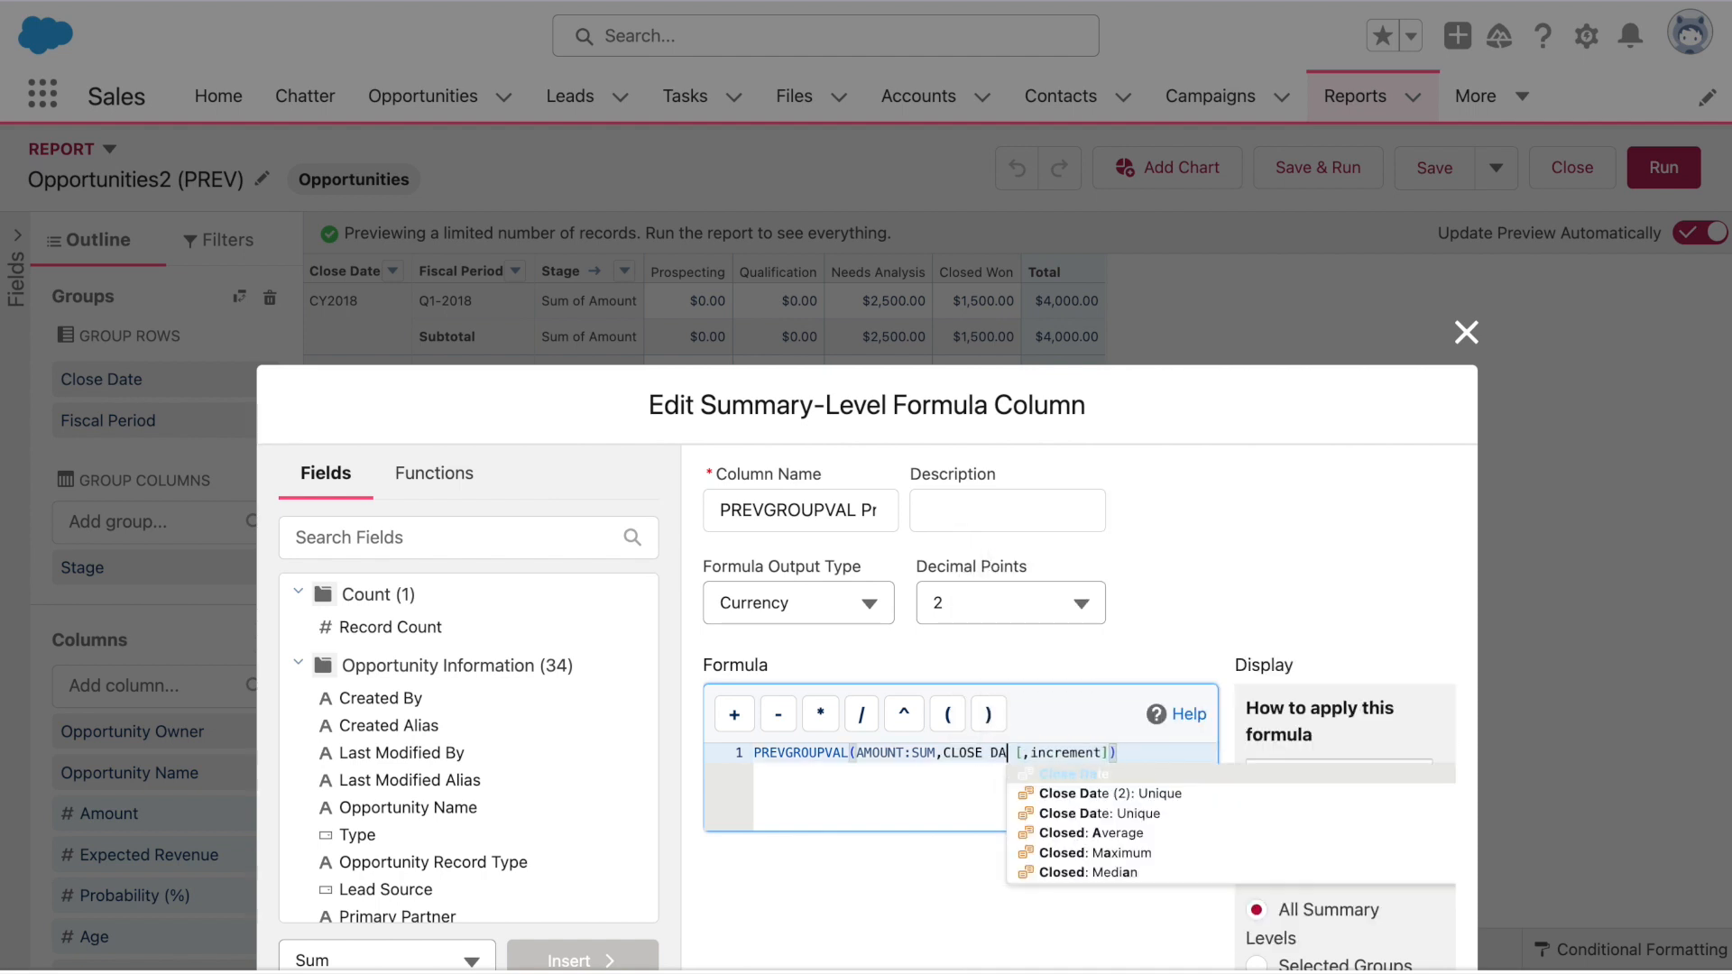
left_click(1123, 774)
left_click_drag(1031, 756, 1124, 754)
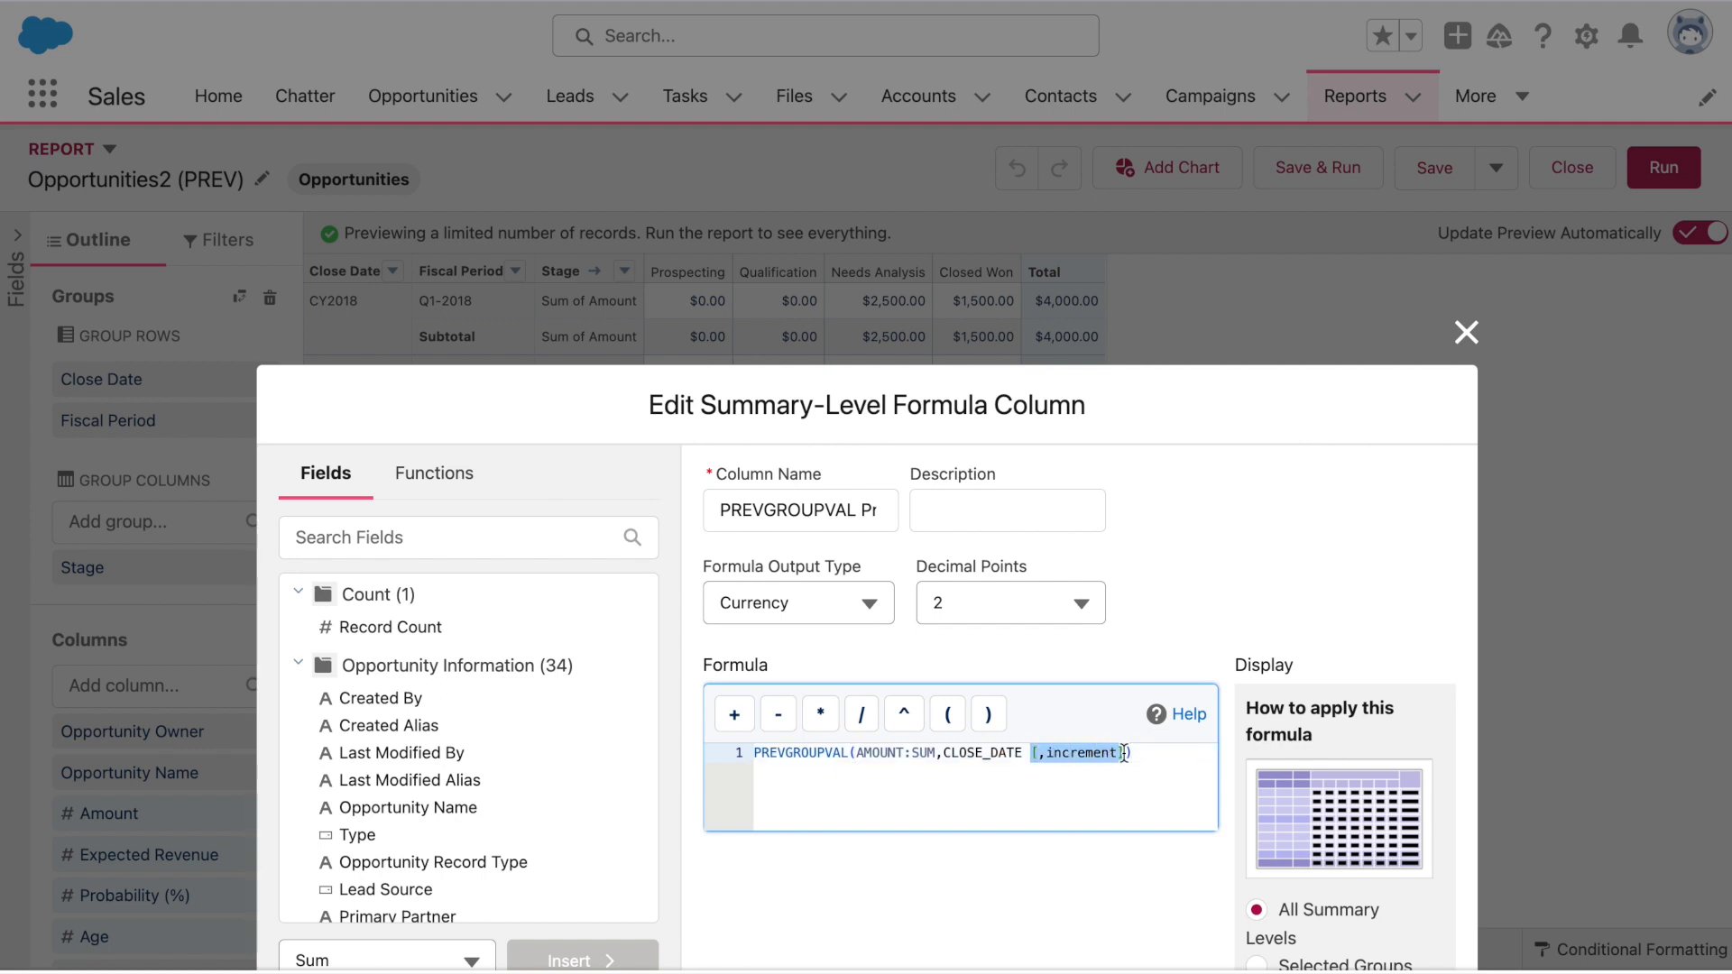
key("BackSpace")
key("BackSpace")
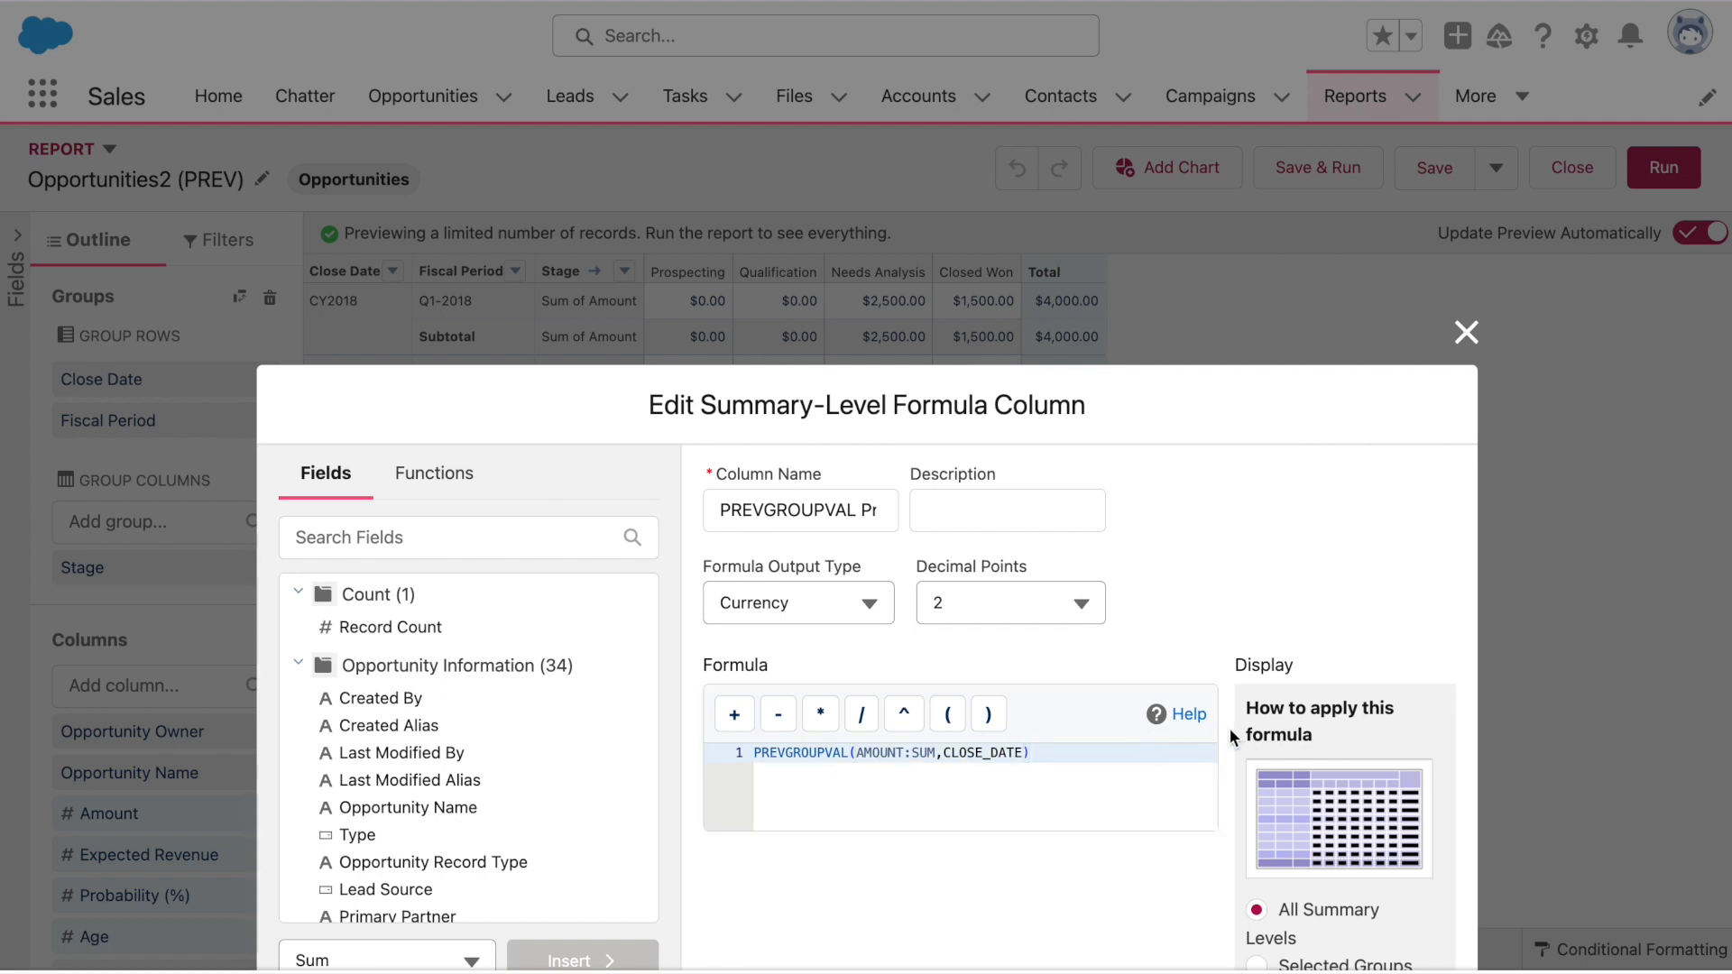
scroll(1229, 728, "down", 3)
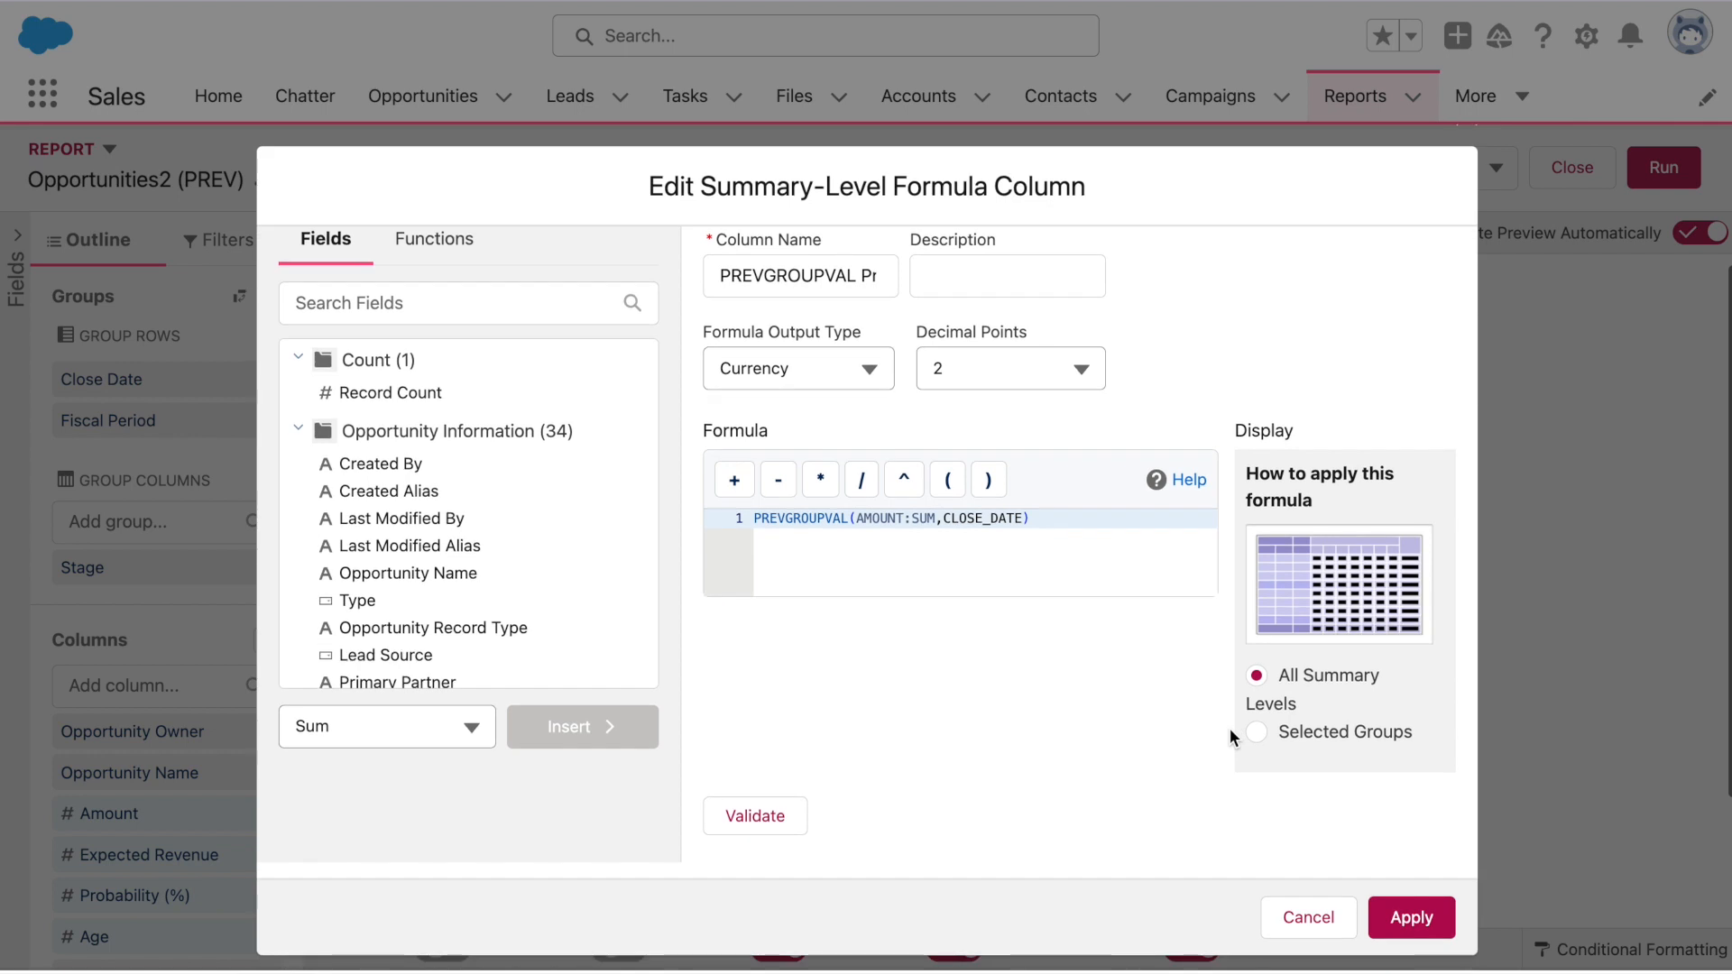
Apply the formula to the Close Date row group, validate it, and add it to the report
left_click(1351, 733)
scroll(1317, 891, "down", 2)
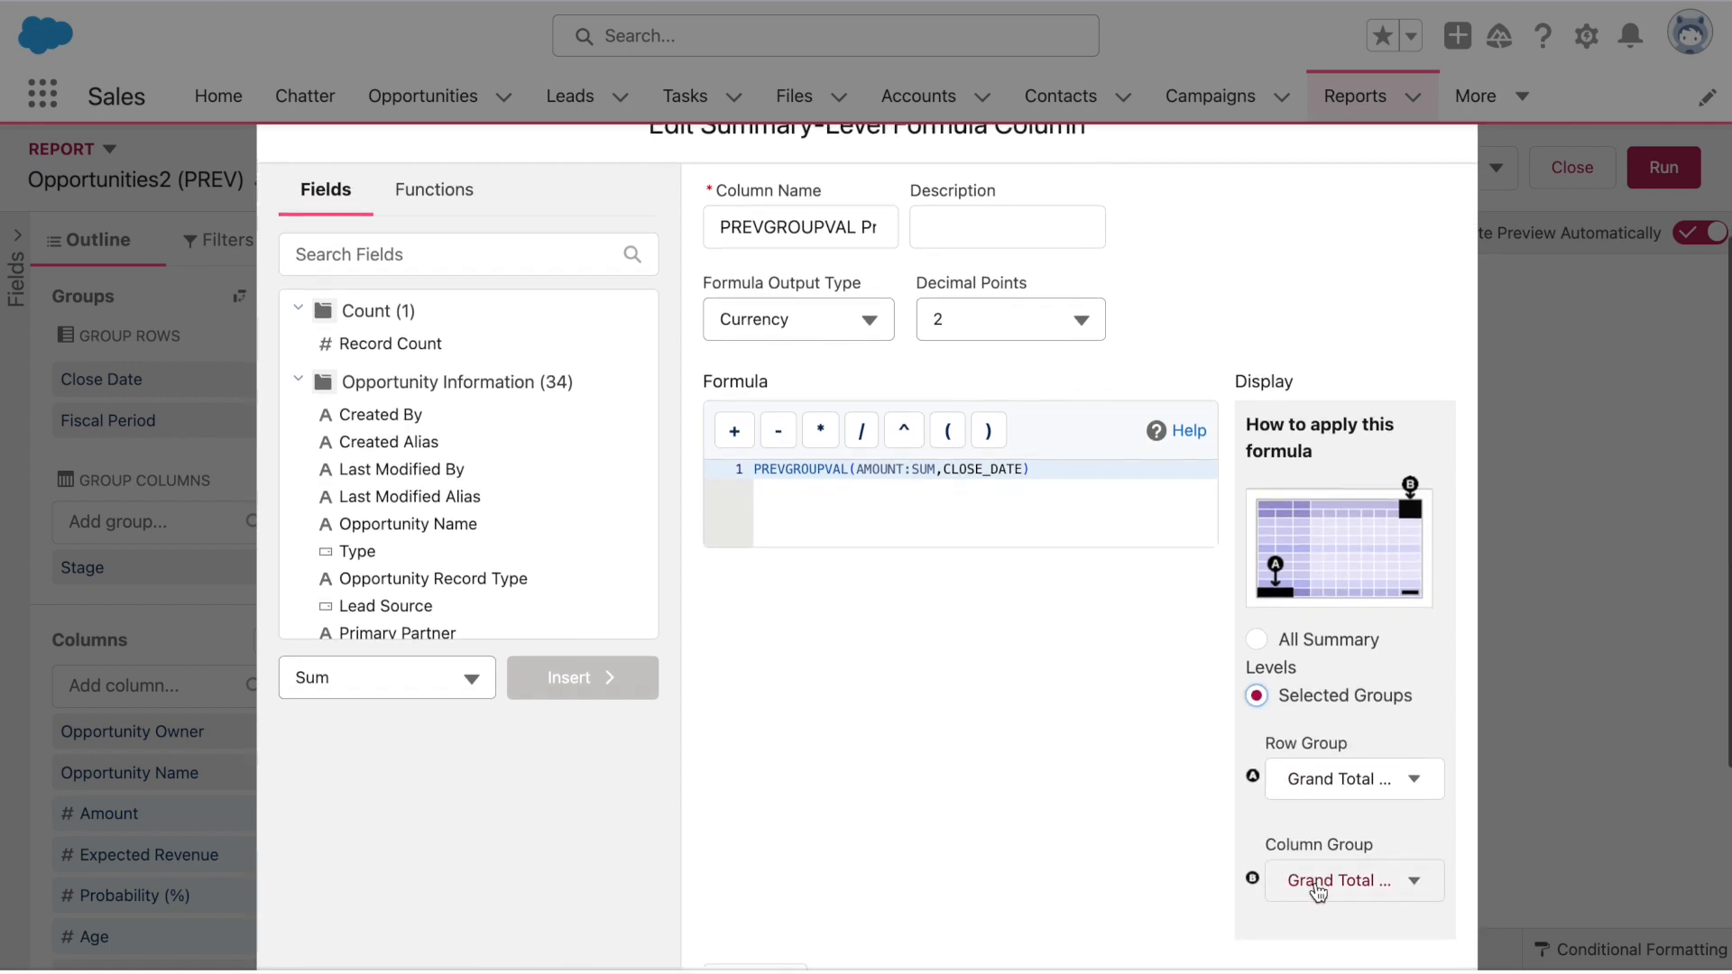
left_click(1388, 708)
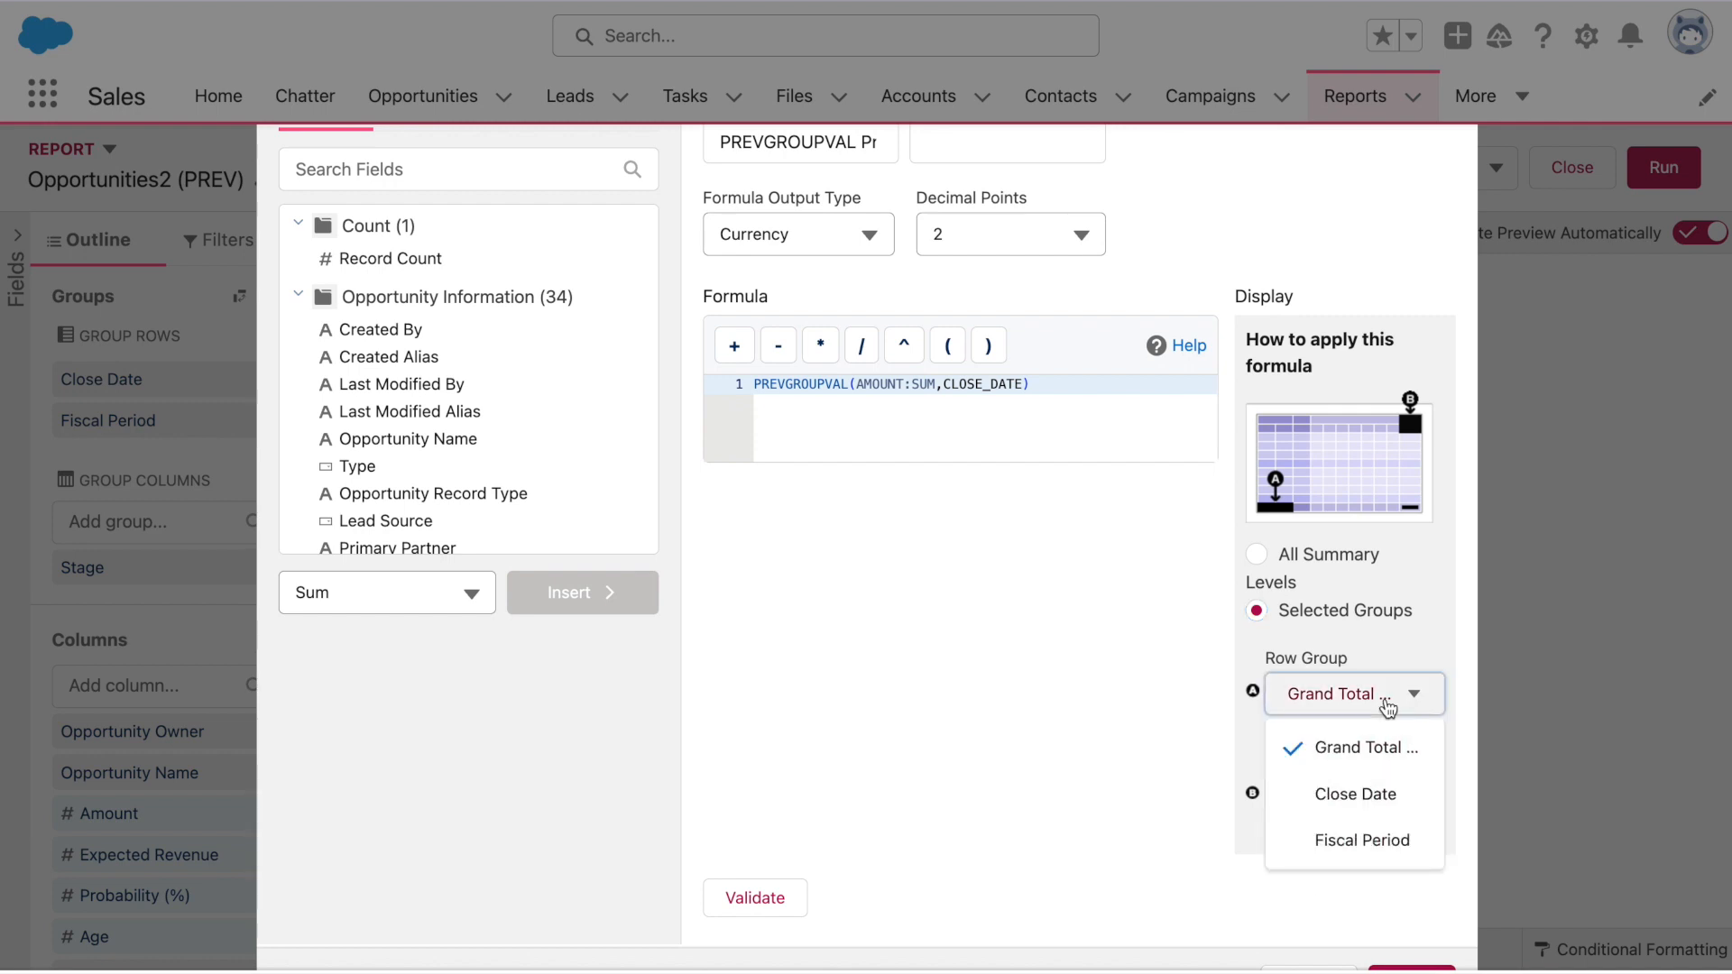
left_click(1394, 787)
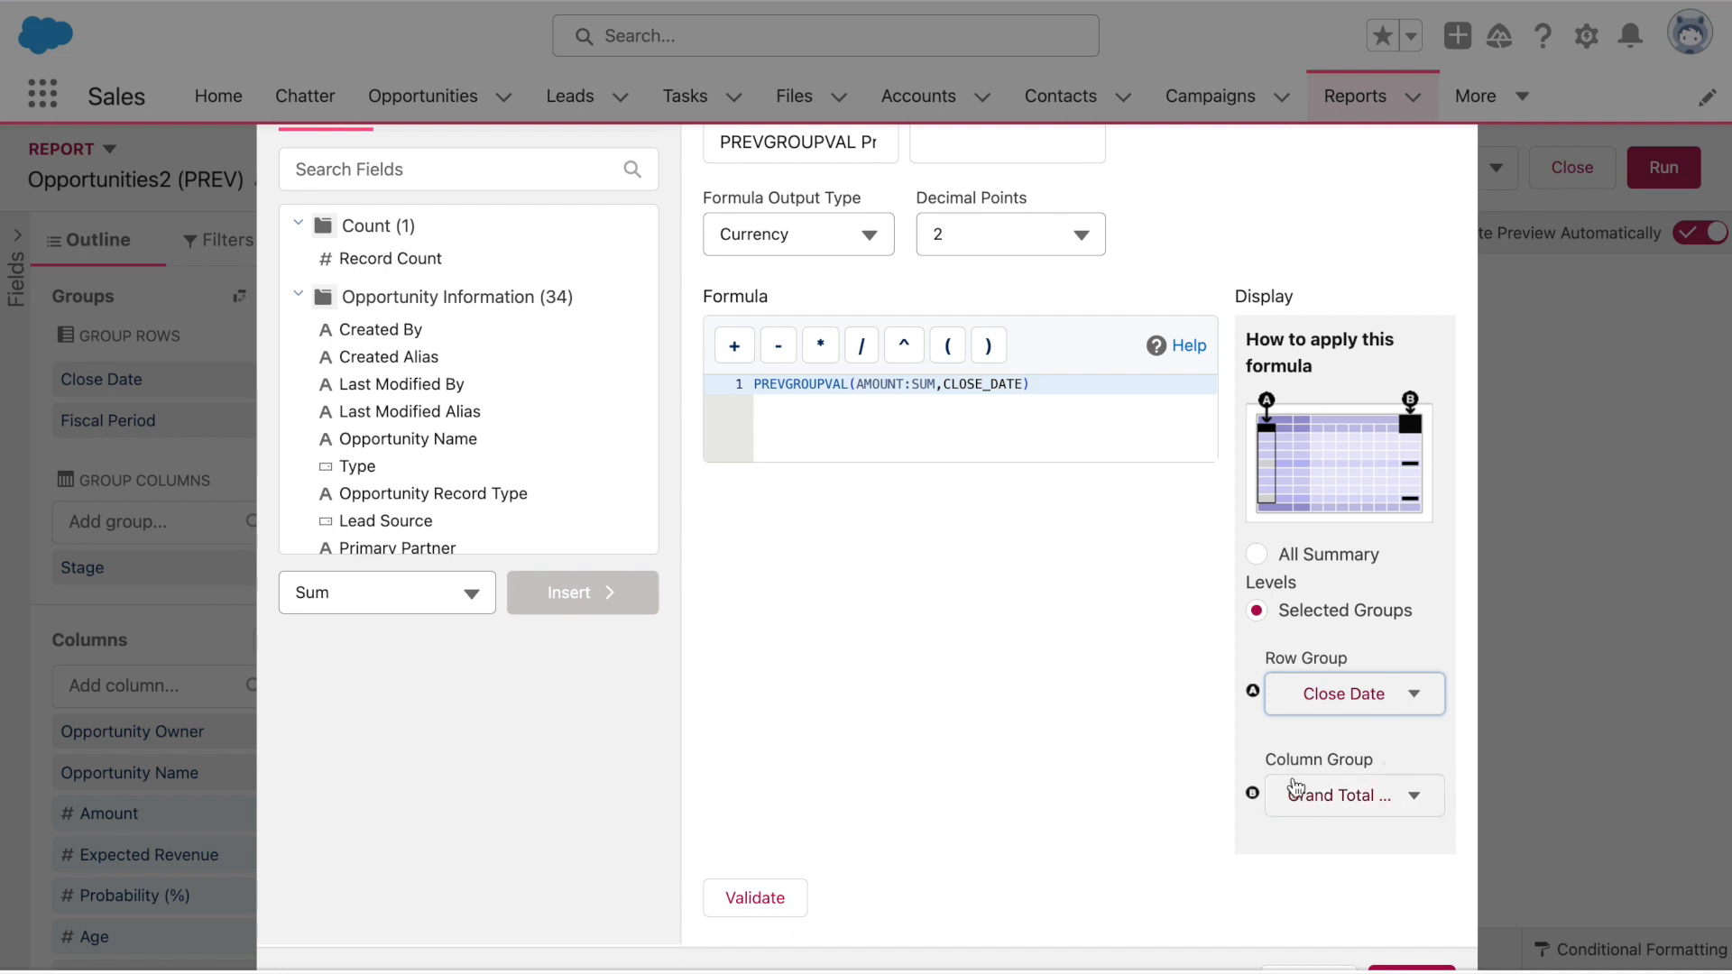
left_click(778, 900)
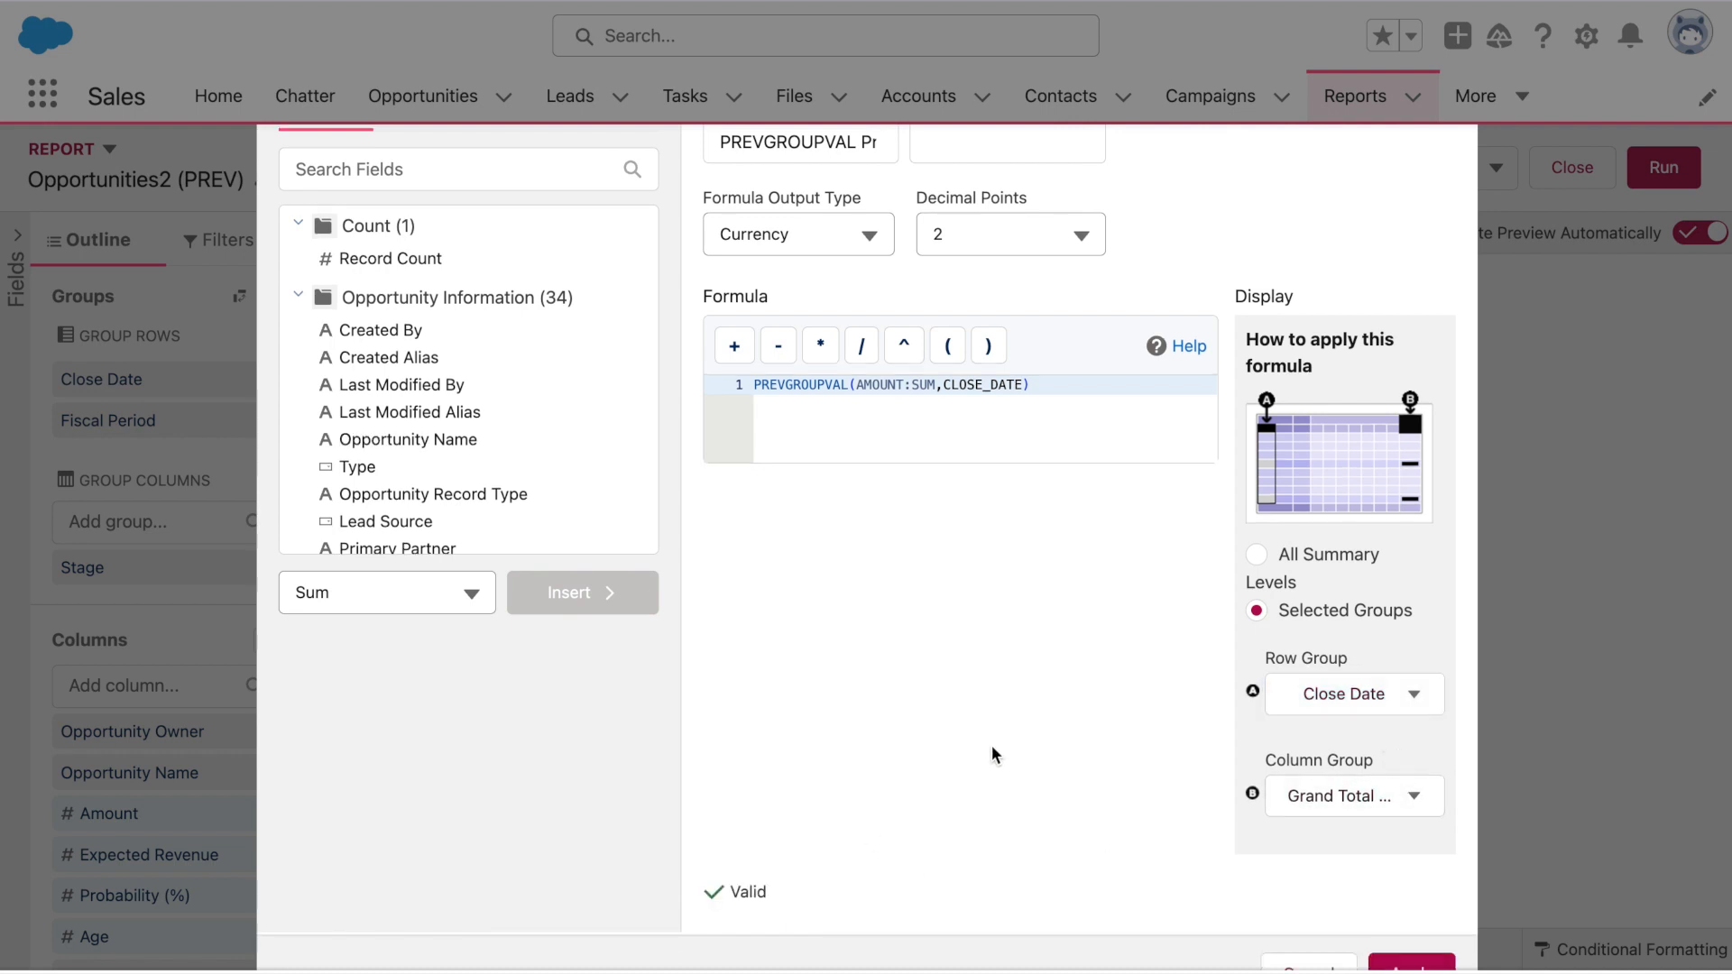
scroll(993, 749, "down", 2)
left_click(1373, 832)
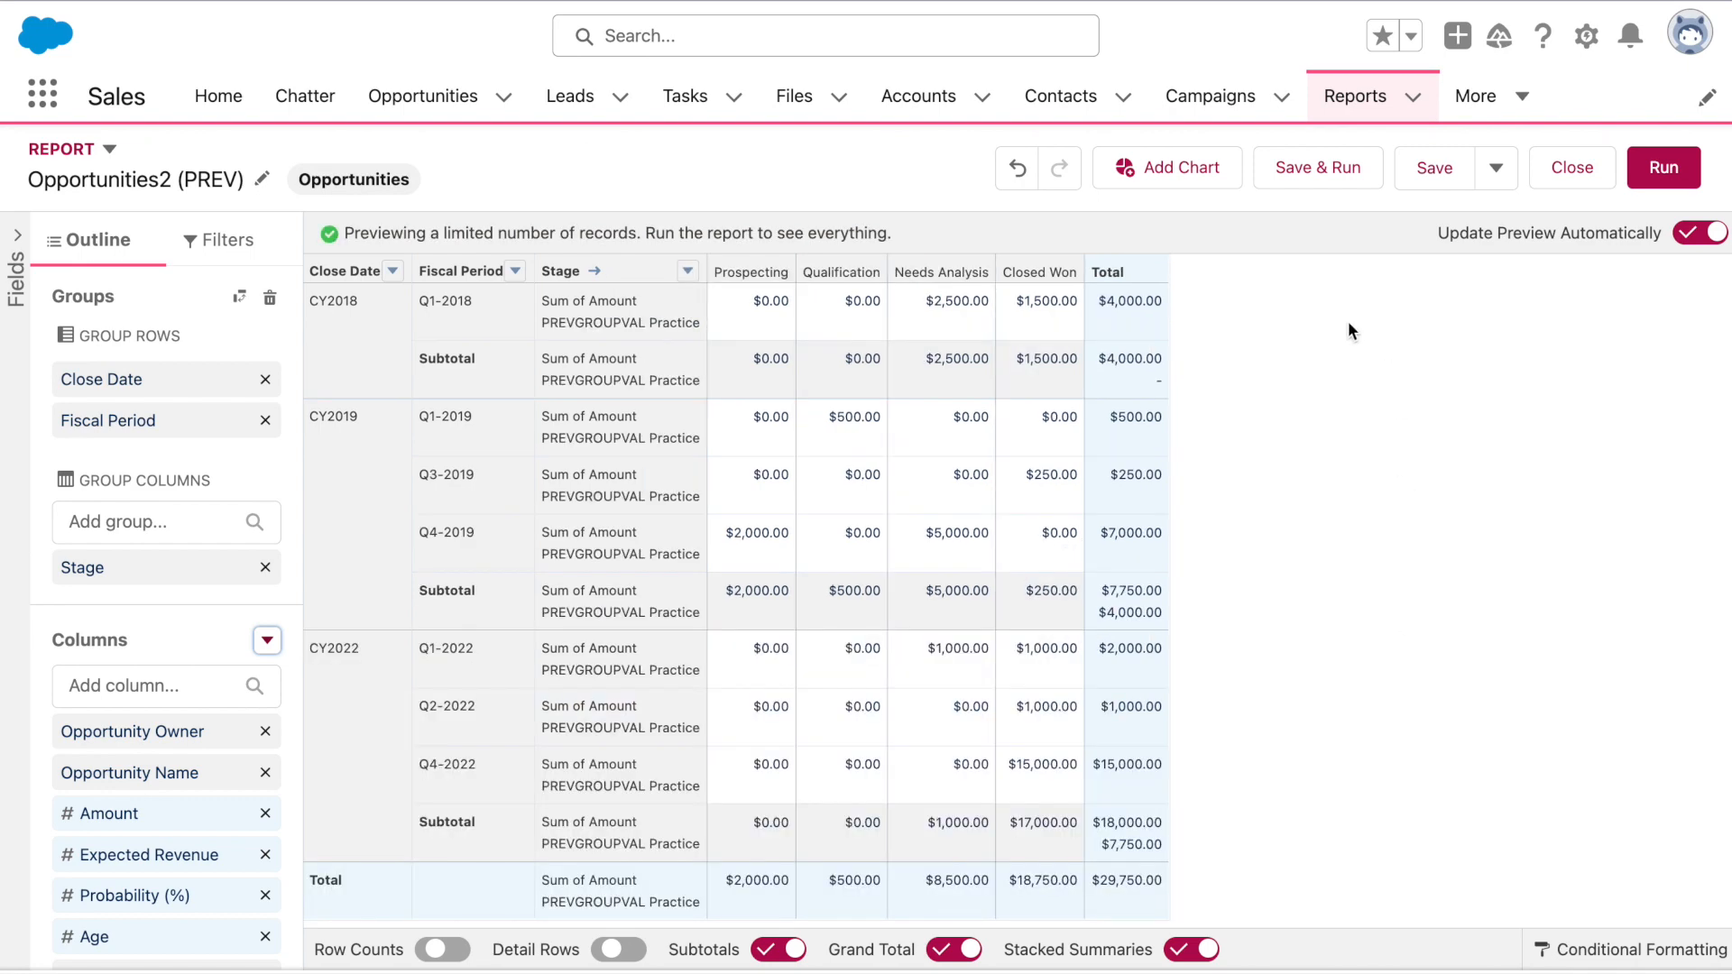
Save and run the report, checking prior-year subtotals $2,425,000.00 (CY2017) and $15,000.00 (CY2018)
left_click(1309, 153)
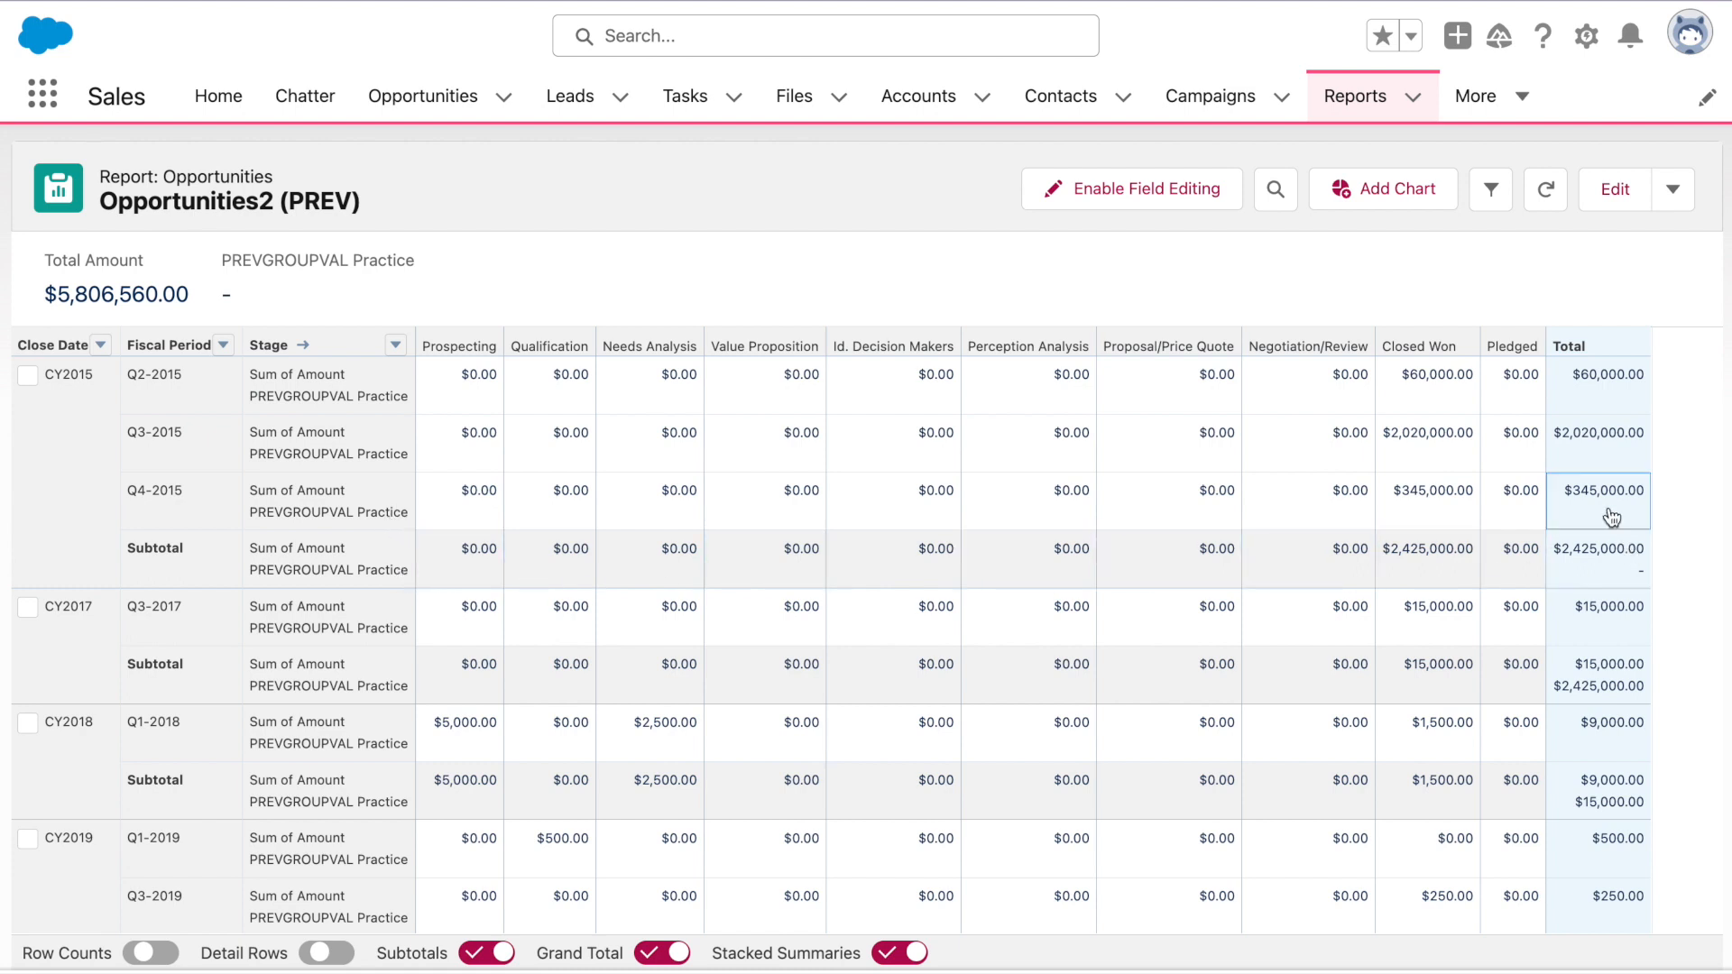
left_click(1648, 382)
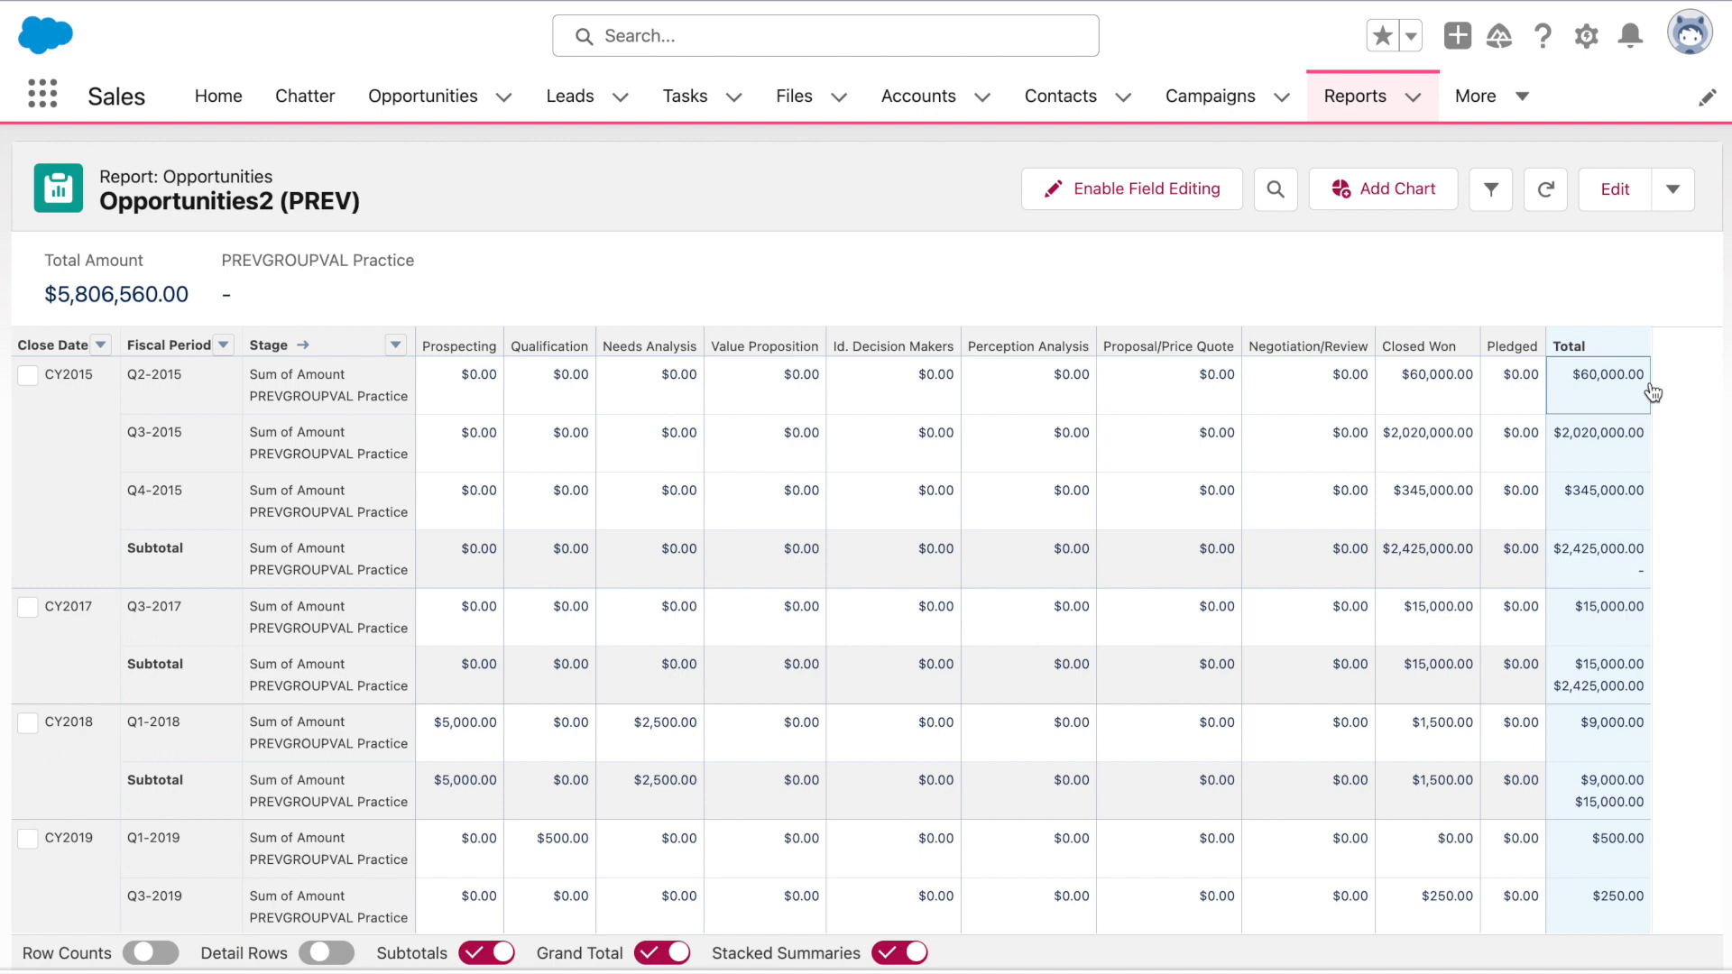
Back in the editor, set the PREVGROUPVAL Practice formula's column group to Stage, then validate and apply
left_click(1602, 186)
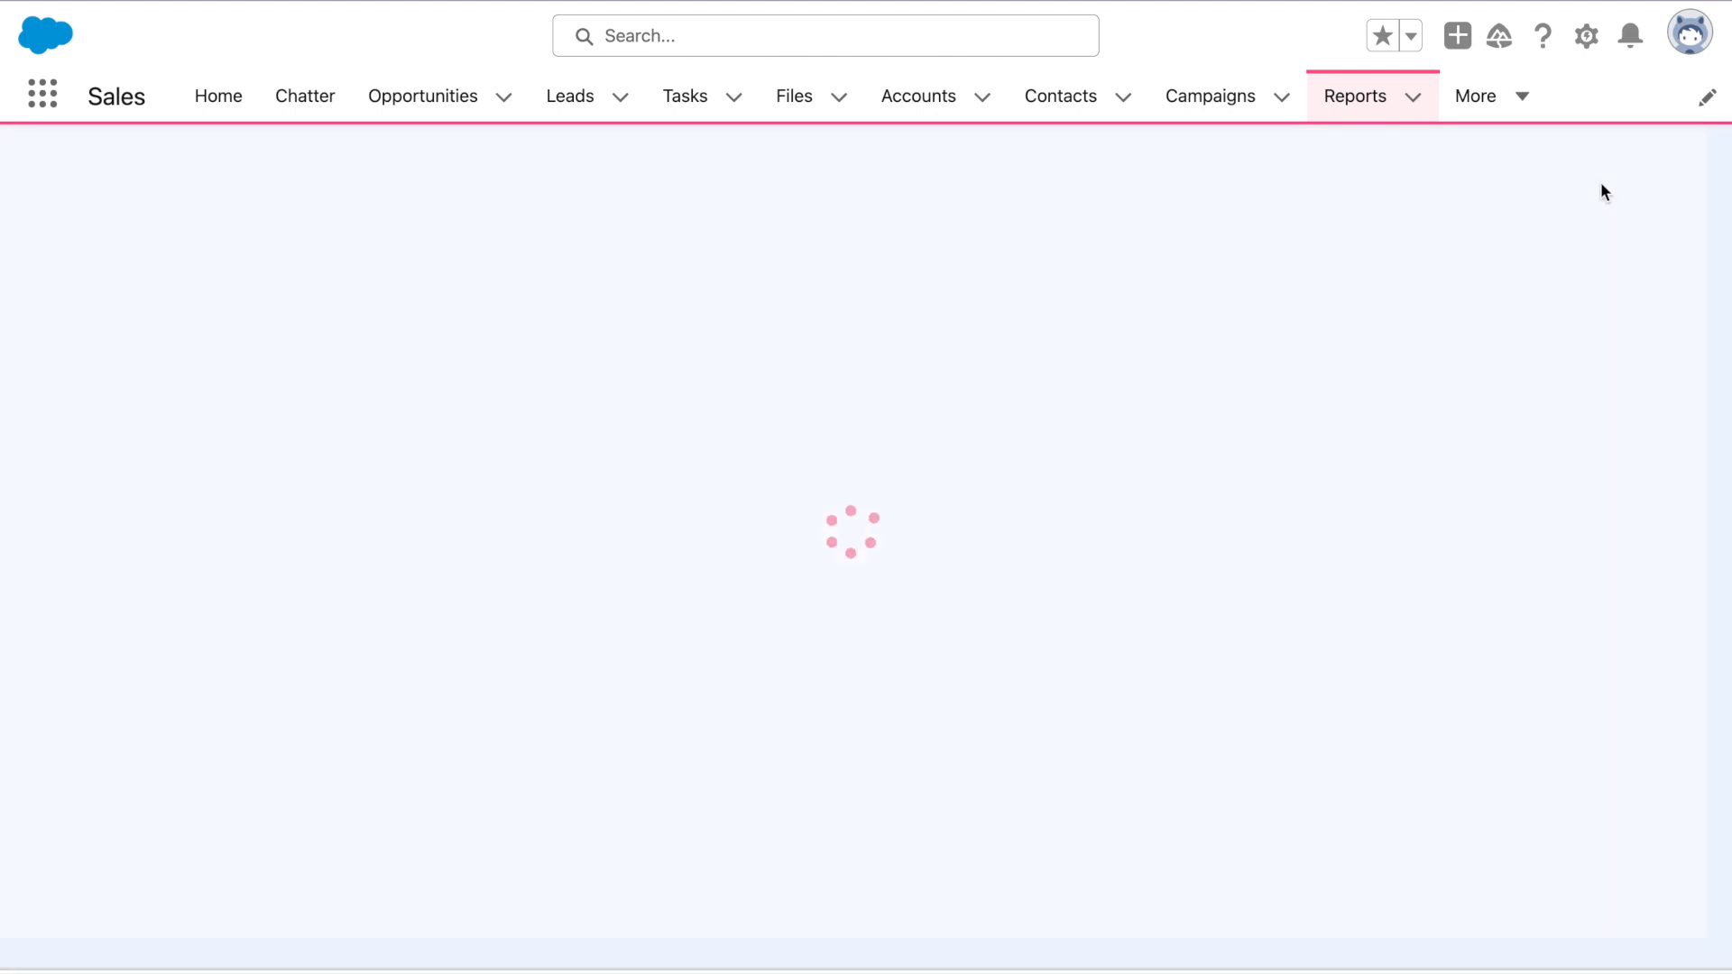
scroll(227, 686, "down", 2)
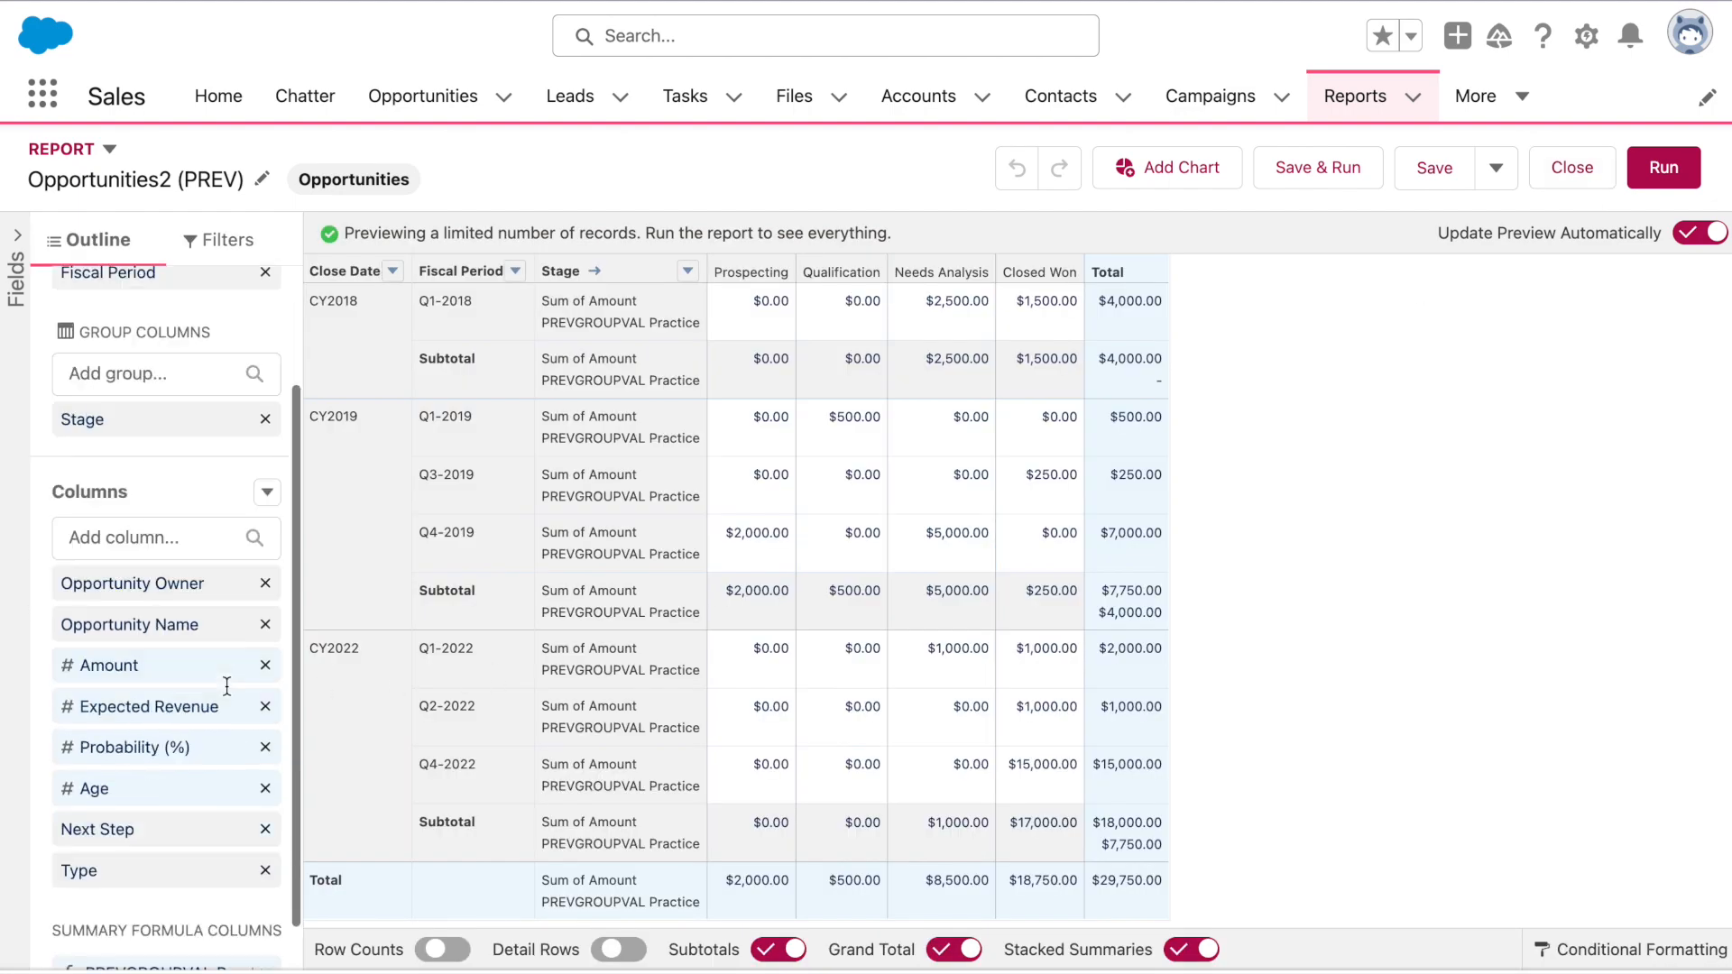
scroll(227, 686, "down", 1)
left_click(185, 913)
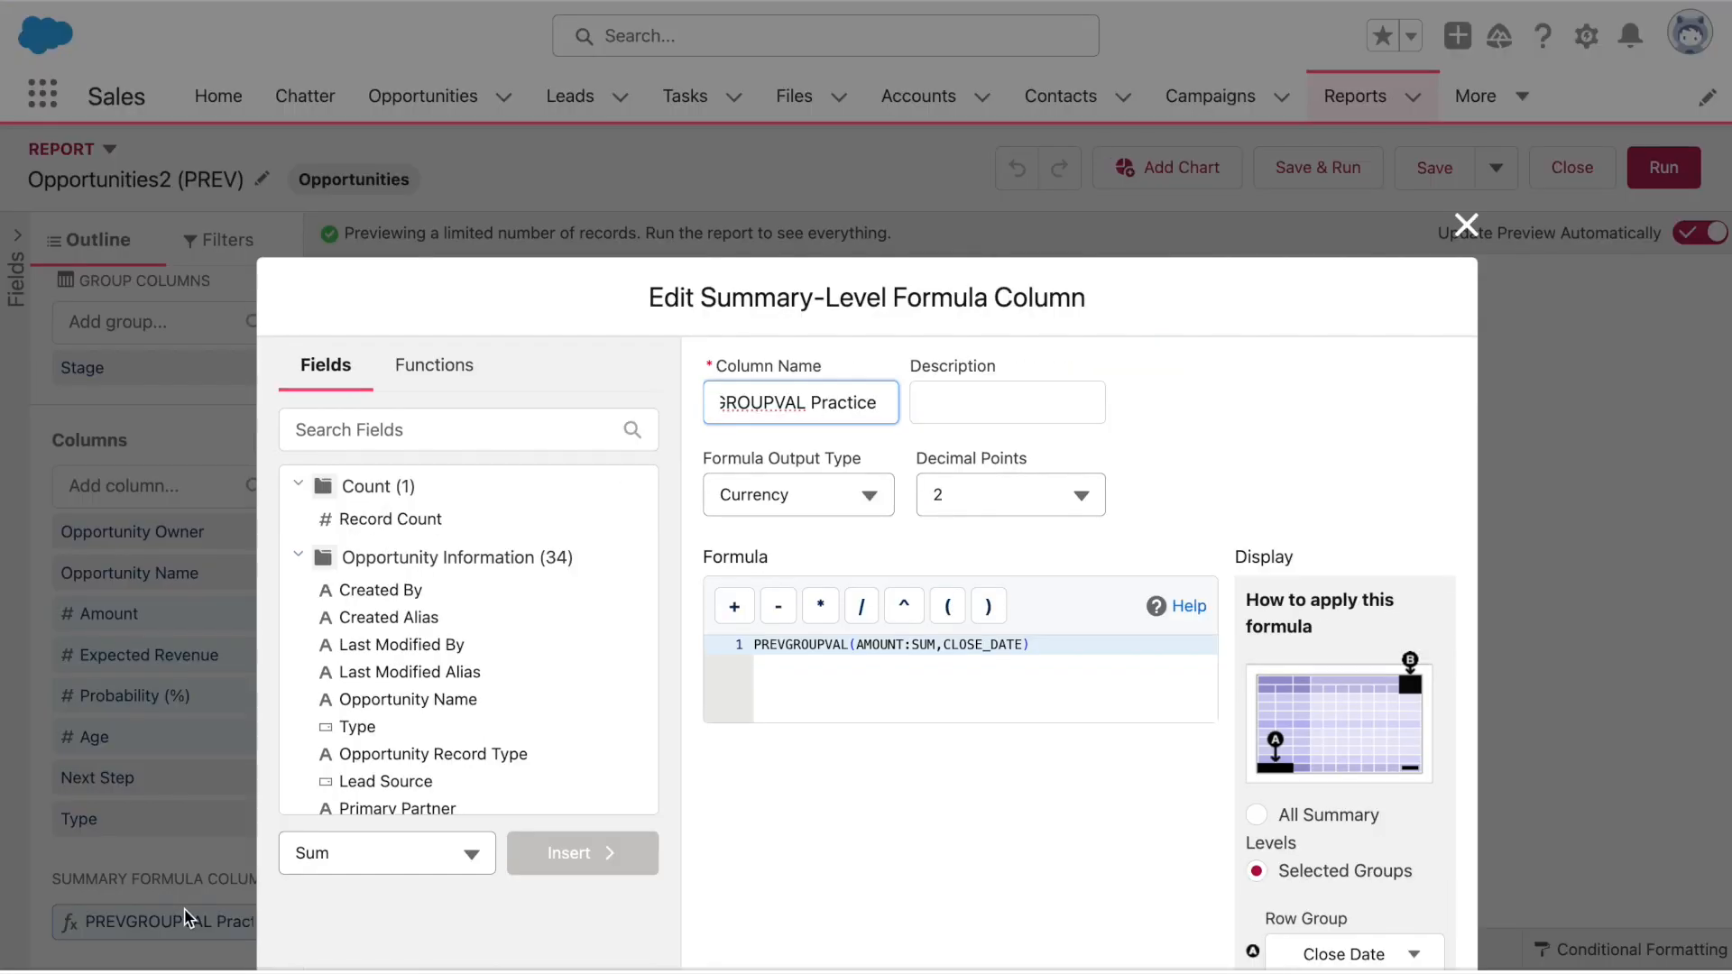
left_click(1224, 797)
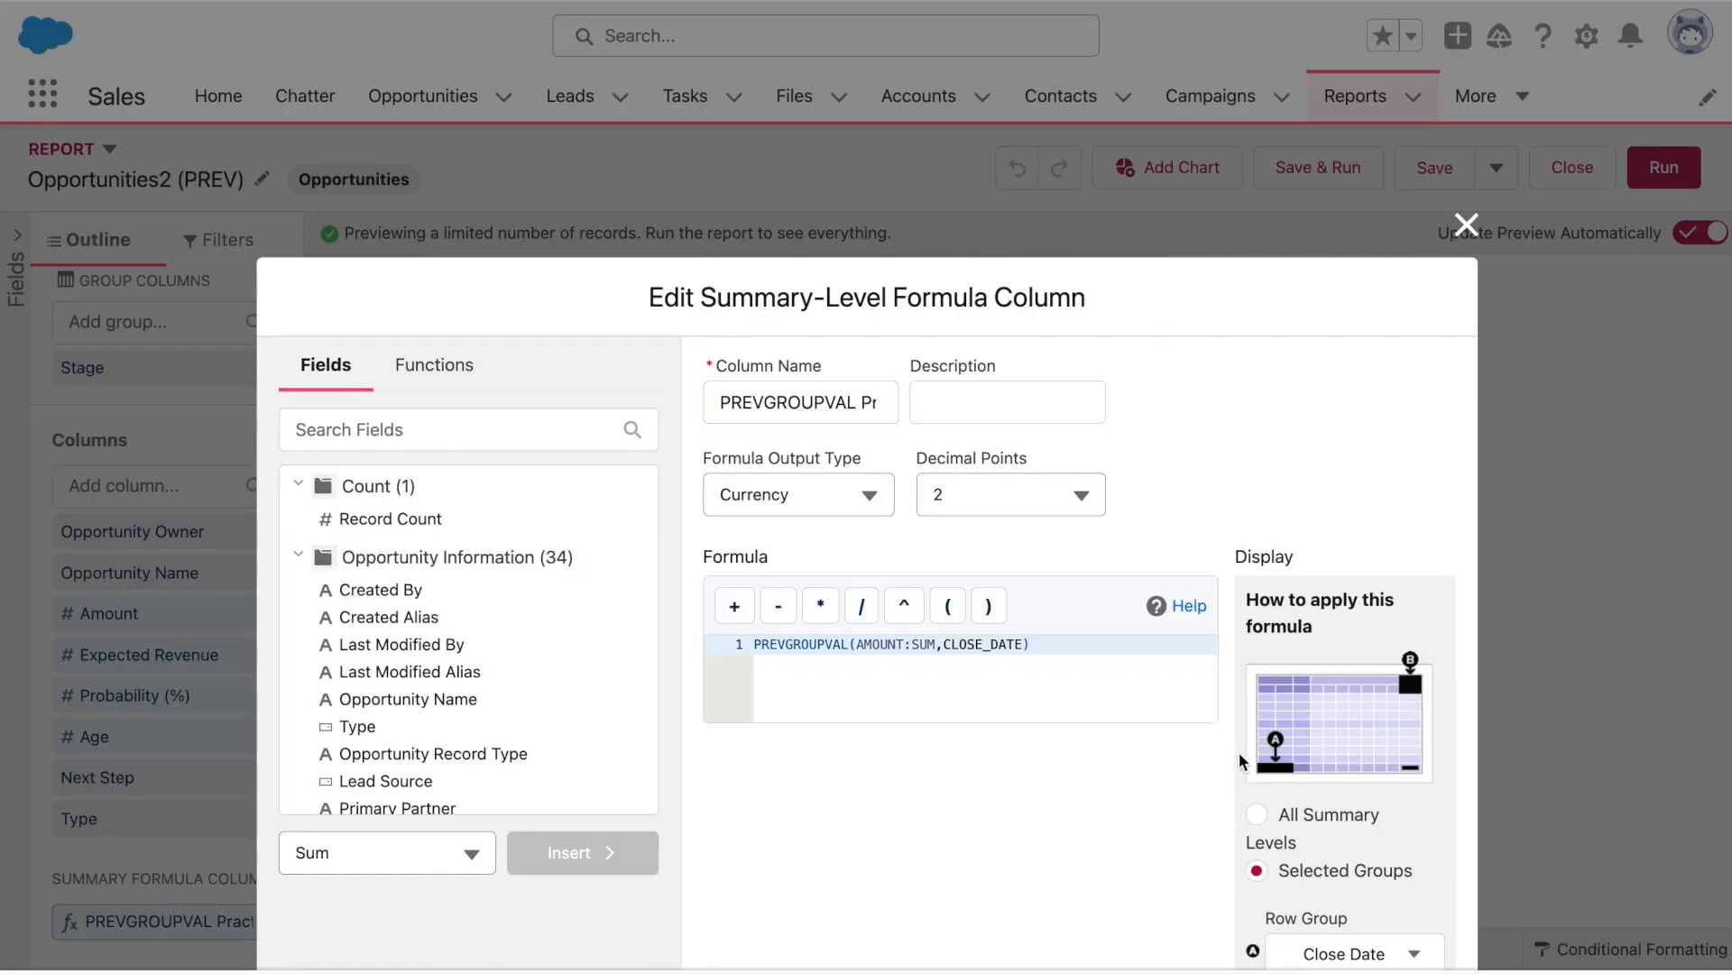
scroll(1237, 755, "down", 3)
left_click(1336, 839)
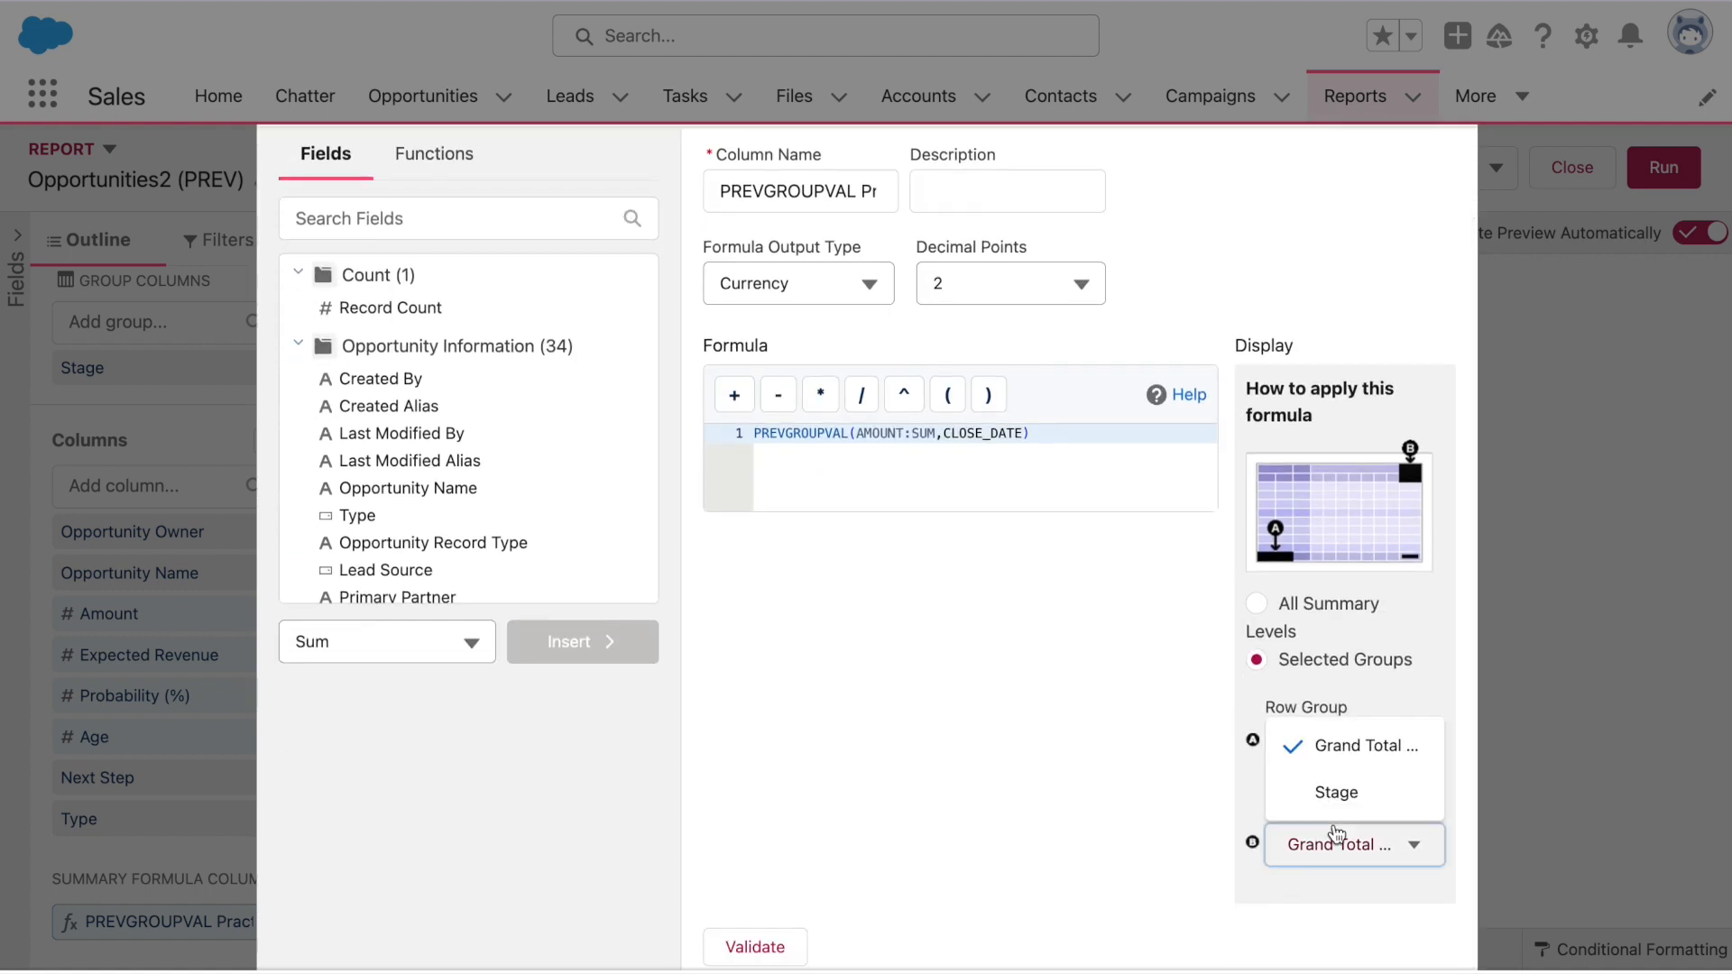
left_click(1342, 804)
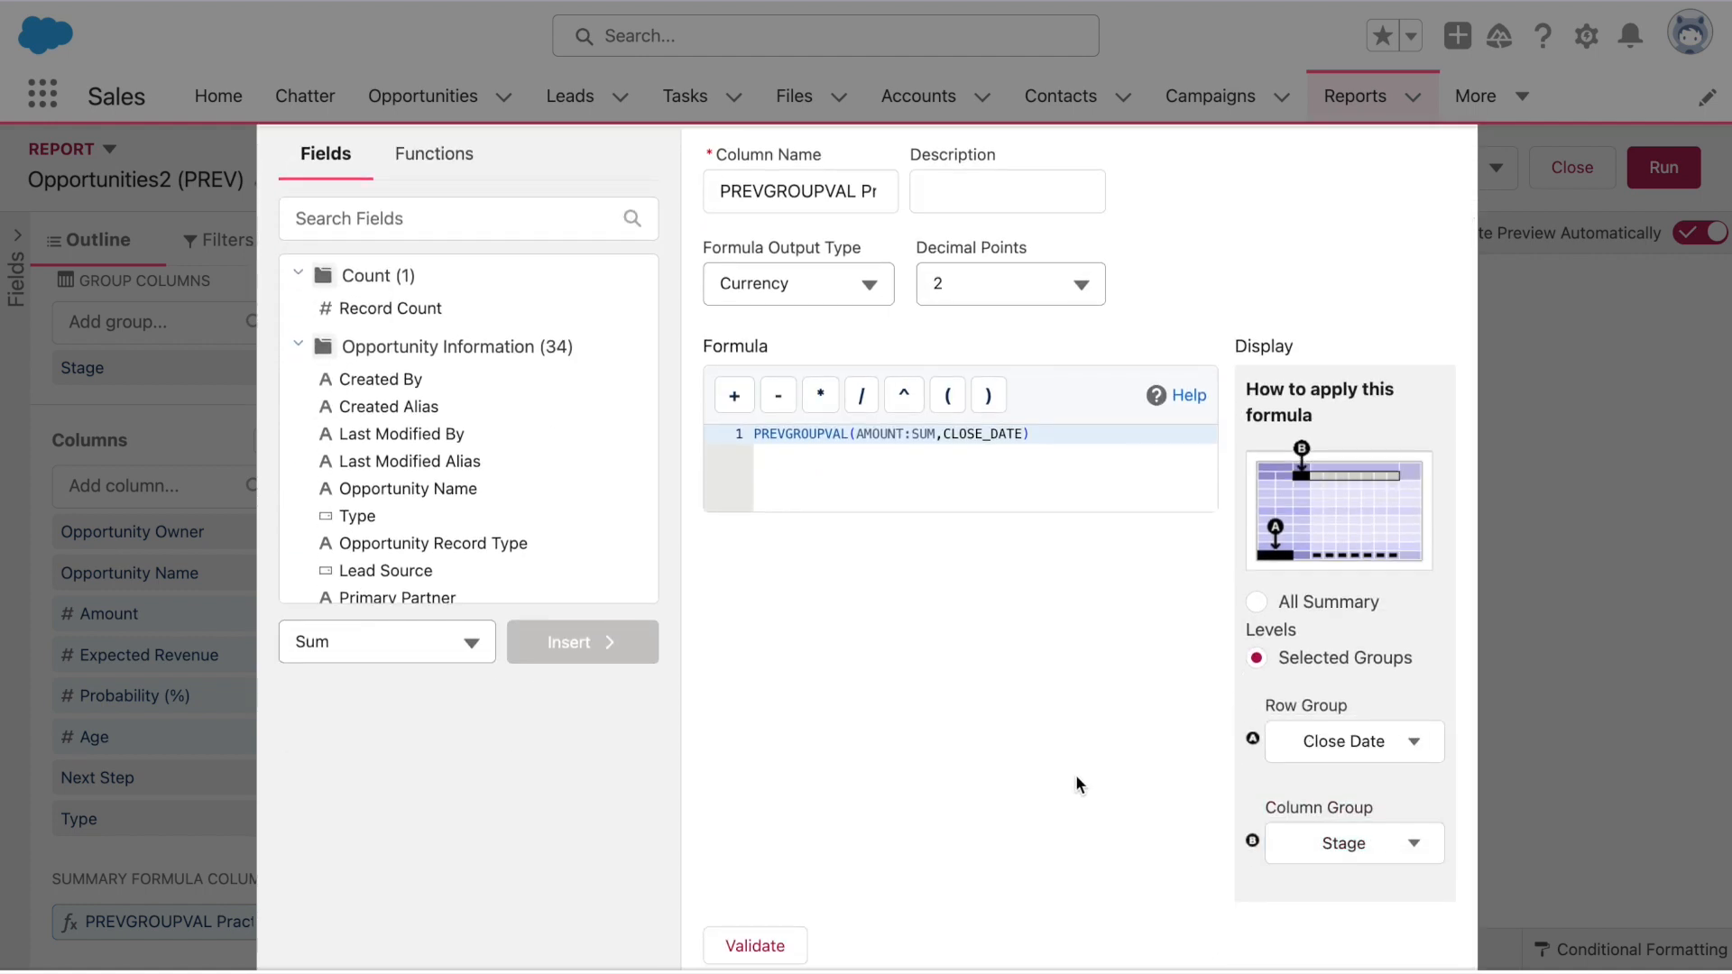
left_click(756, 946)
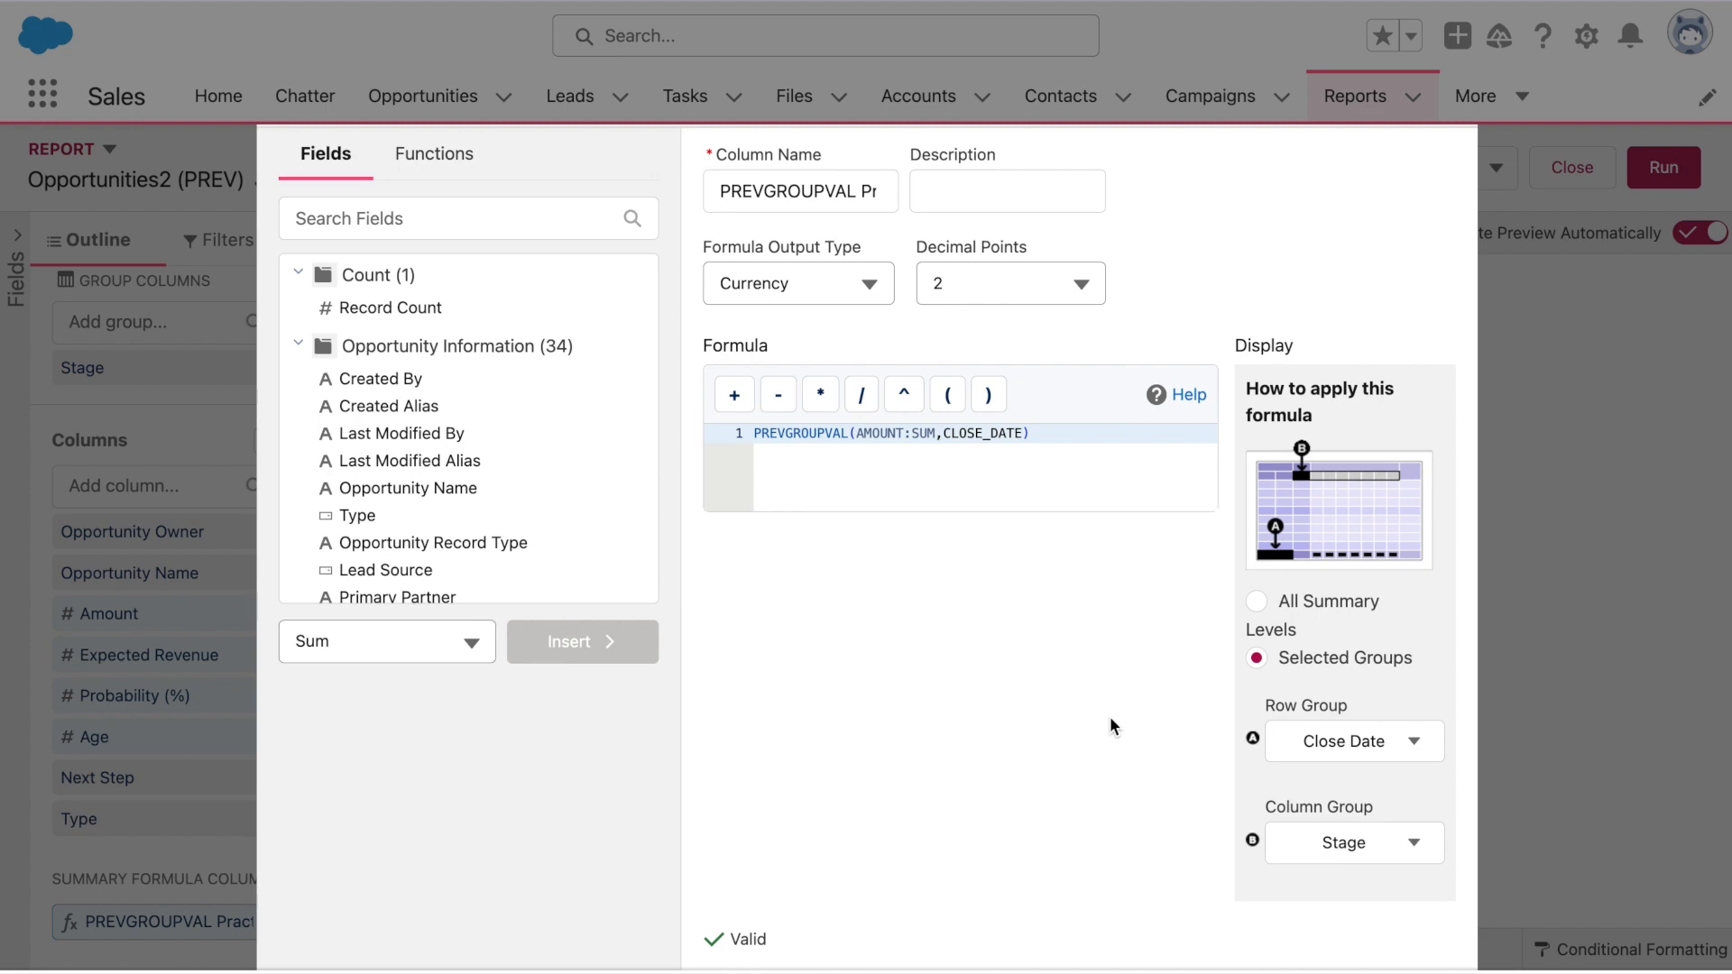
scroll(1110, 717, "down", 3)
left_click(1417, 750)
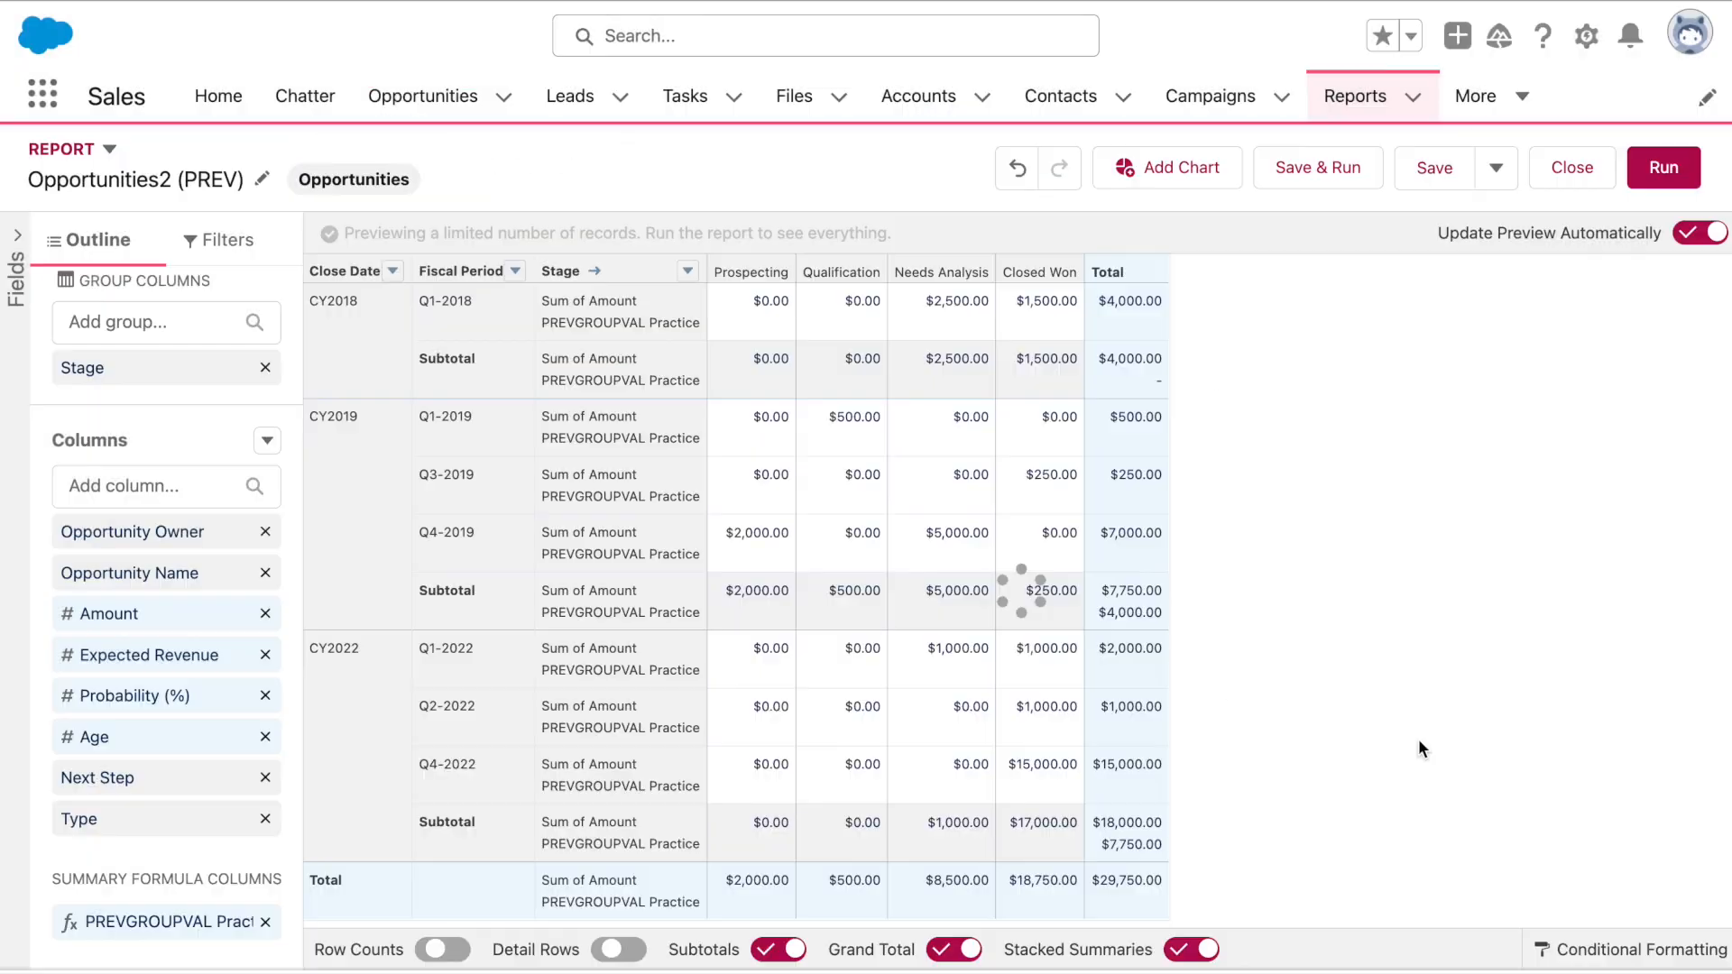
Save and run the report, then scroll through the per-stage prior-year values on the year subtotals
left_click(1346, 174)
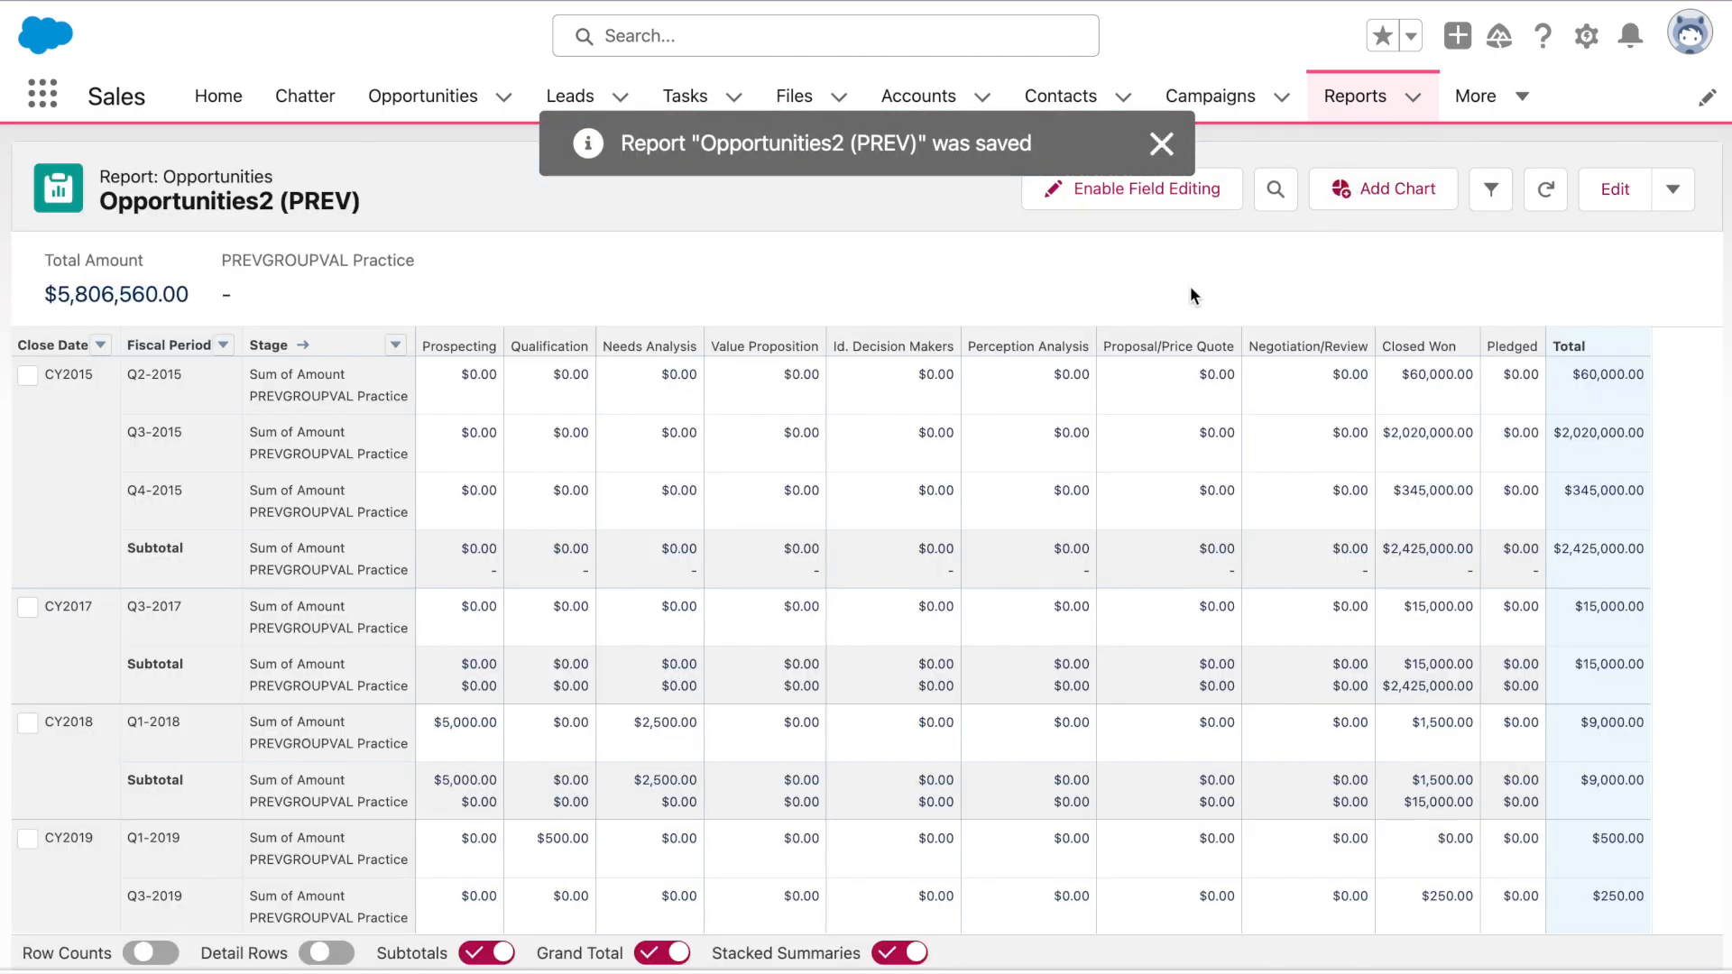
scroll(1189, 285, "down", 2)
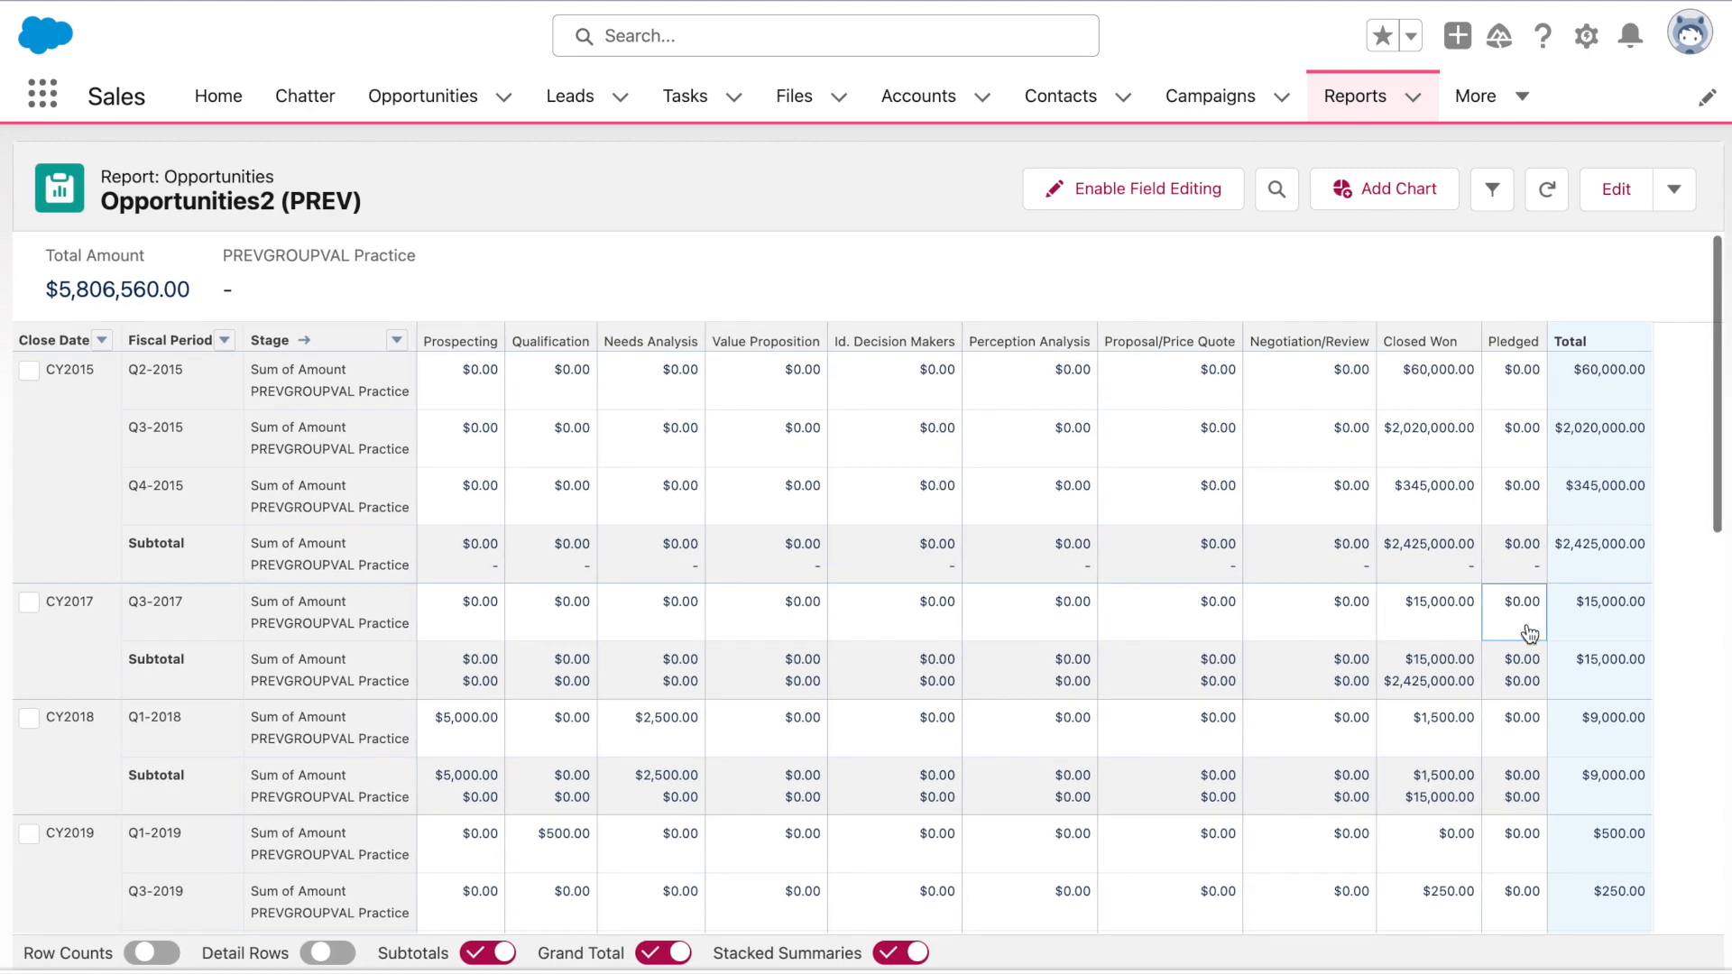
scroll(663, 580, "down", 1)
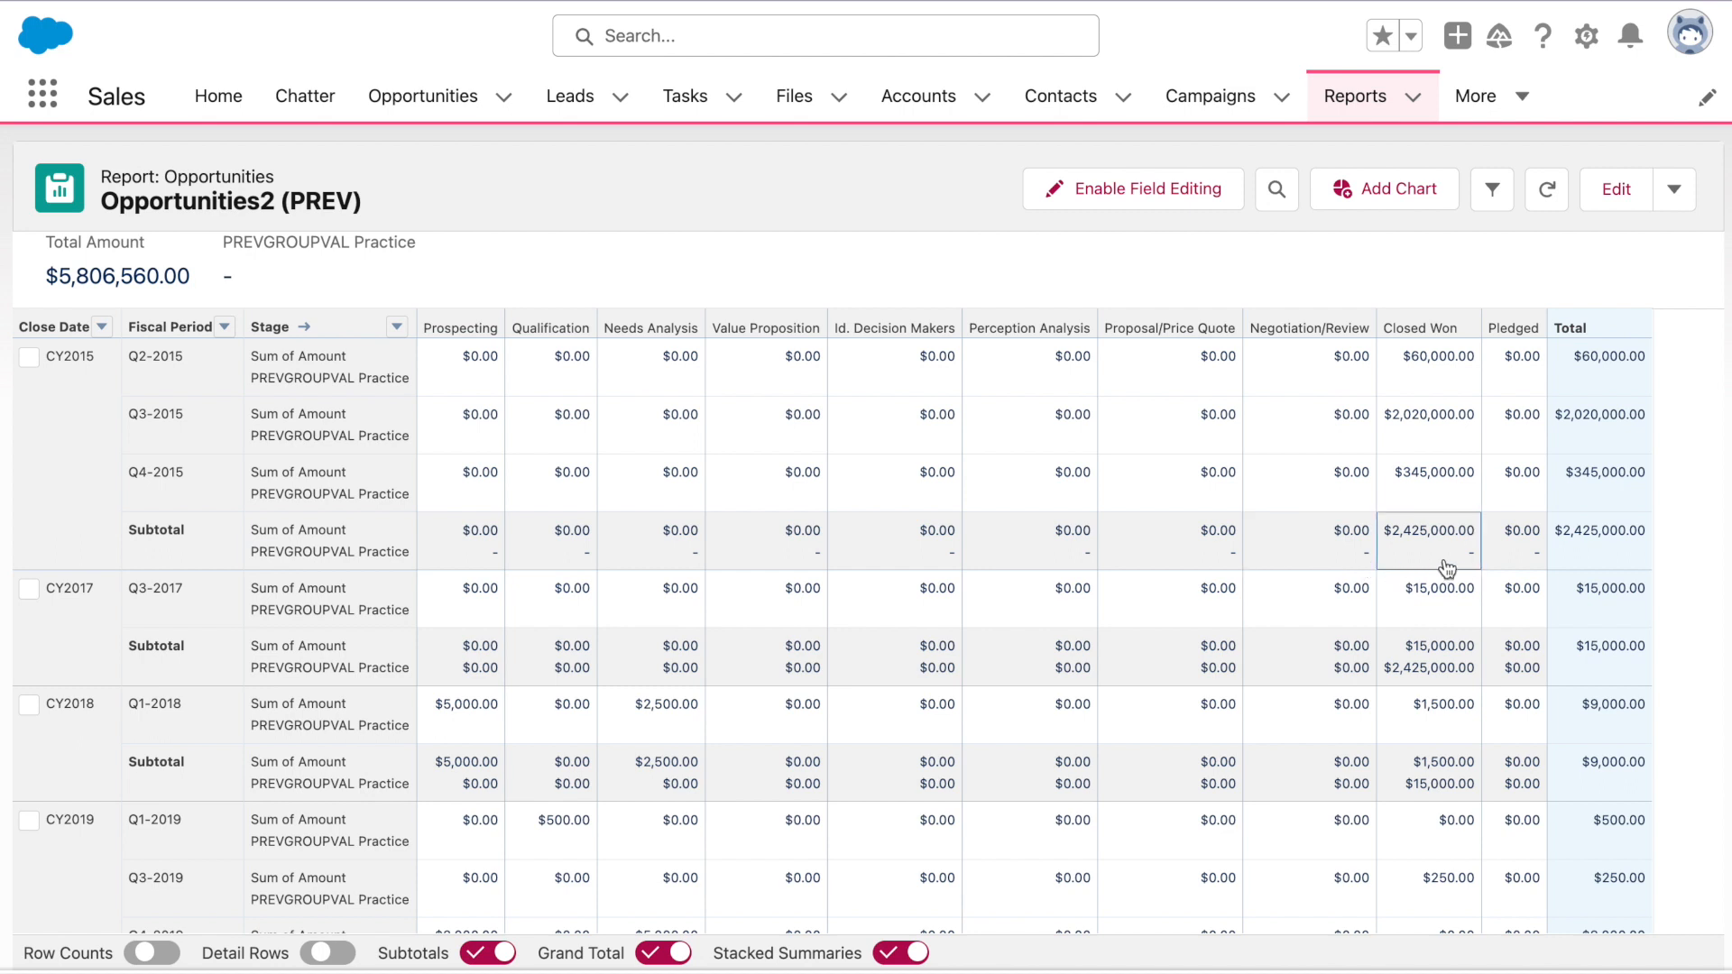
scroll(1463, 570, "up", 1)
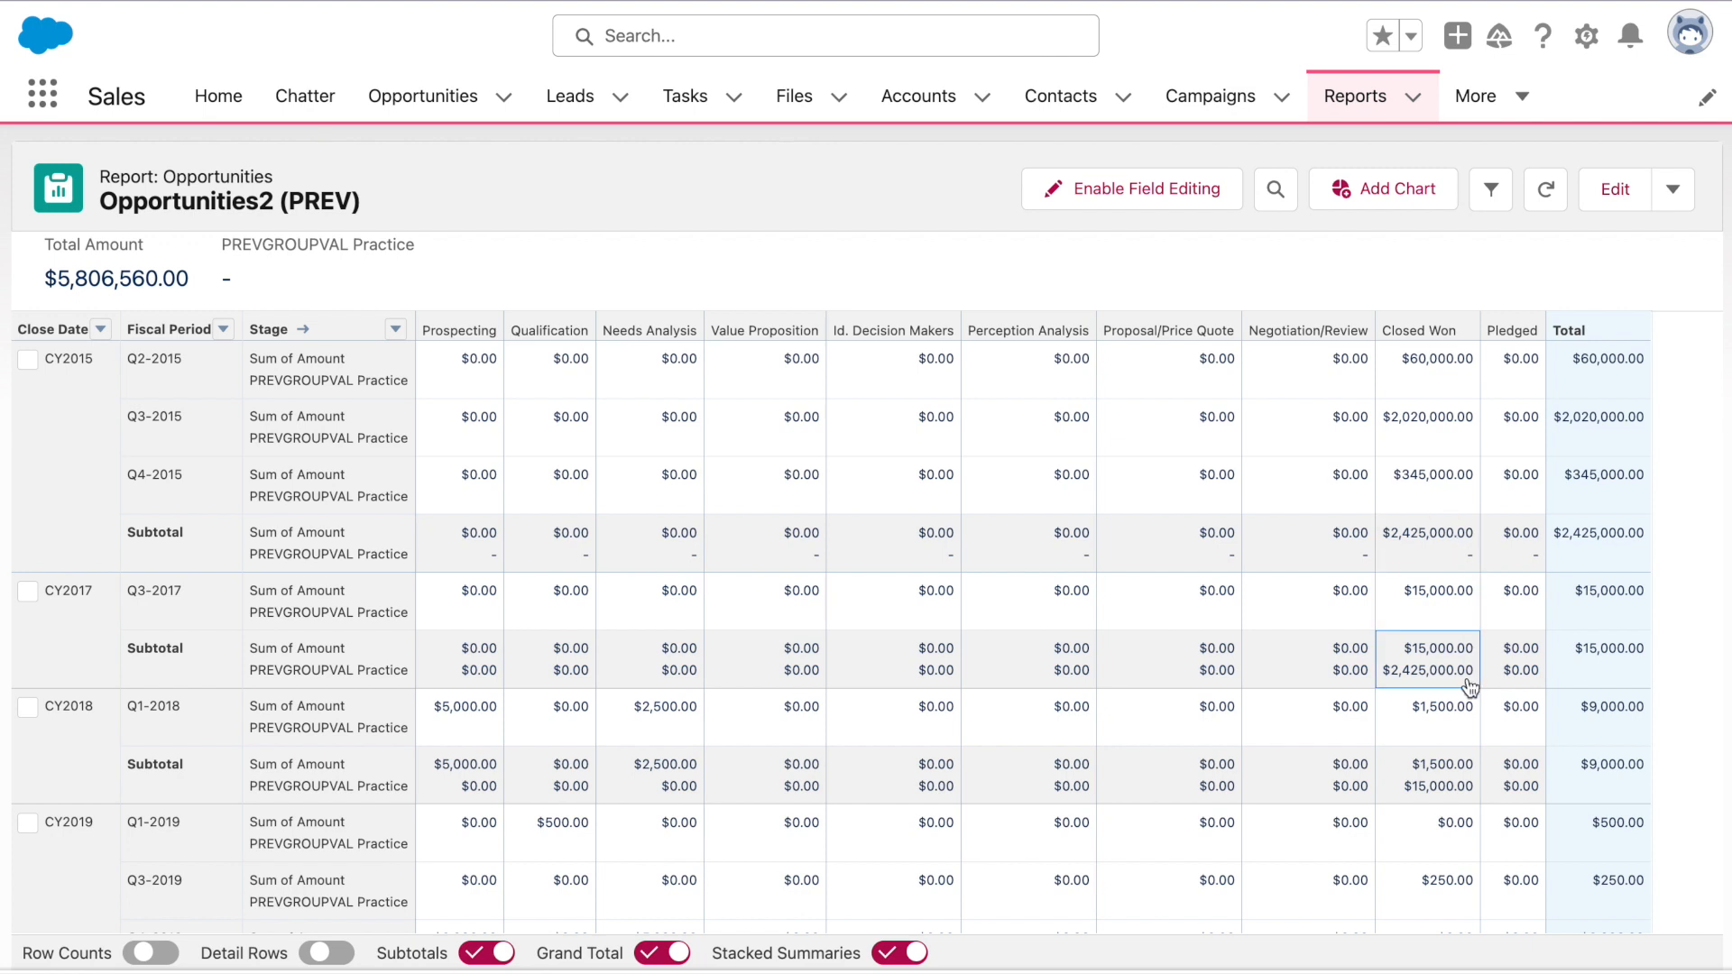
scroll(1471, 688, "down", 3)
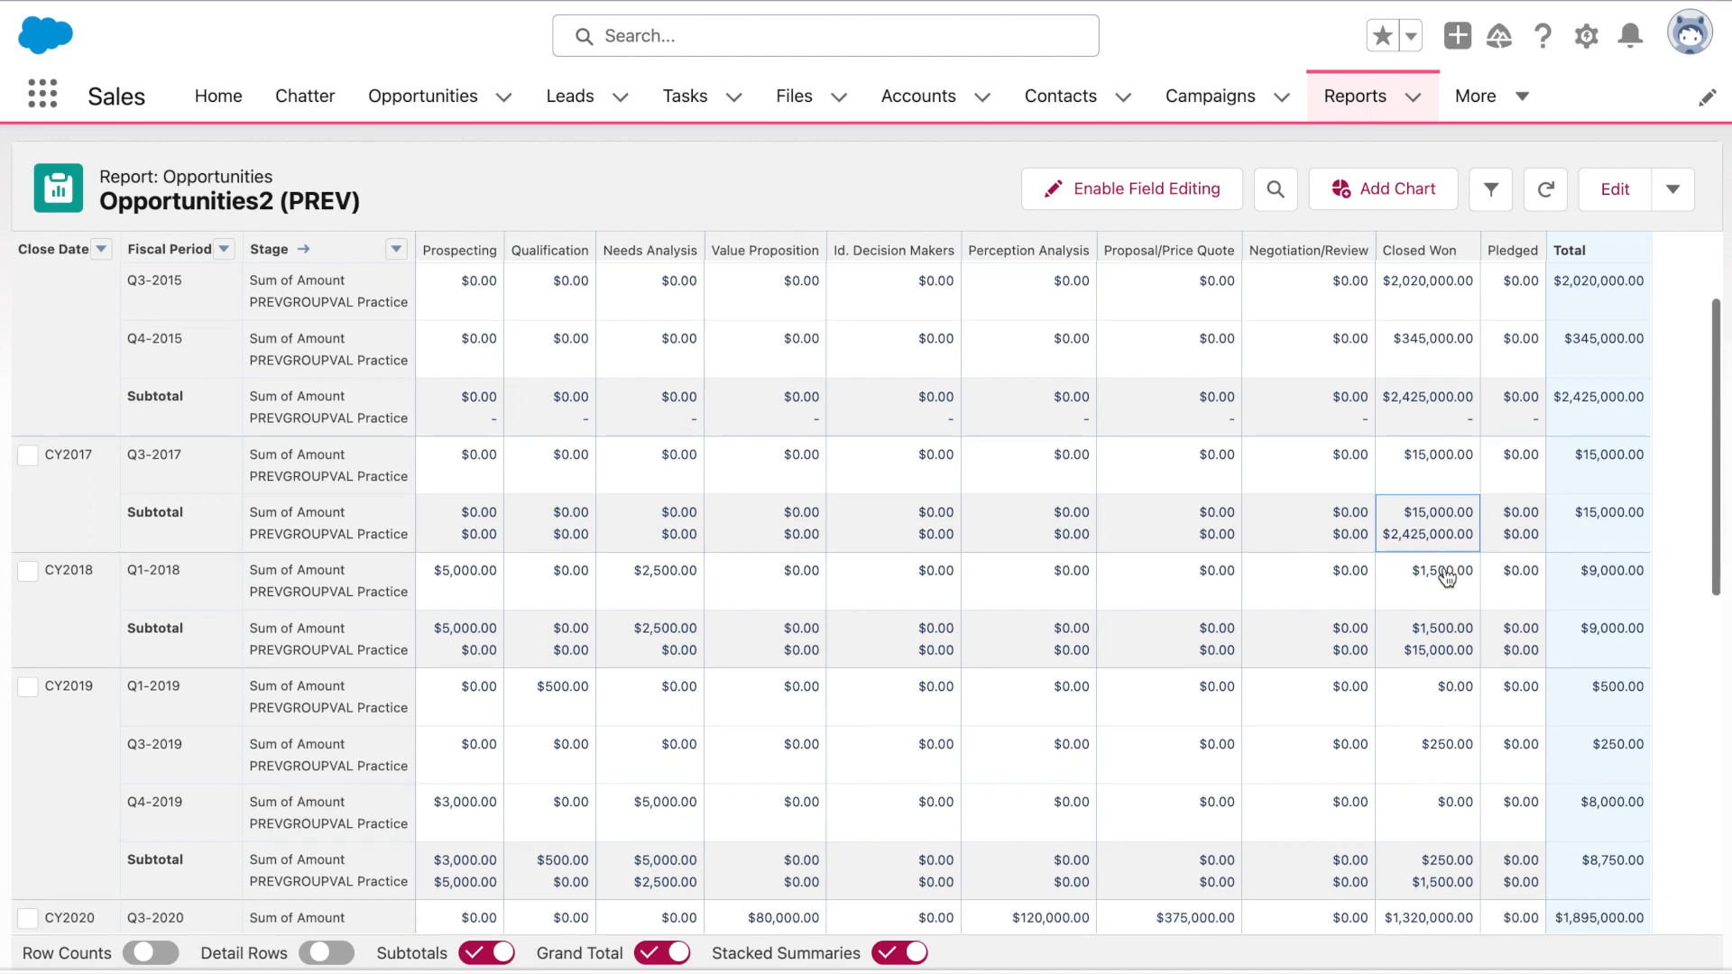
scroll(1448, 577, "down", 1)
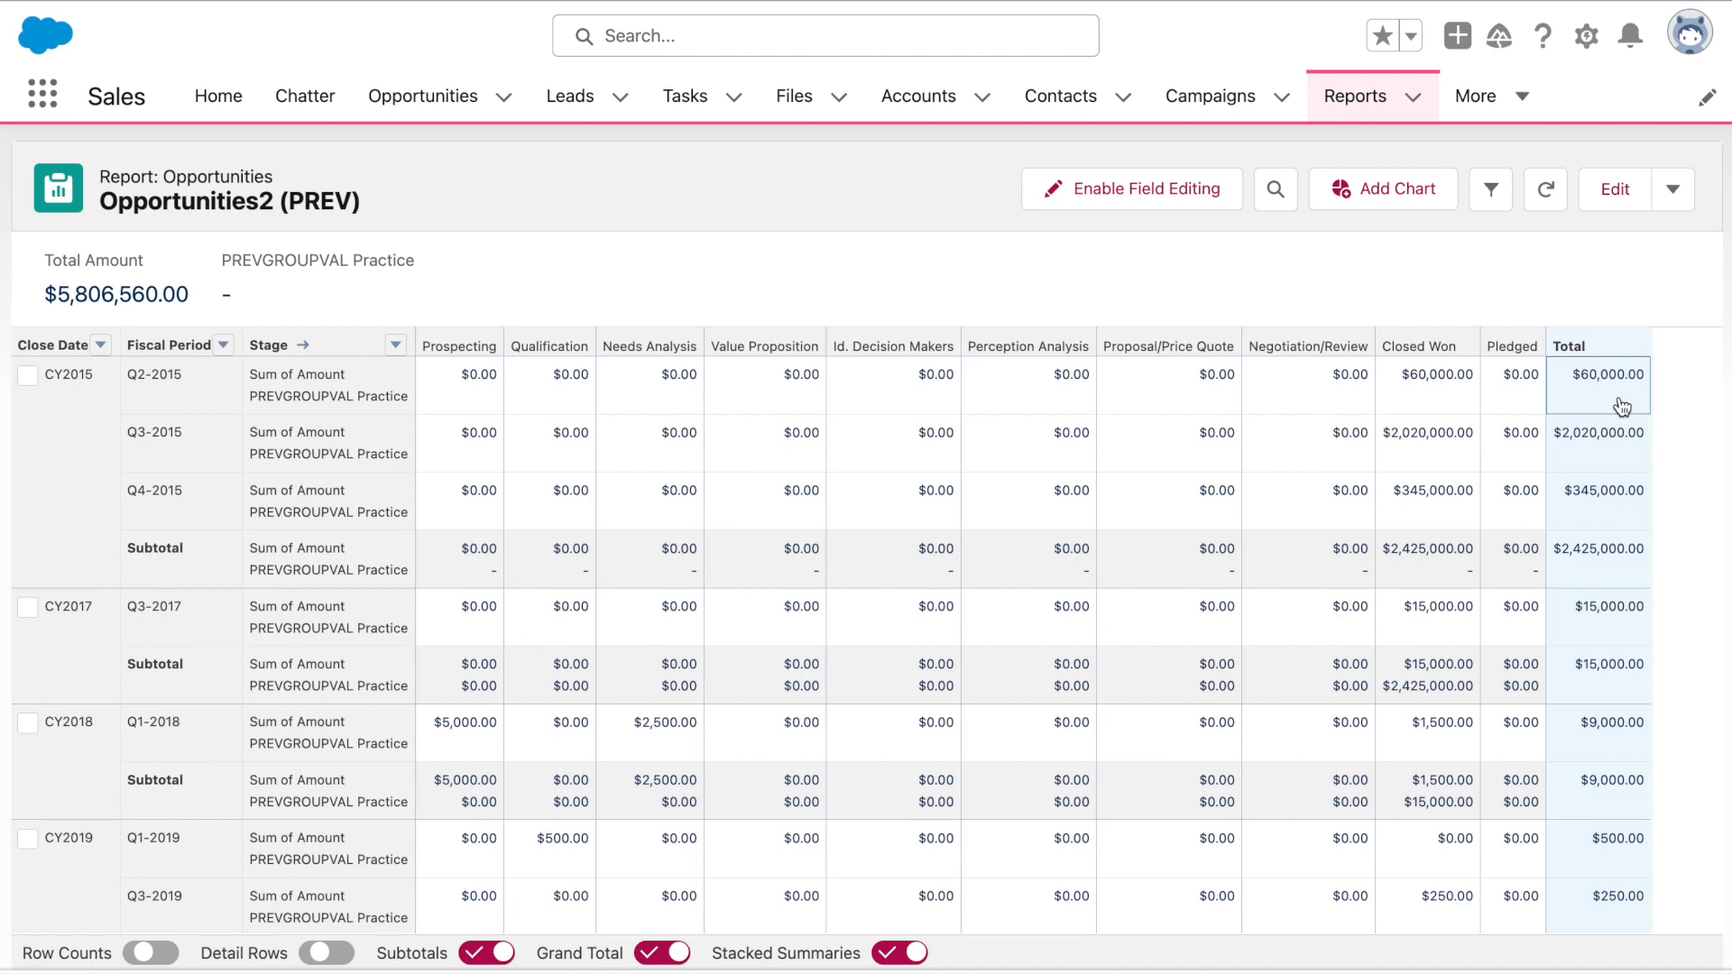
Reopen the PREVGROUPVAL Practice formula and change it to PREVGROUPVAL(AMOUNT:SUM,STAGE_NAME)
left_click(1622, 197)
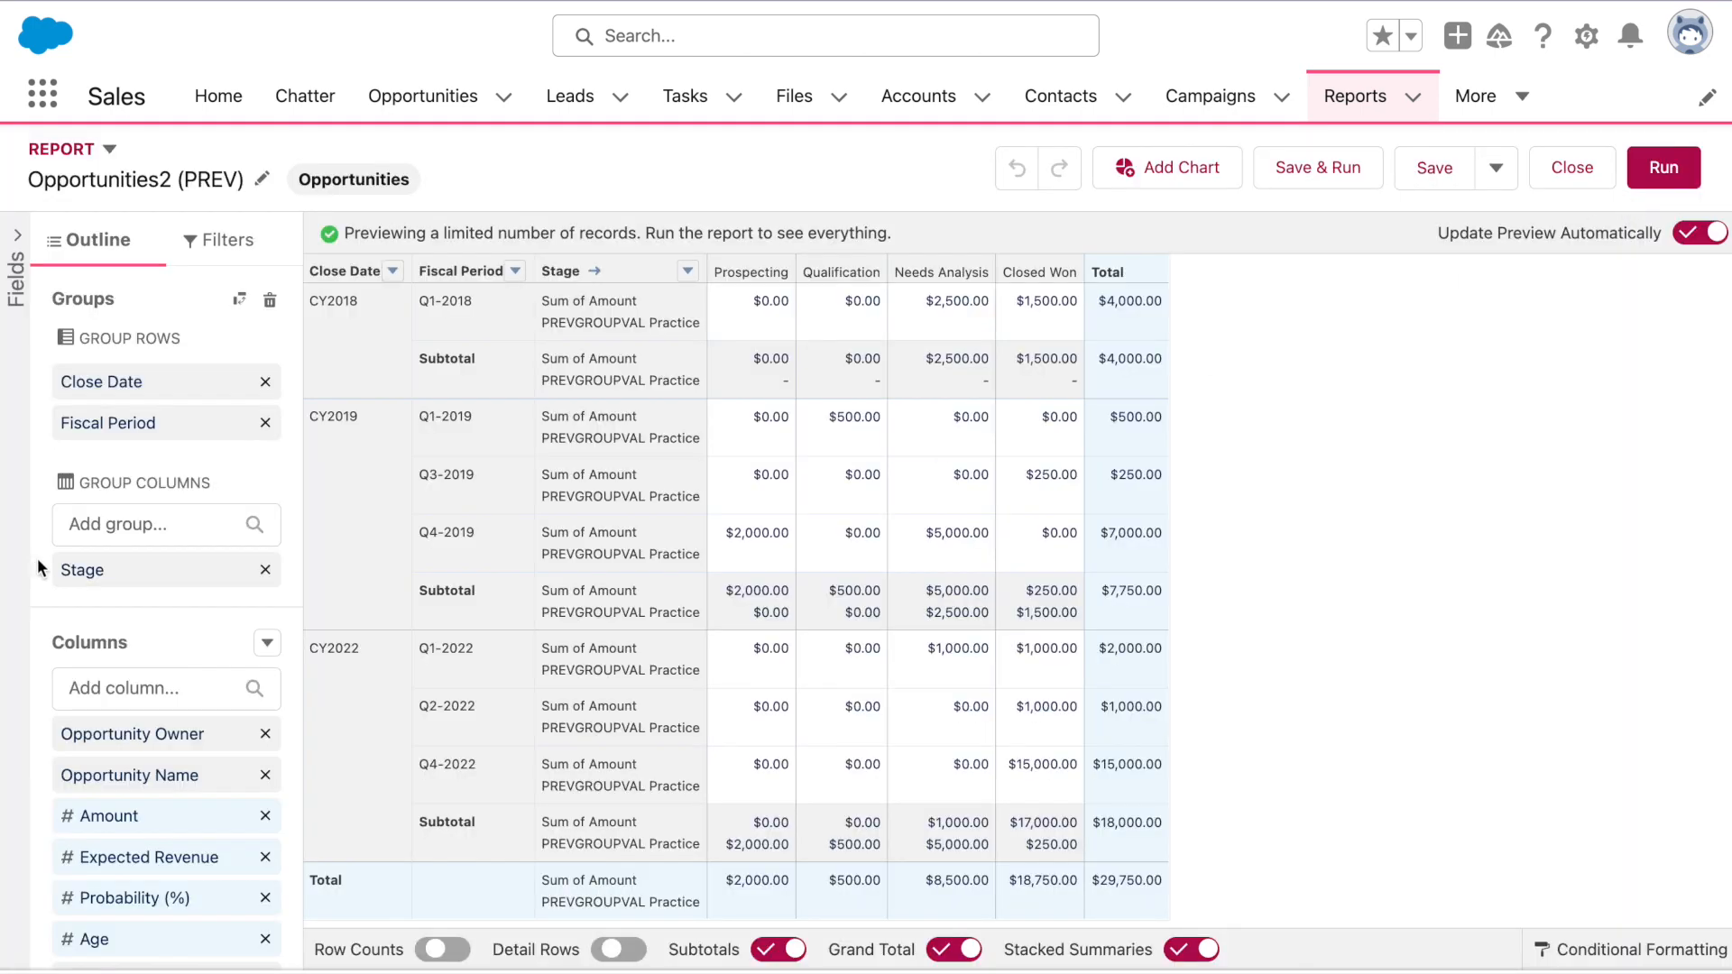
scroll(155, 600, "down", 1)
scroll(155, 594, "down", 1)
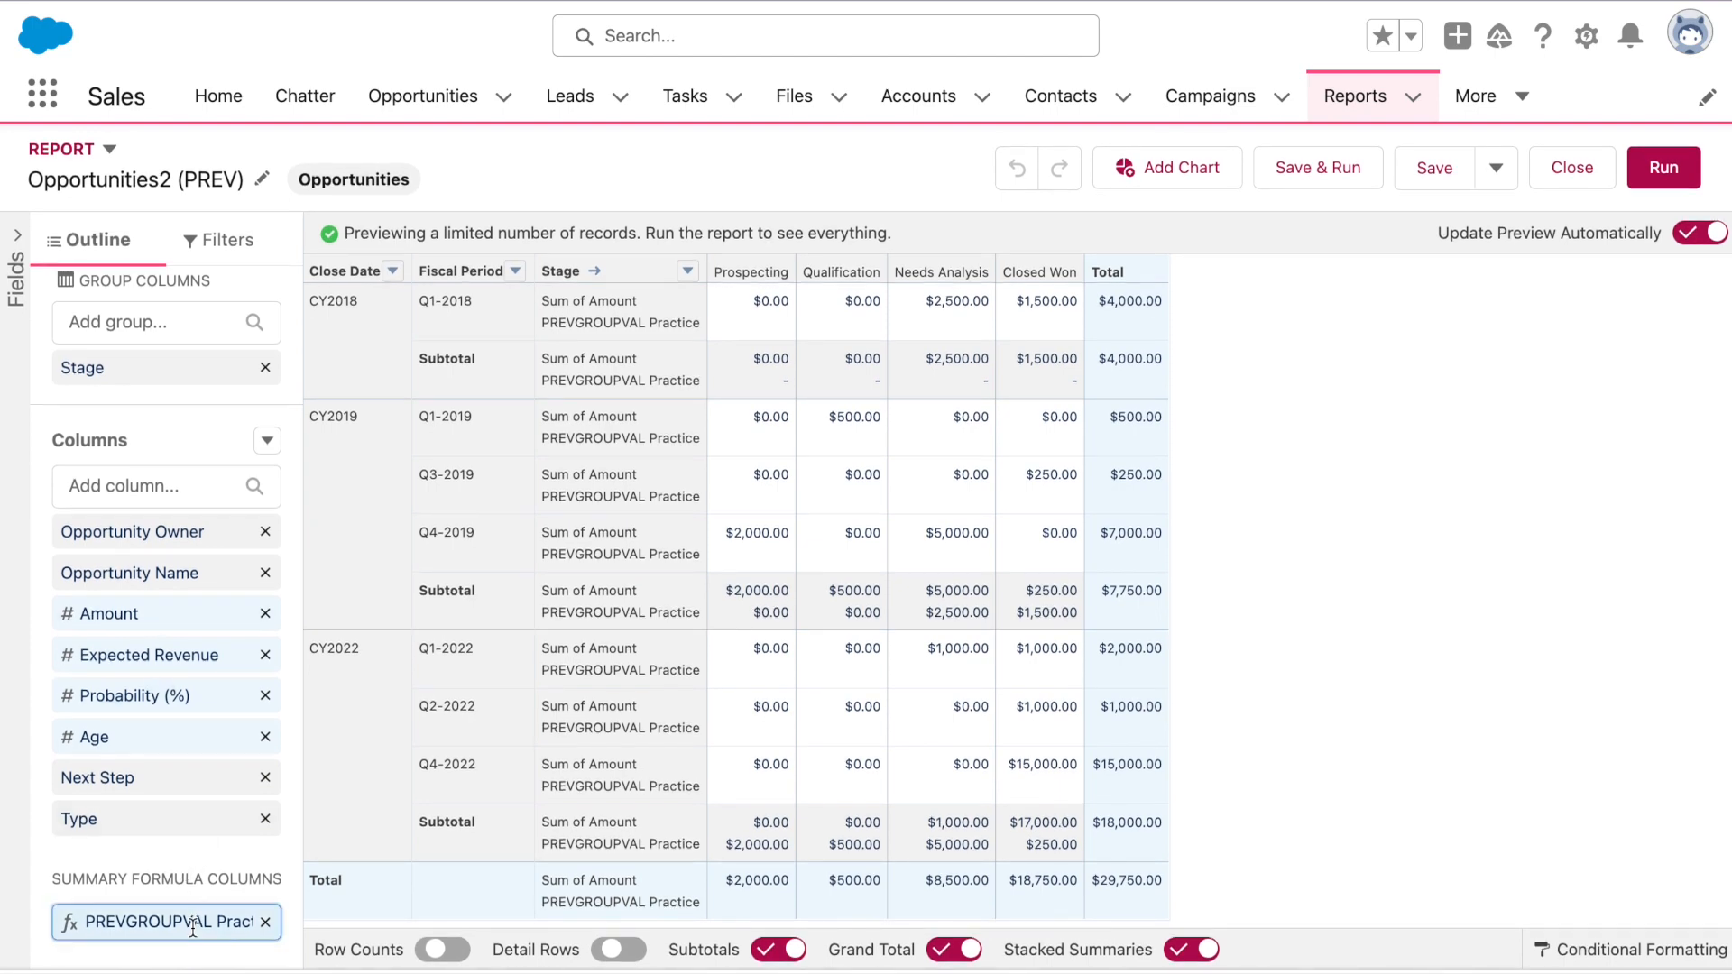
left_click(159, 905)
left_click(1069, 642)
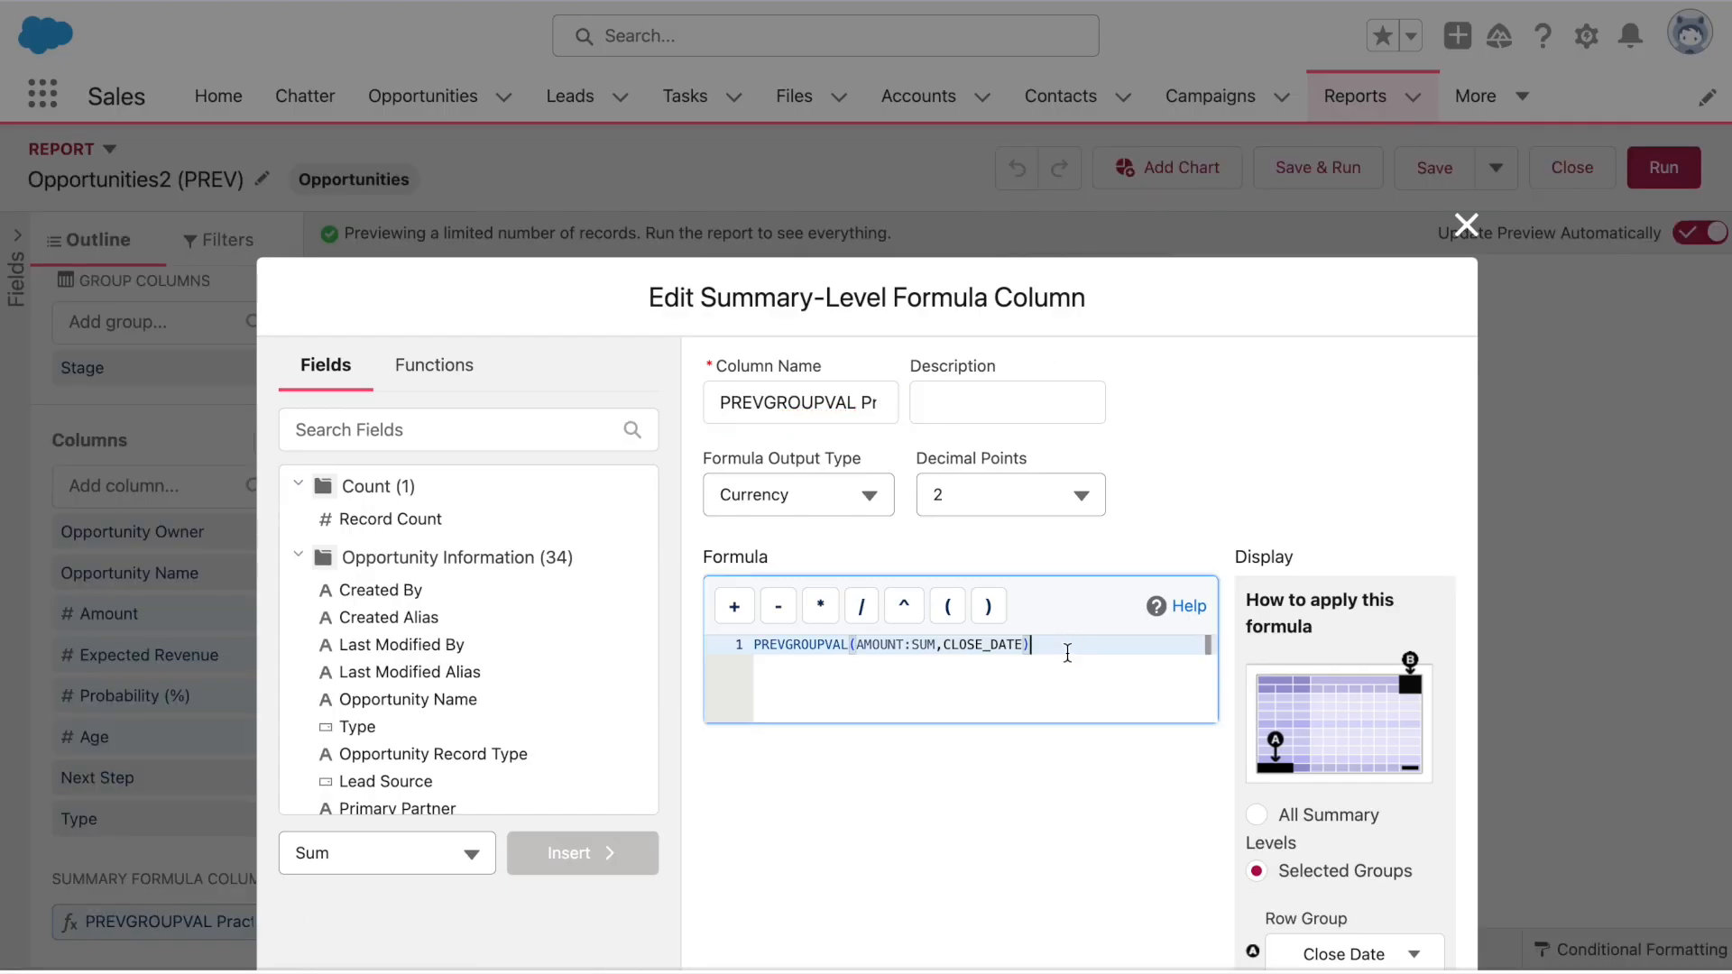
type(")")
left_click_drag(1026, 644, 943, 644)
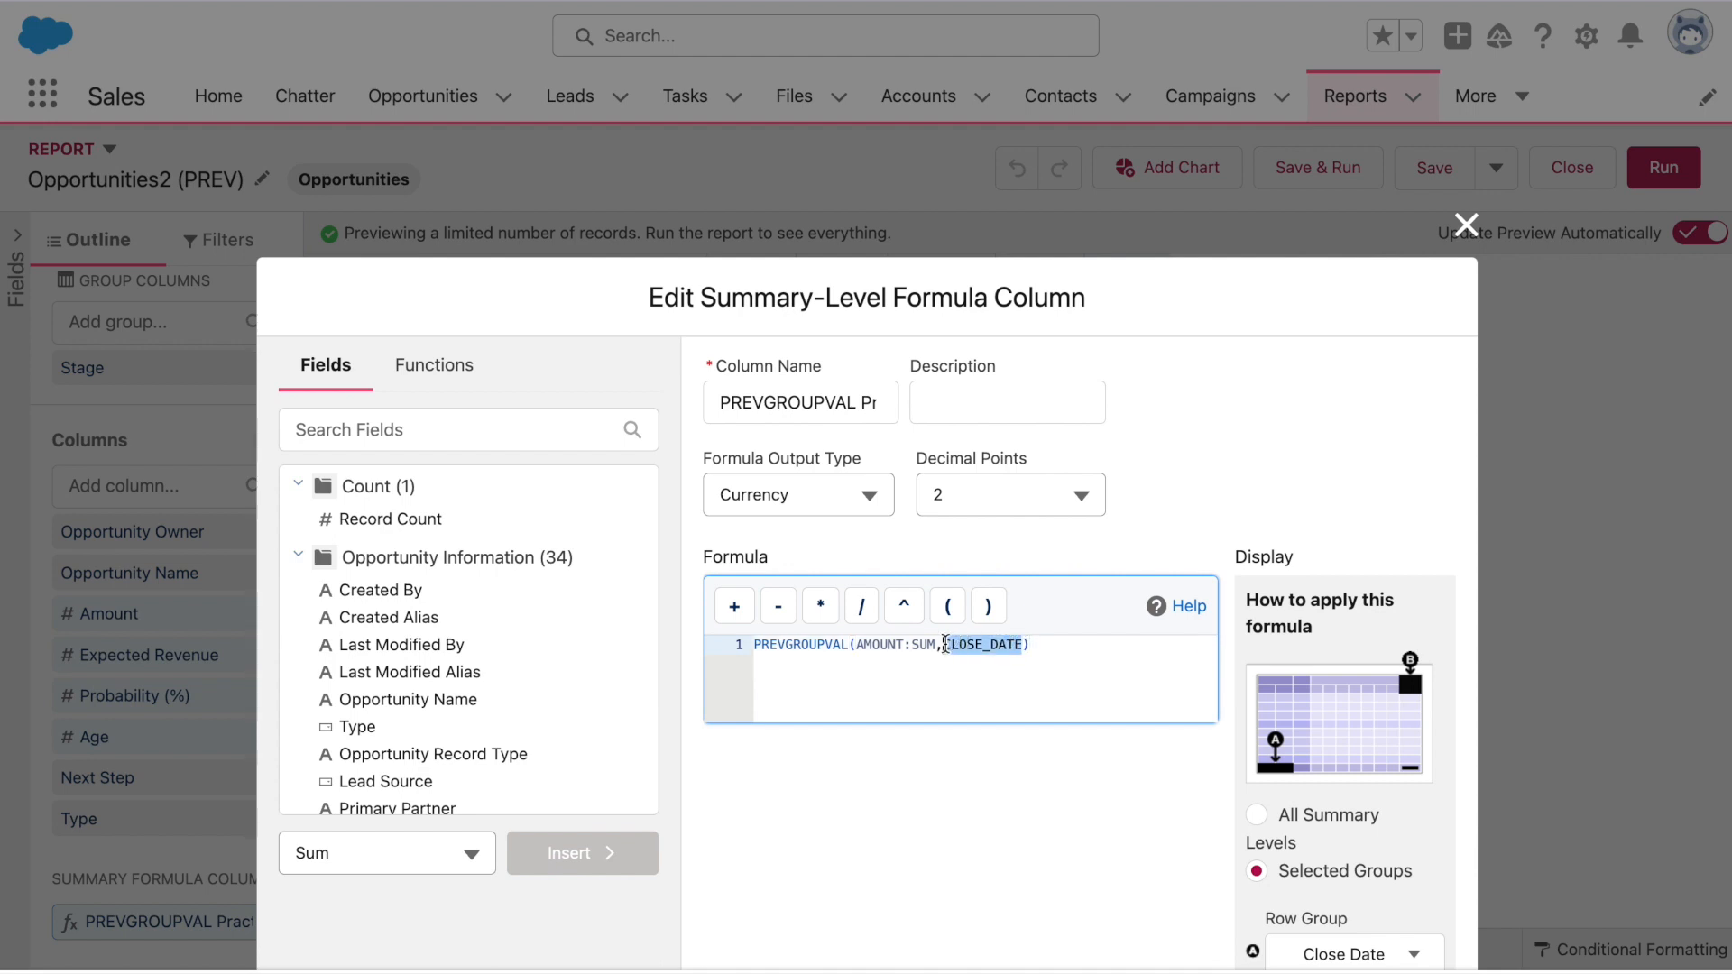
type("STAGE_NAME")
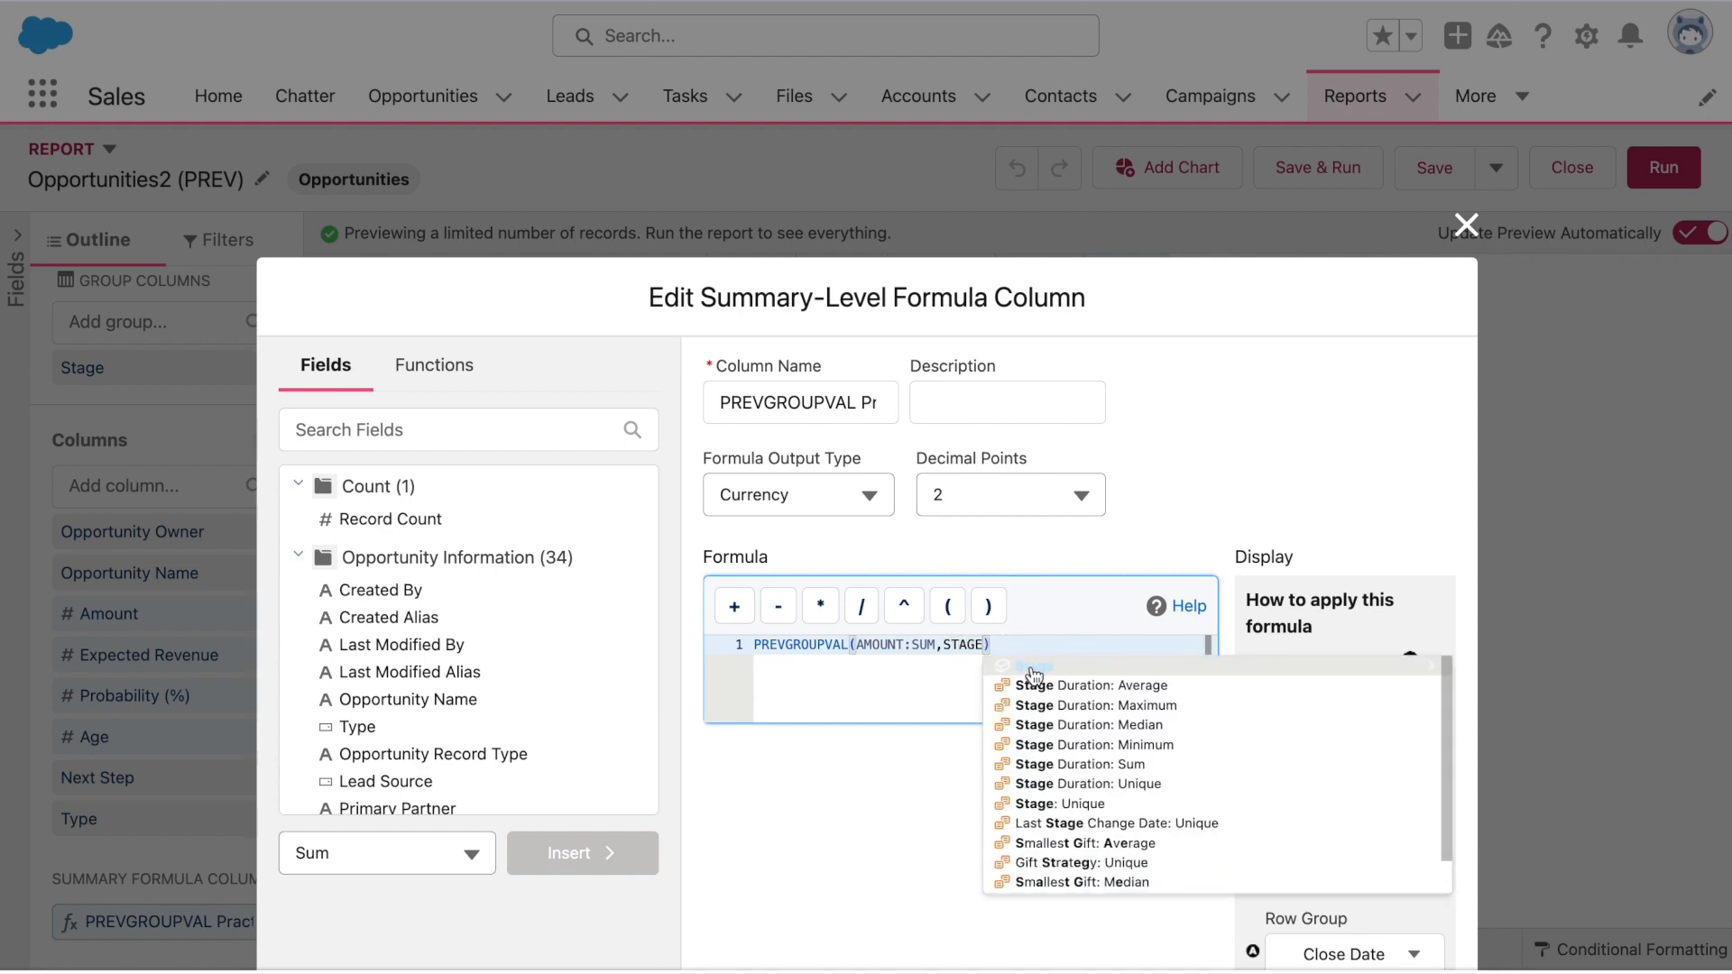
Apply the formula at the Fiscal Period row group with Stage columns, validated
scroll(1225, 673, "down", 3)
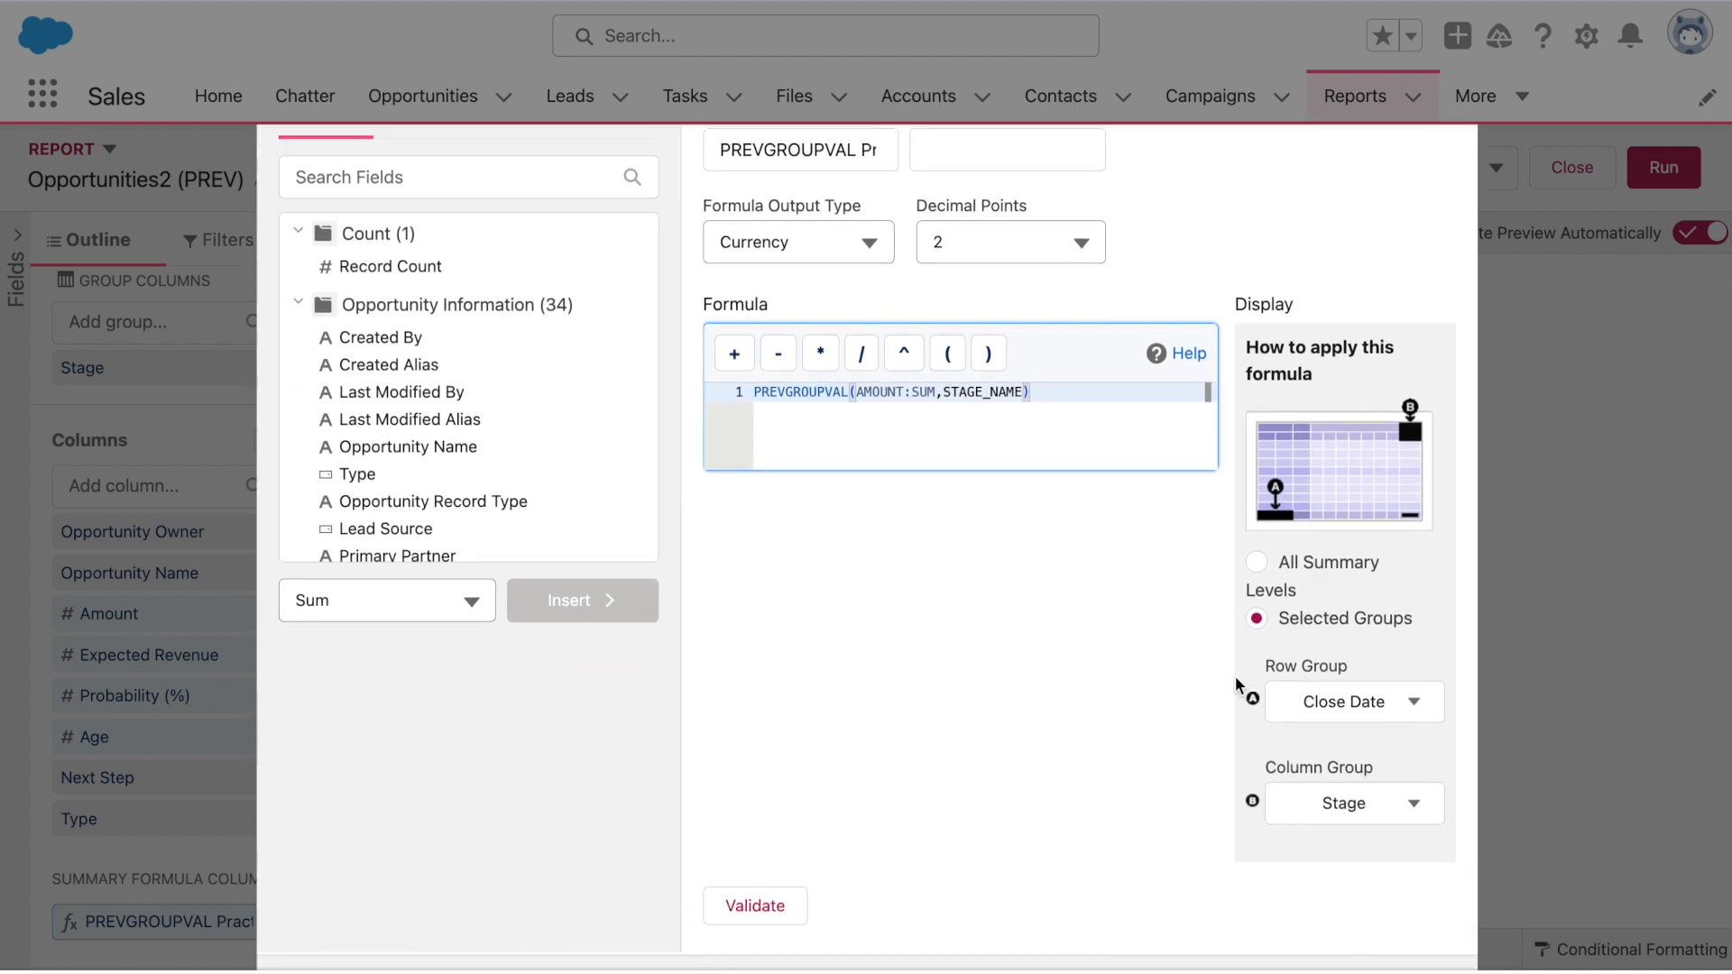
left_click(1313, 703)
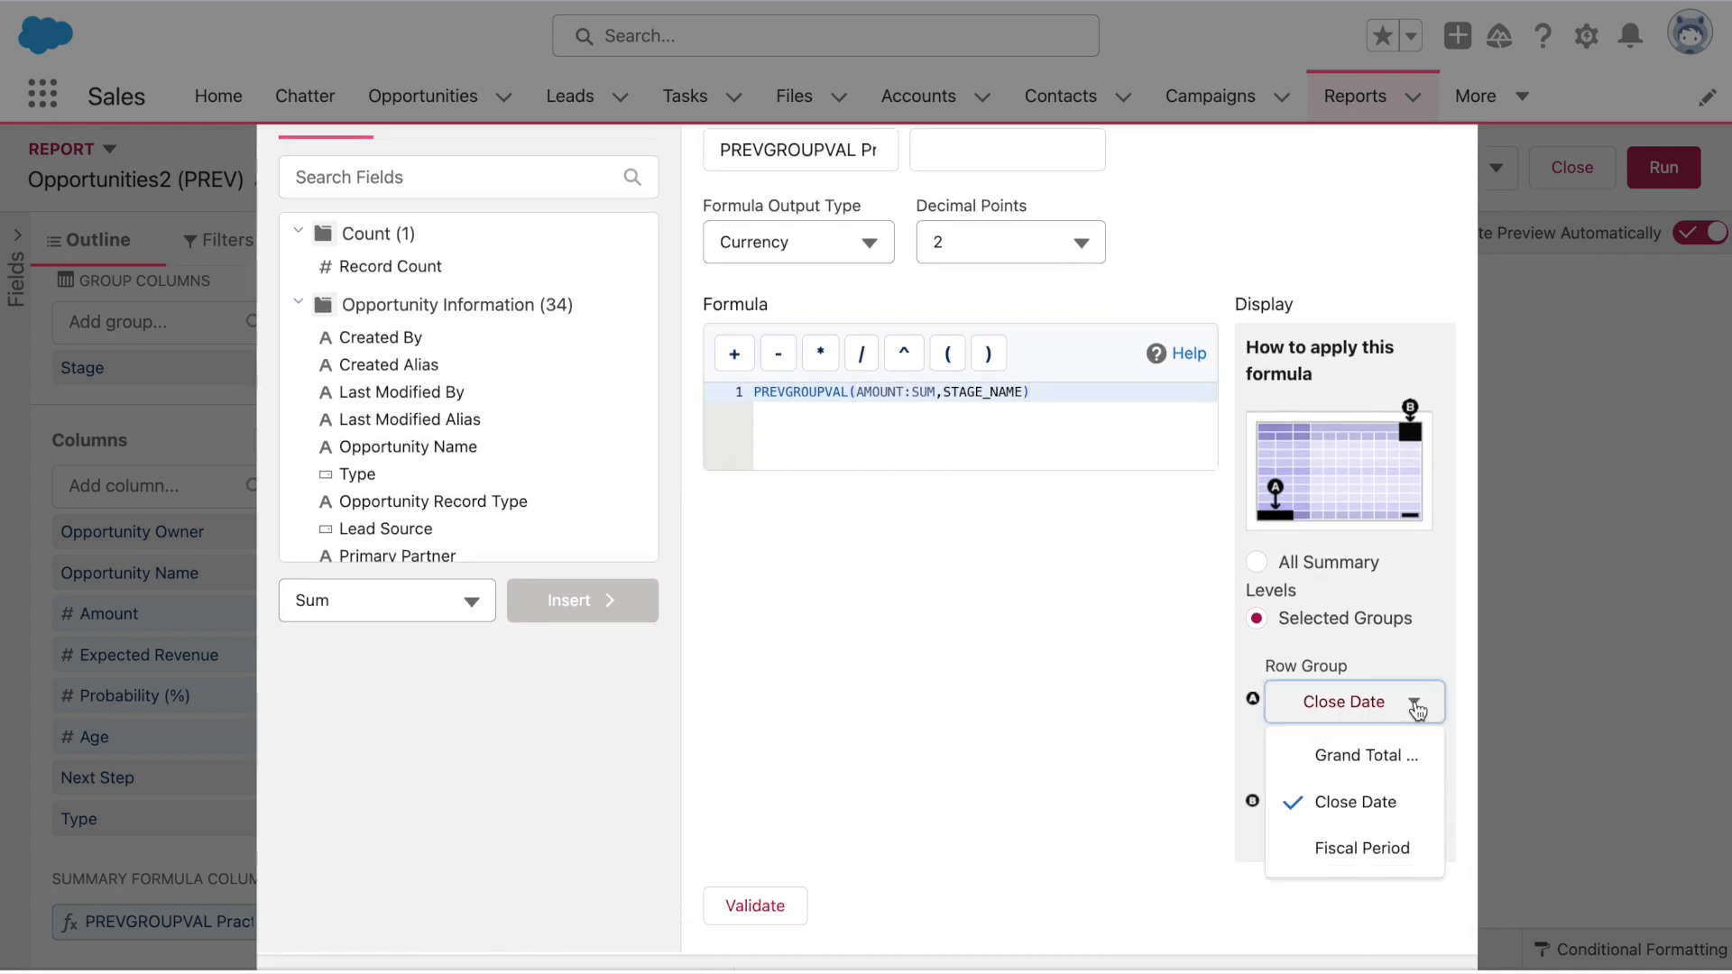
left_click(1412, 848)
left_click(1409, 815)
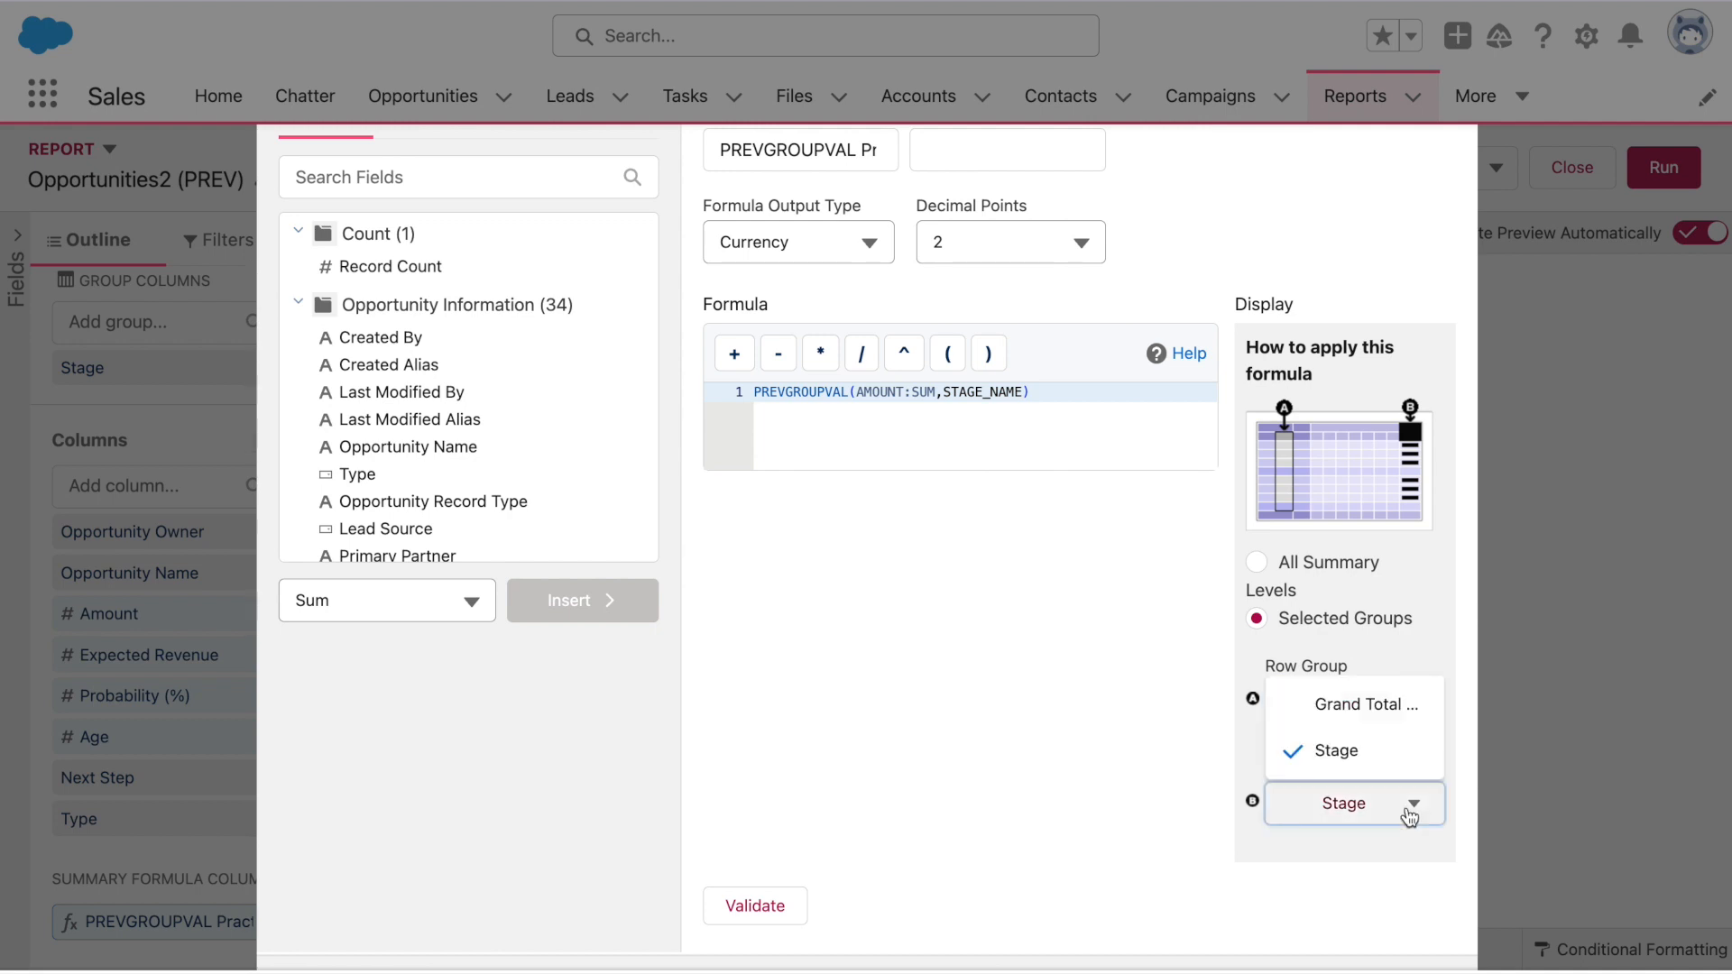
left_click(1410, 817)
left_click(755, 906)
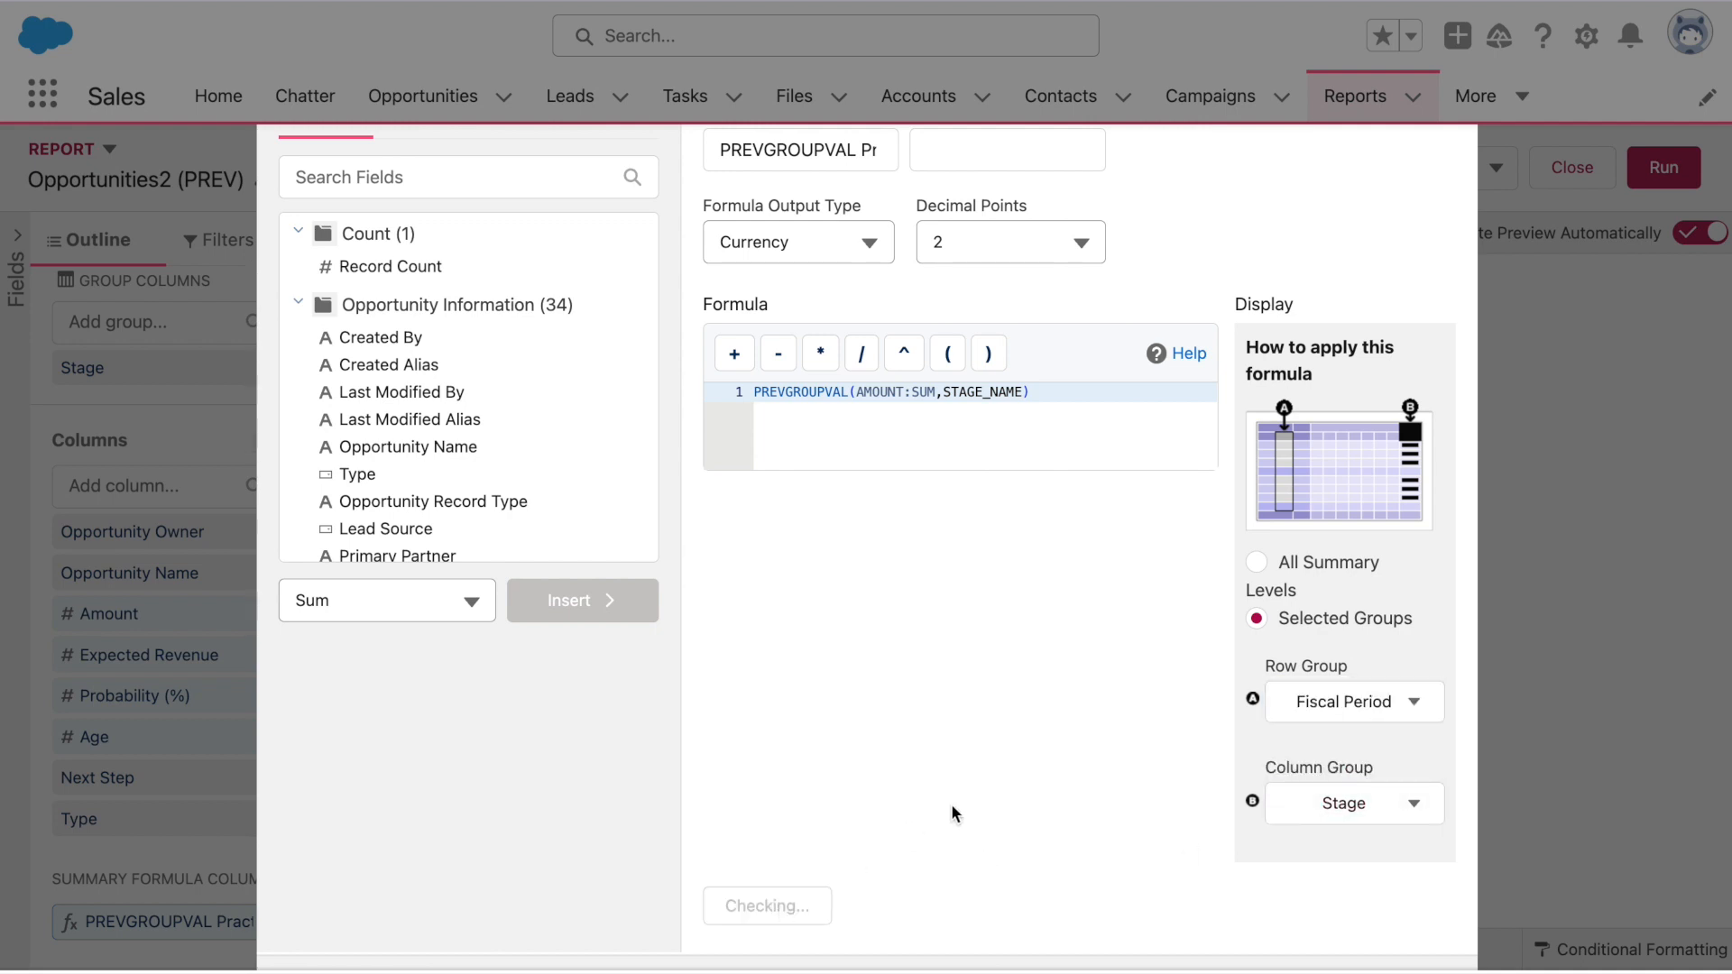
scroll(951, 804, "down", 3)
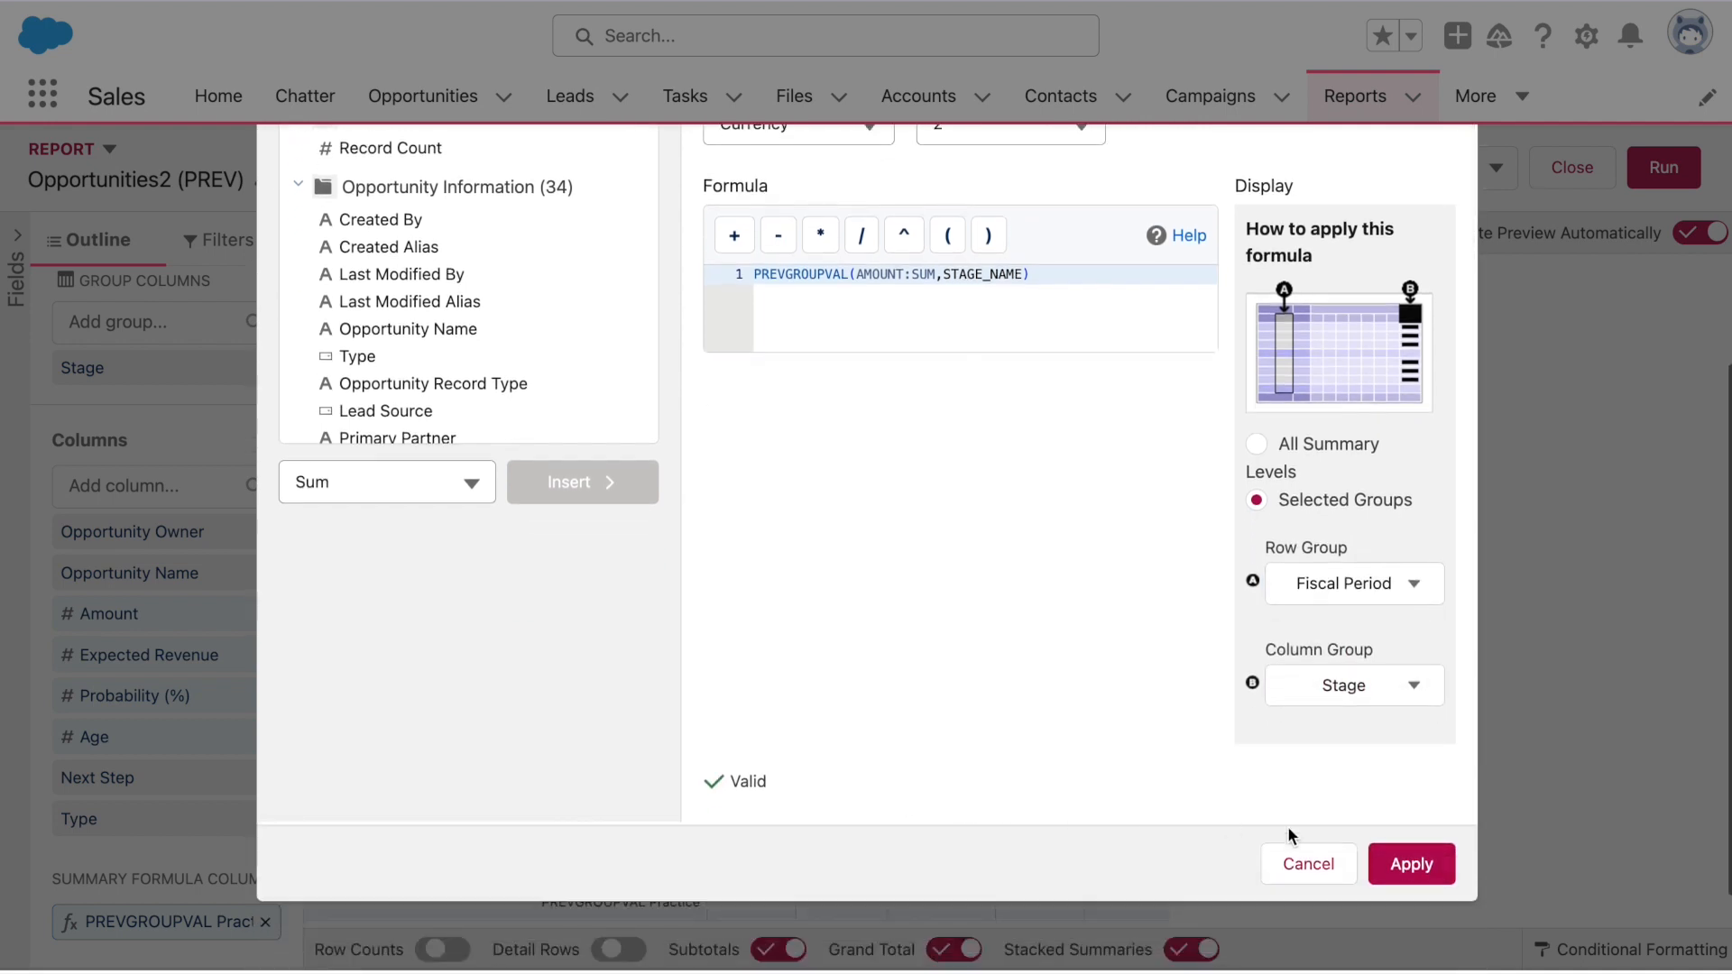
left_click(1401, 859)
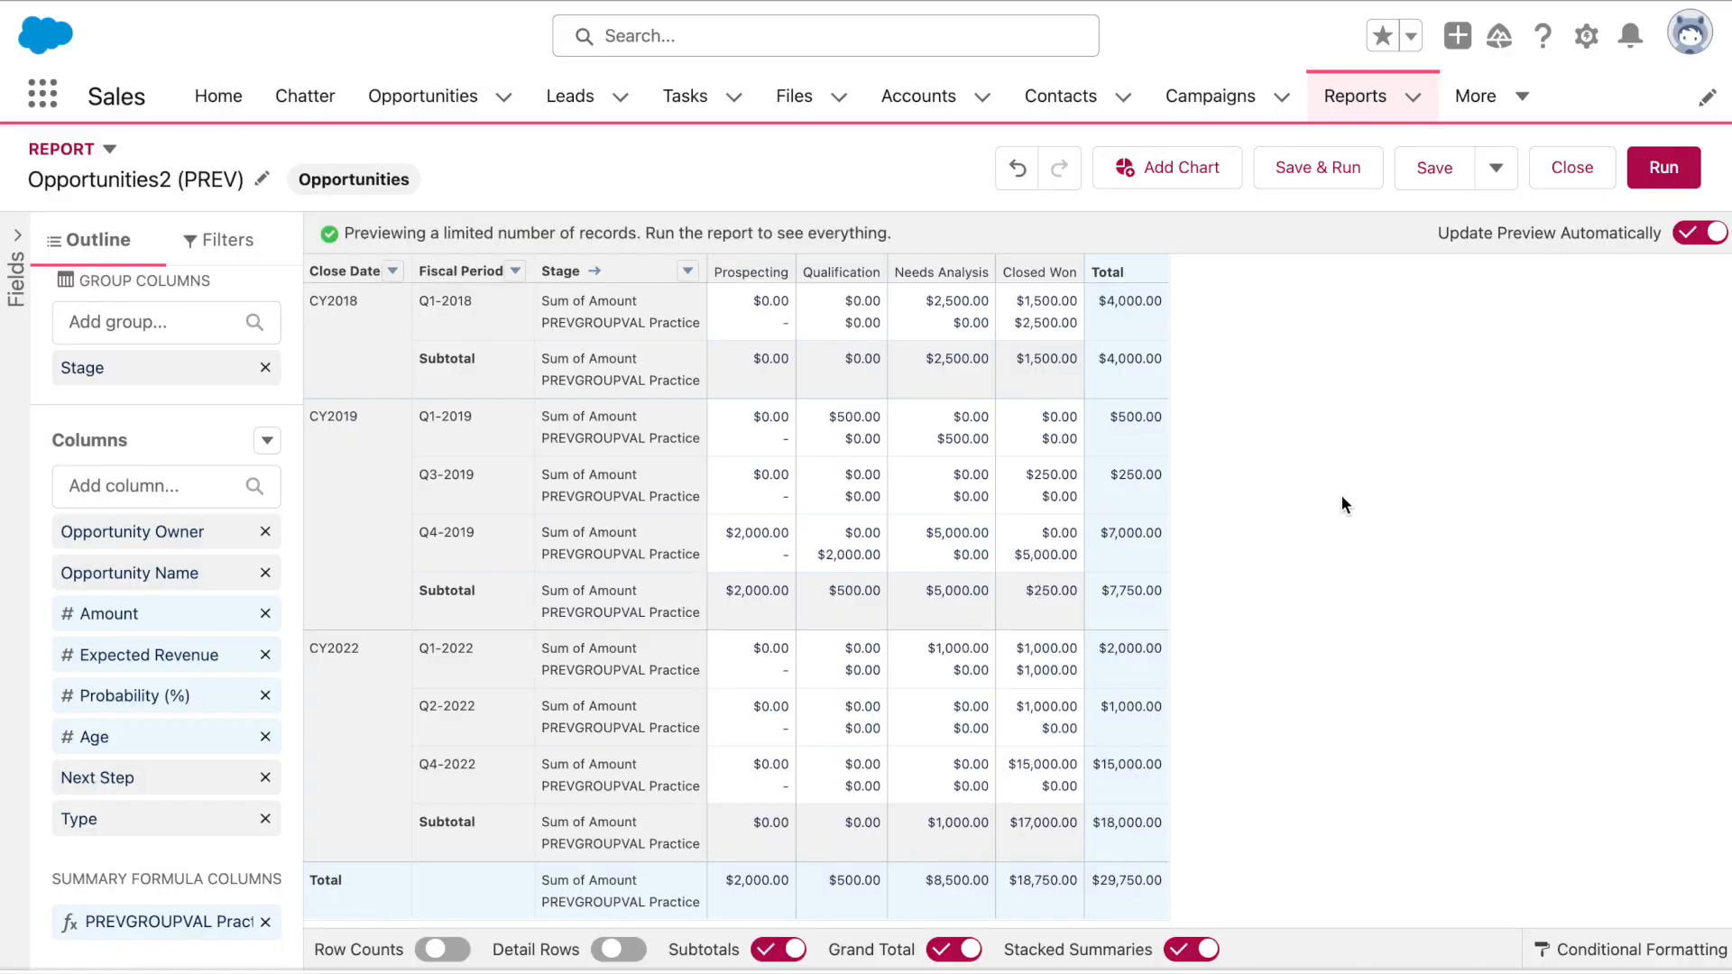
Save and run the report, then return to the report editor
left_click(1318, 168)
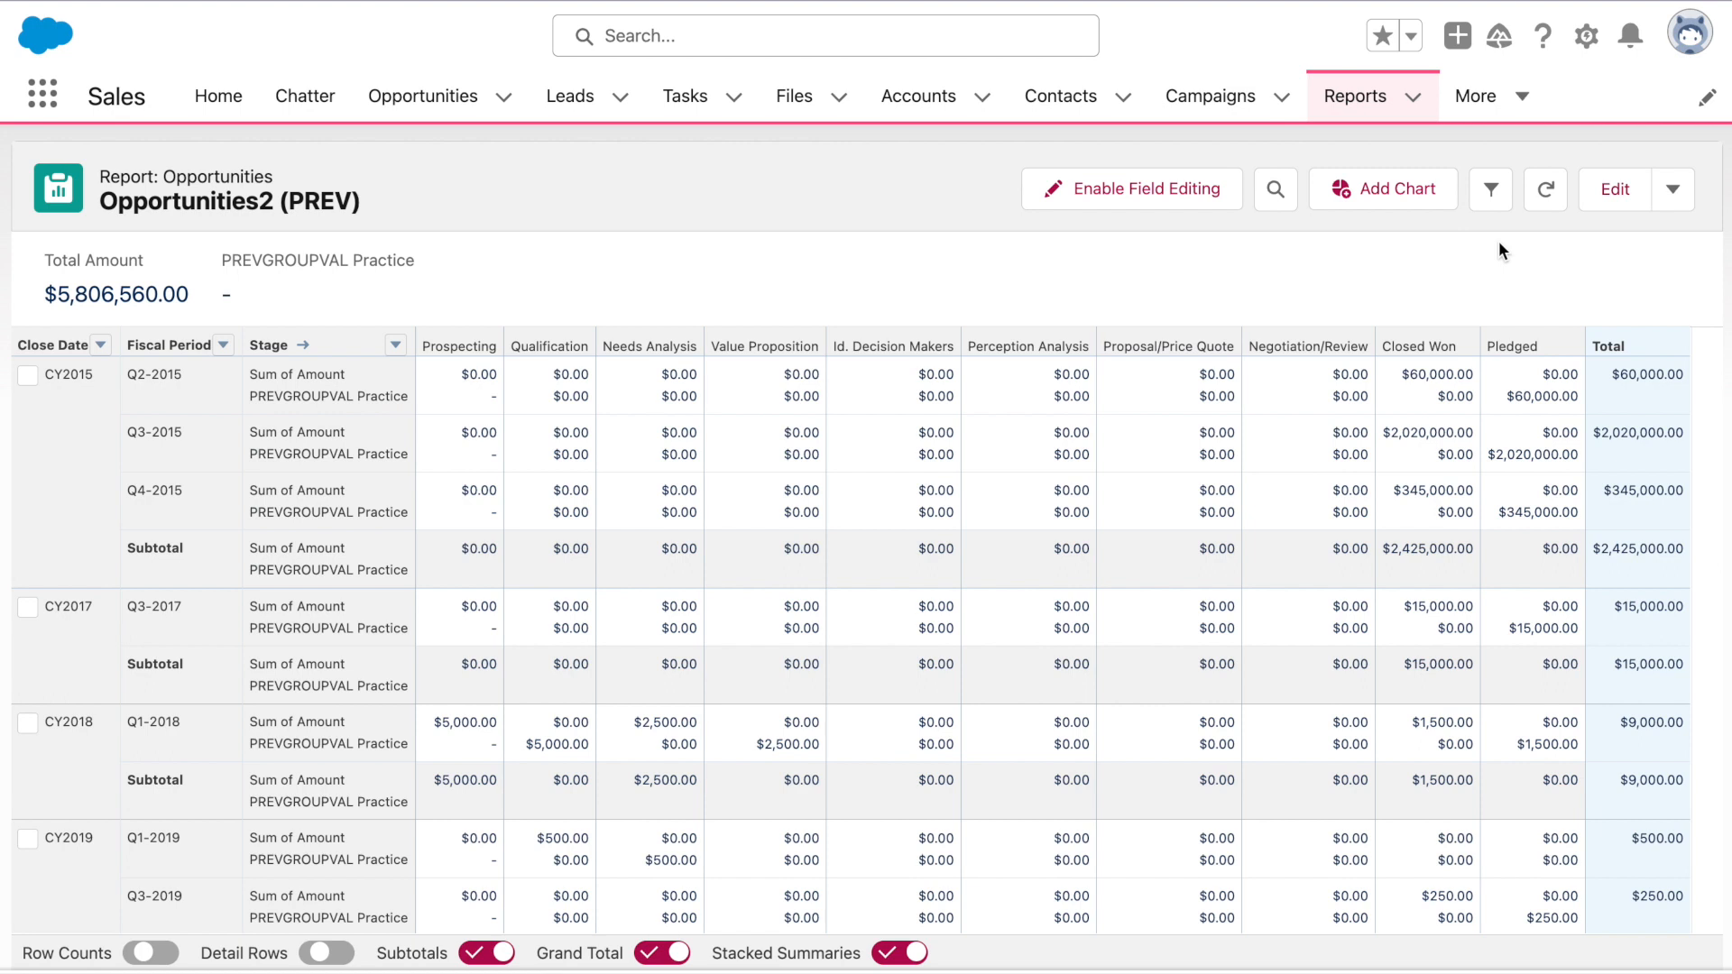
left_click(1583, 207)
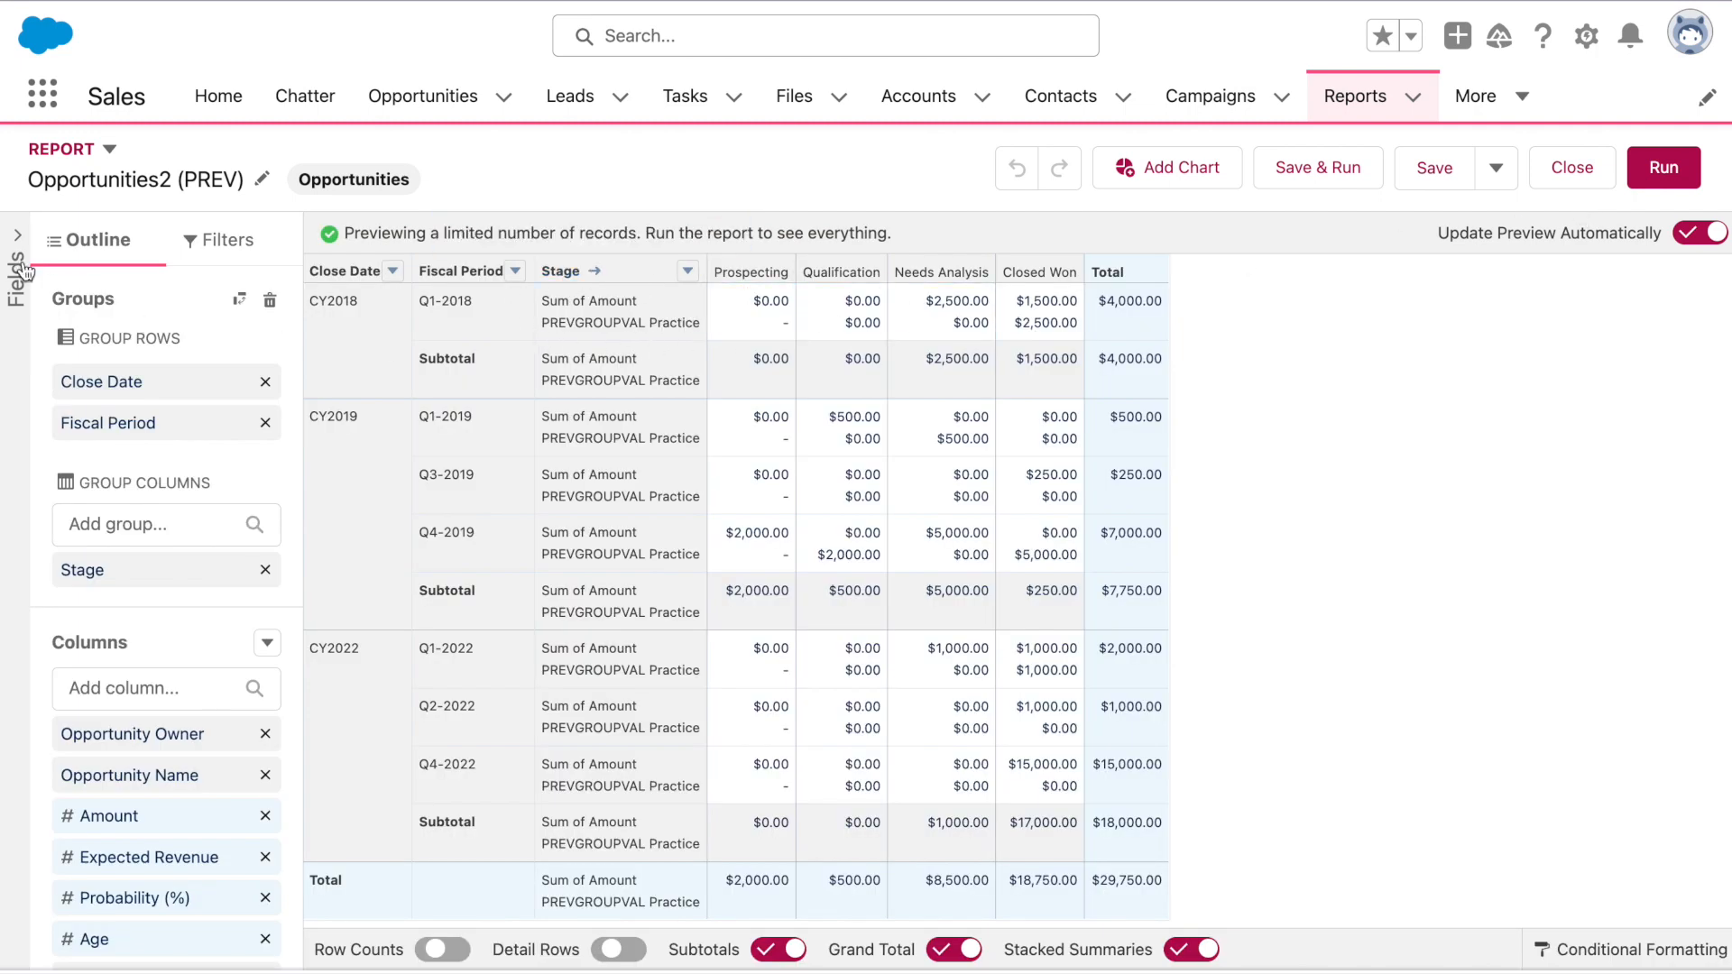
Delete the PREVGROUPVAL Practice column from the field list and start a new summary formula column
left_click(14, 240)
left_click(297, 317)
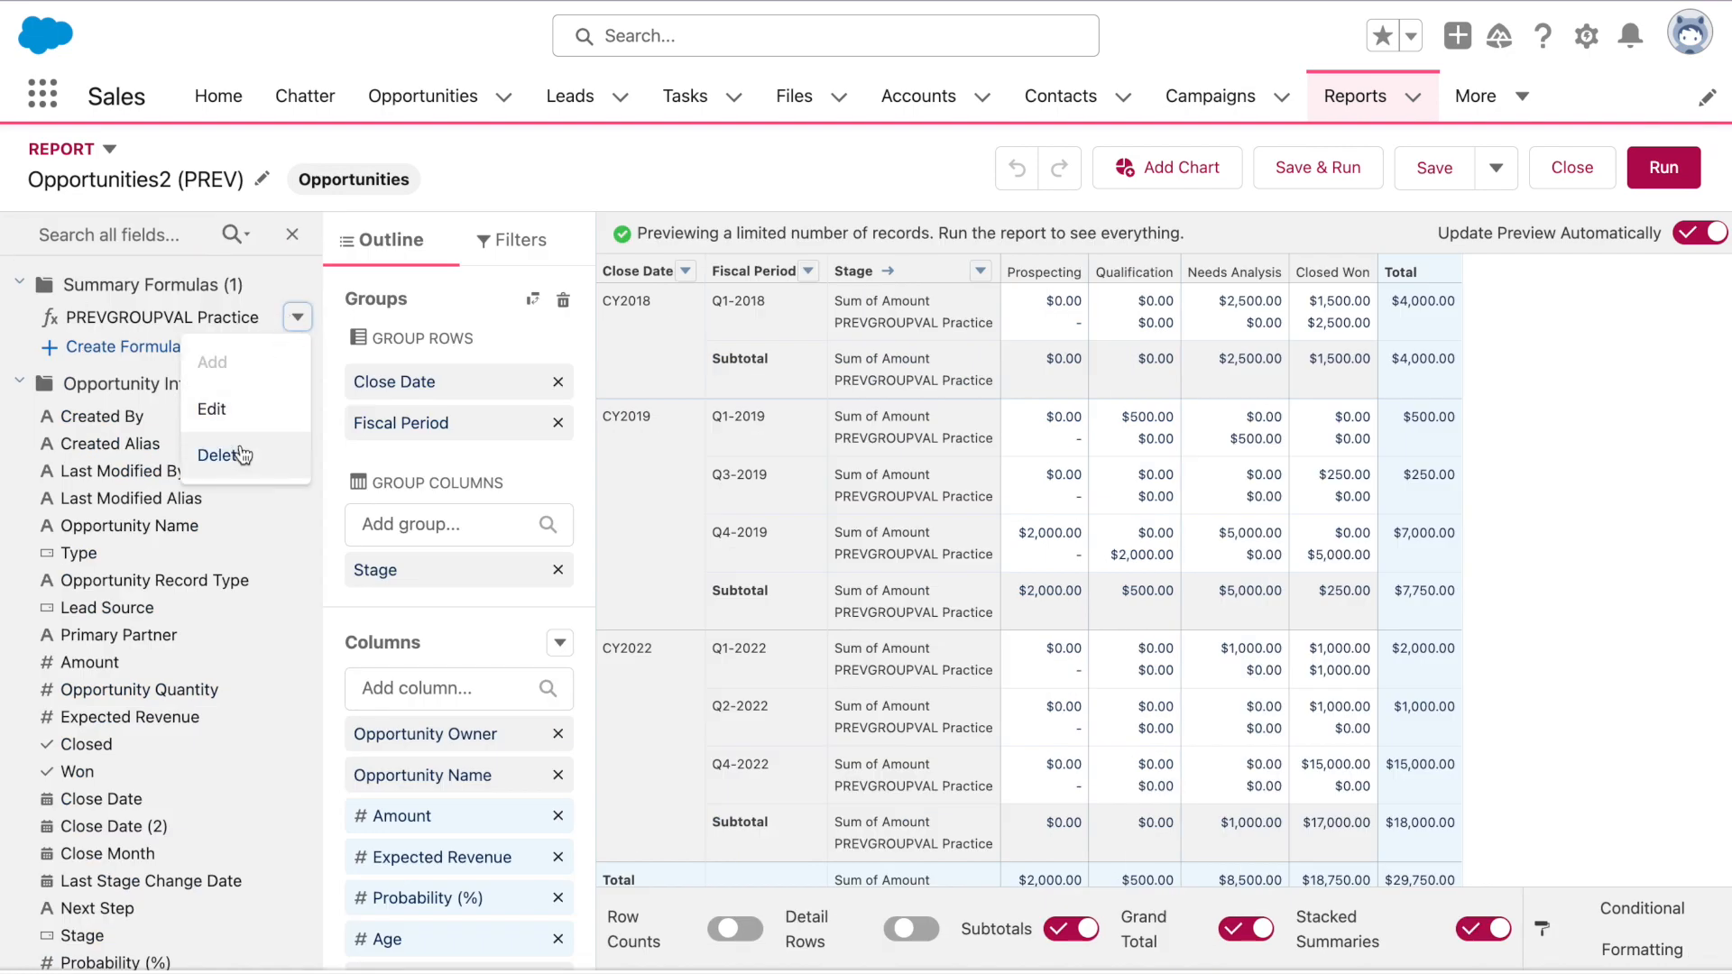
left_click(240, 455)
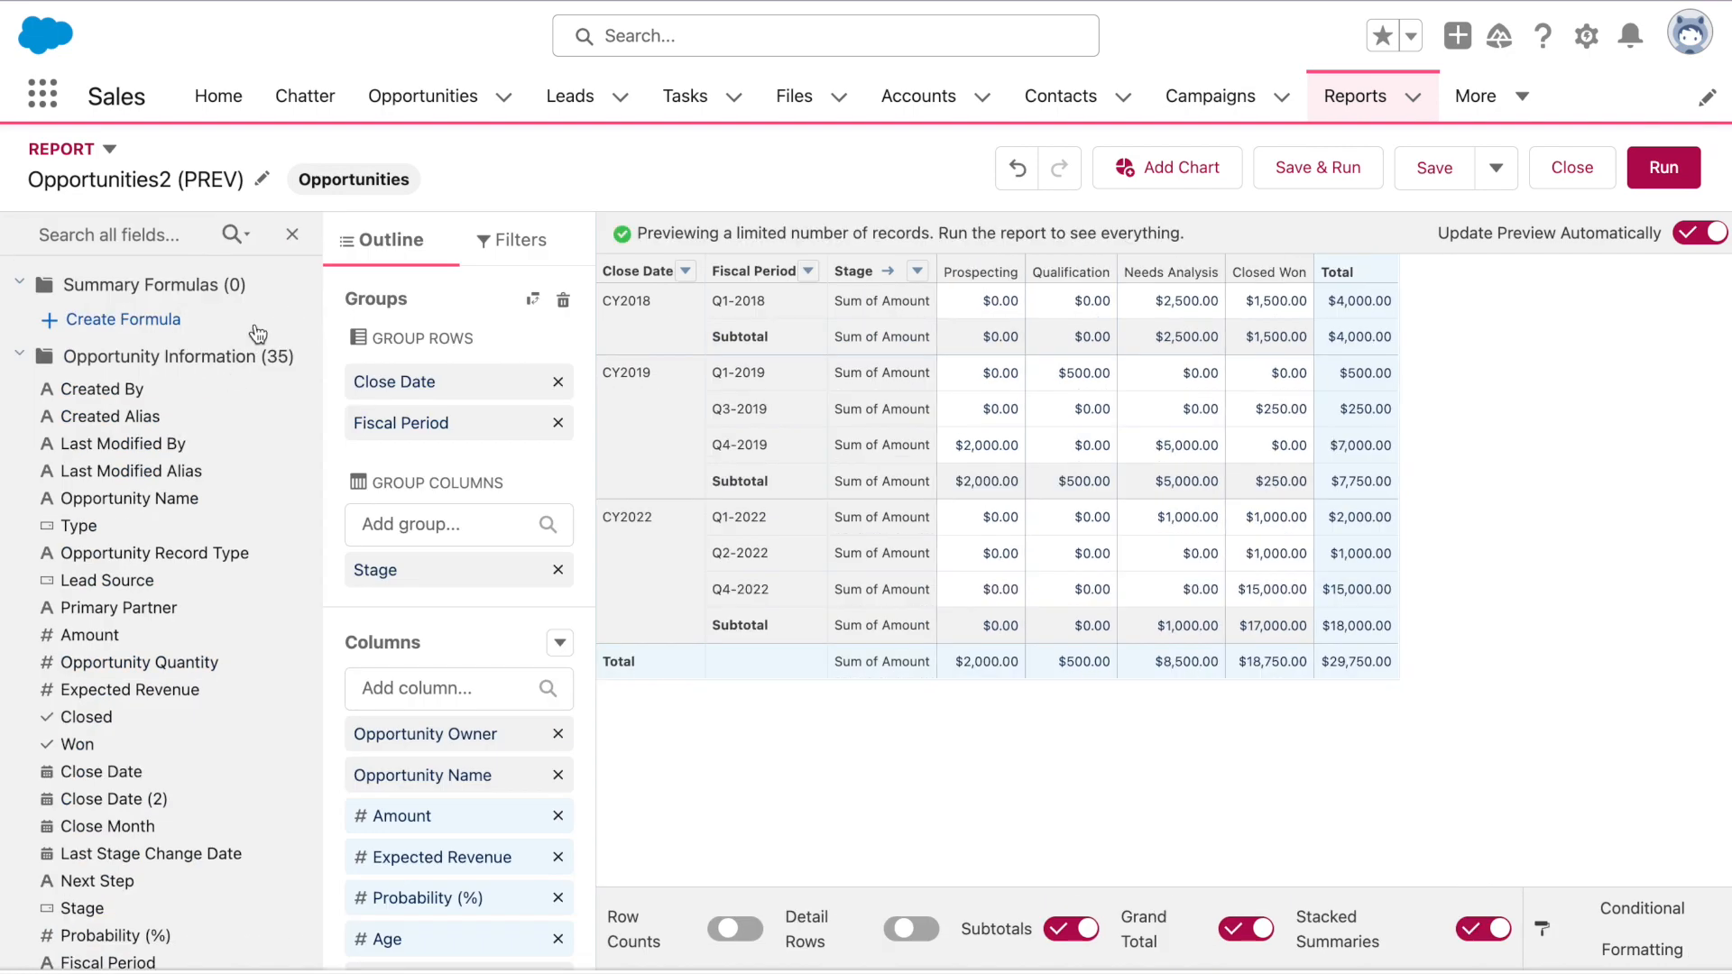
left_click(290, 234)
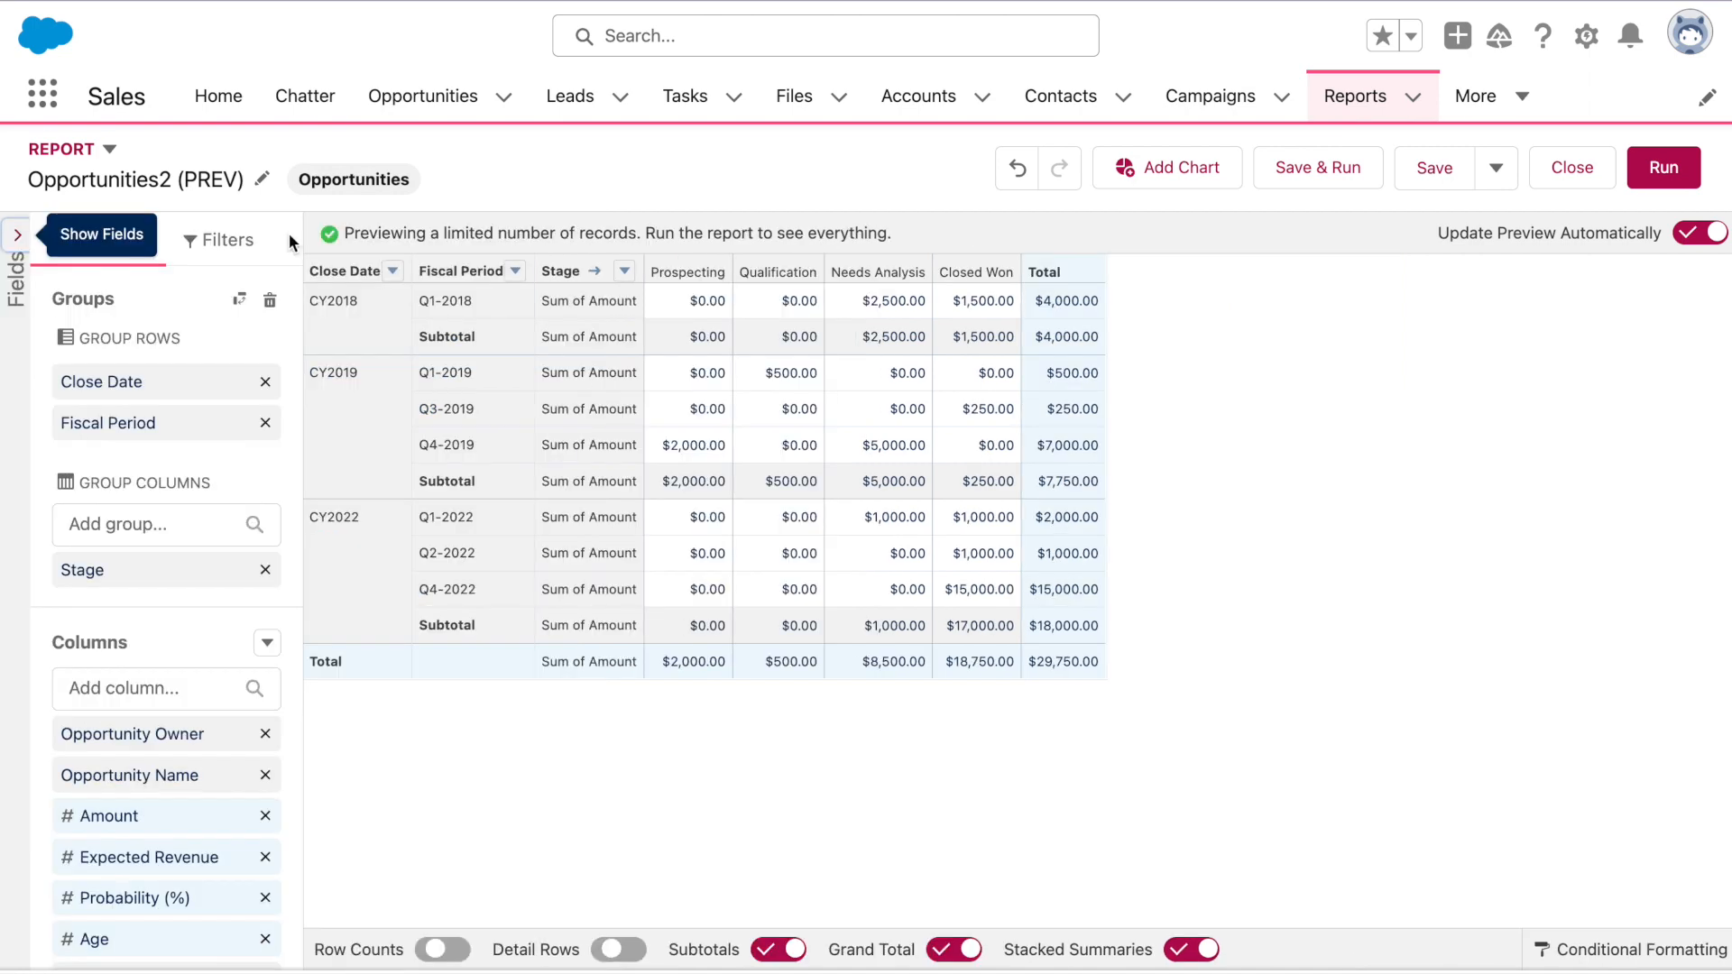
left_click(266, 643)
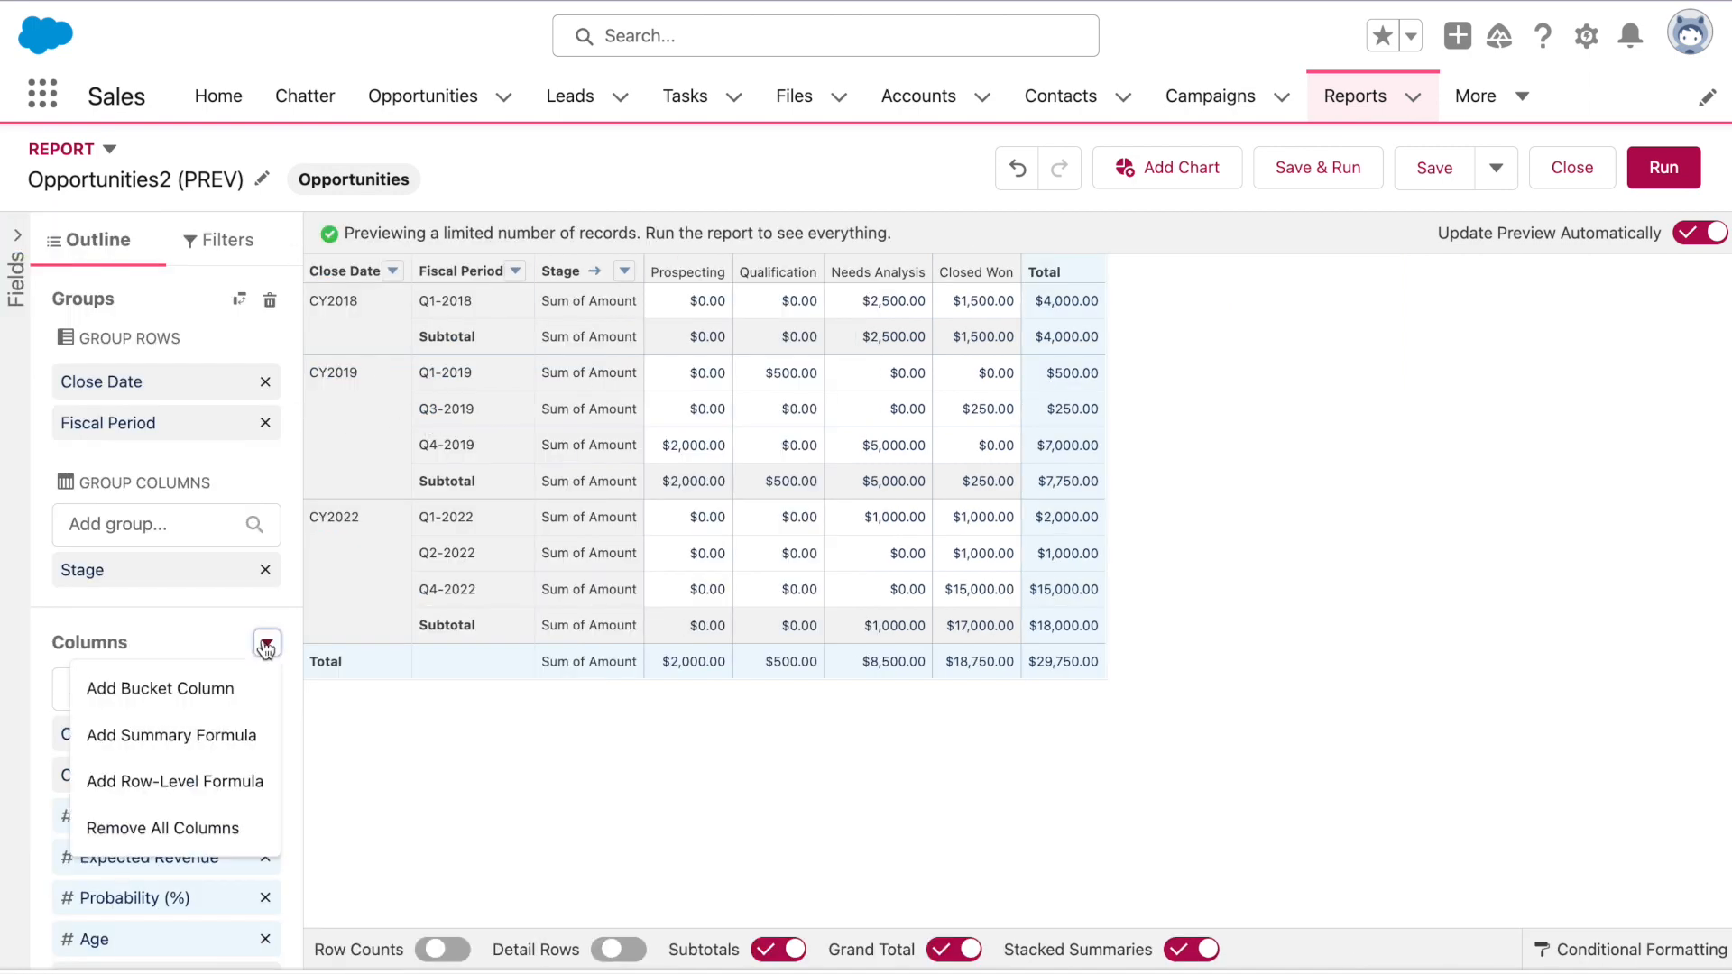
left_click(236, 732)
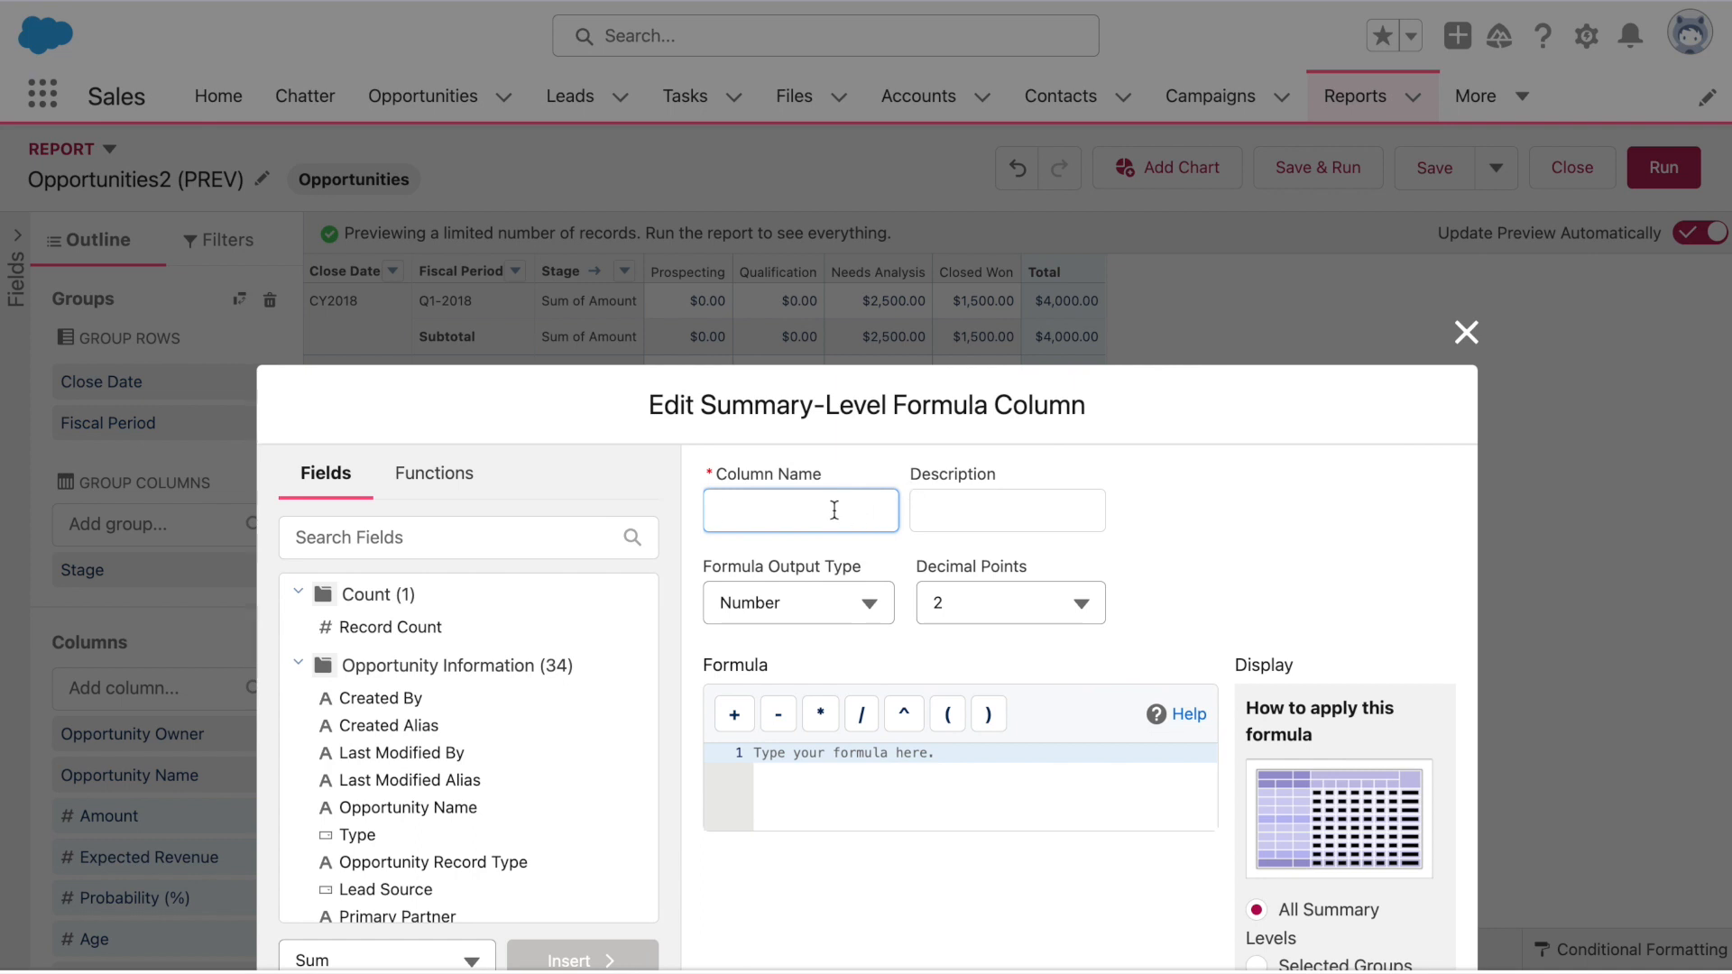
Name the new formula column Diff and set its output type to Currency
type("Diff")
left_click(812, 603)
left_click(812, 752)
Enter PARENTGROUPVAL - PREVGROUPVAL in the formula using autocomplete
left_click(815, 760)
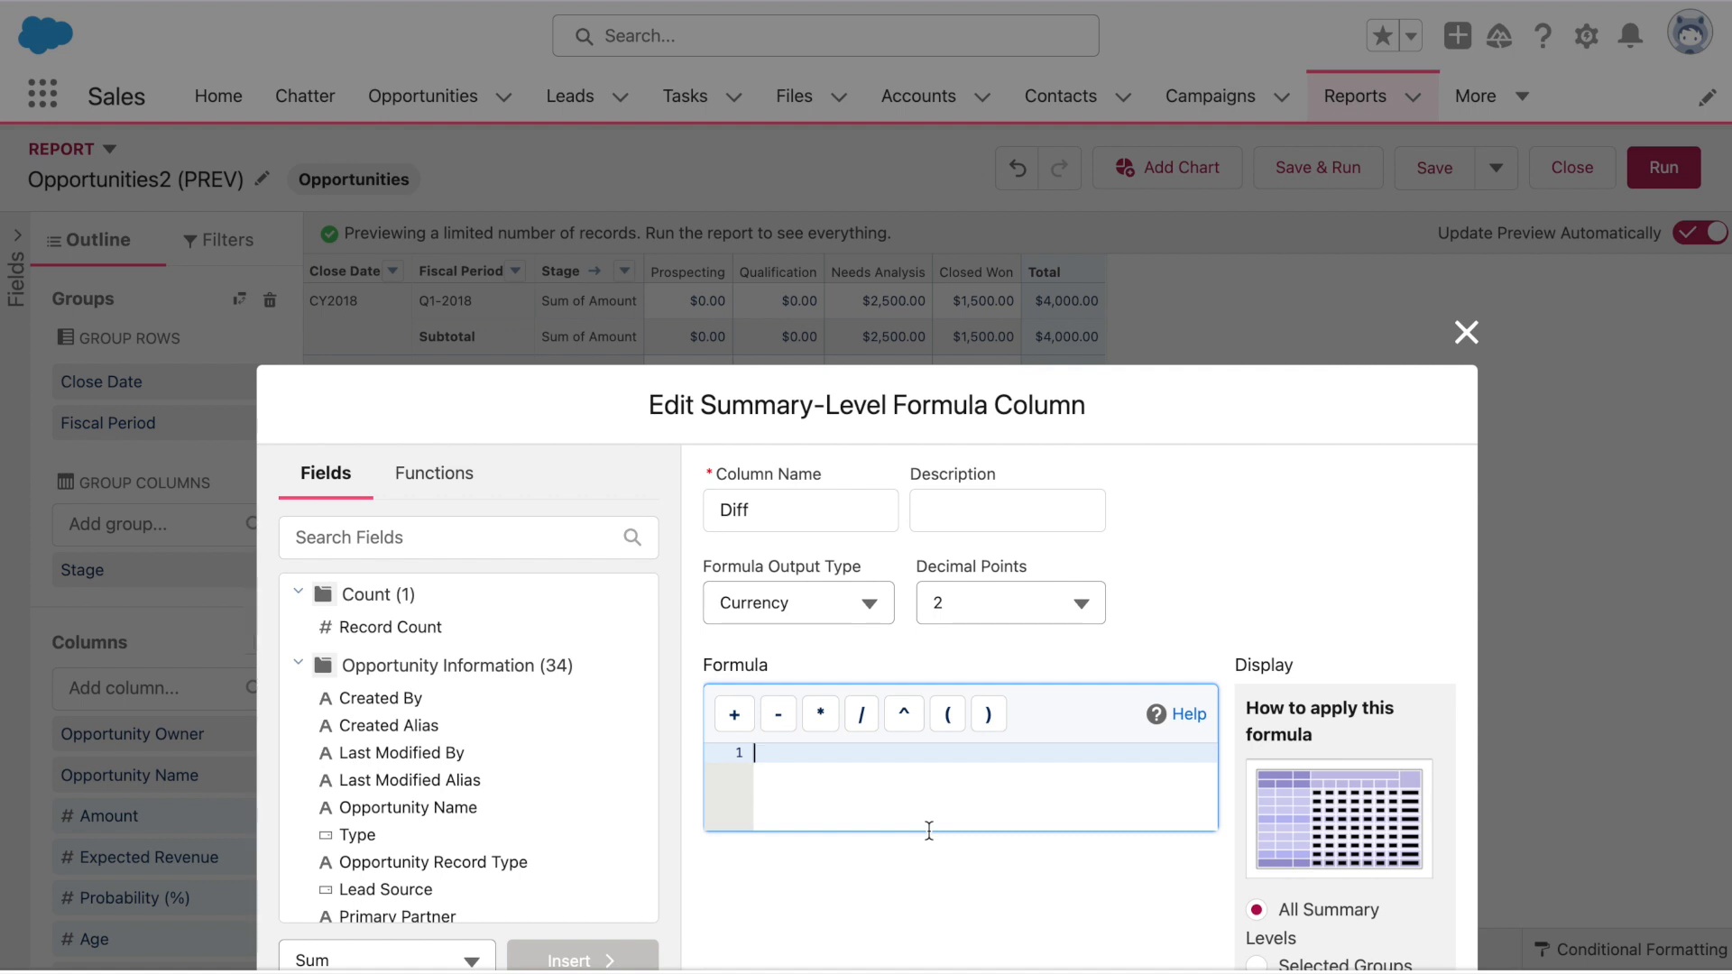
type("ORAEN")
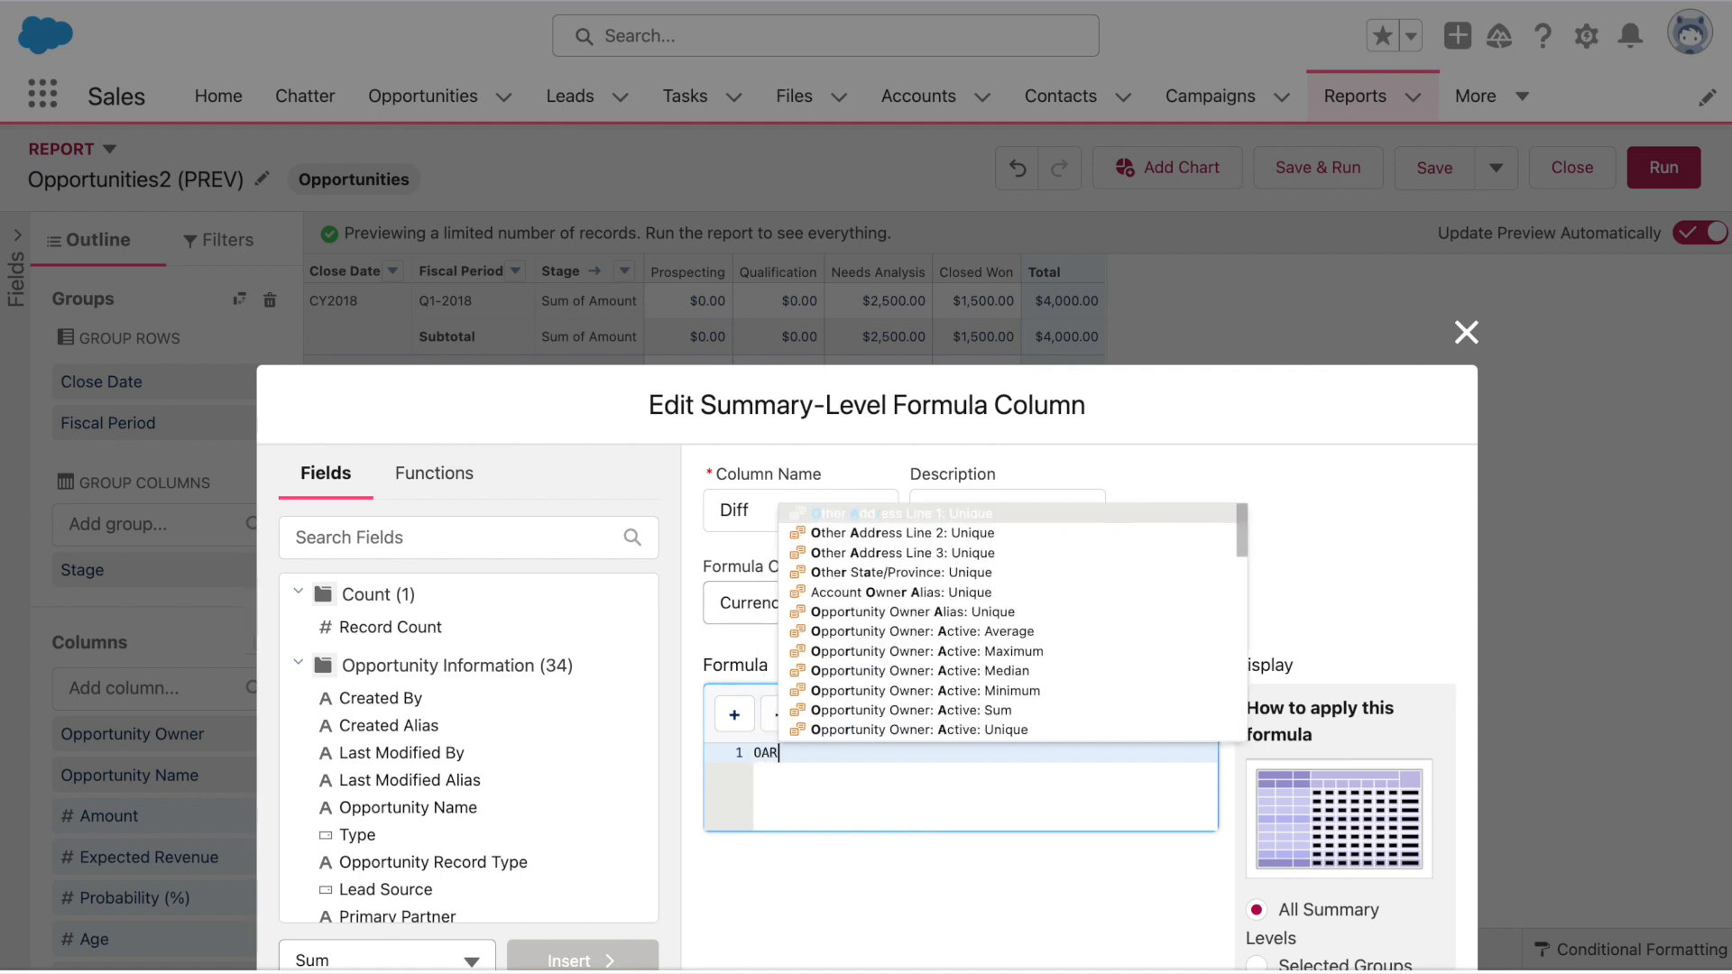
key("super+a")
type("PARENTGROU")
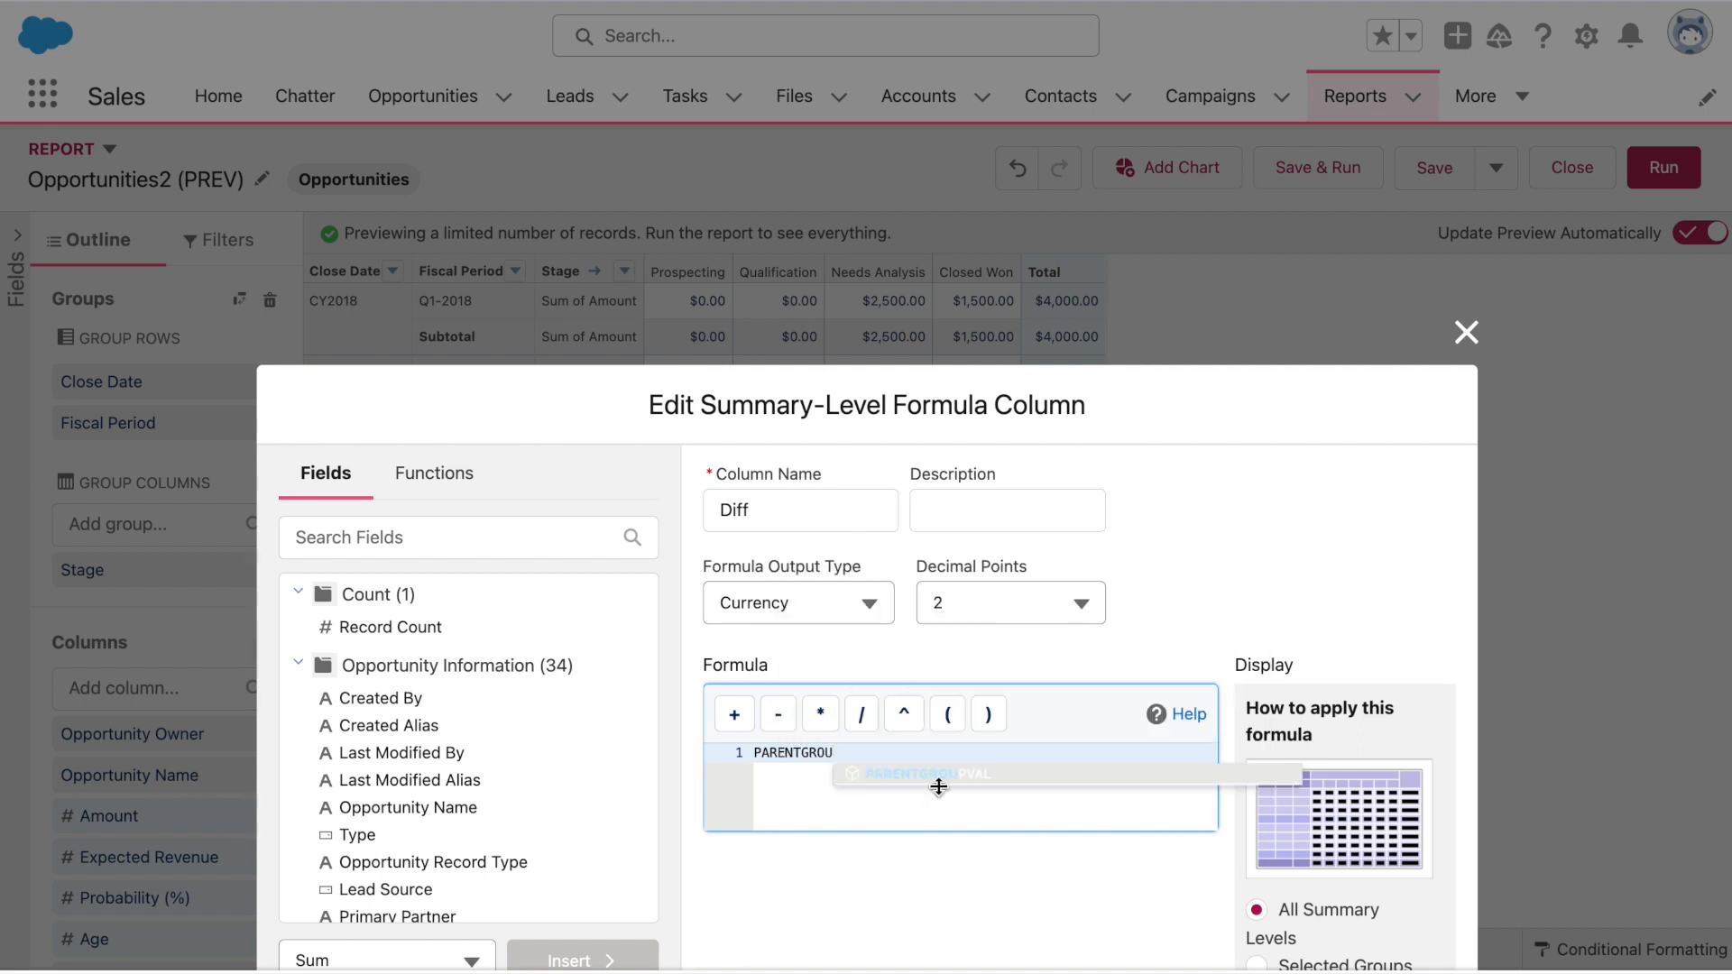
left_click(938, 787)
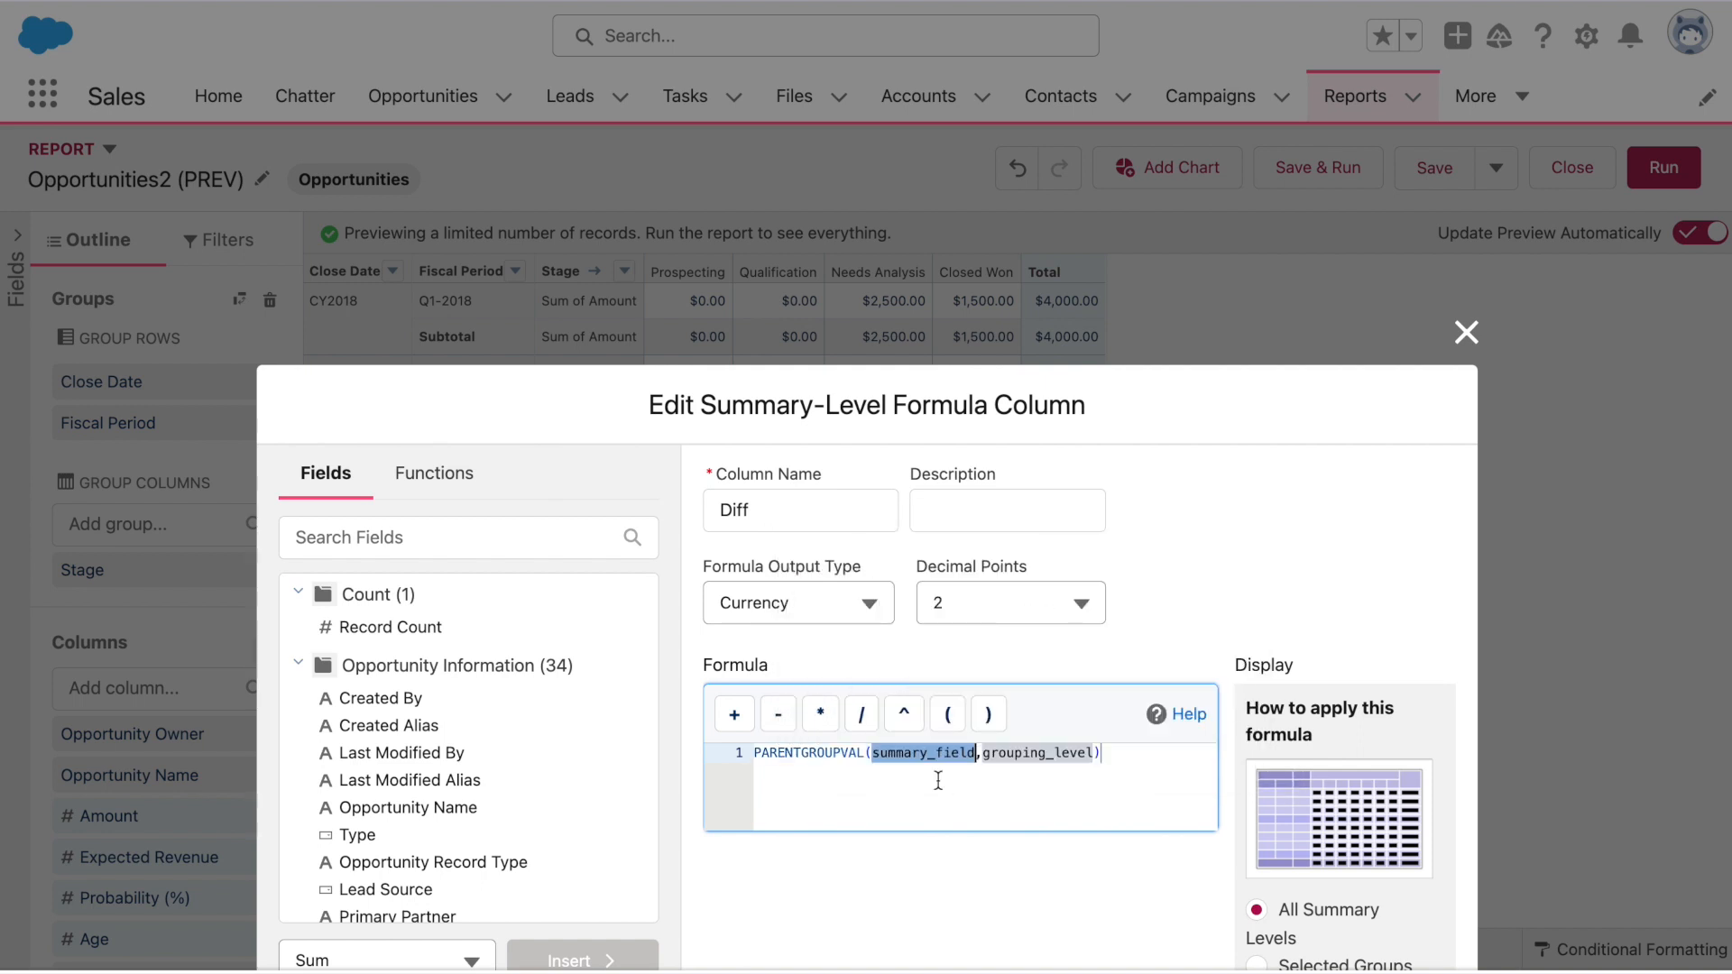
left_click(1136, 755)
type("- PREV")
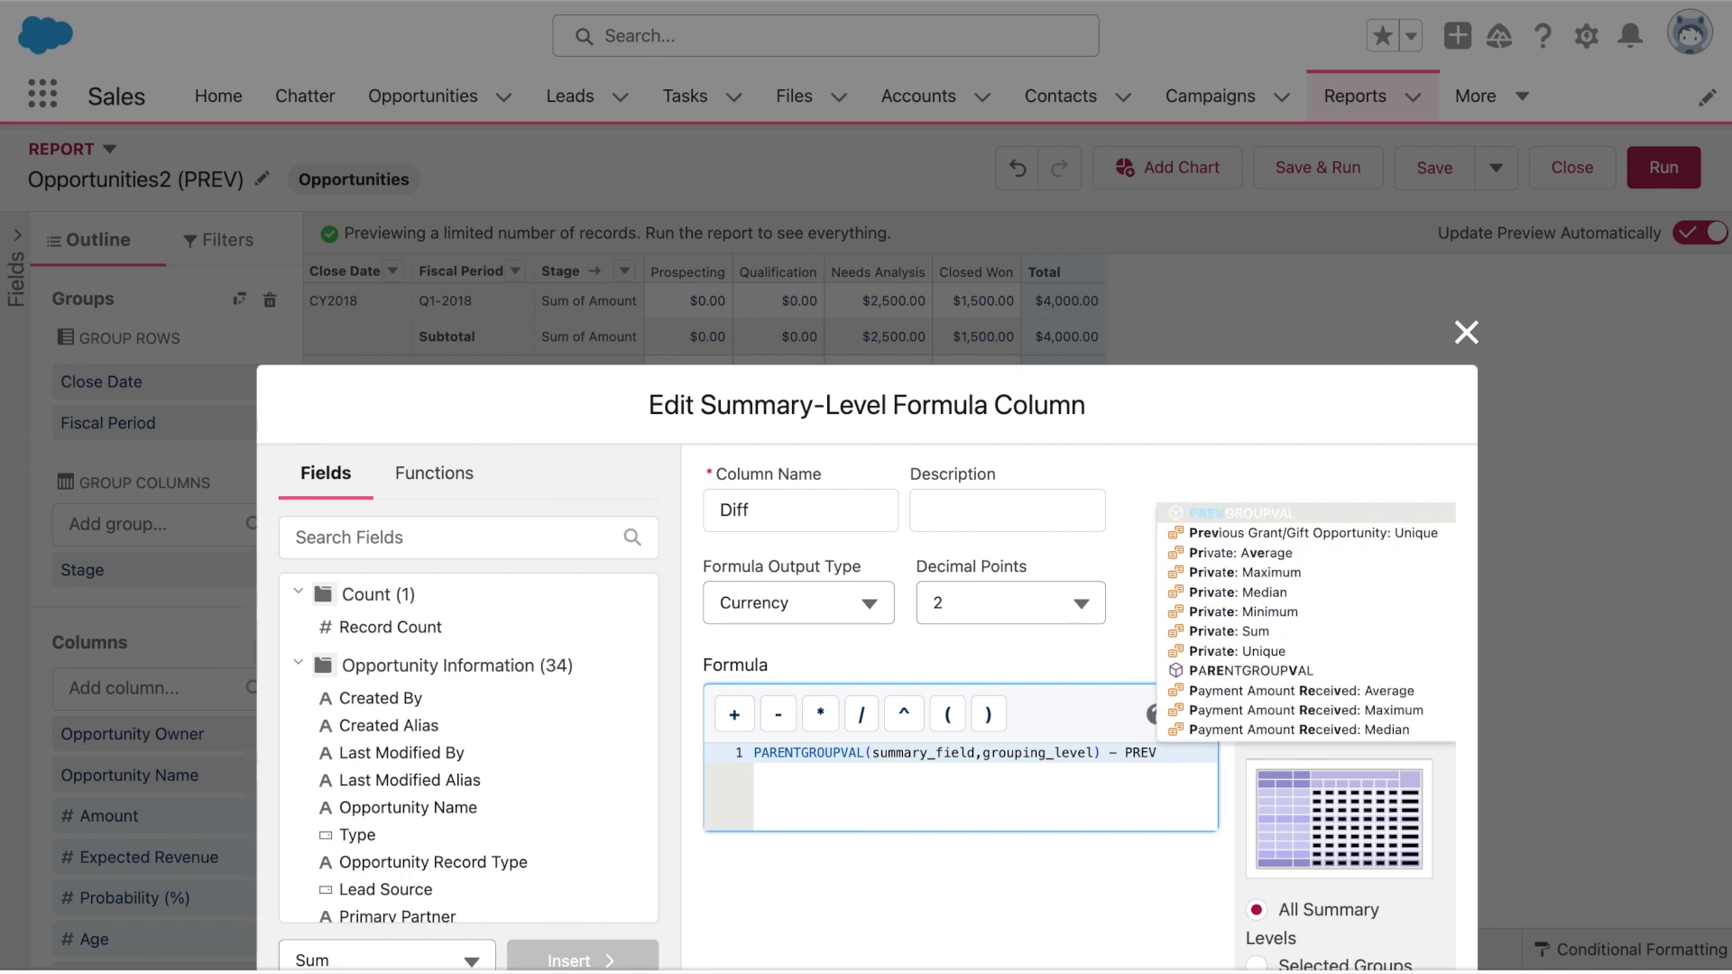
left_click(1243, 511)
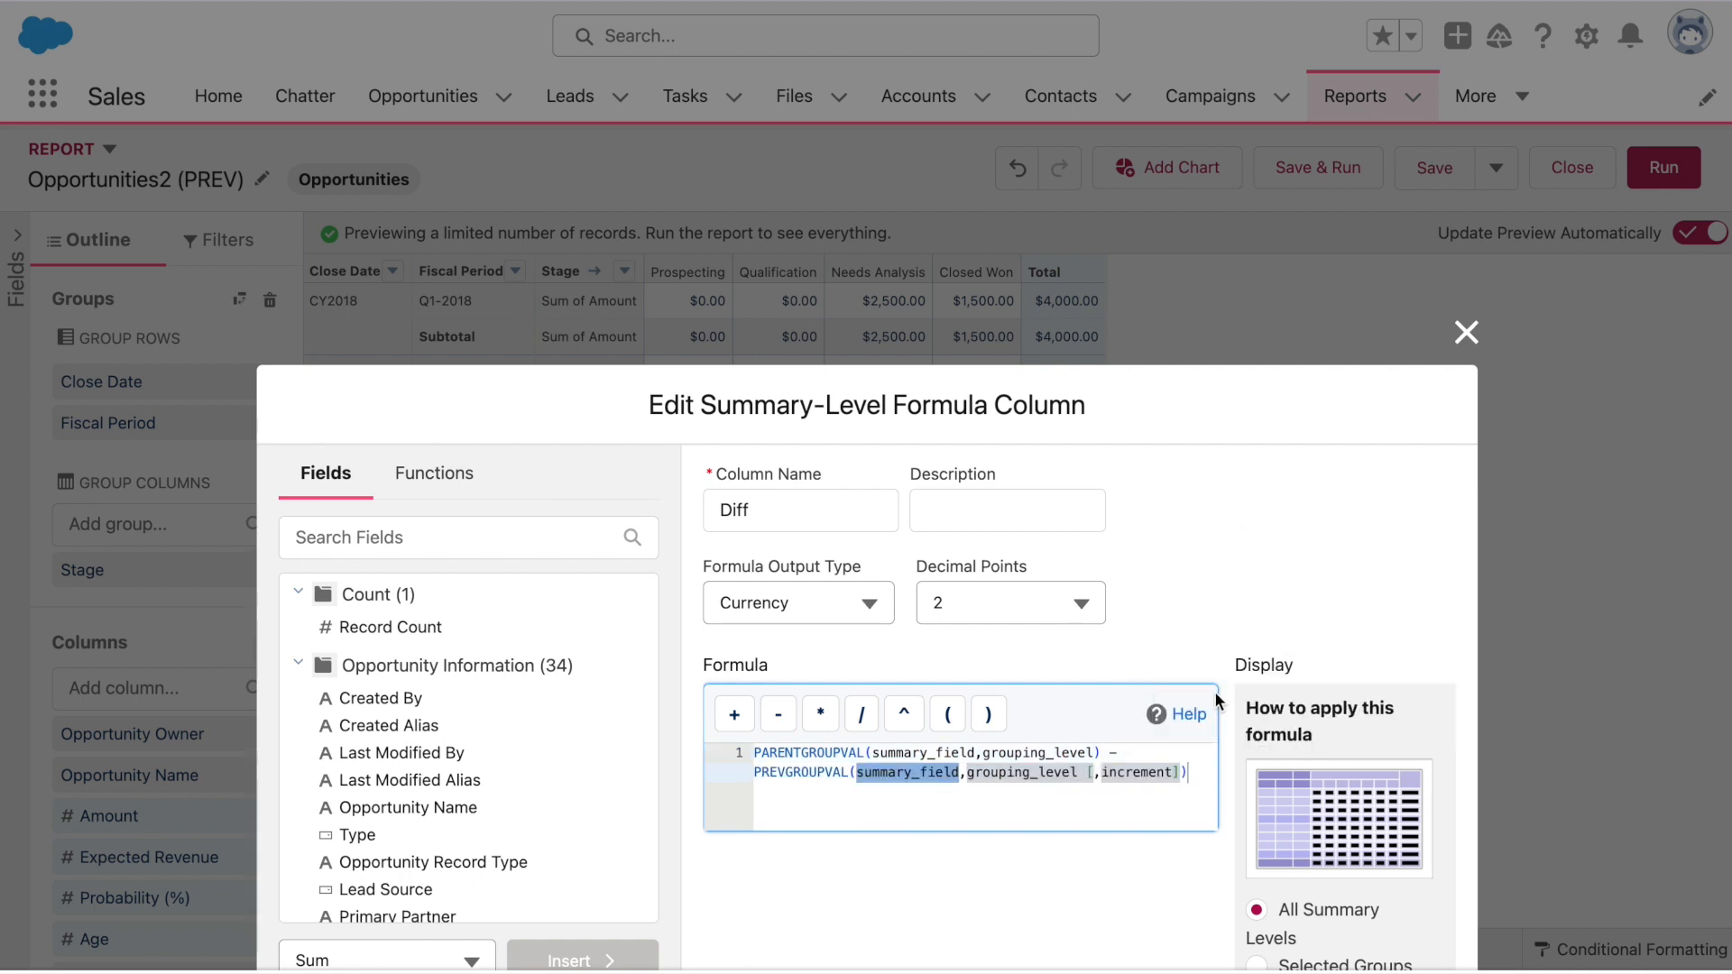
left_click(1215, 773)
Replace both summary_field placeholders with Amount: Sum (AMOUNT:SUM)
left_click_drag(974, 752, 870, 753)
type("Amount")
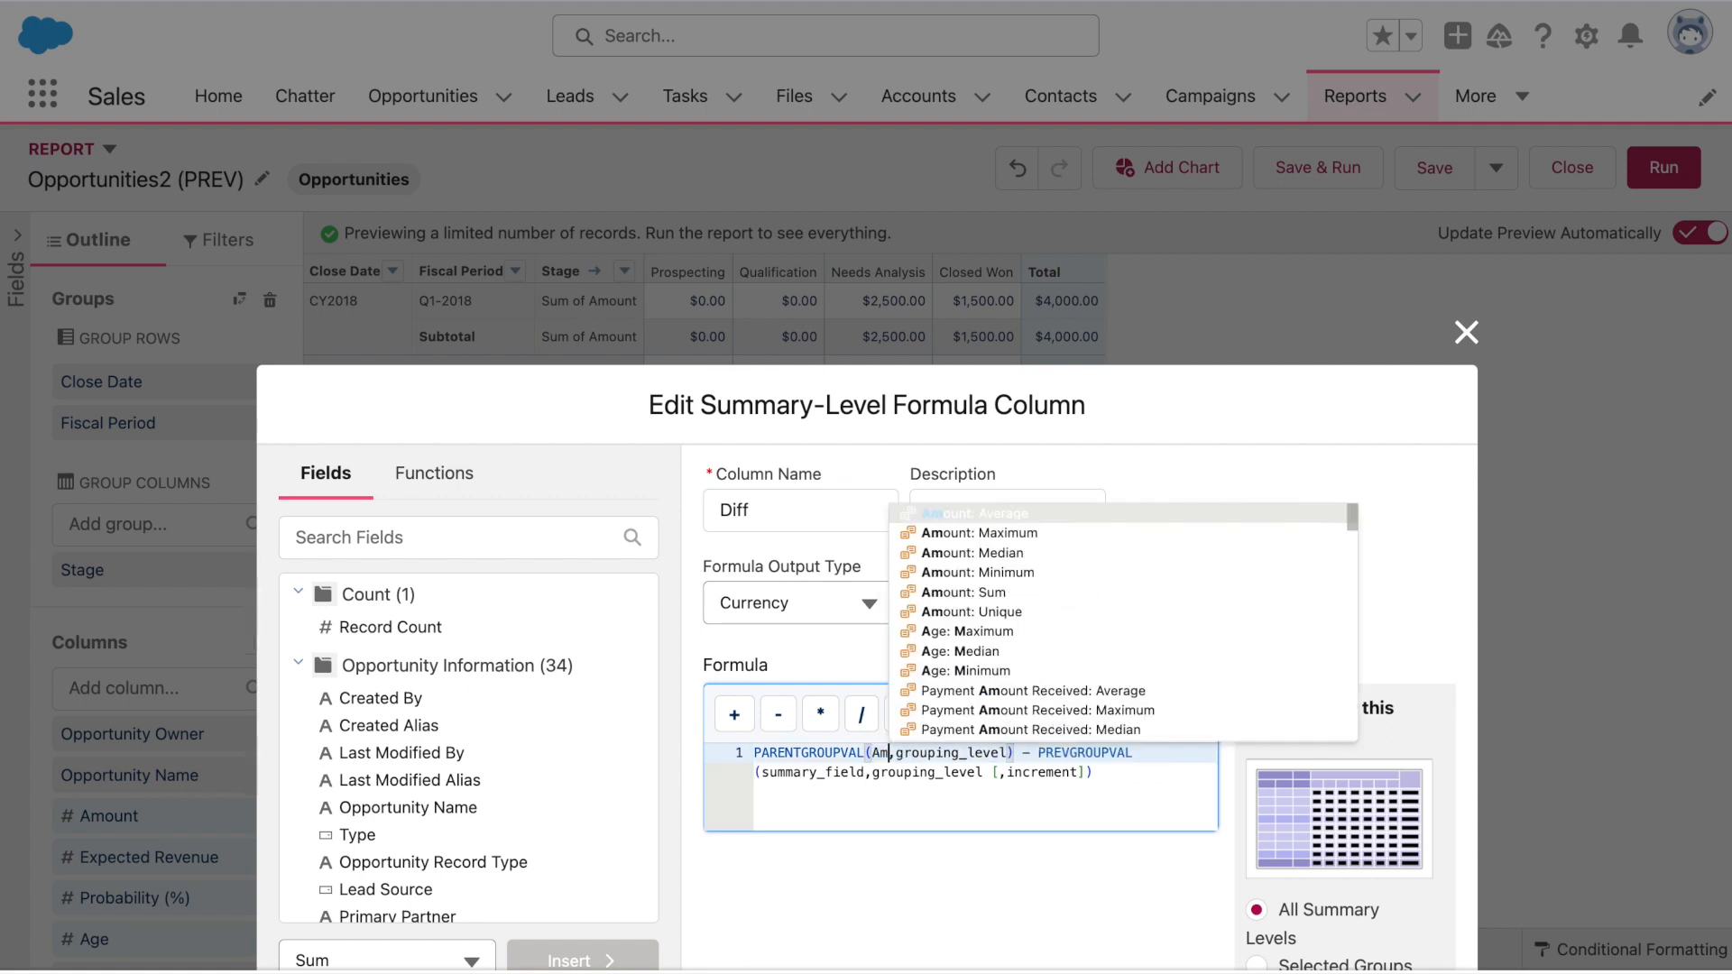
left_click(1042, 594)
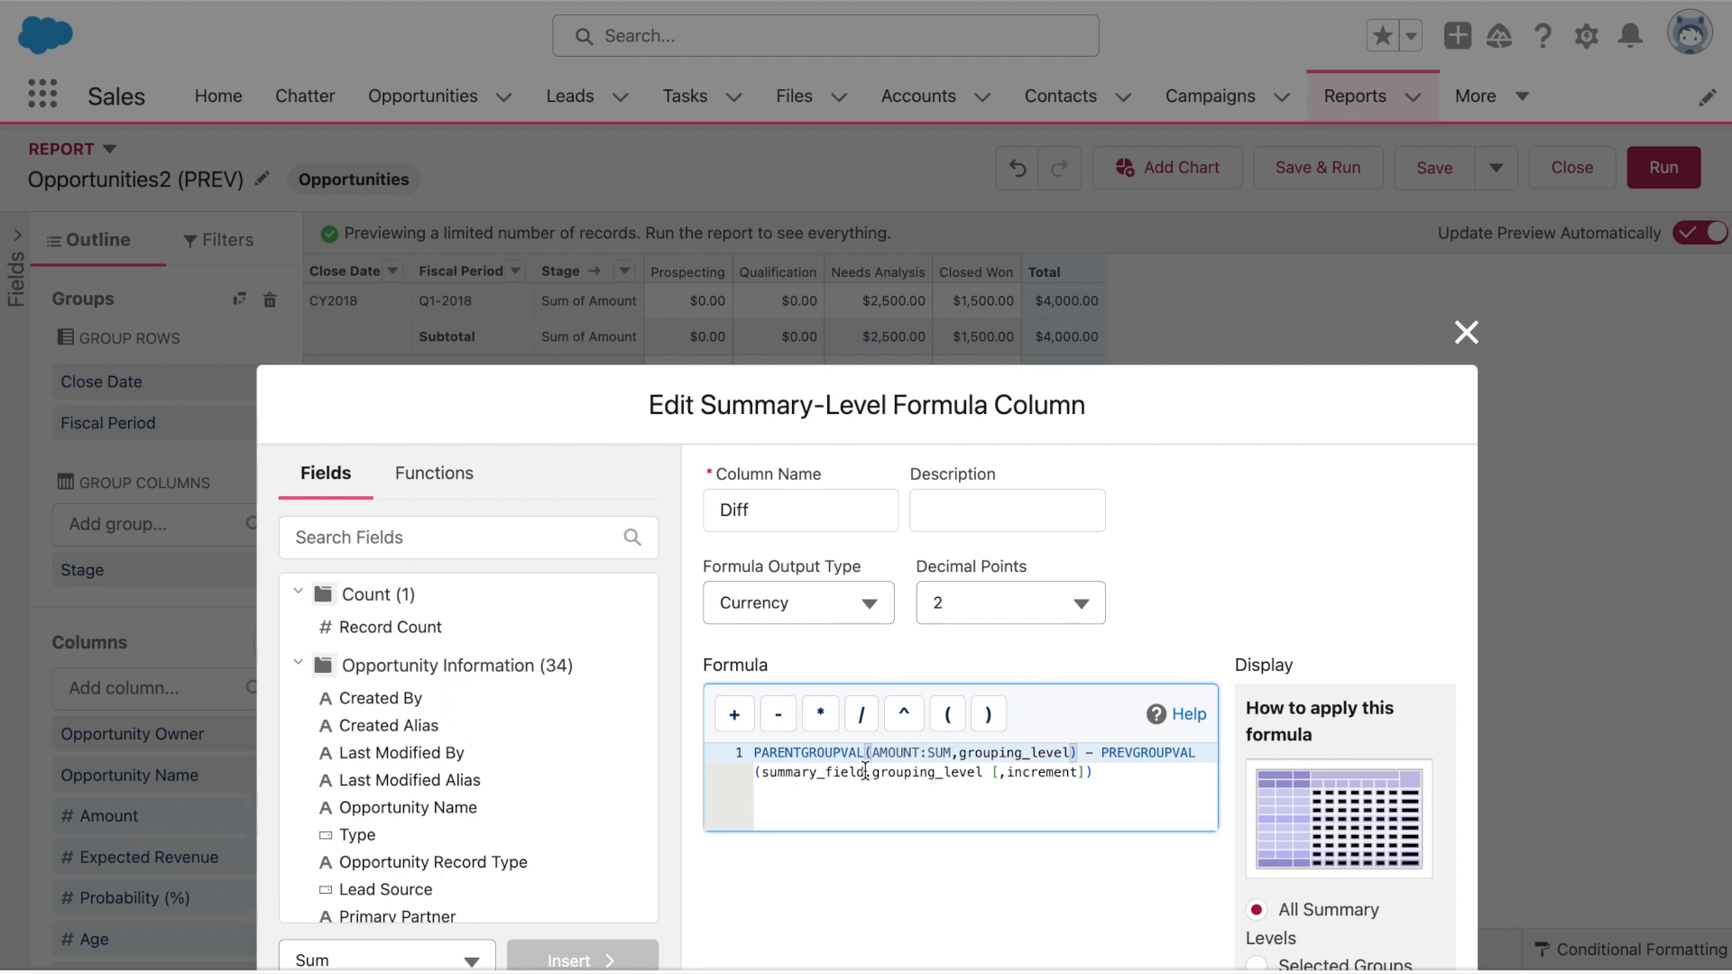
left_click_drag(864, 772, 762, 772)
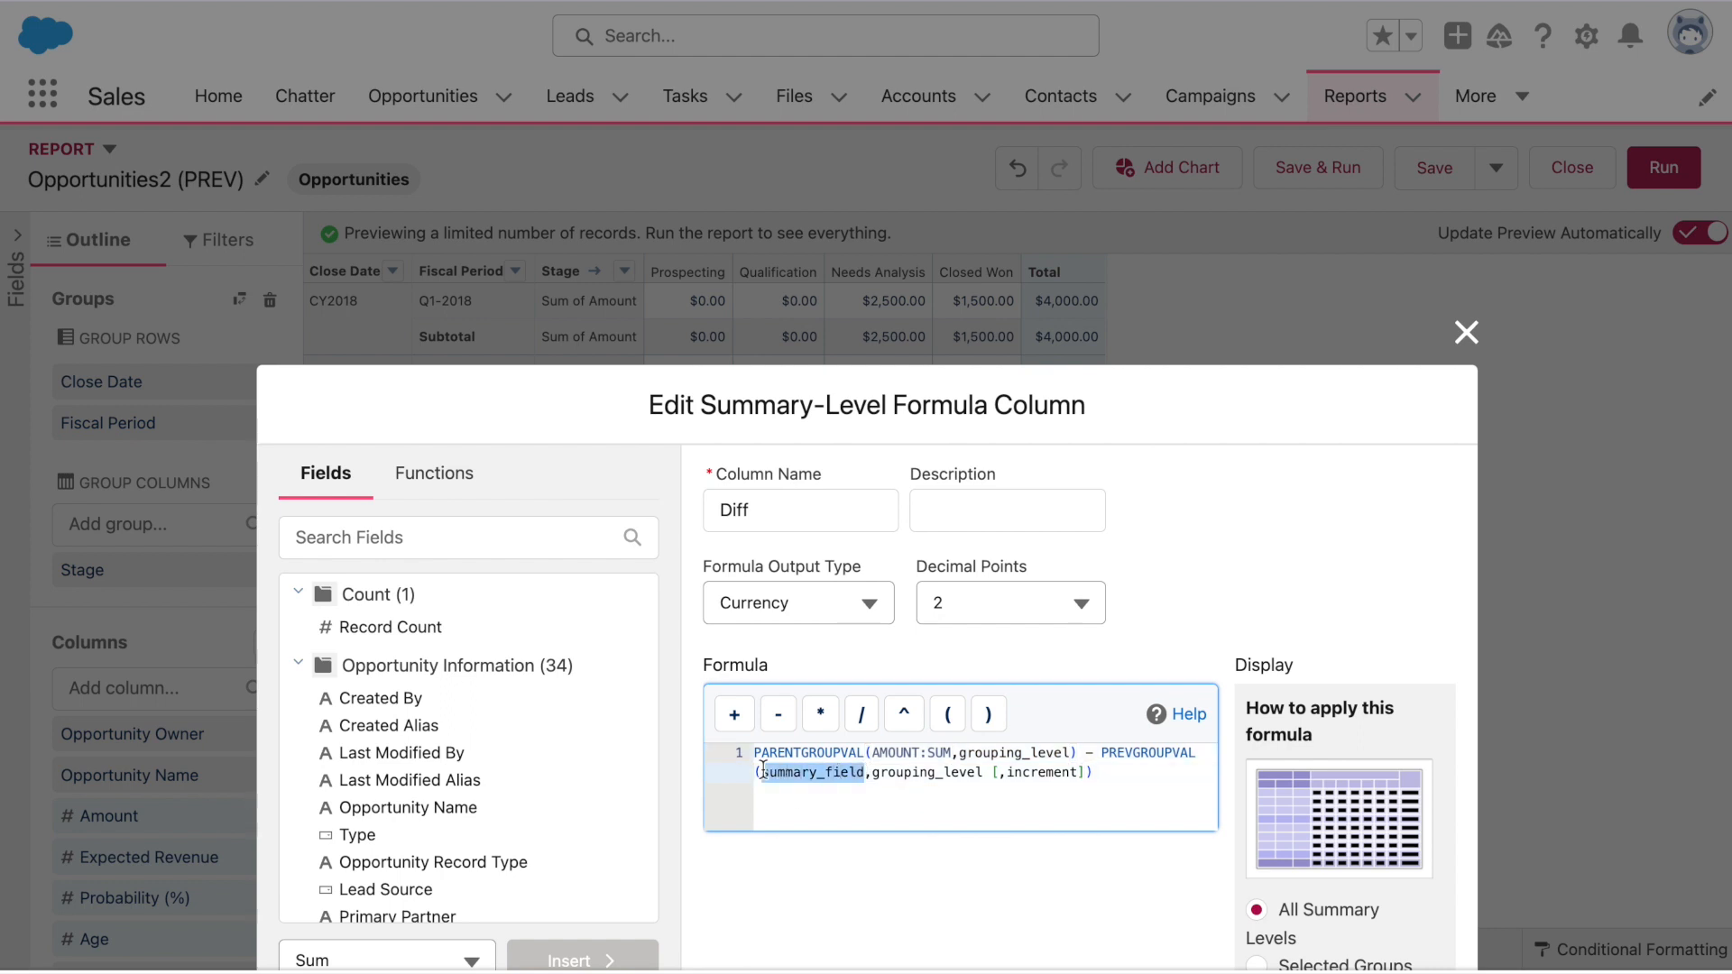
type("Amount")
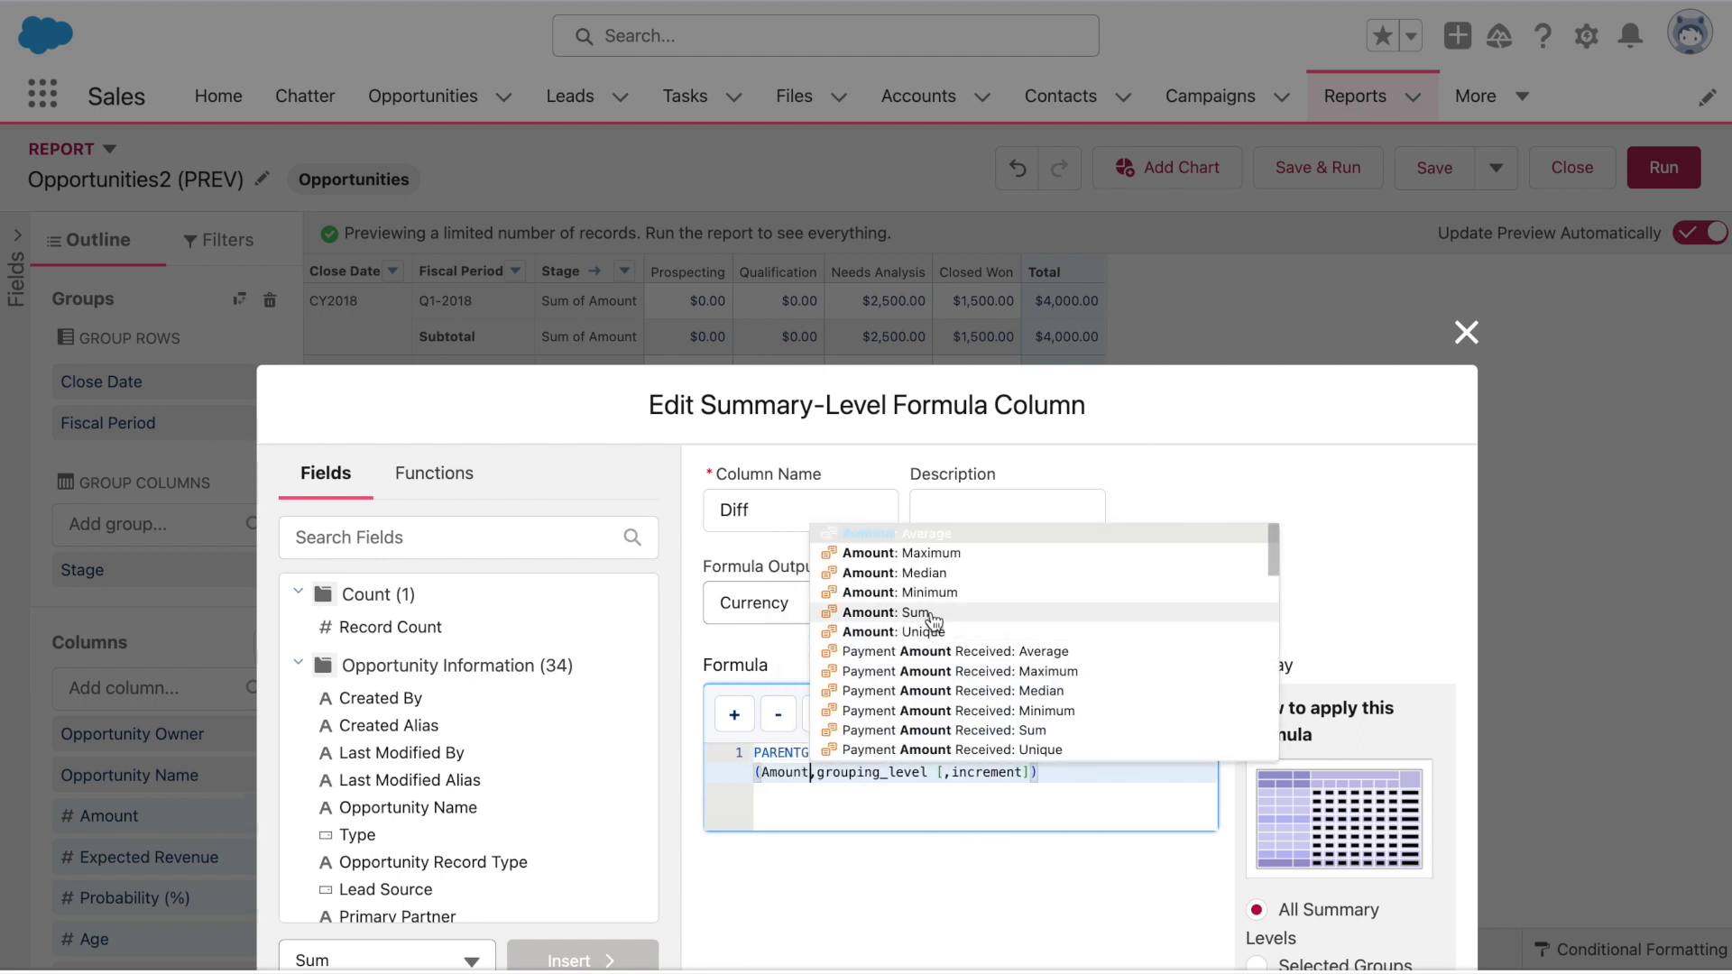
left_click(930, 612)
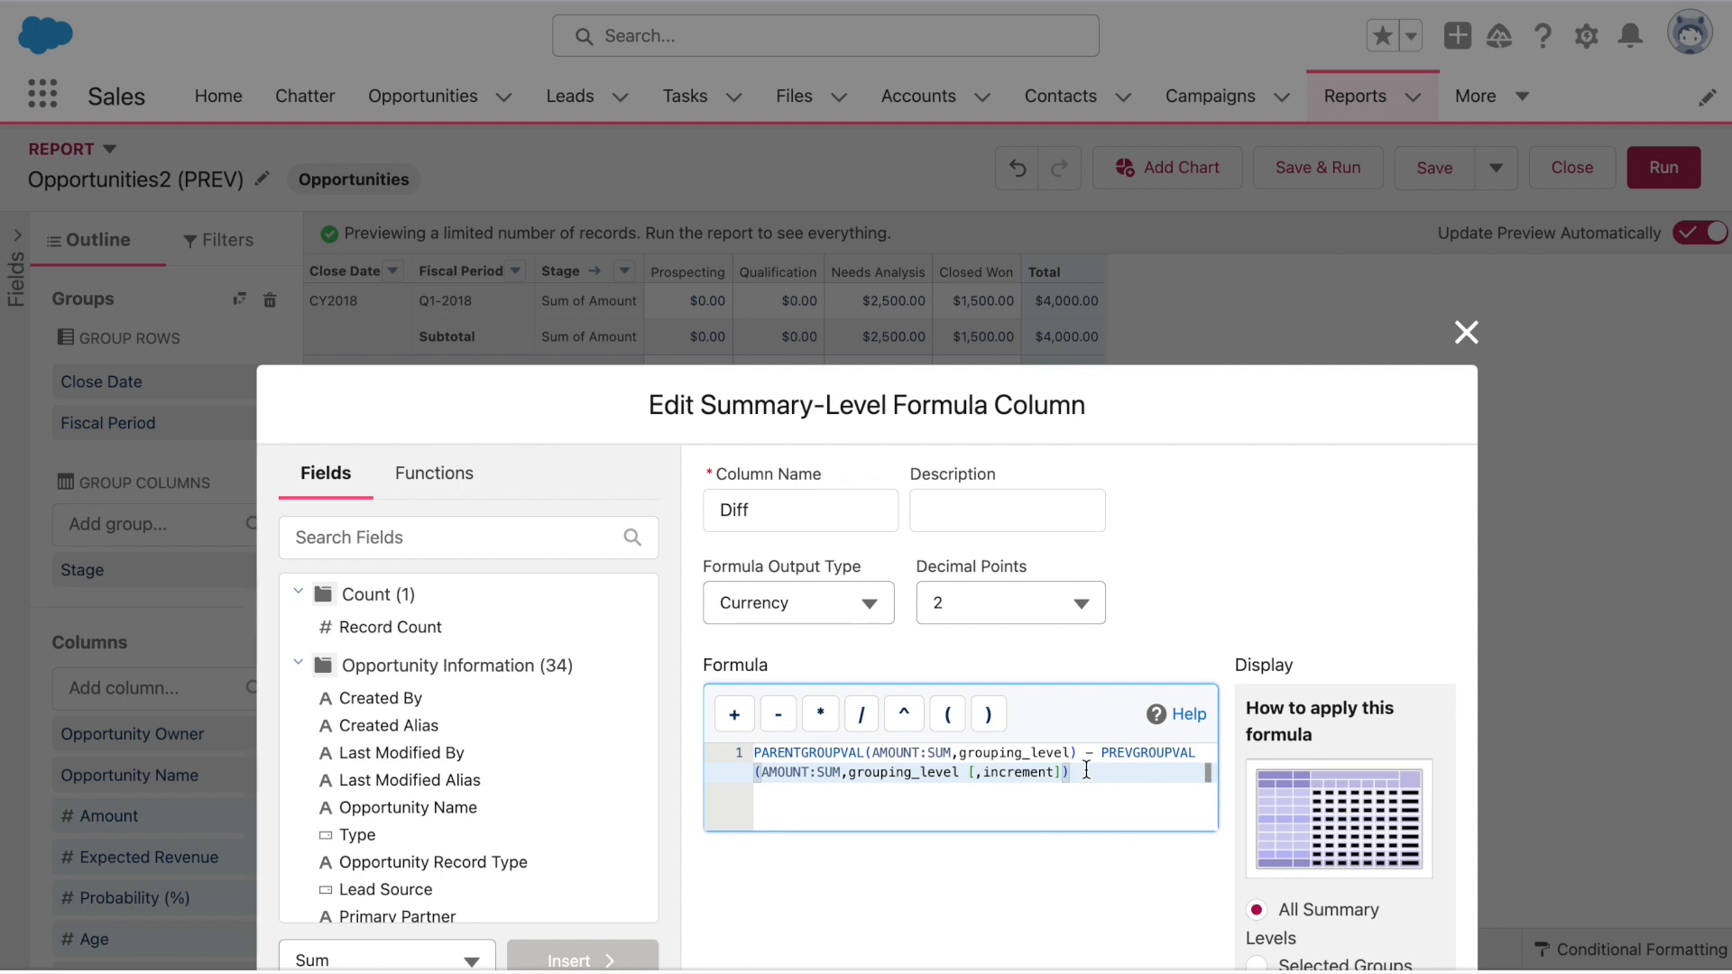
Set grouping levels to CLOSE_DATE and CLOSE_DATE, GRAND_SUMMARY, and delete PREVGROUPVAL's [,increment]
left_click_drag(959, 772, 848, 772)
type("CLOSE DA")
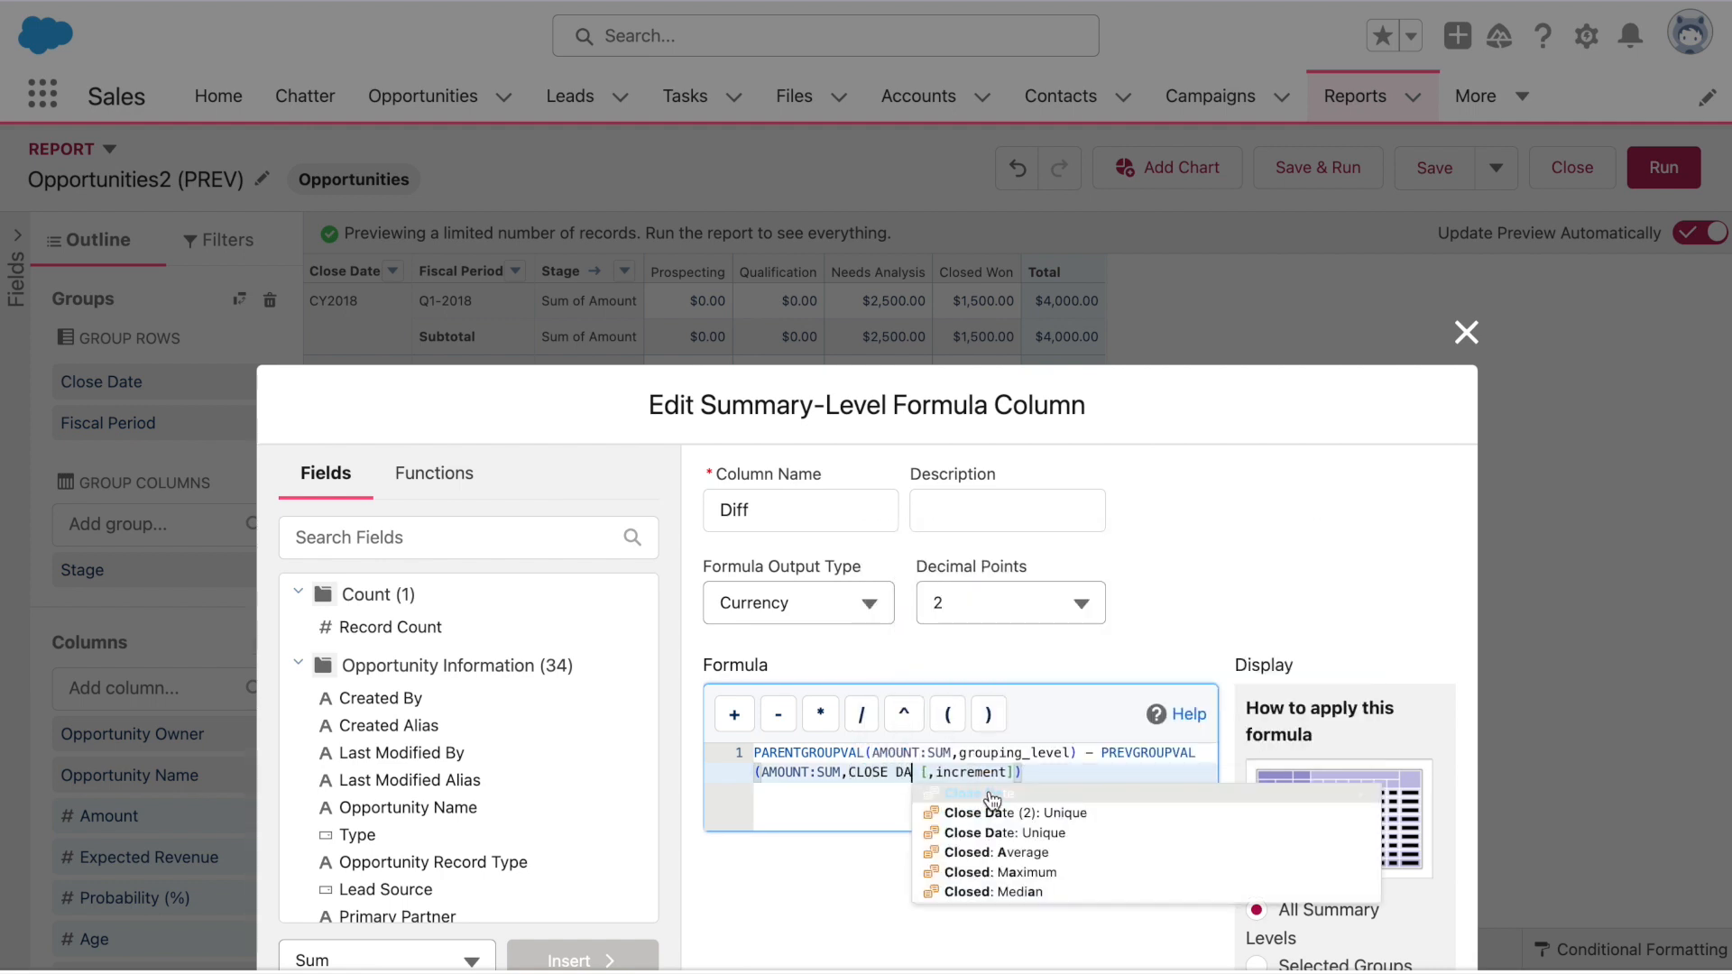
left_click(993, 799)
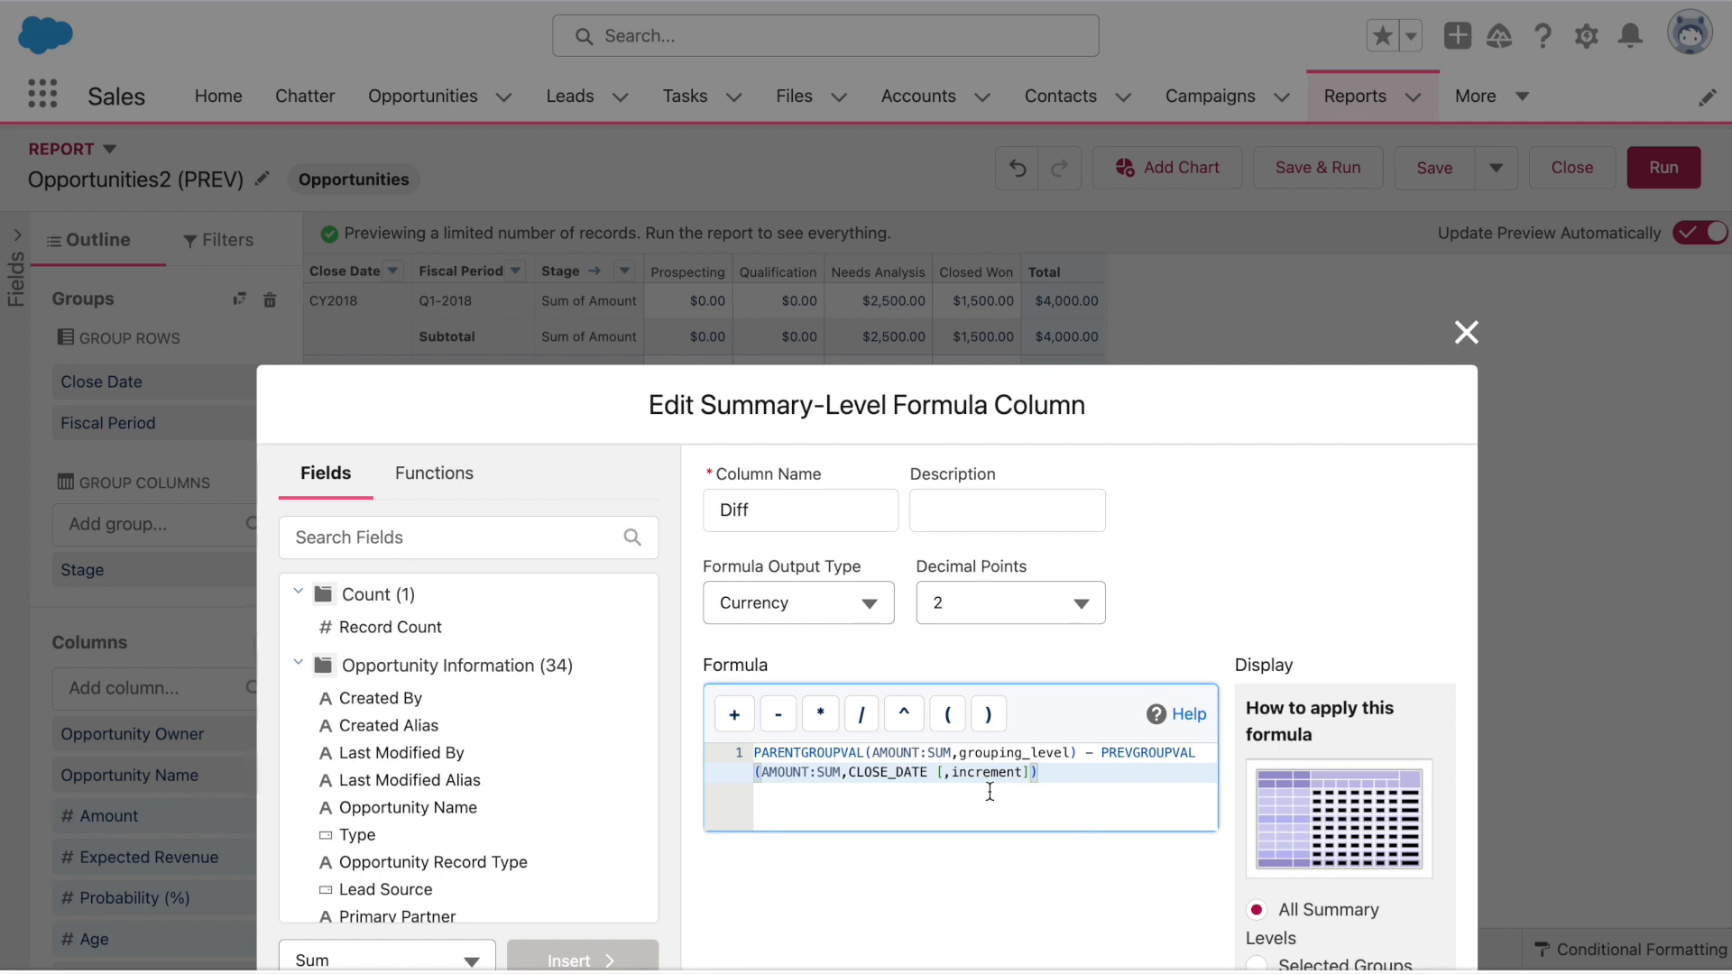
left_click_drag(1072, 753, 949, 753)
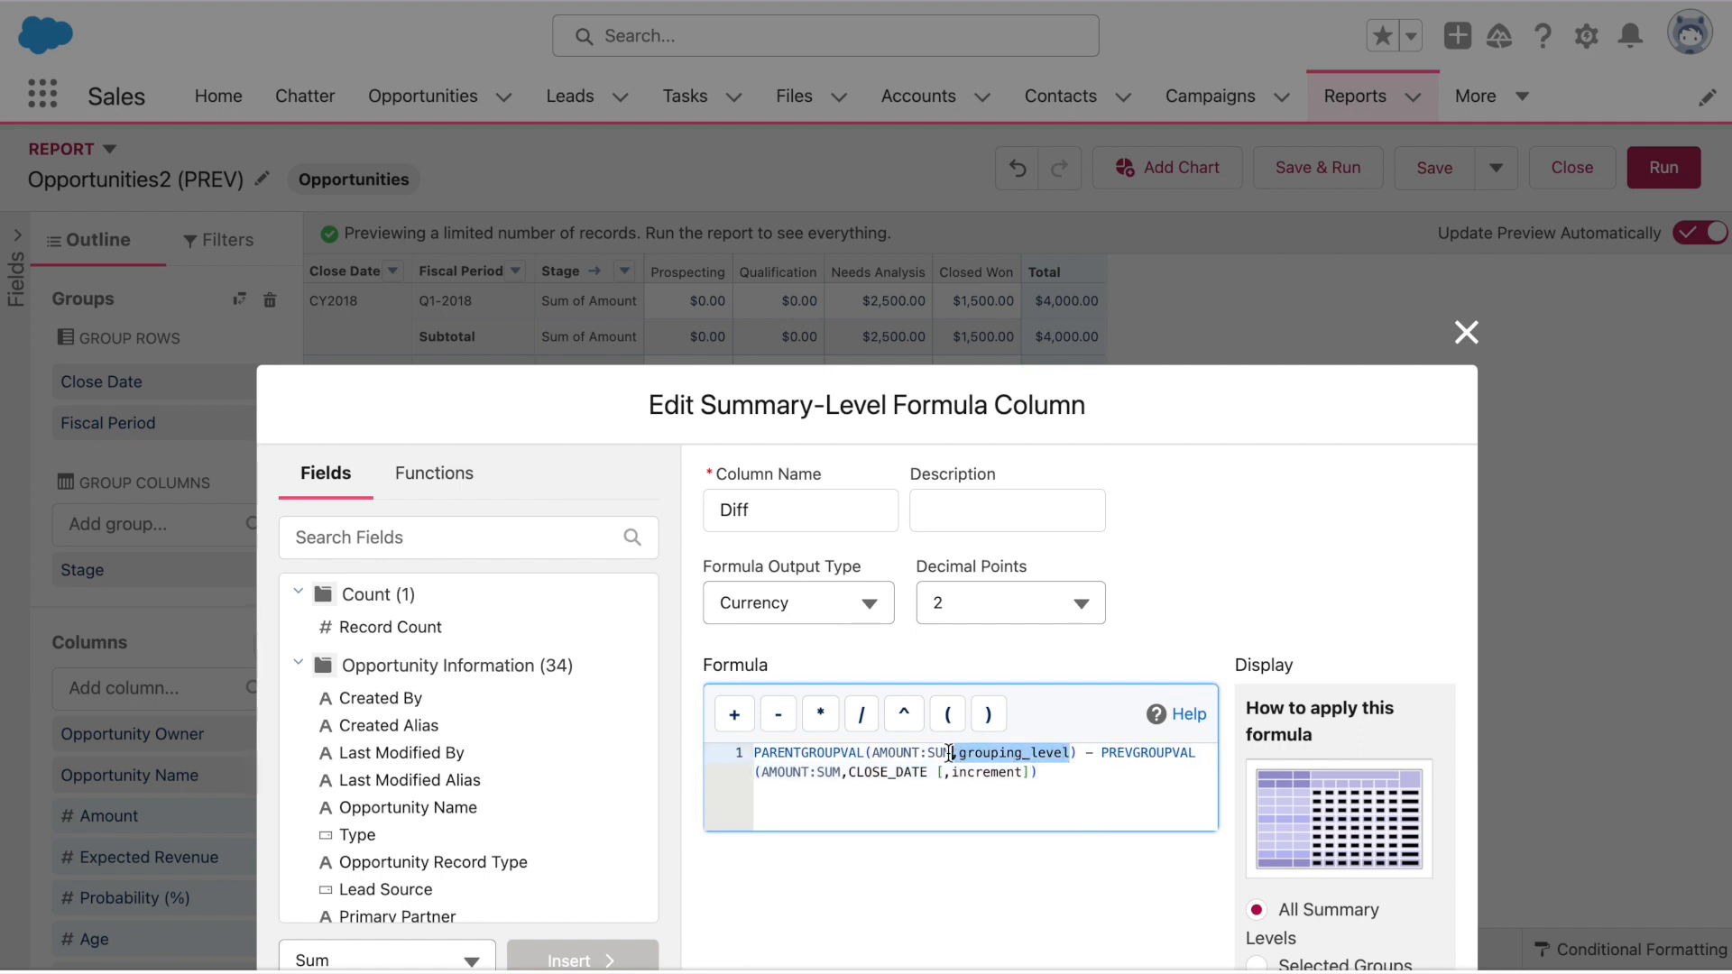
type(",CL")
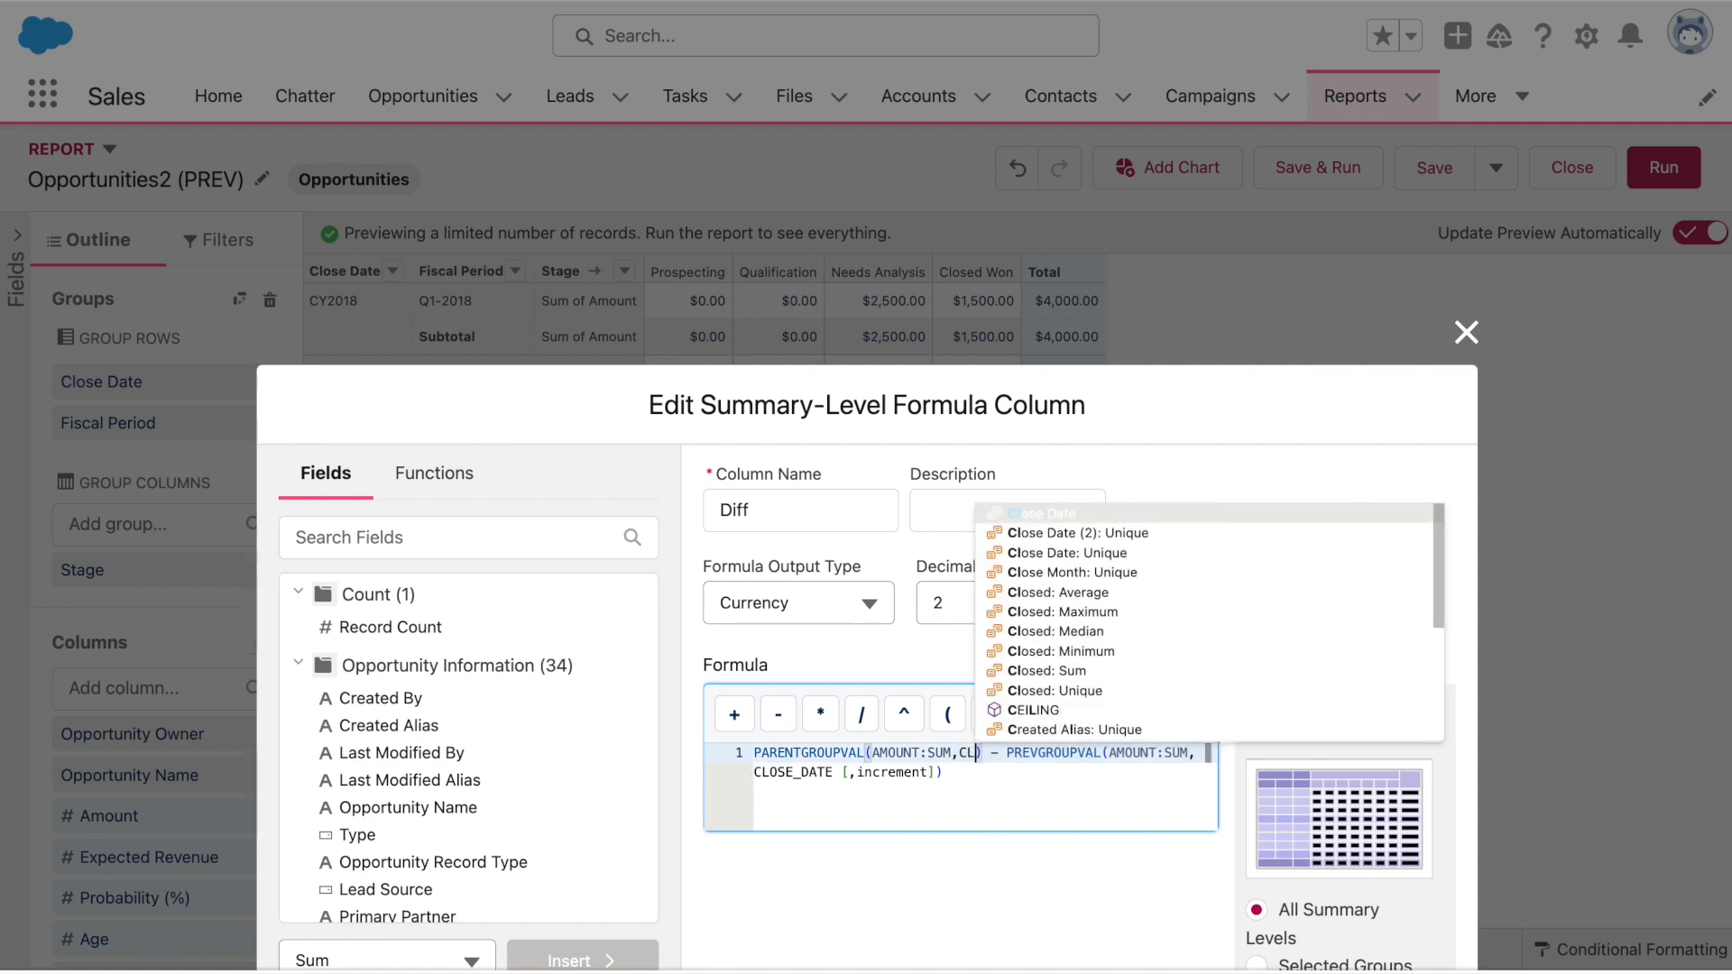
type("OSE")
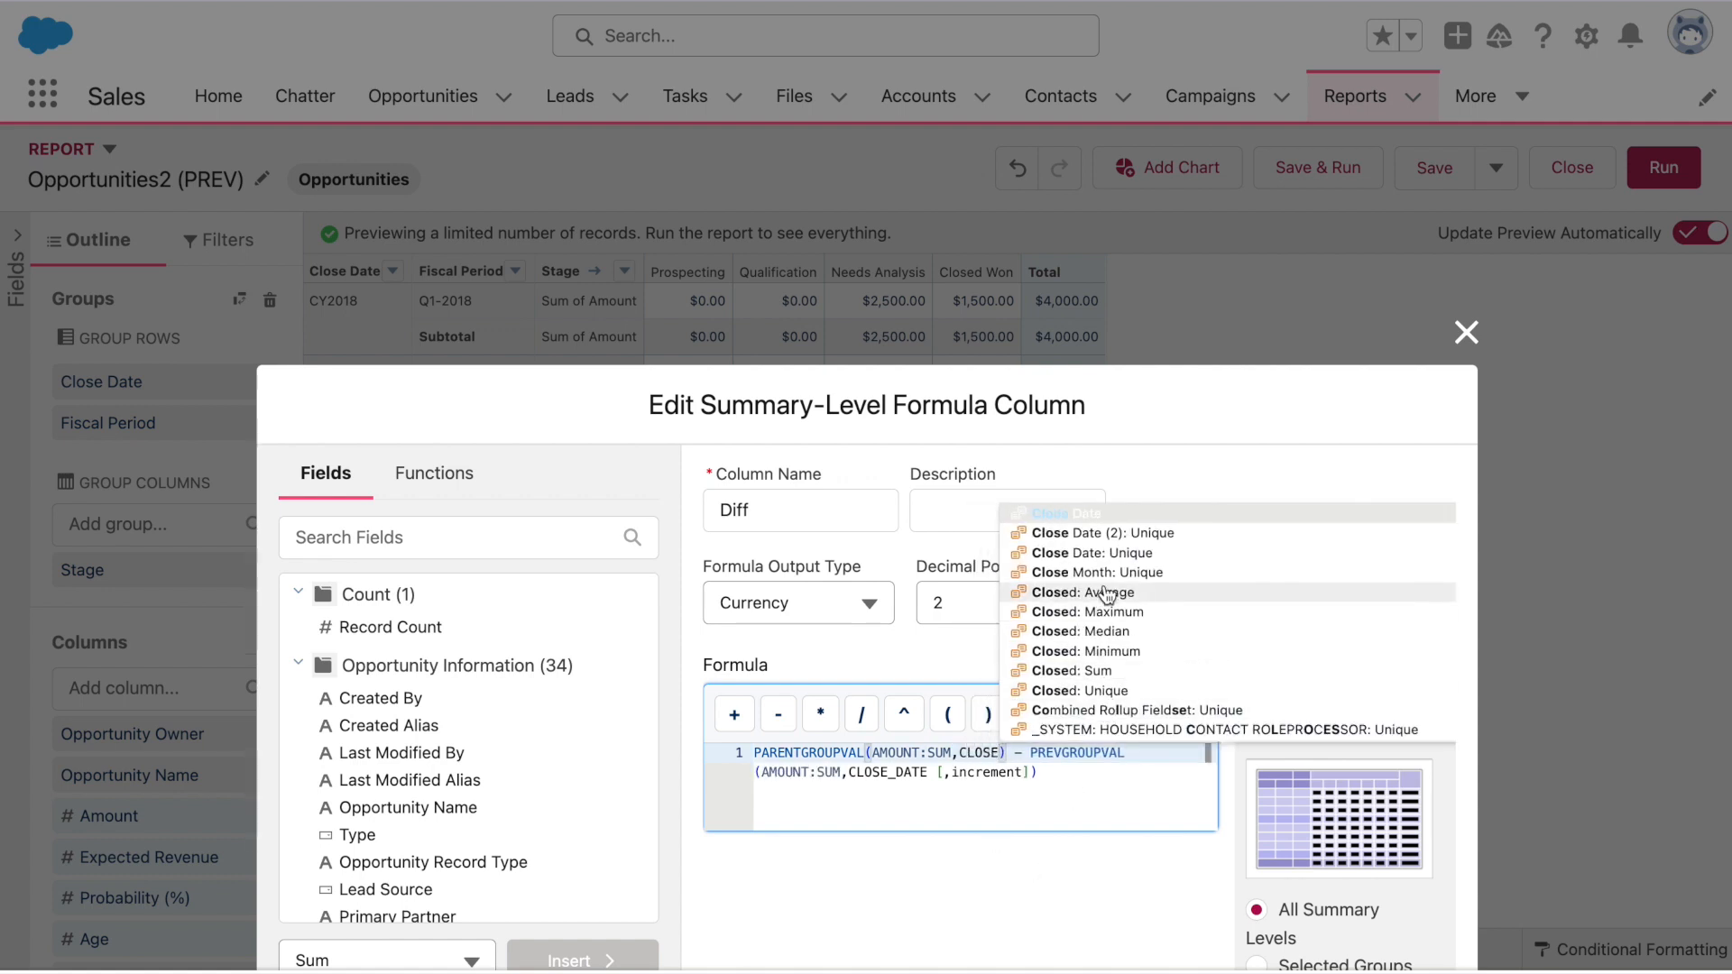
left_click(1110, 510)
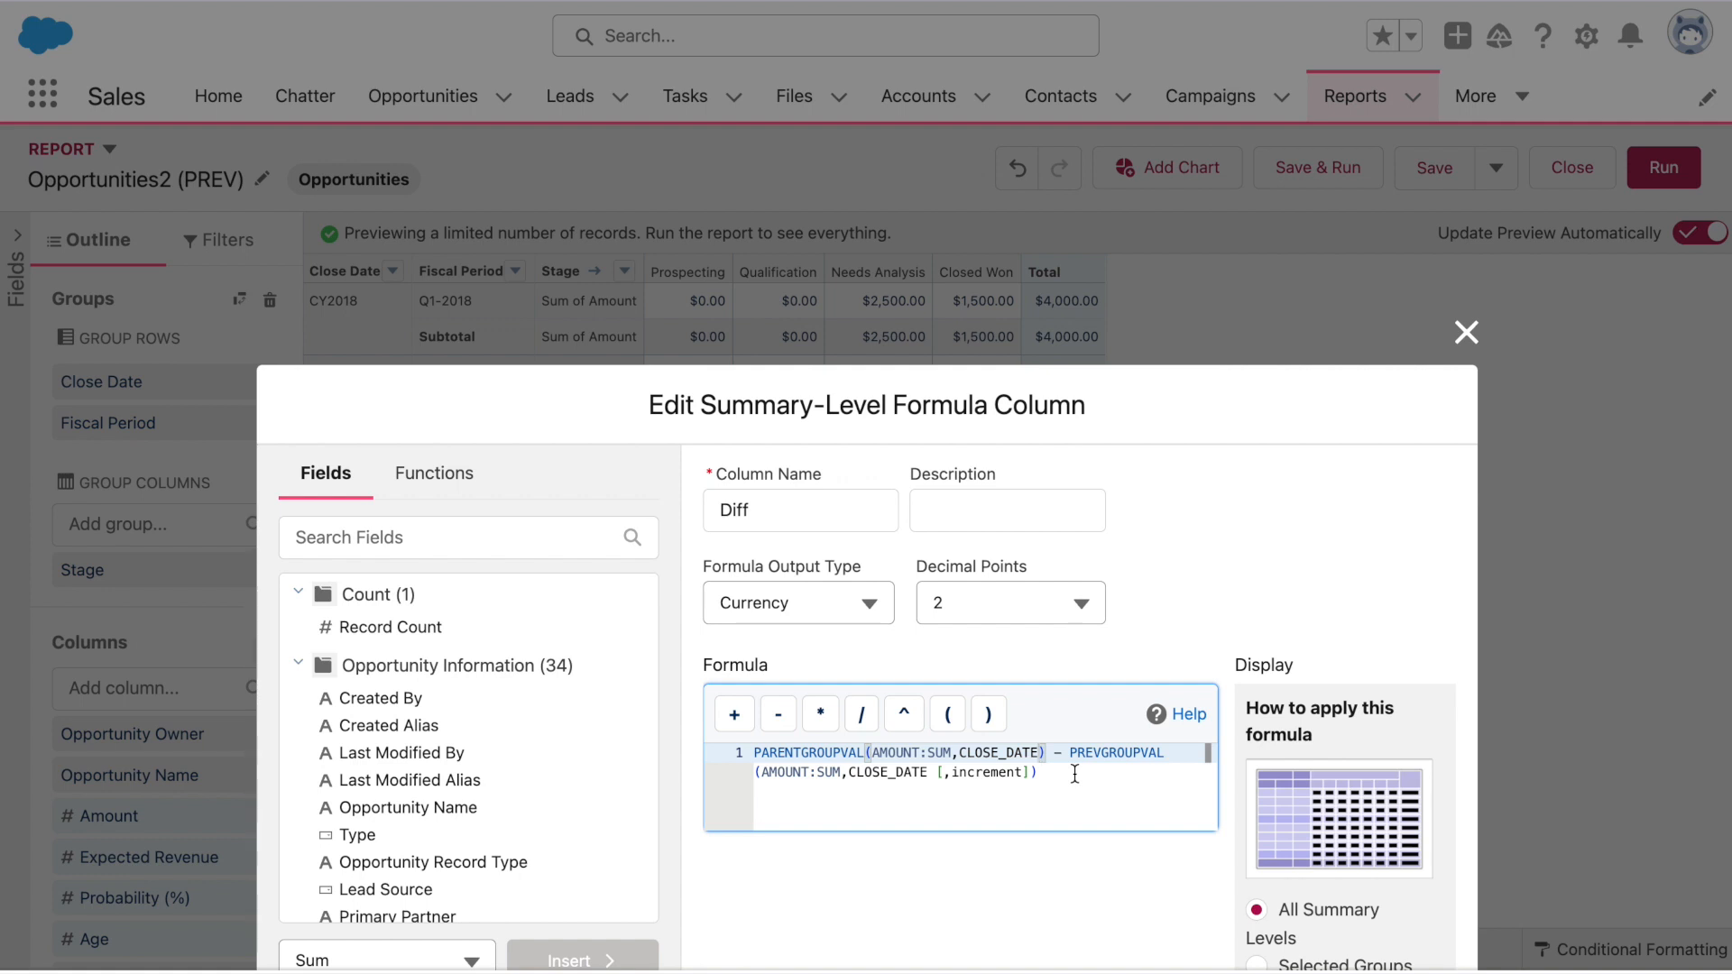
type(", GRAND_SUMM")
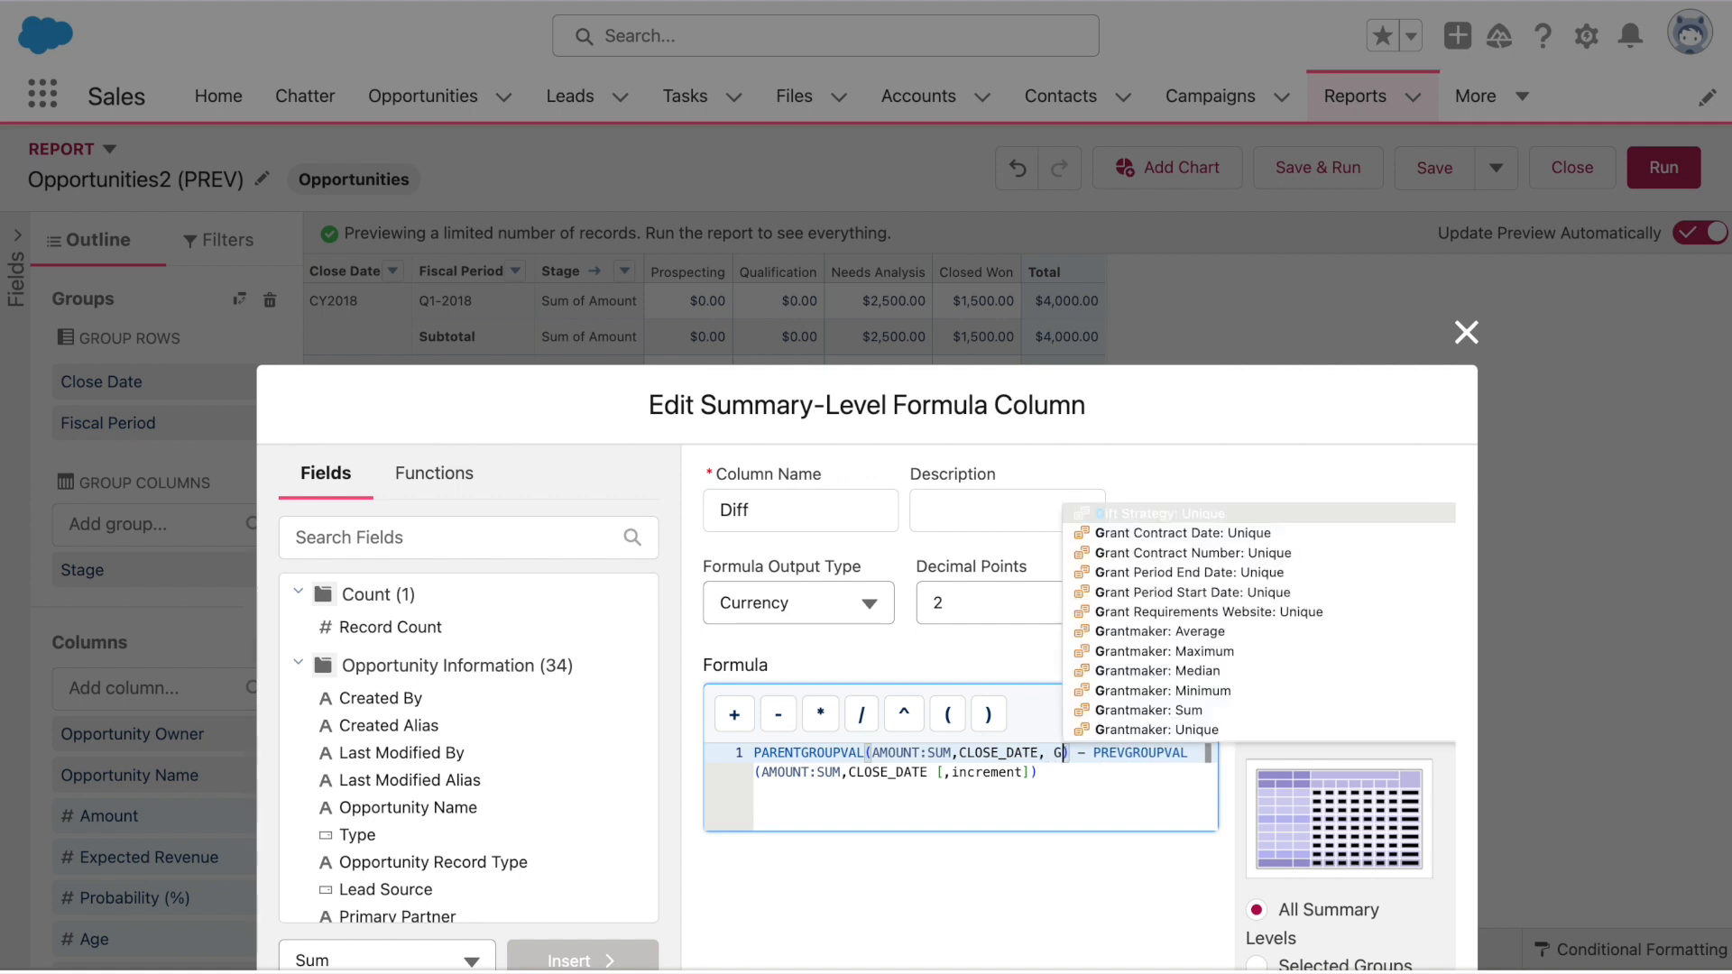
type("ARY")
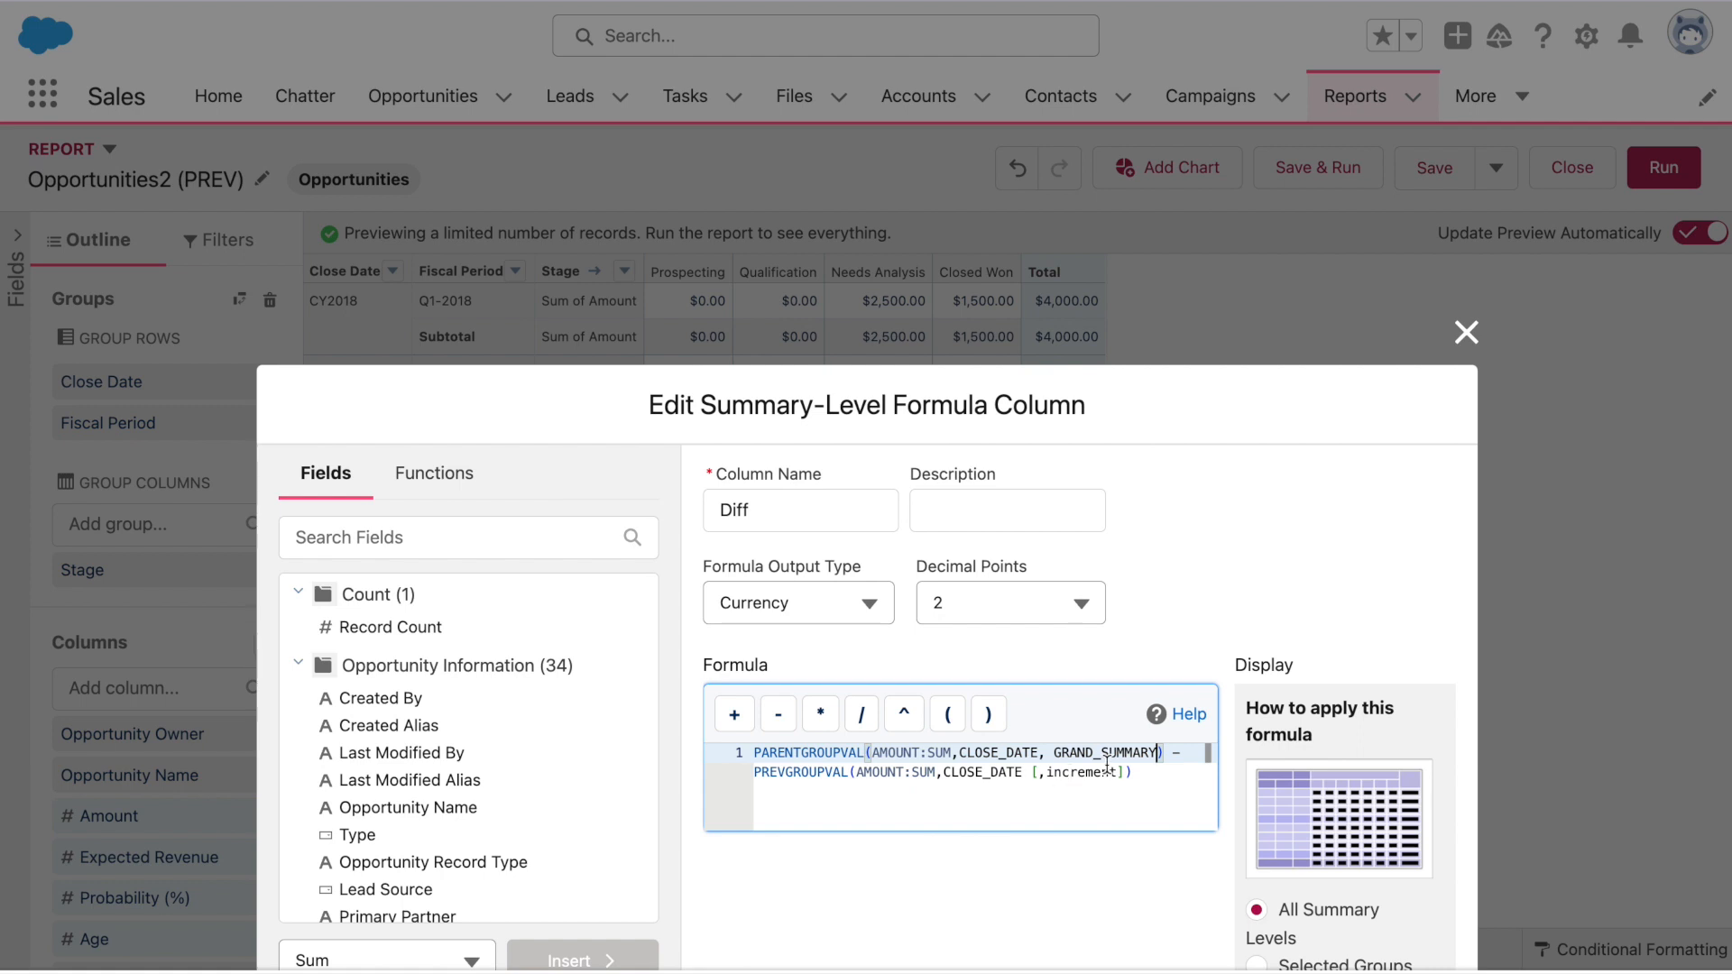
left_click_drag(1125, 770, 1028, 772)
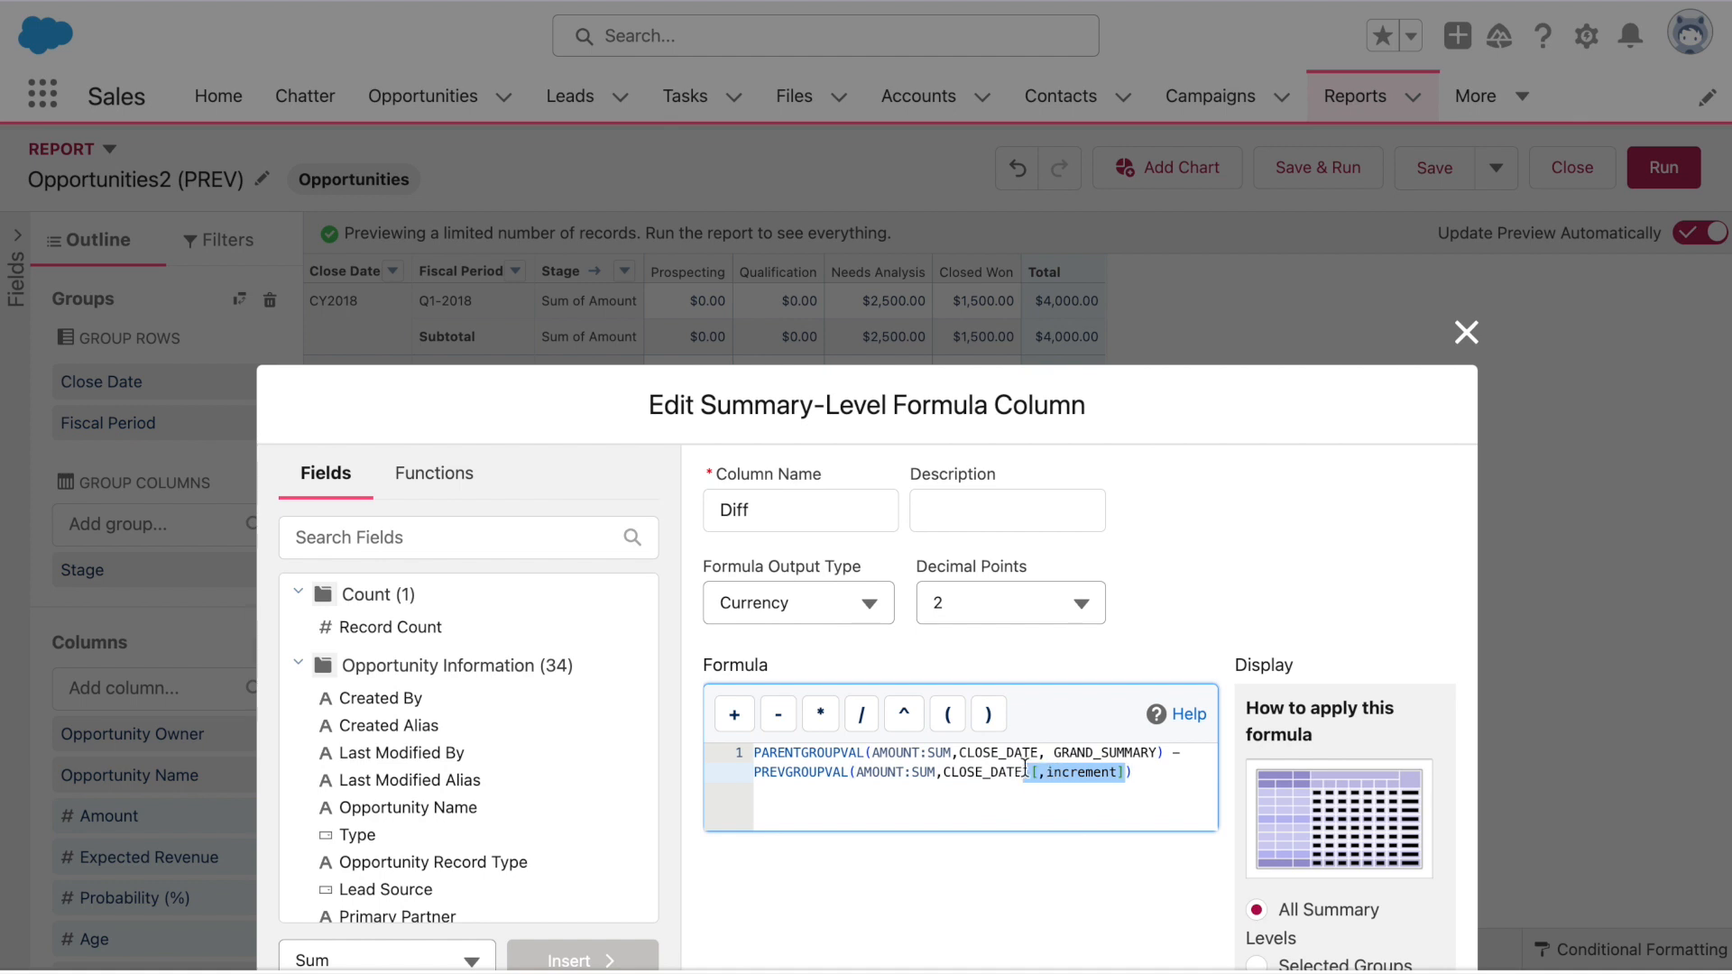
key("BackSpace")
left_click(1230, 753)
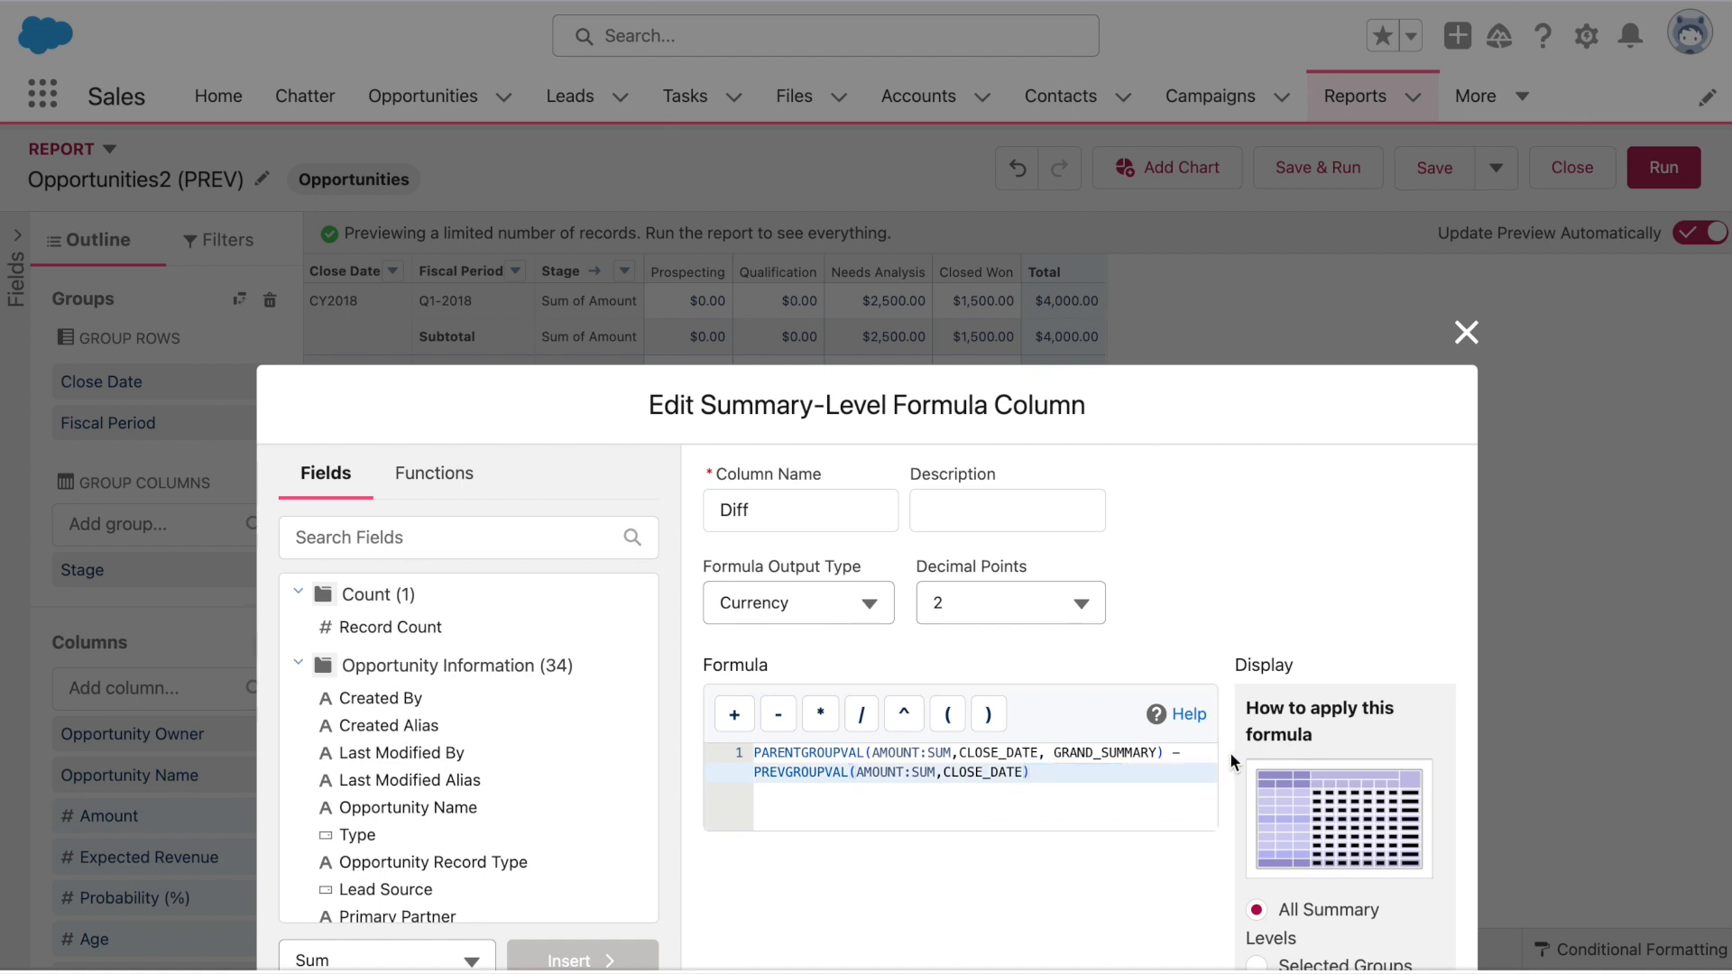
Show Diff on Selected Groups: row Close Date, column Grand Total; validate and apply
scroll(1230, 752, "down", 3)
scroll(1230, 755, "down", 5)
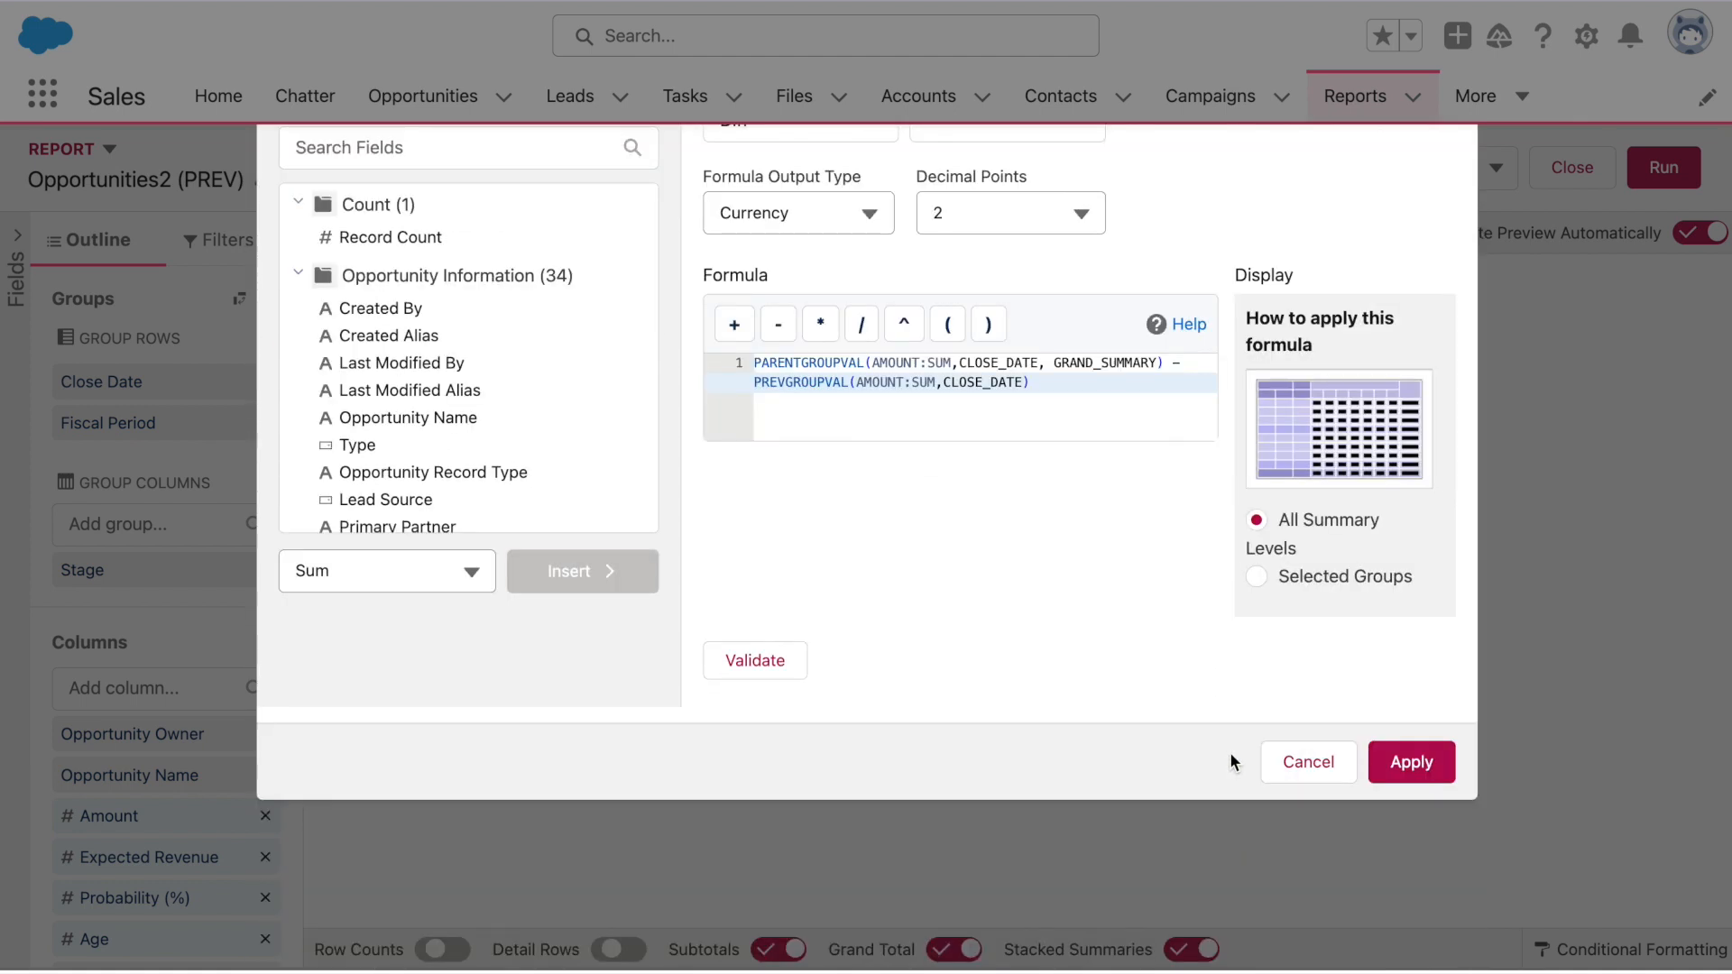
left_click(1385, 582)
left_click(1389, 670)
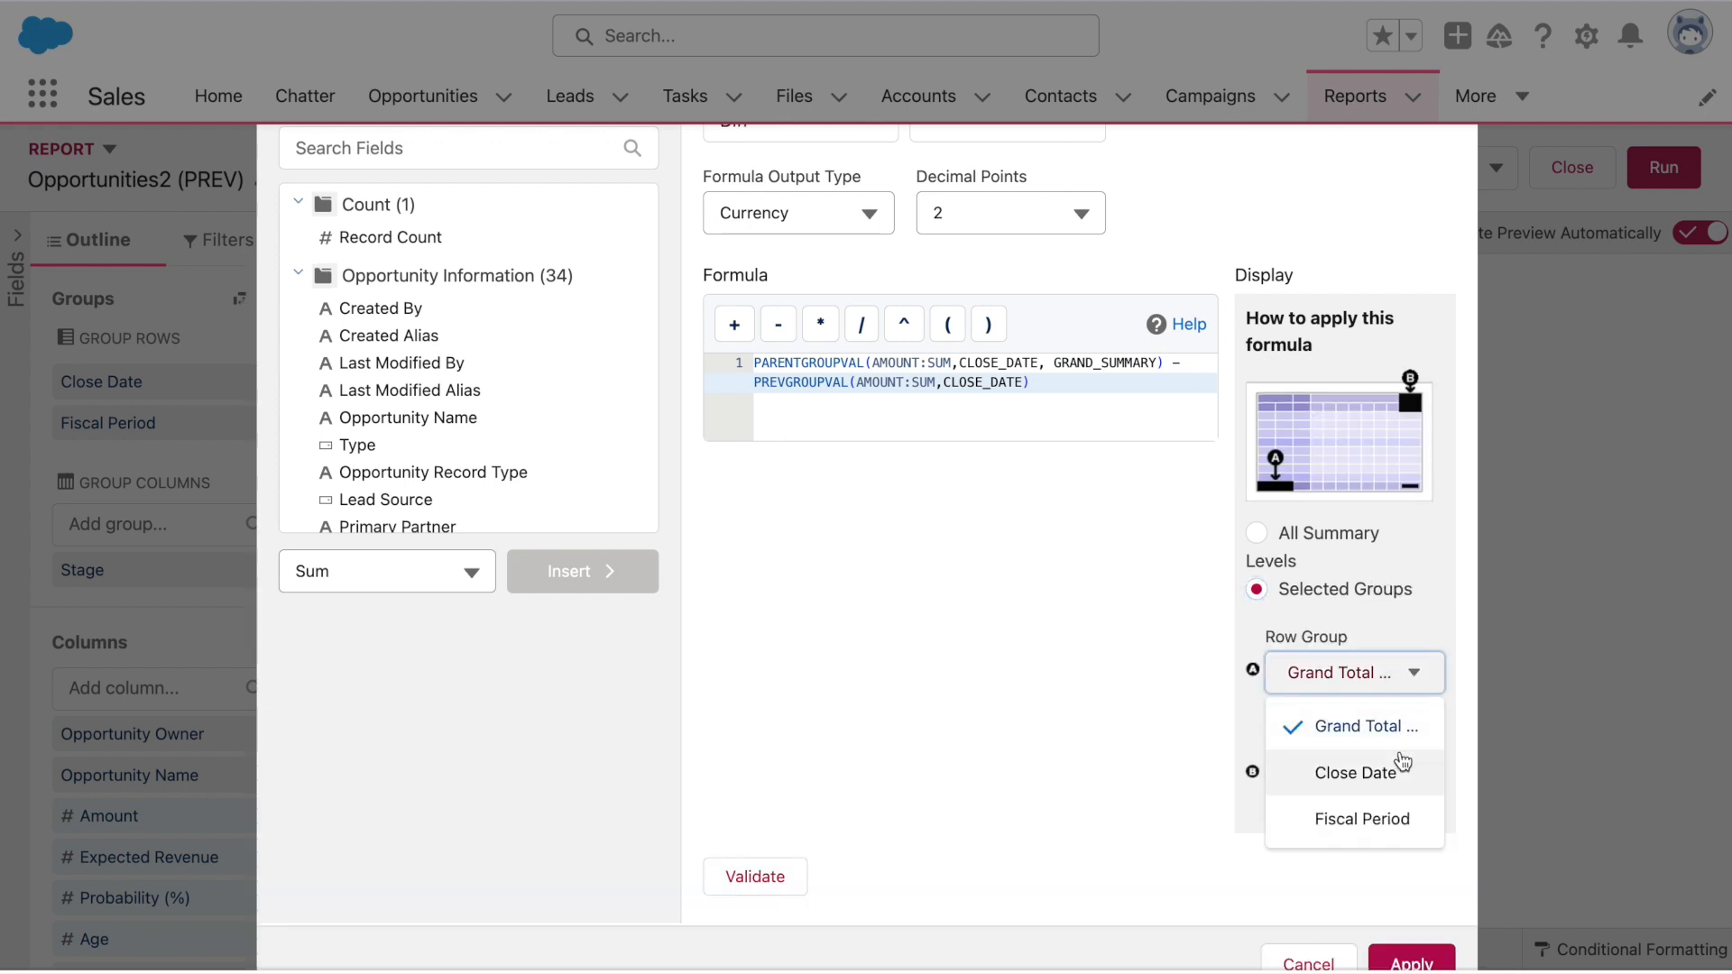
left_click(1400, 767)
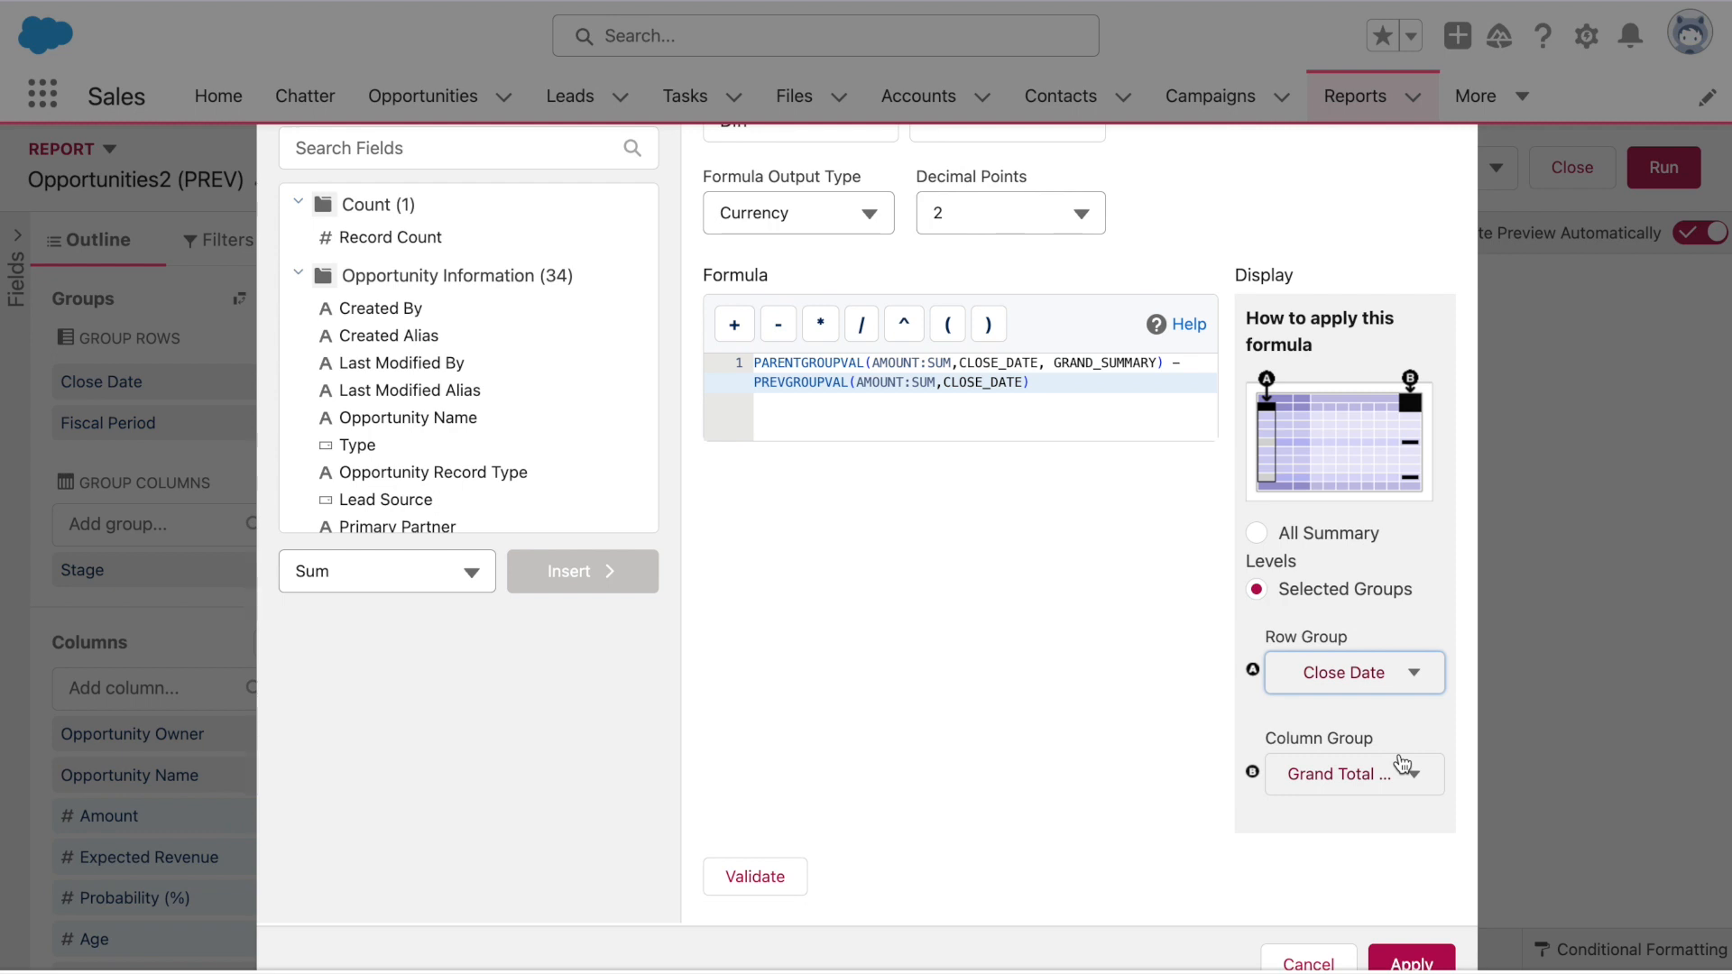
left_click(1400, 768)
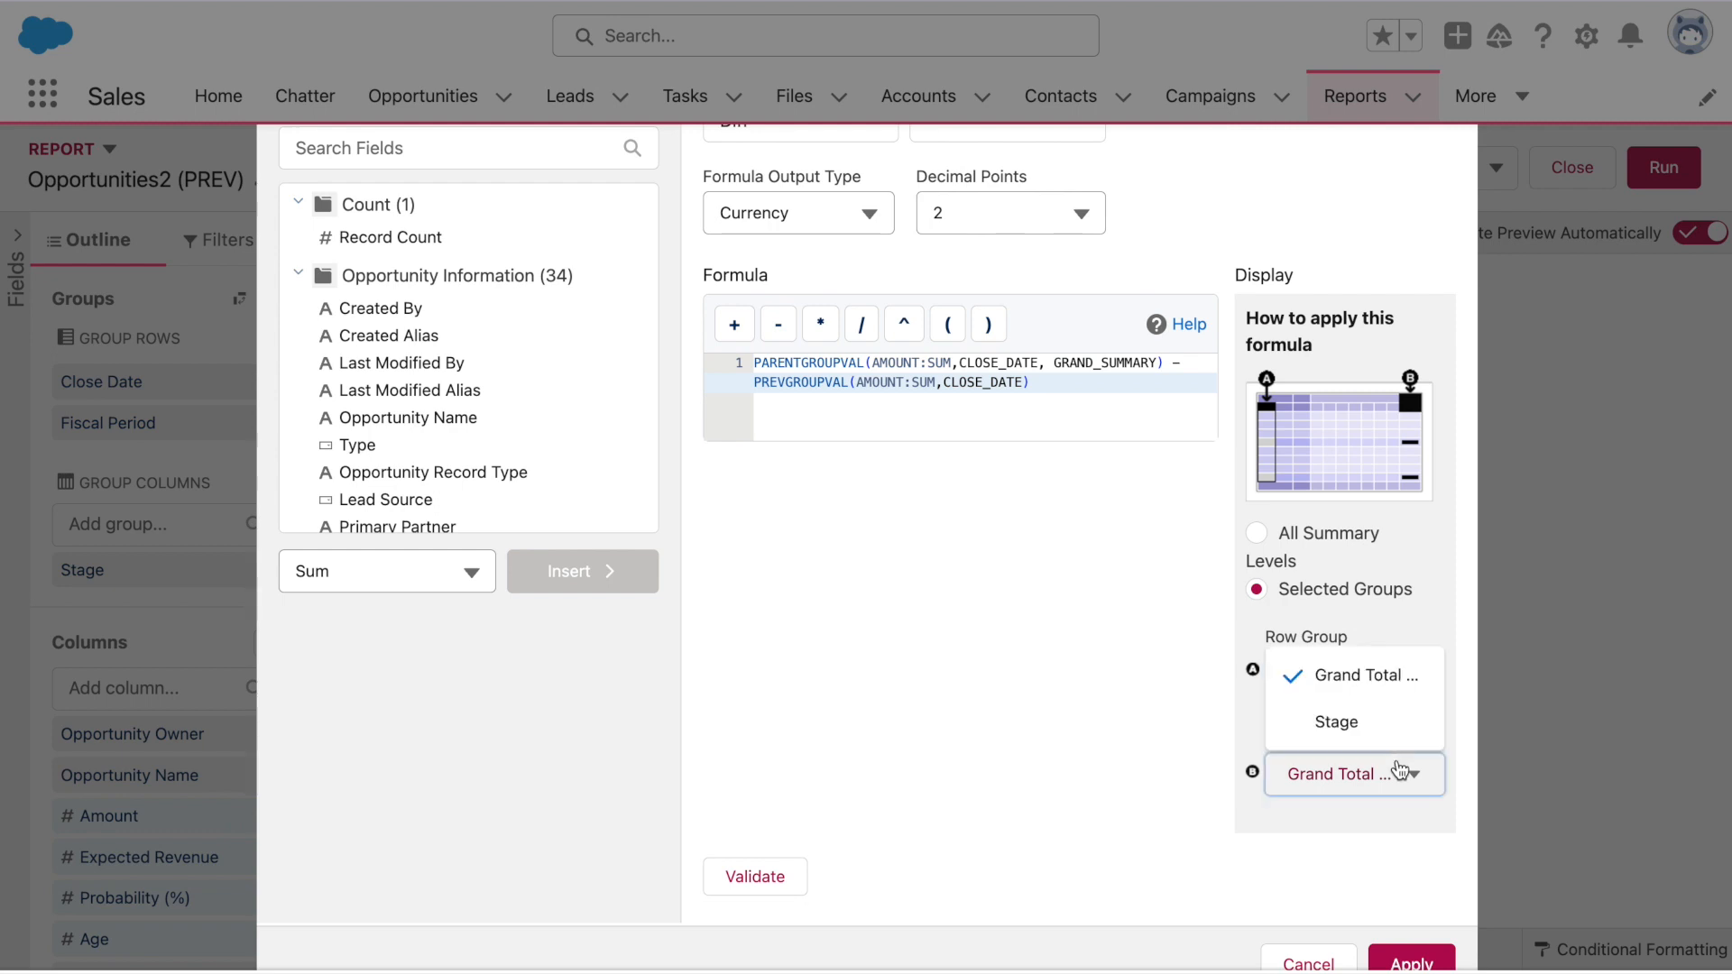
left_click(1401, 769)
left_click(787, 876)
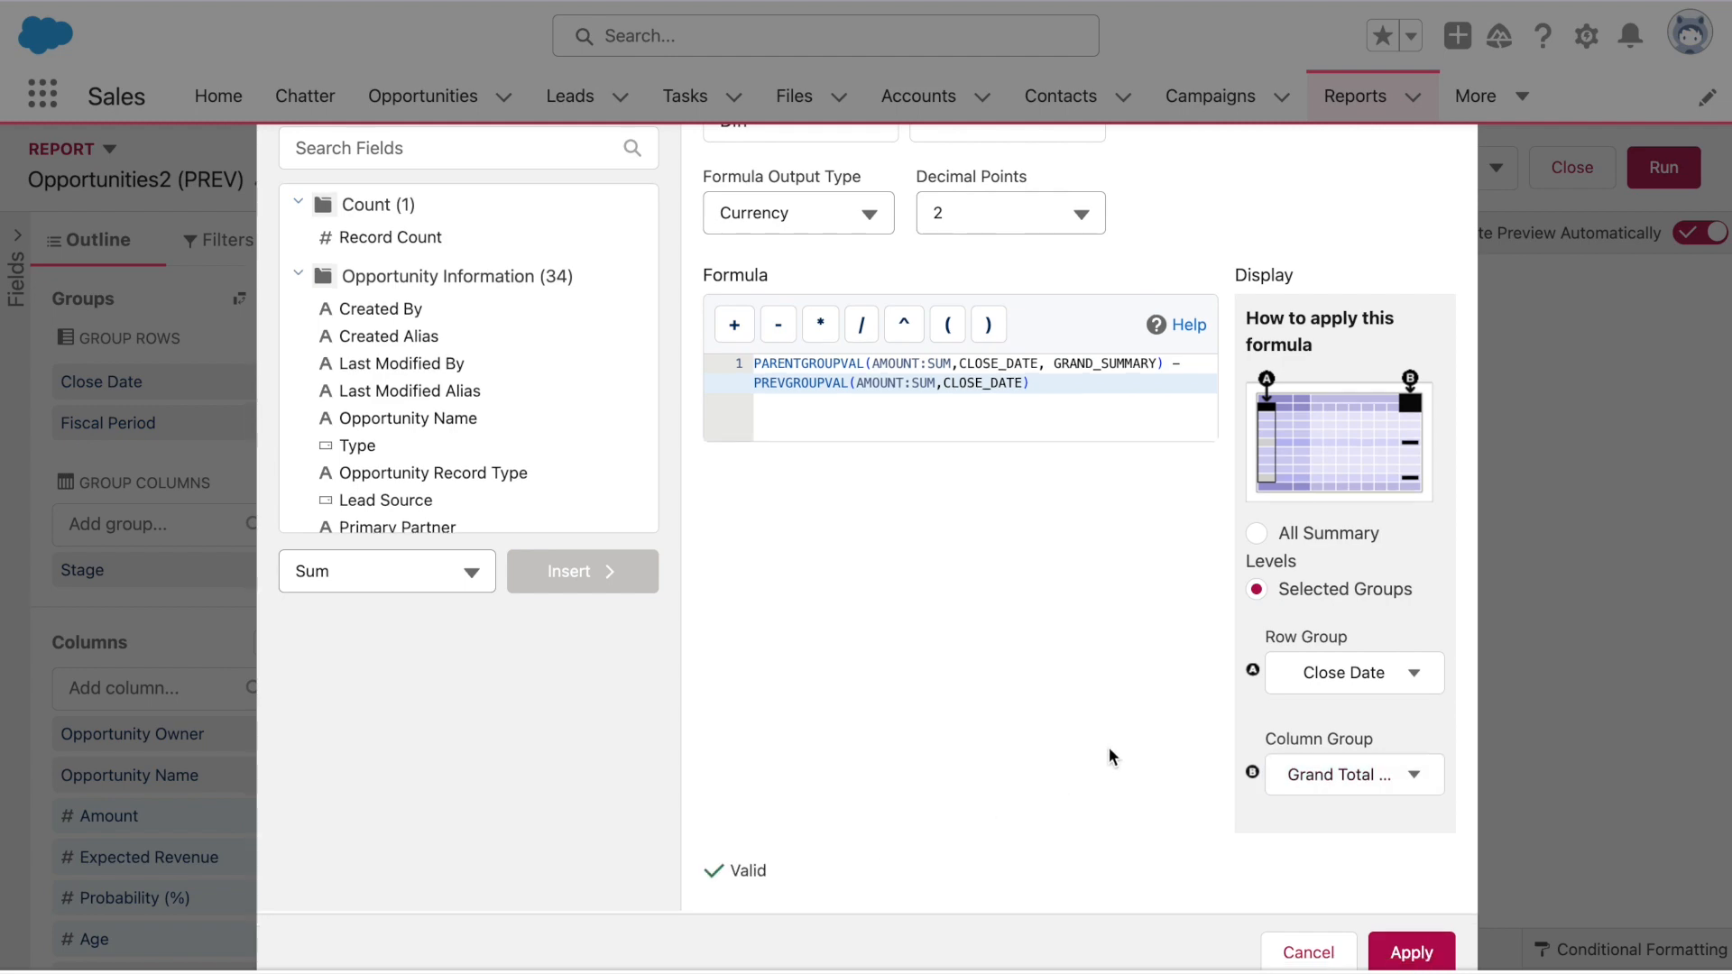
left_click(1413, 952)
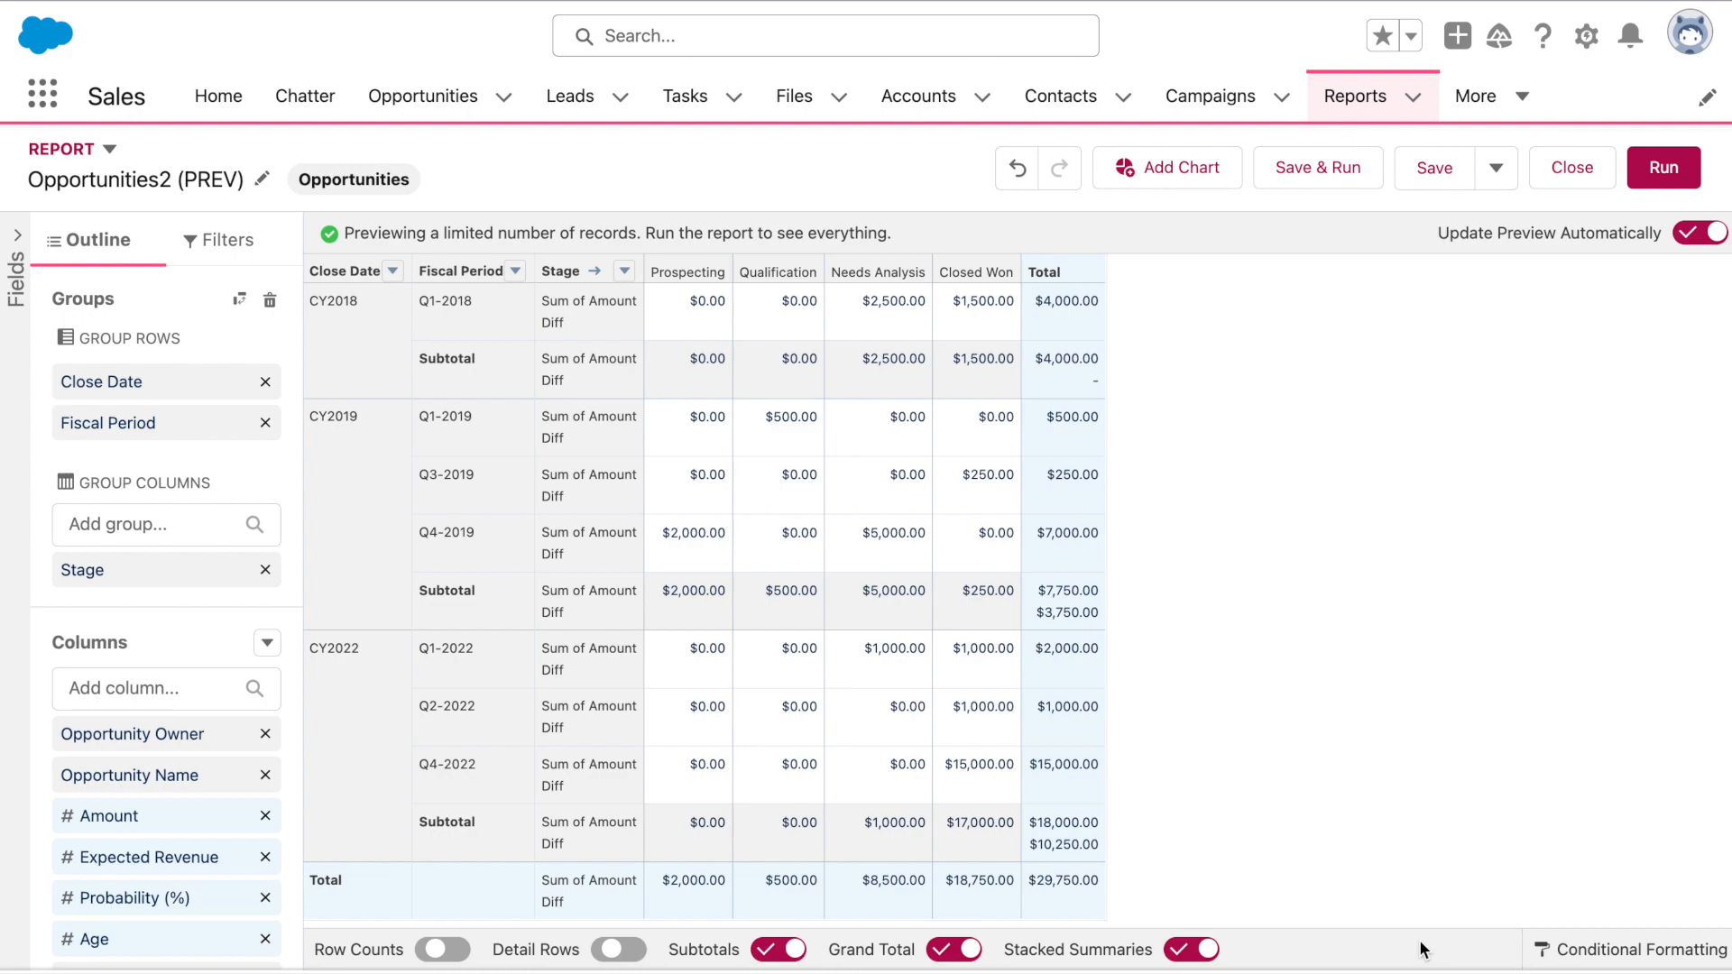
Add a conditional formatting rule on Diff colouring values at or below -1 light red
left_click(1535, 951)
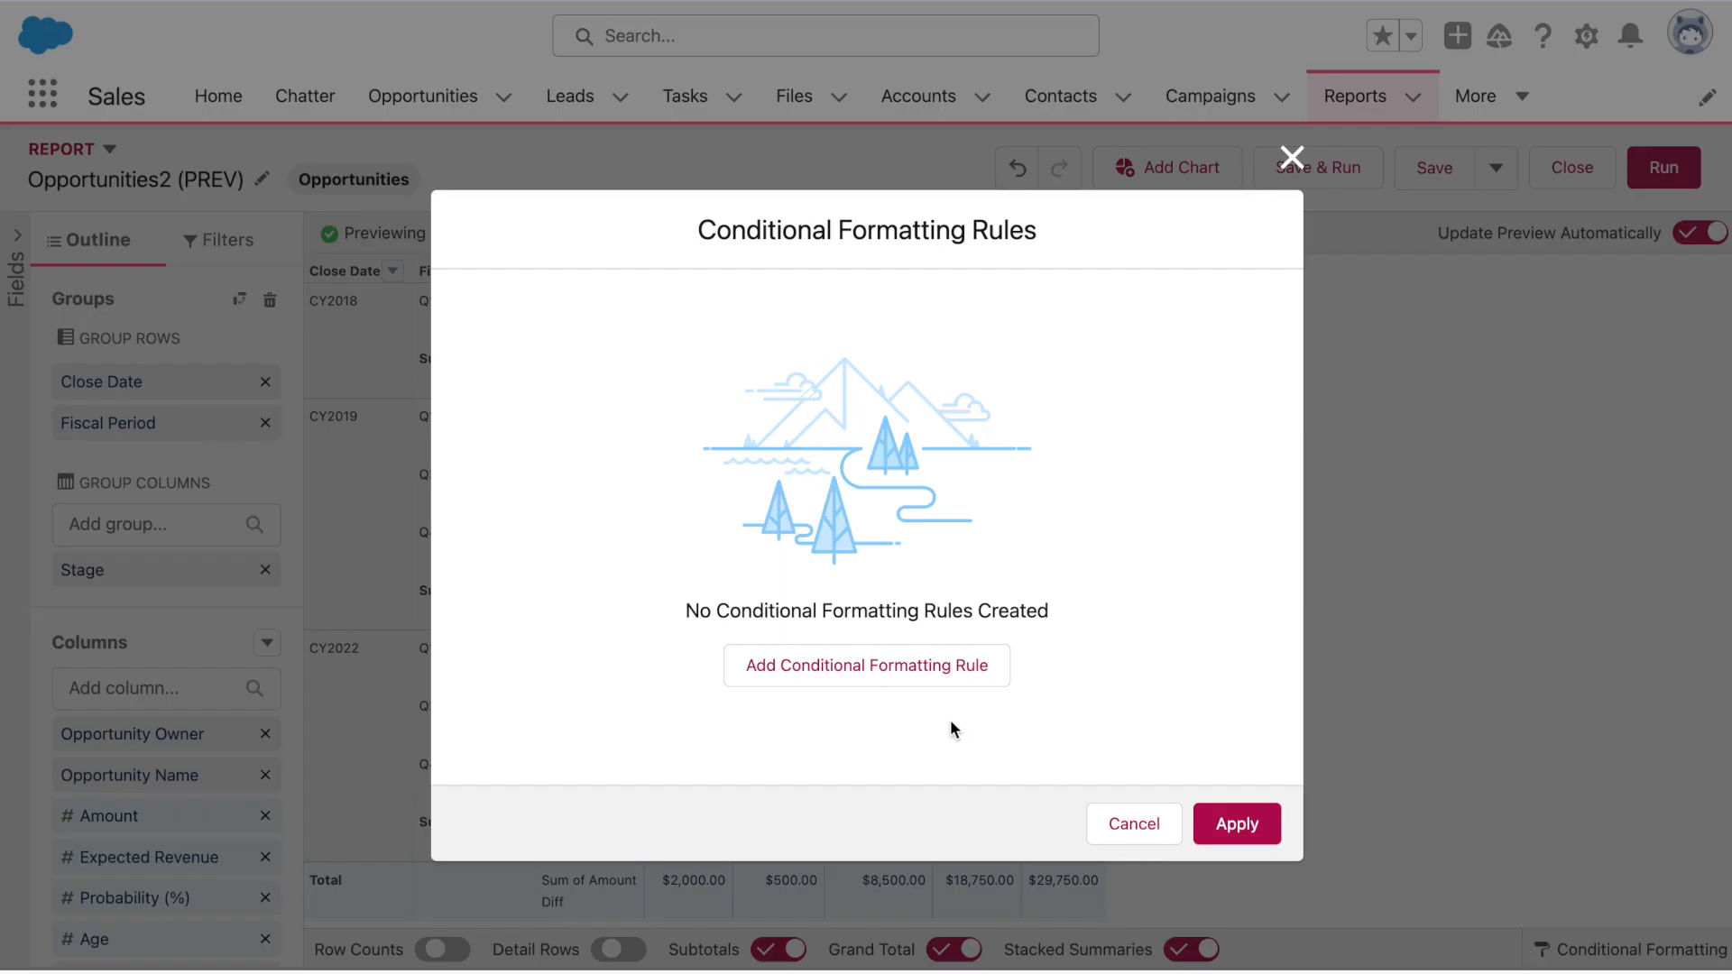
left_click(936, 667)
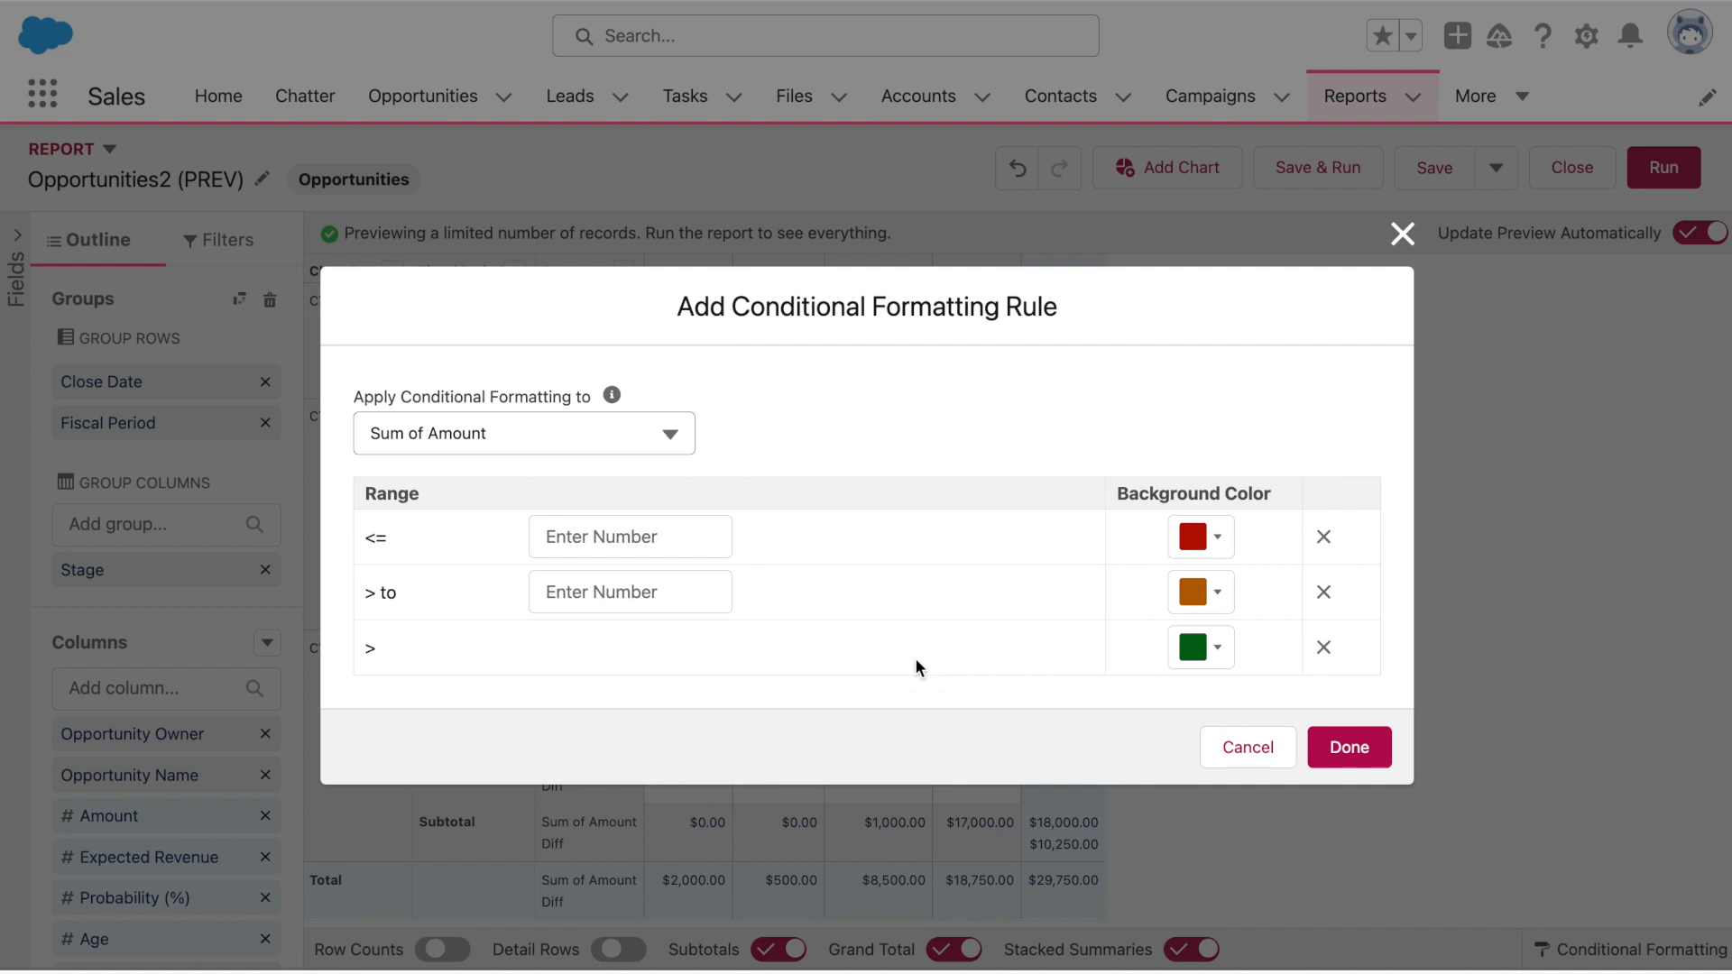
left_click(669, 424)
left_click(577, 532)
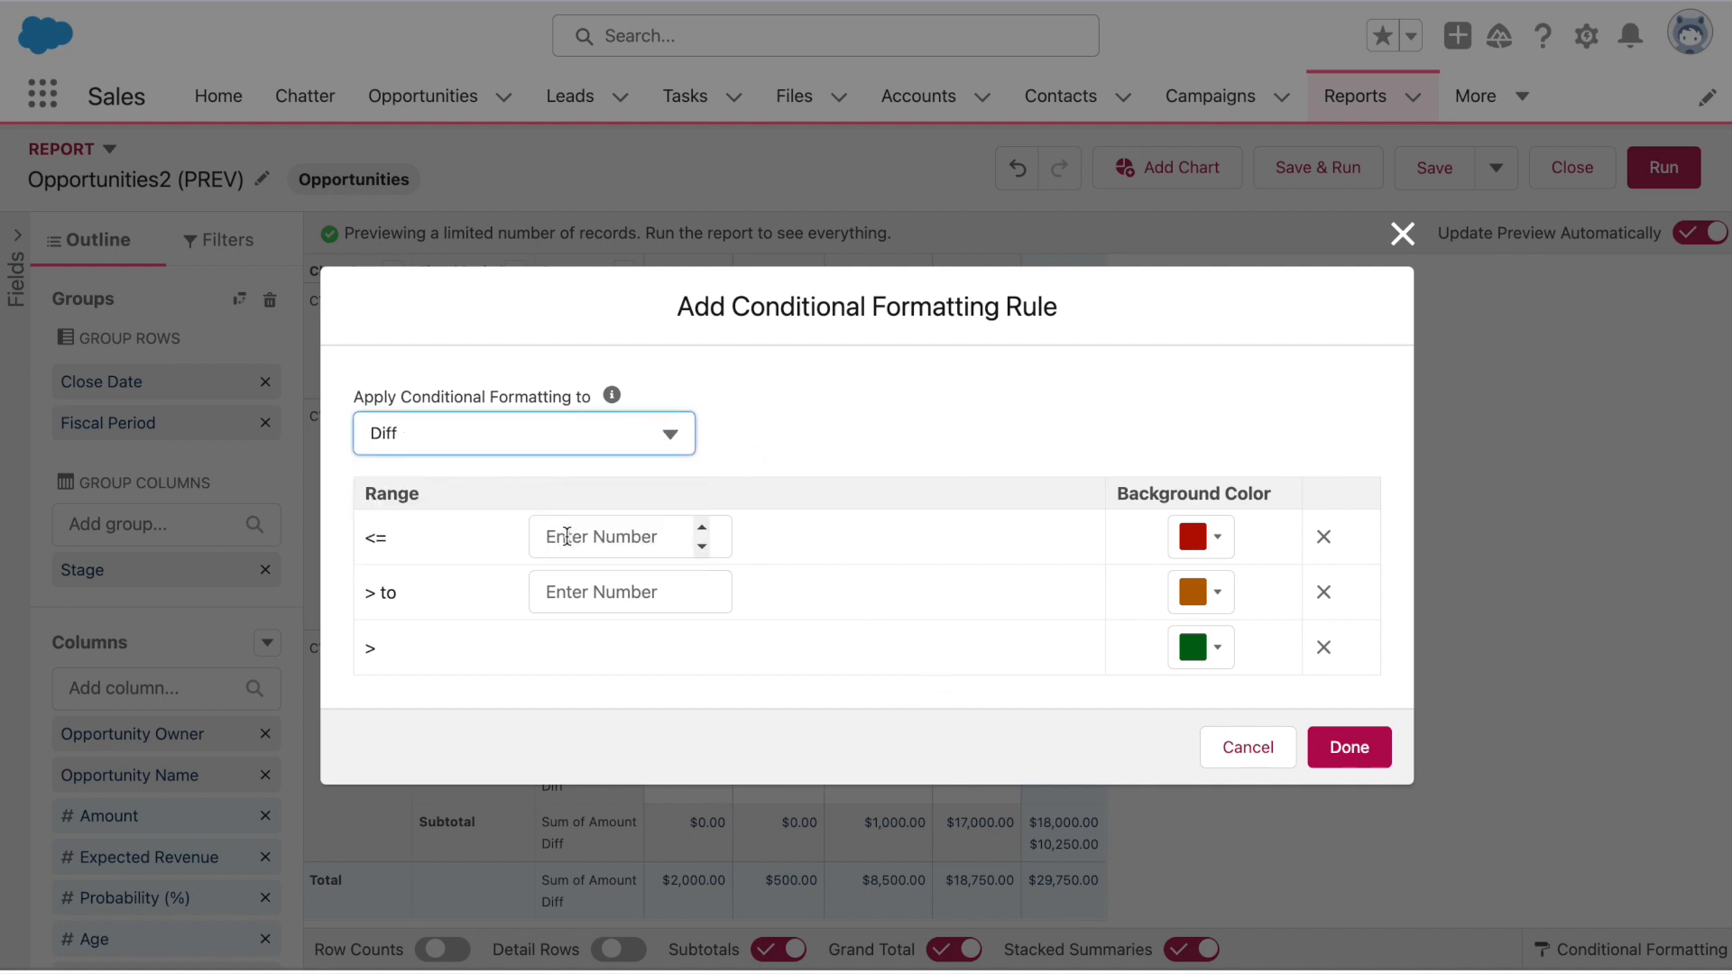
left_click(1322, 647)
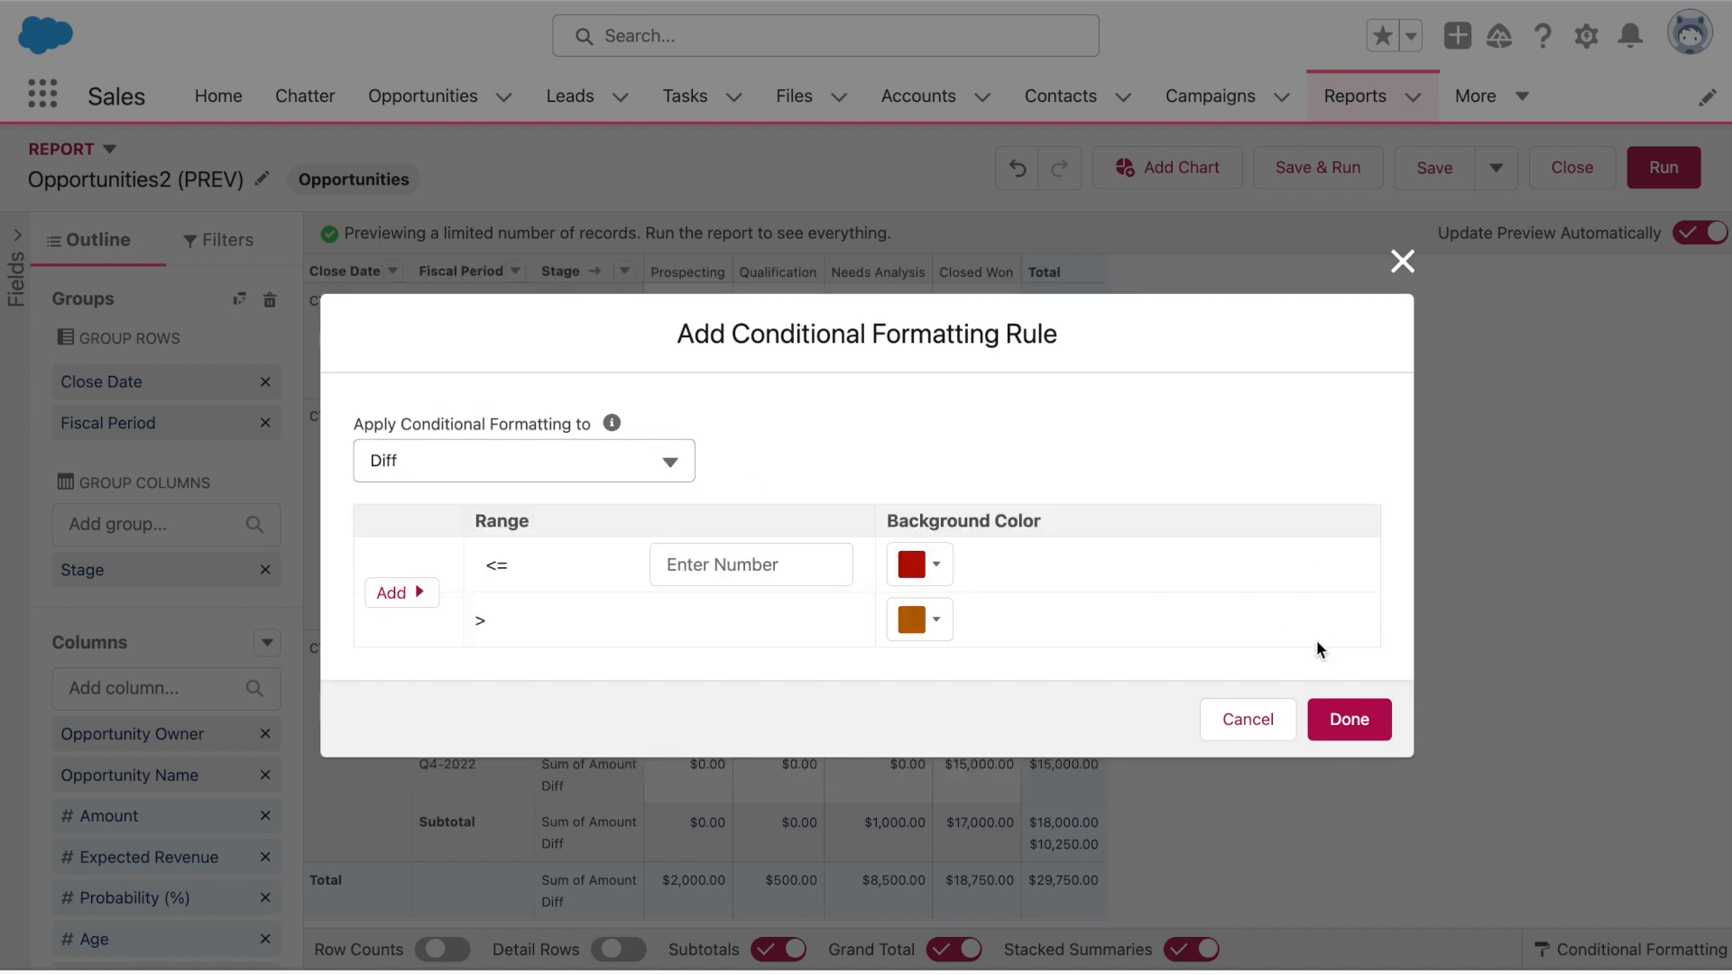
left_click(743, 575)
type("-1")
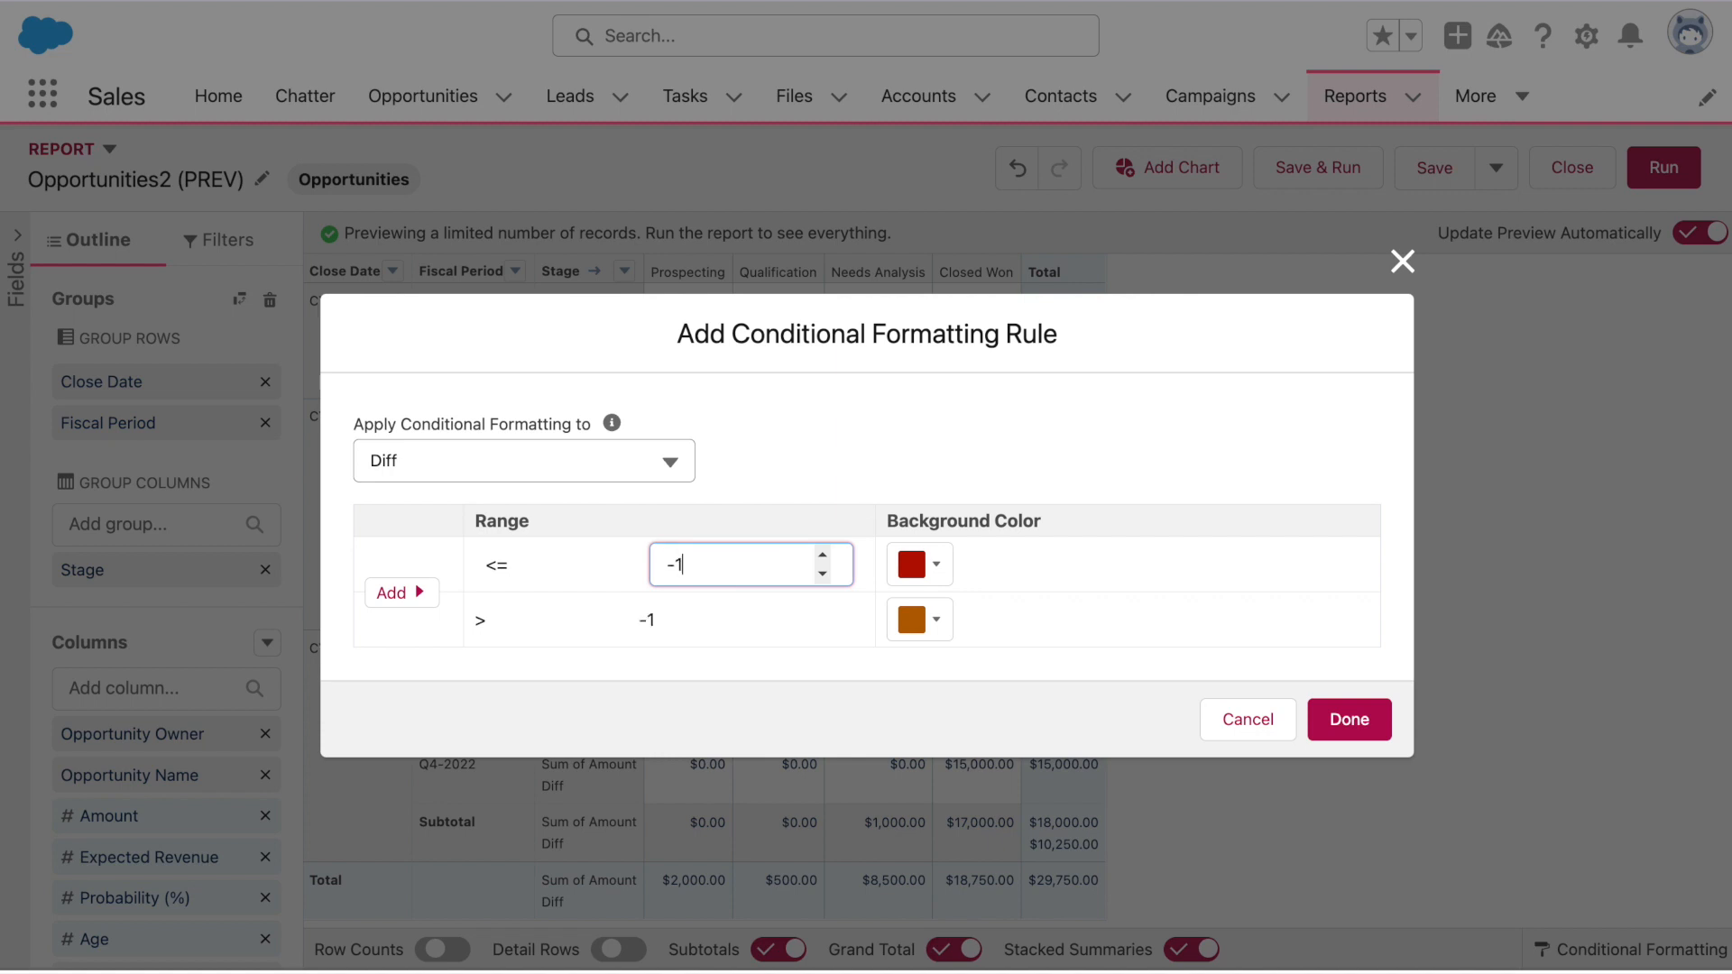
left_click(948, 565)
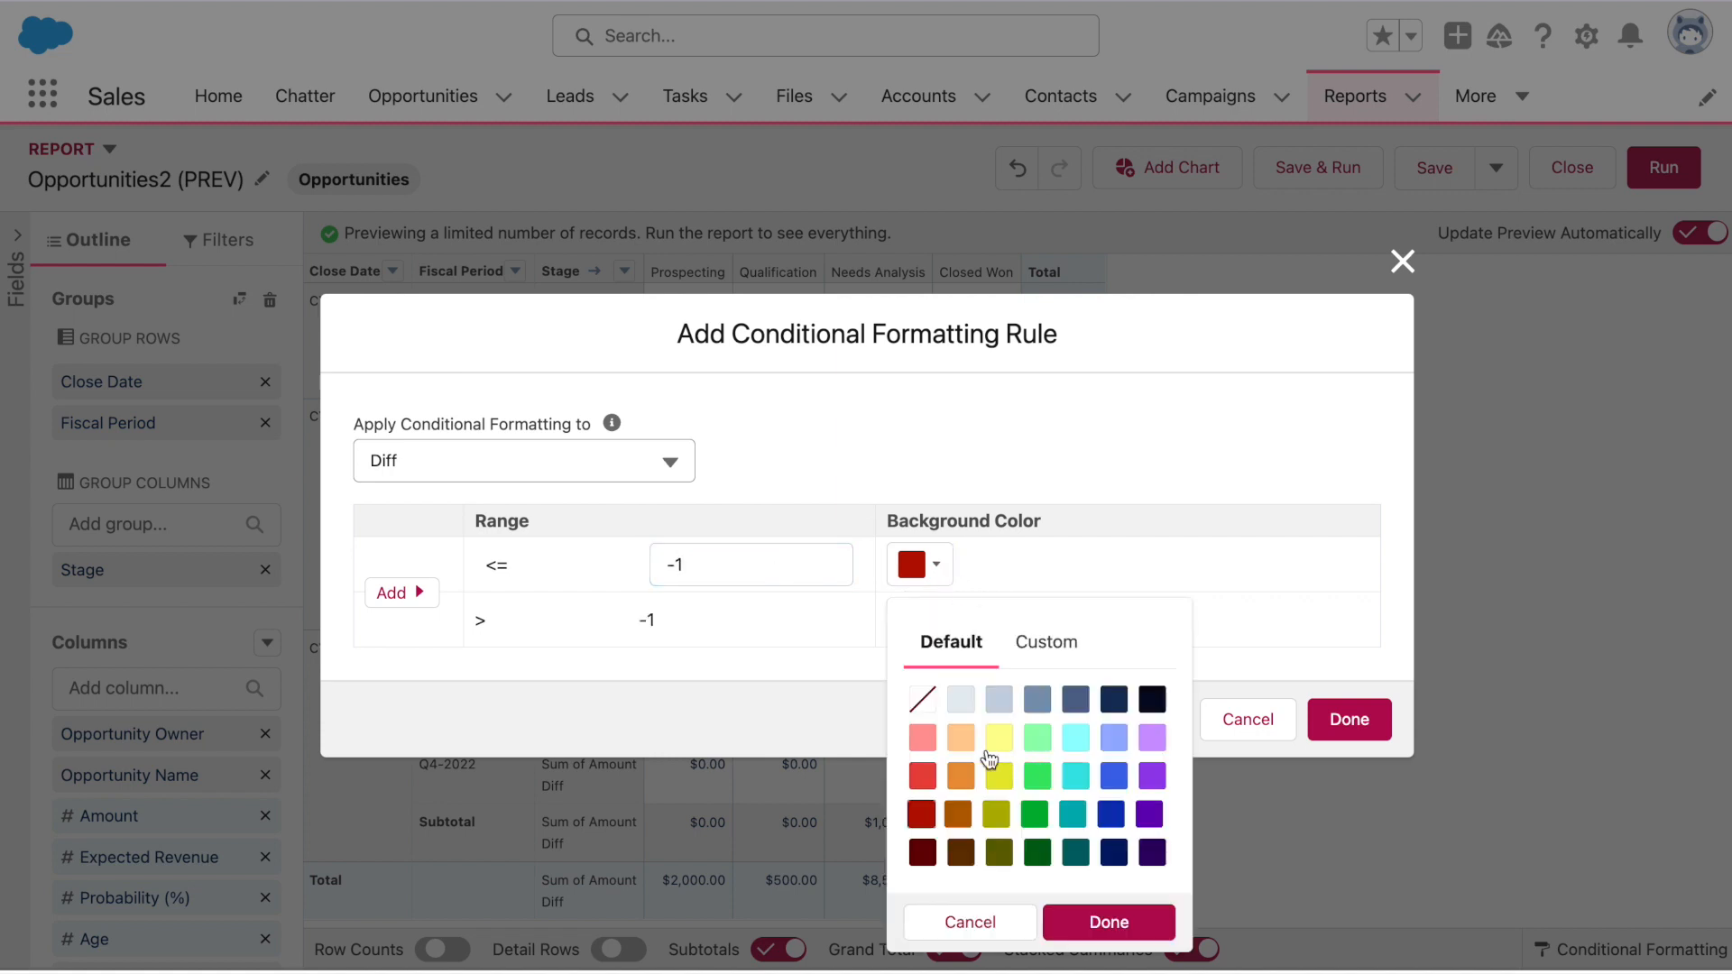
left_click(934, 749)
left_click(1160, 922)
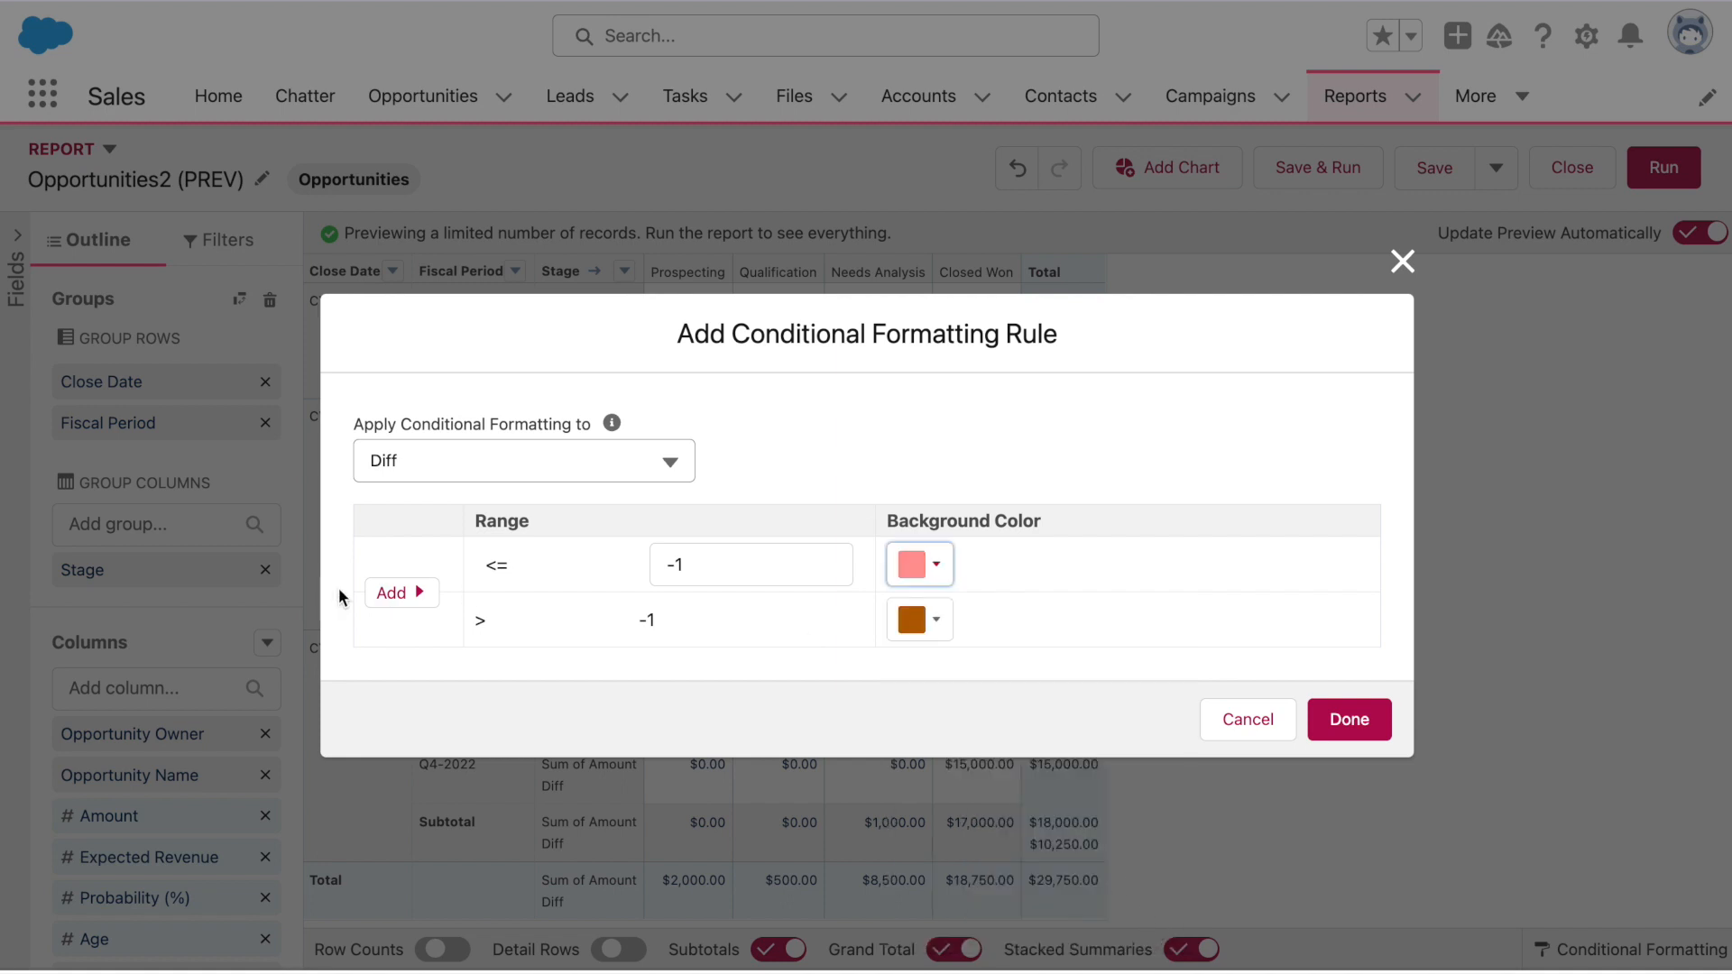
Leave -1 to 0 uncoloured, make above 0 light green, apply, then Save & Run
left_click(402, 593)
left_click(591, 600)
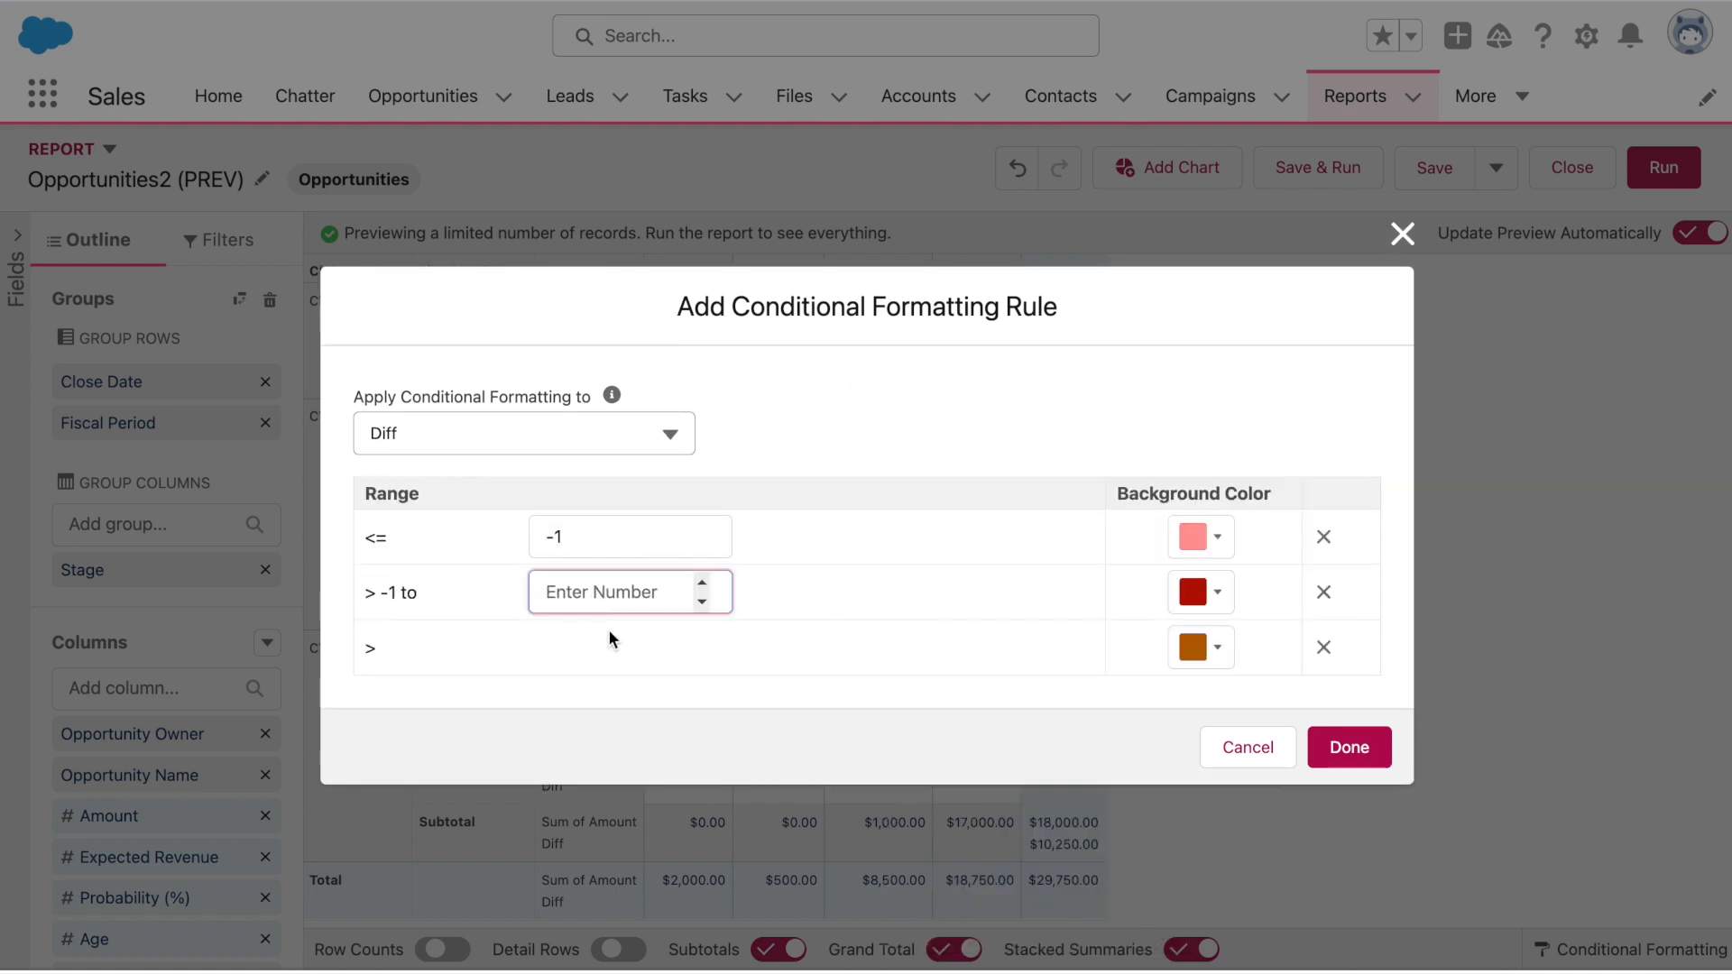
type("0")
left_click(1218, 593)
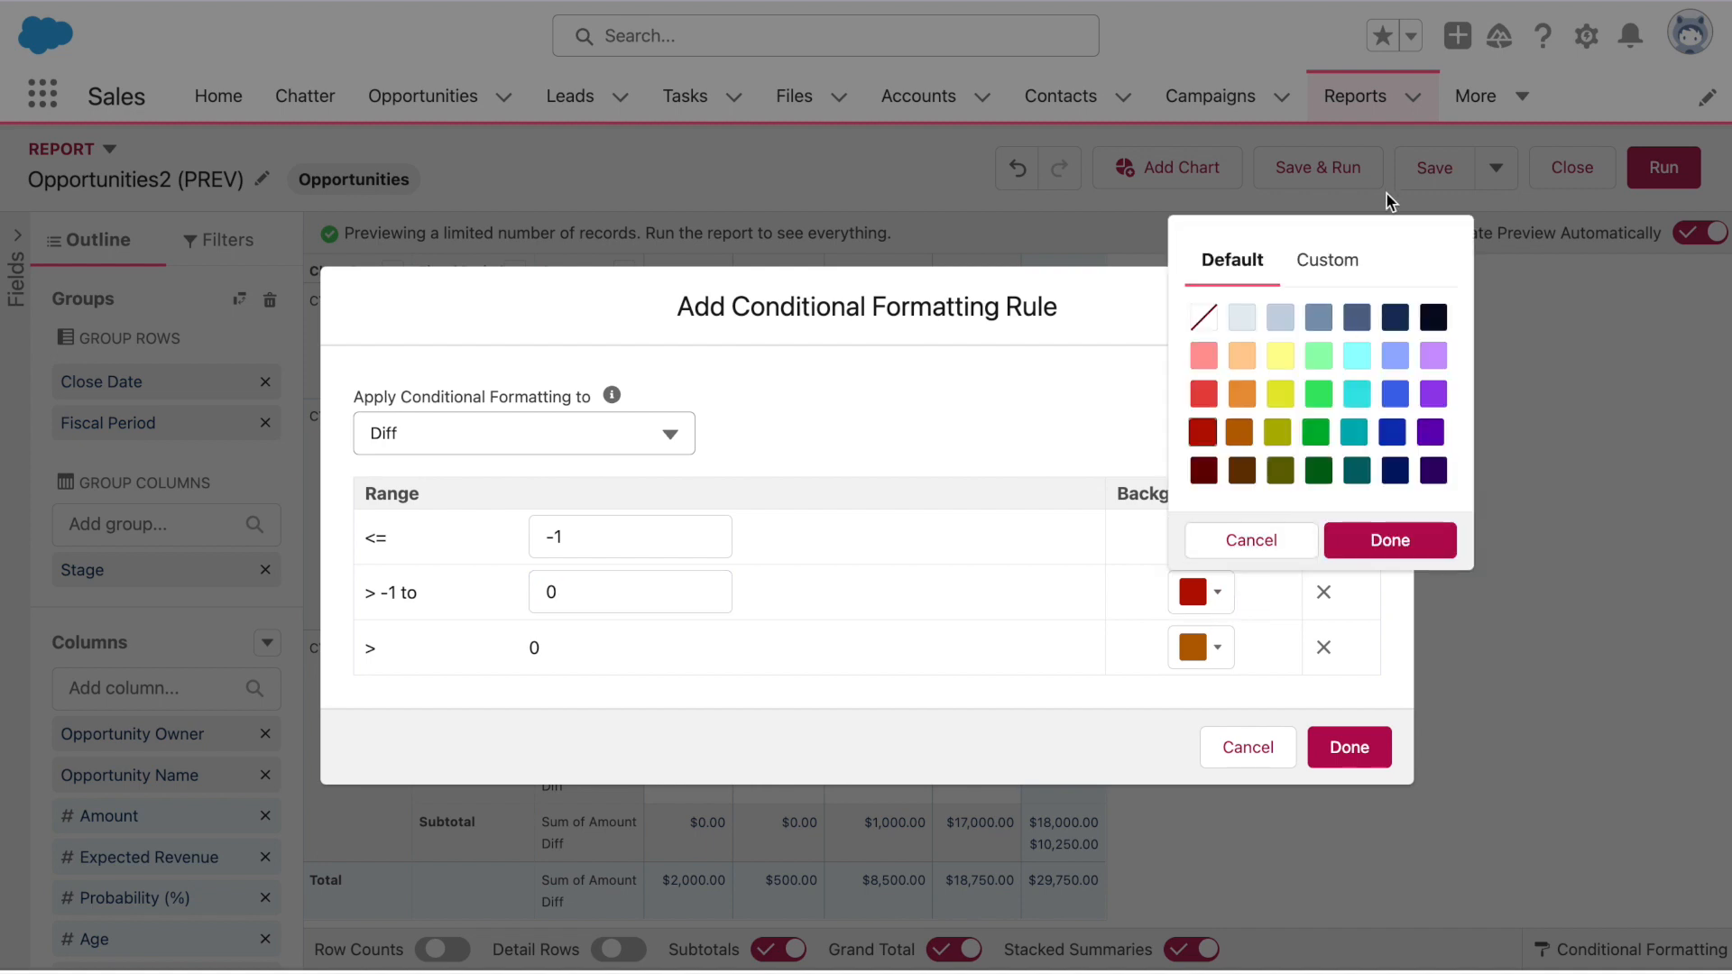
left_click(1410, 534)
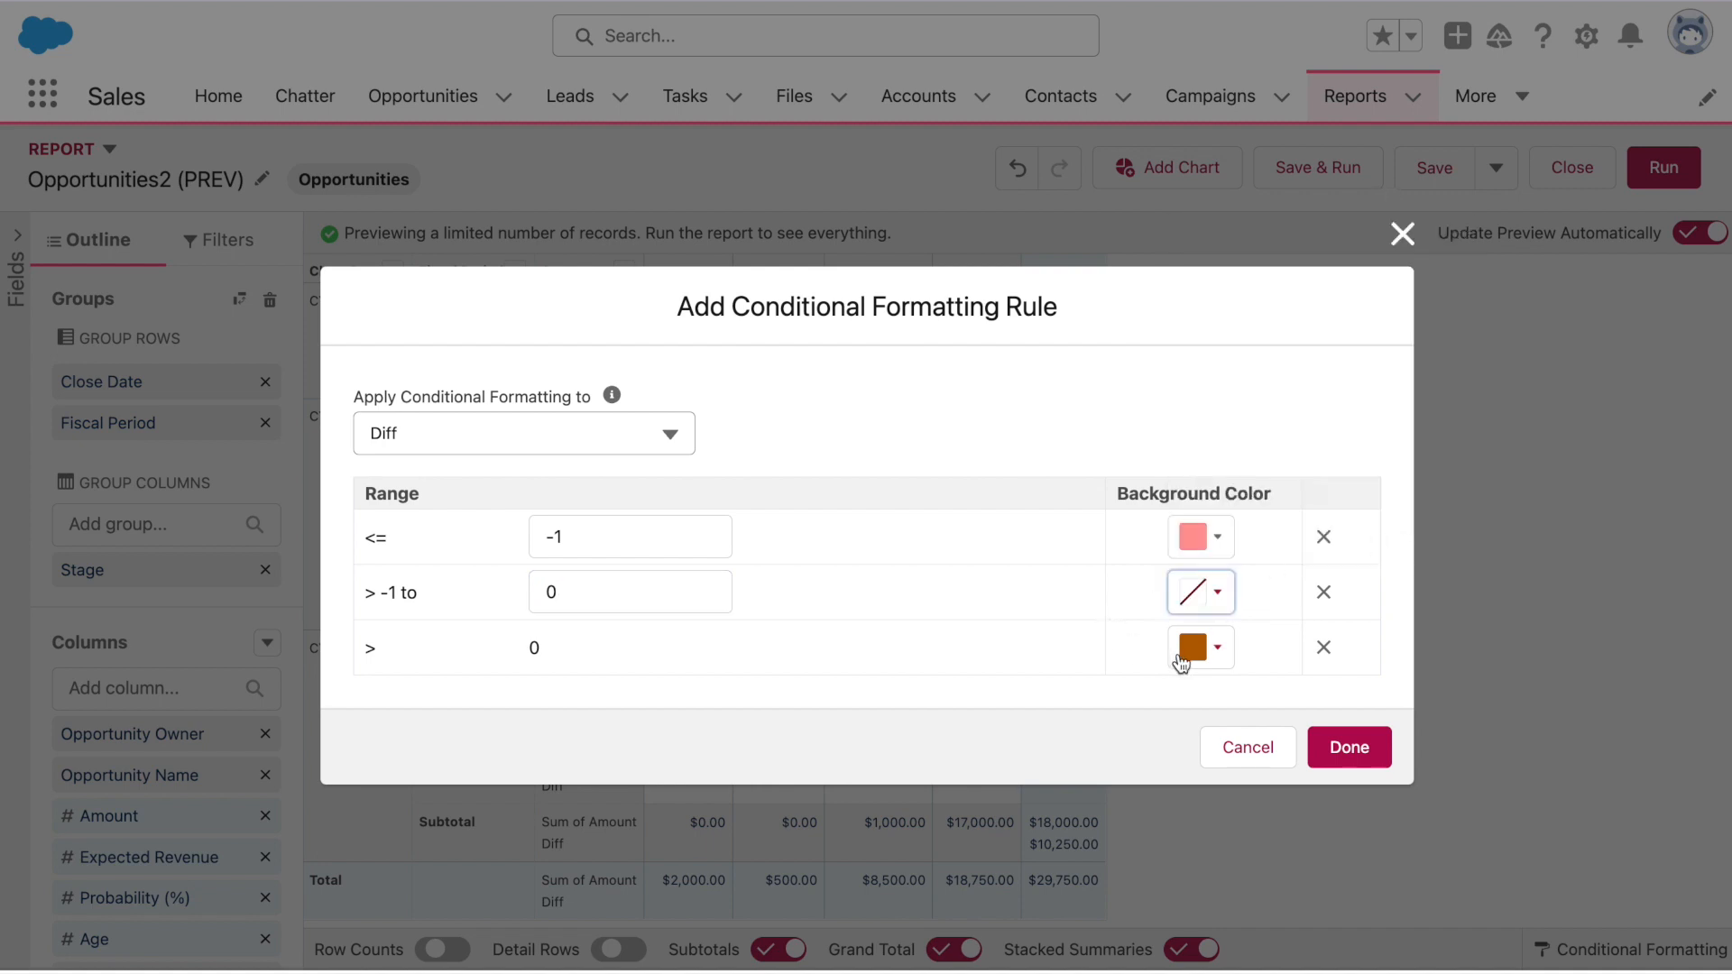
left_click(1206, 653)
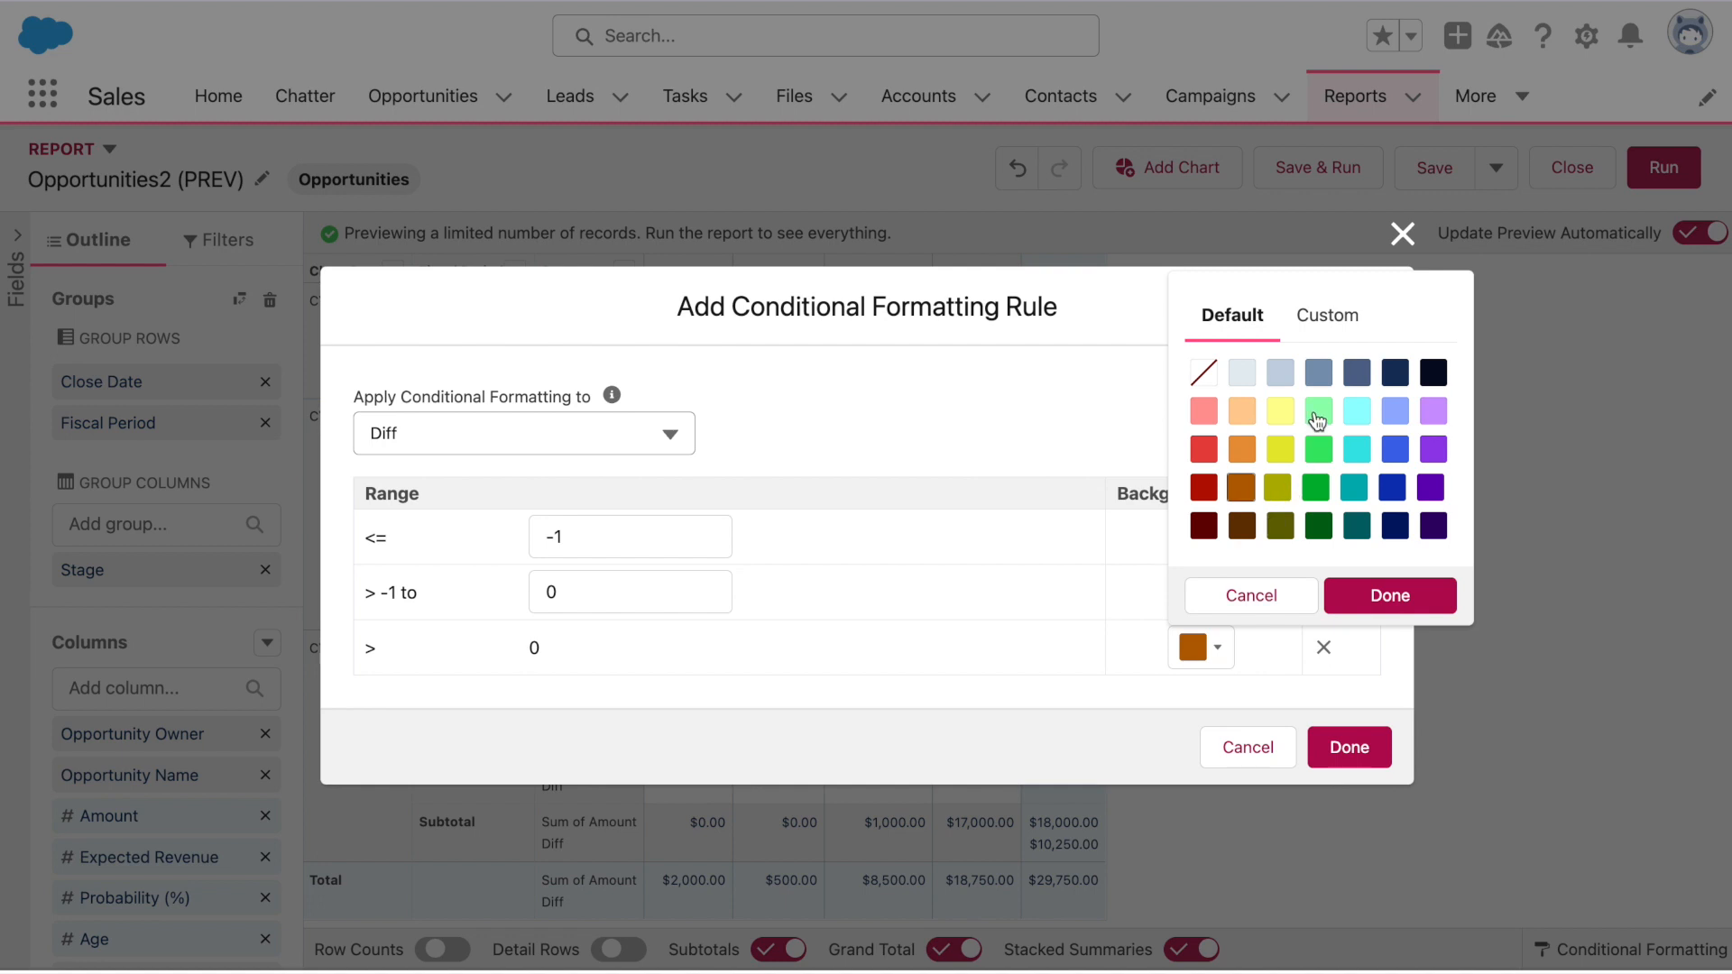
left_click(1319, 411)
left_click(1380, 598)
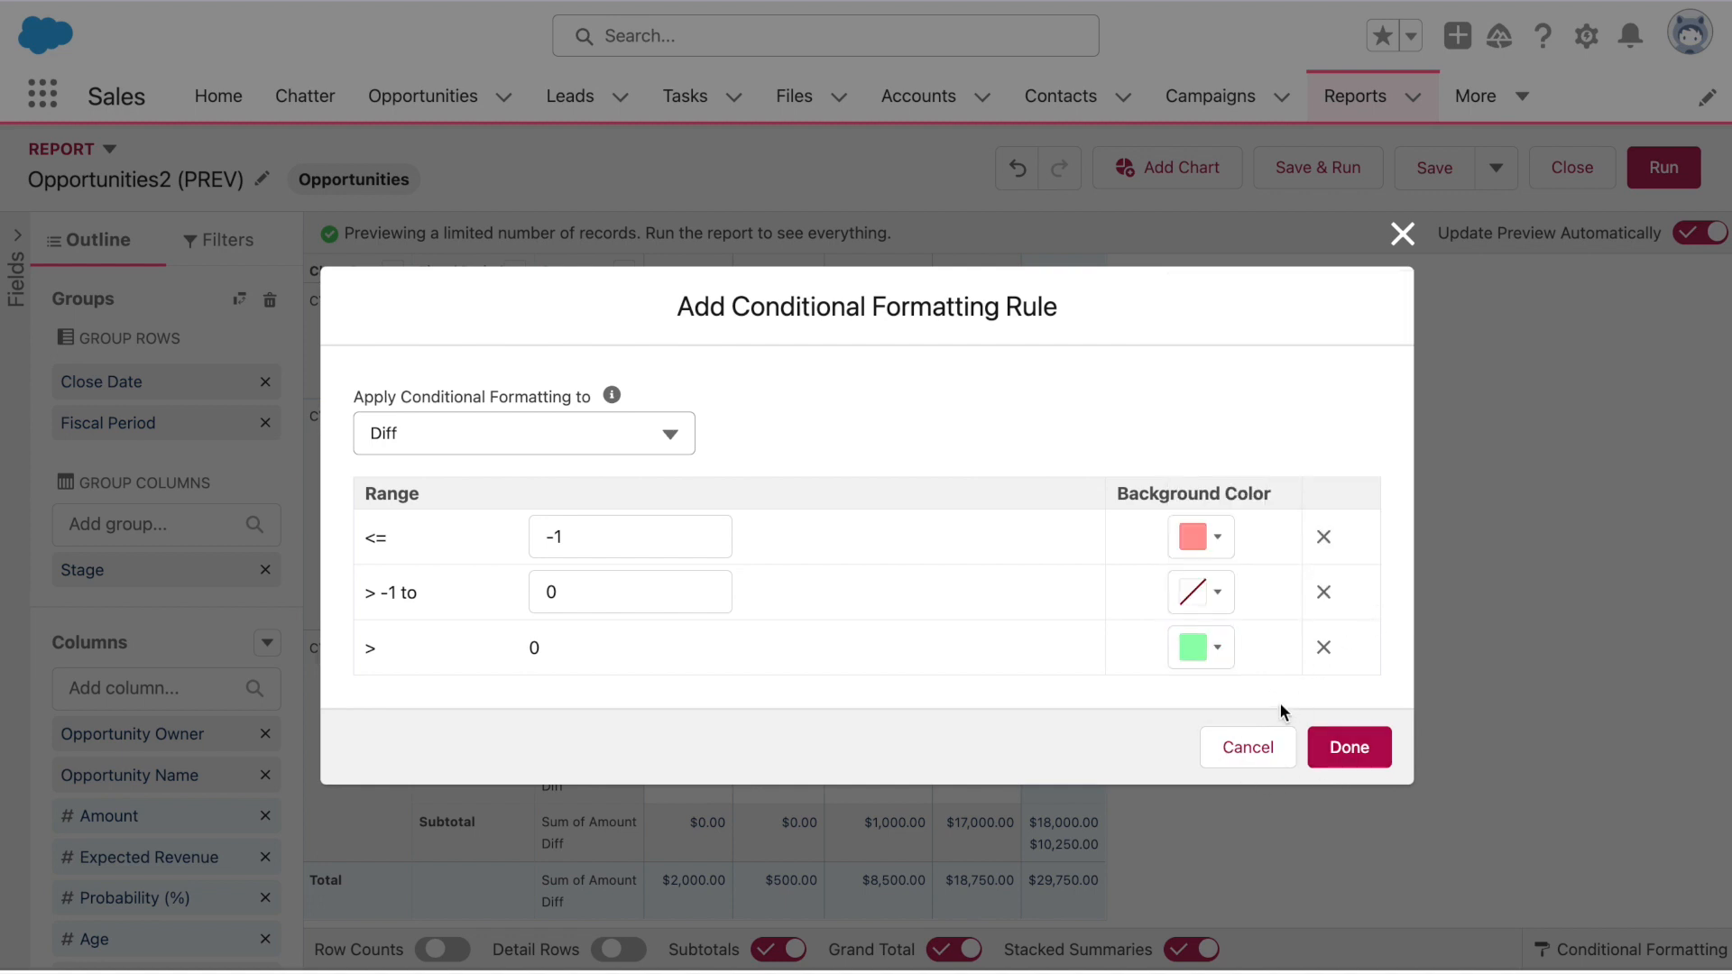
left_click(1361, 751)
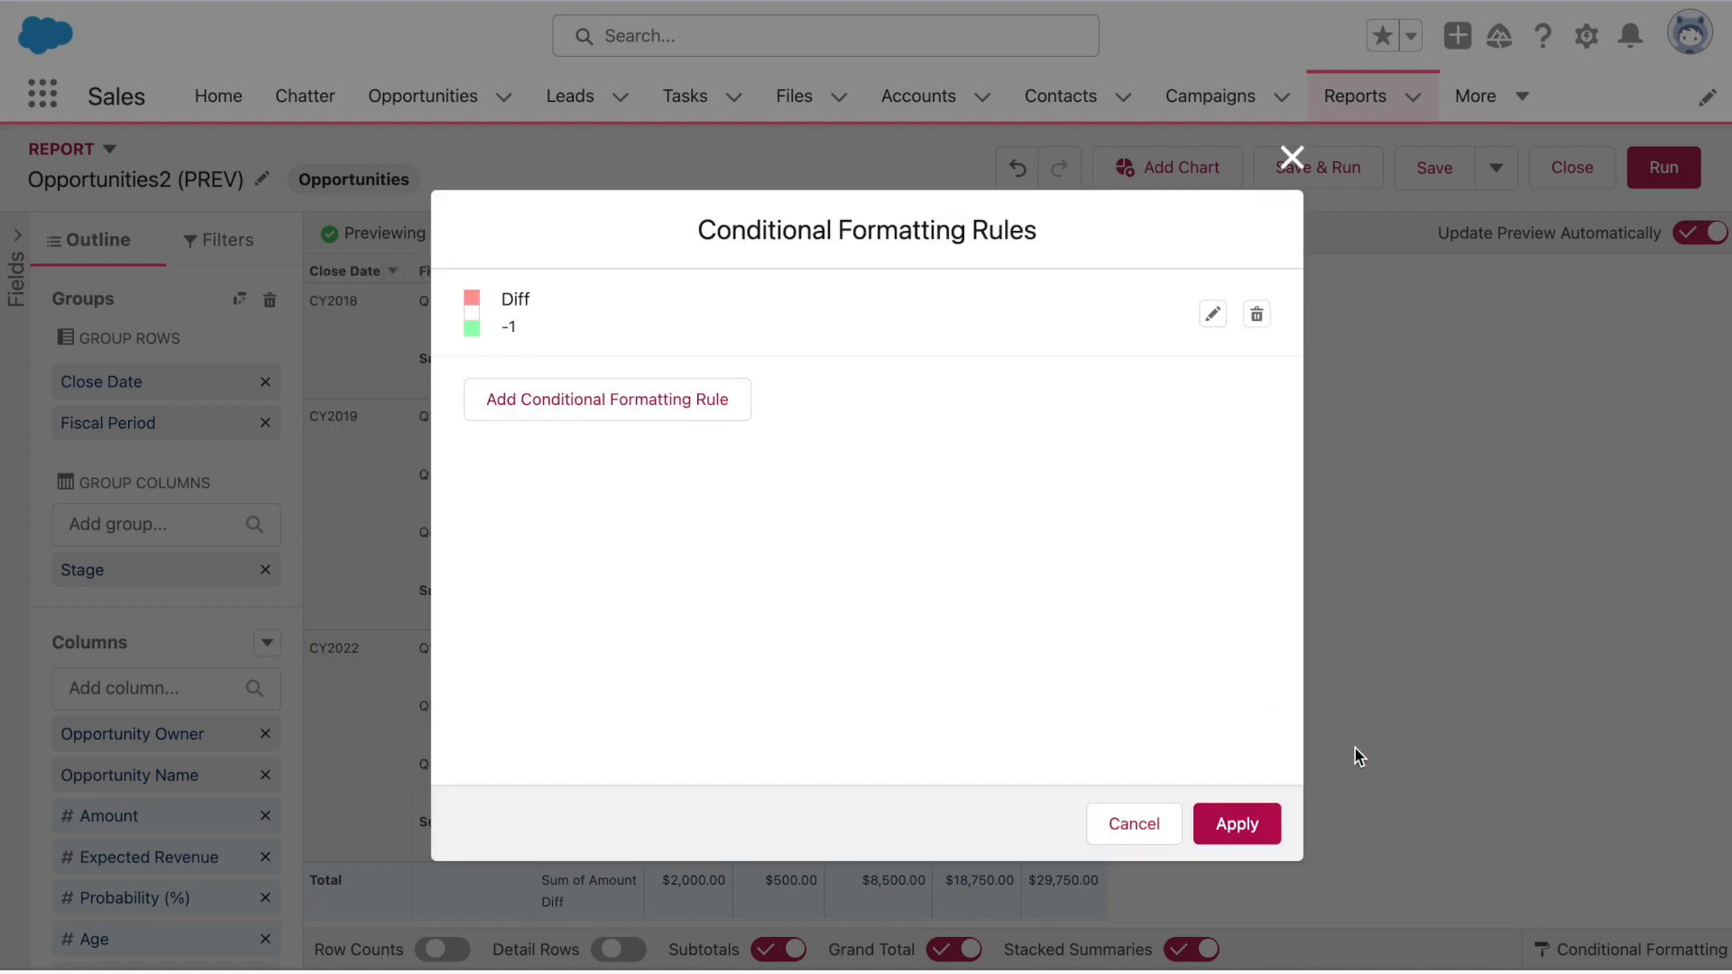
left_click(1251, 828)
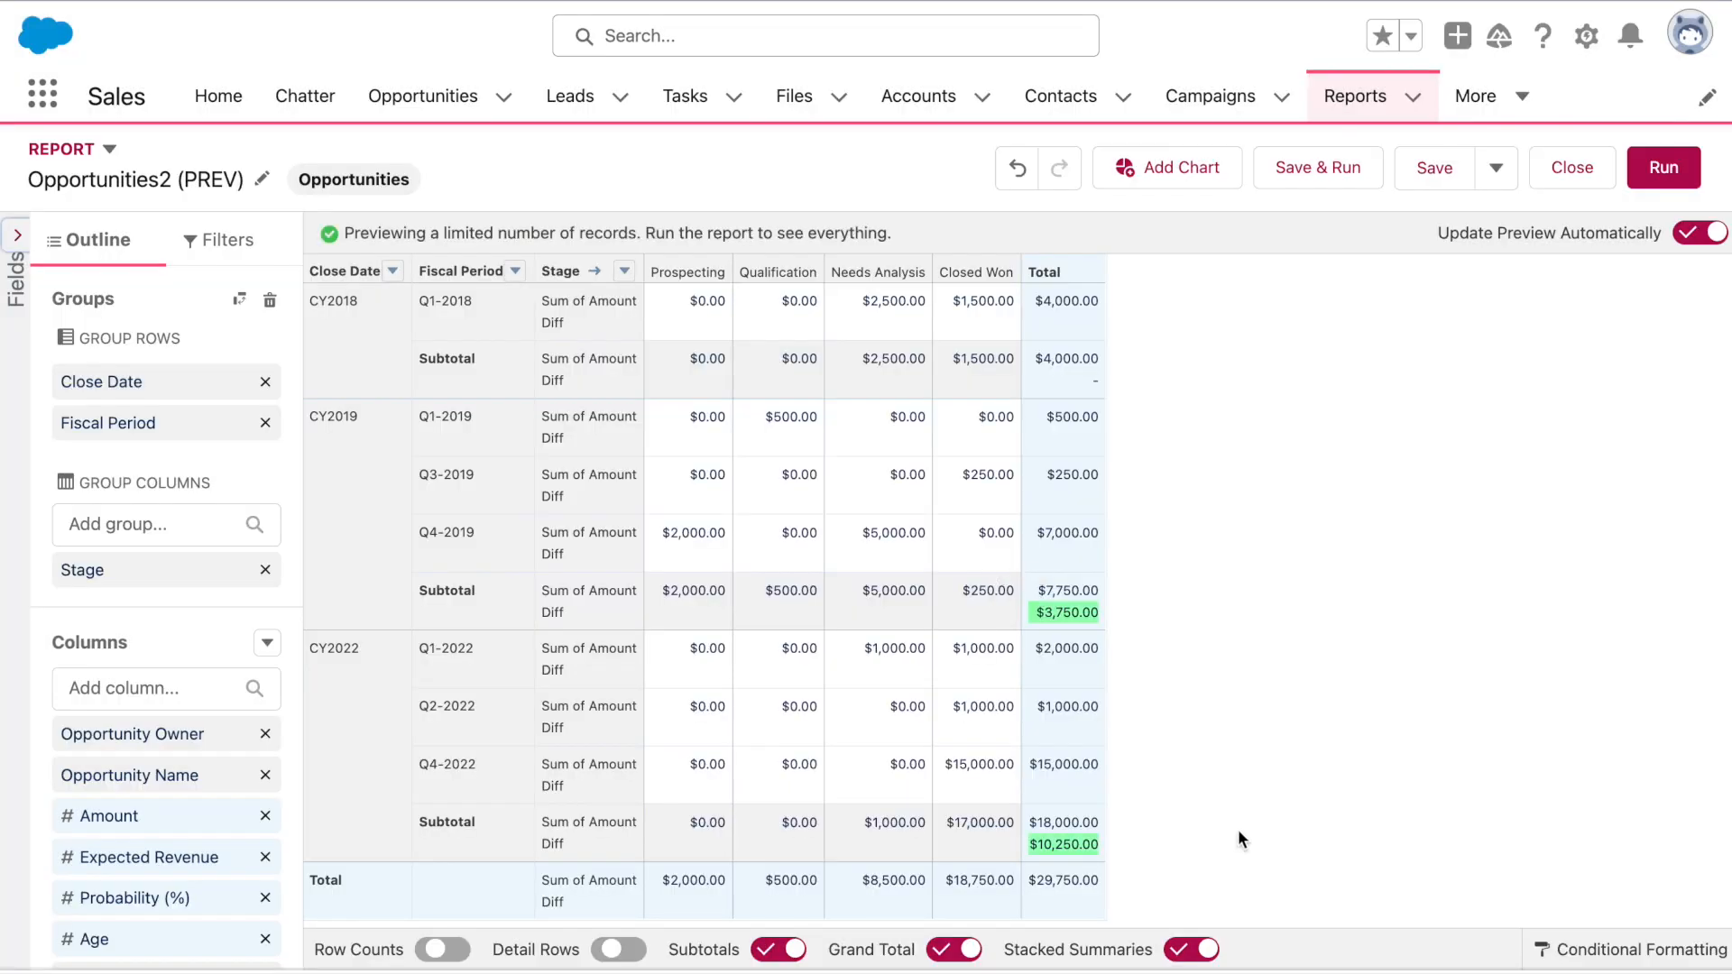
left_click(1350, 164)
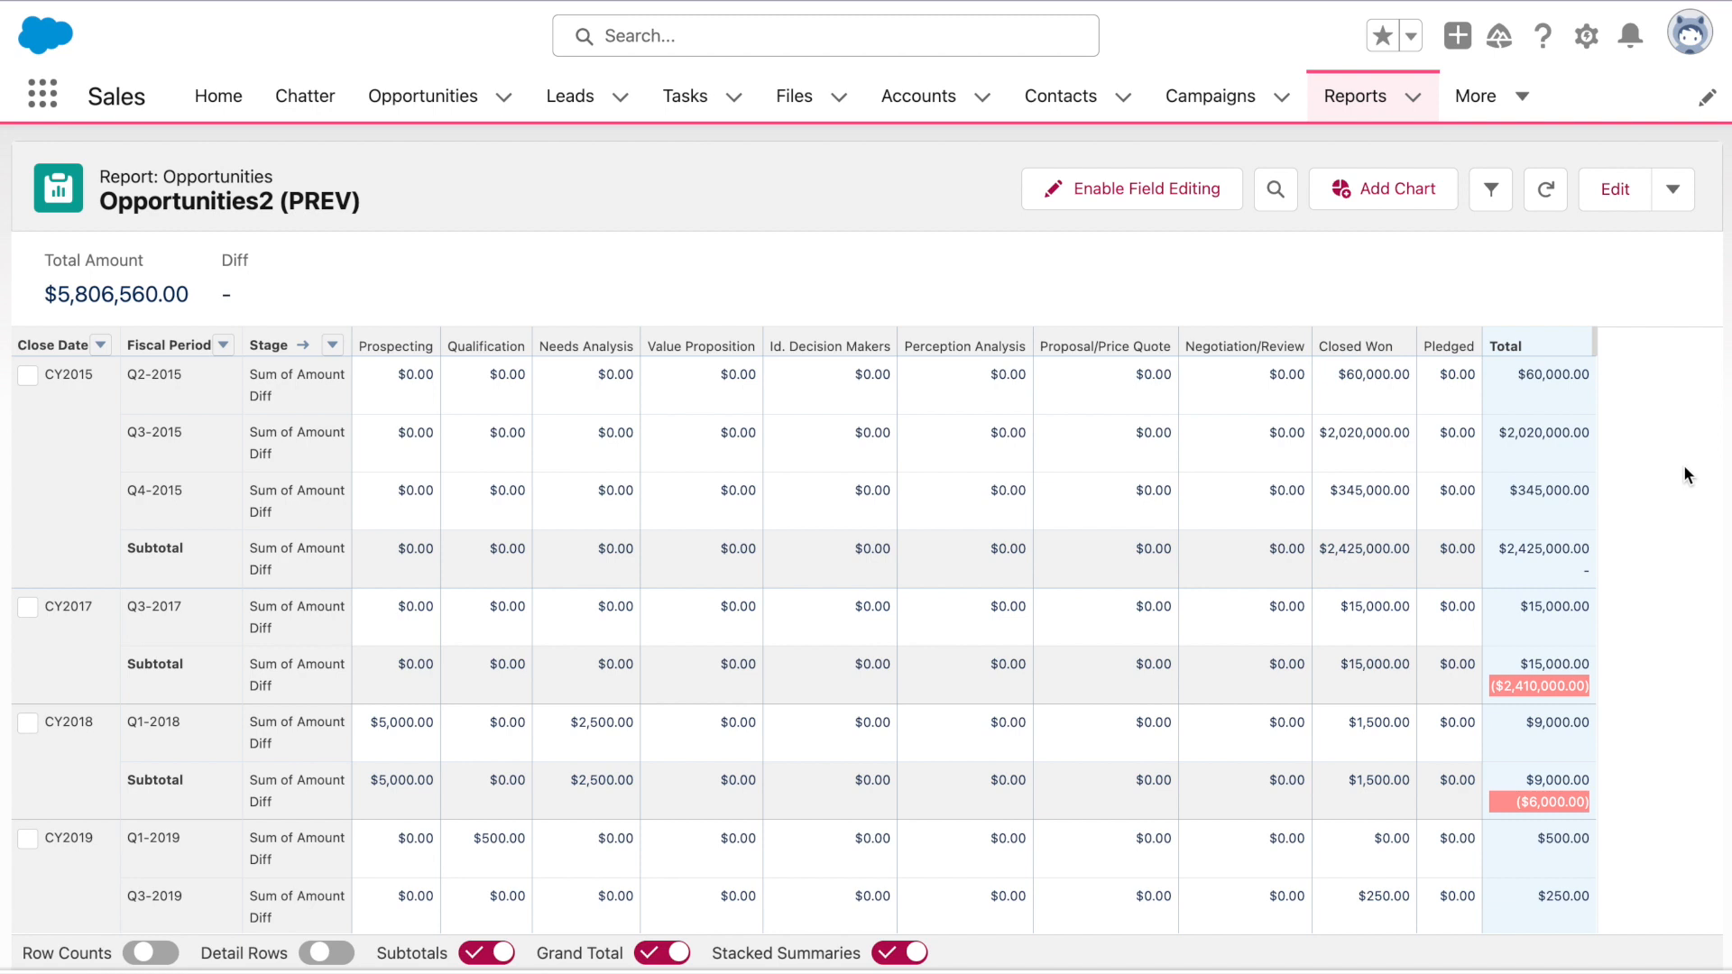
Scroll through the run Opportunities2 (PREV) report to review the red and green Diff subtotals
scroll(1685, 467, "down", 2)
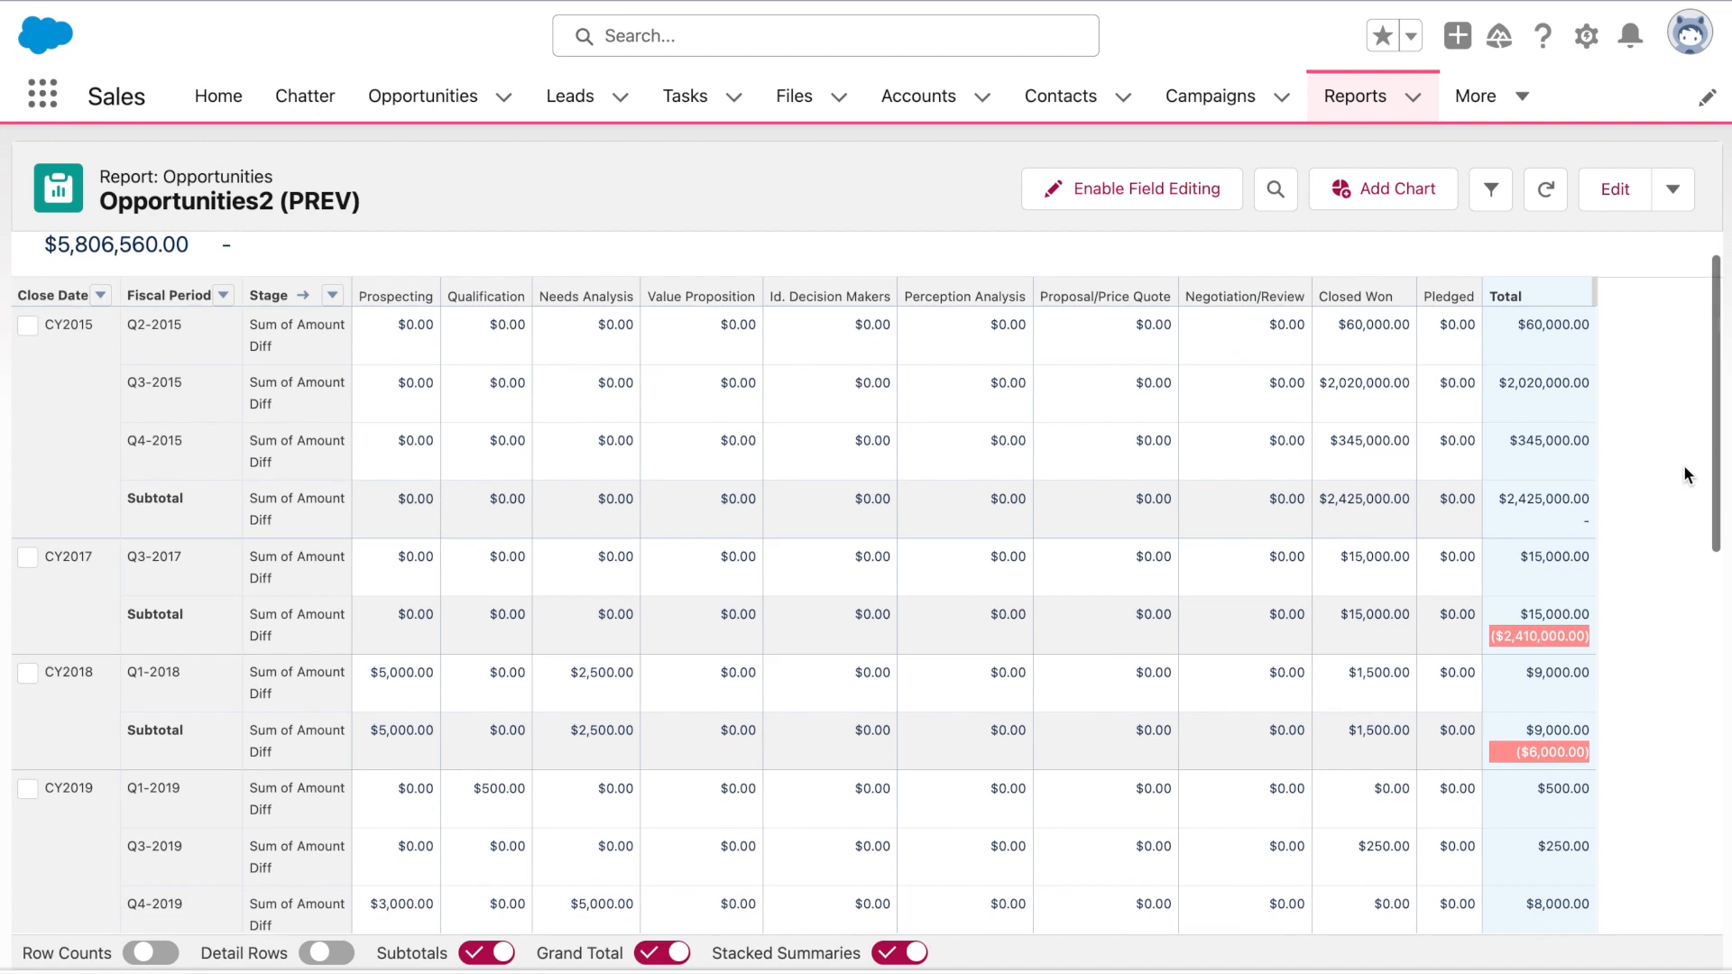
scroll(1684, 464, "up", 1)
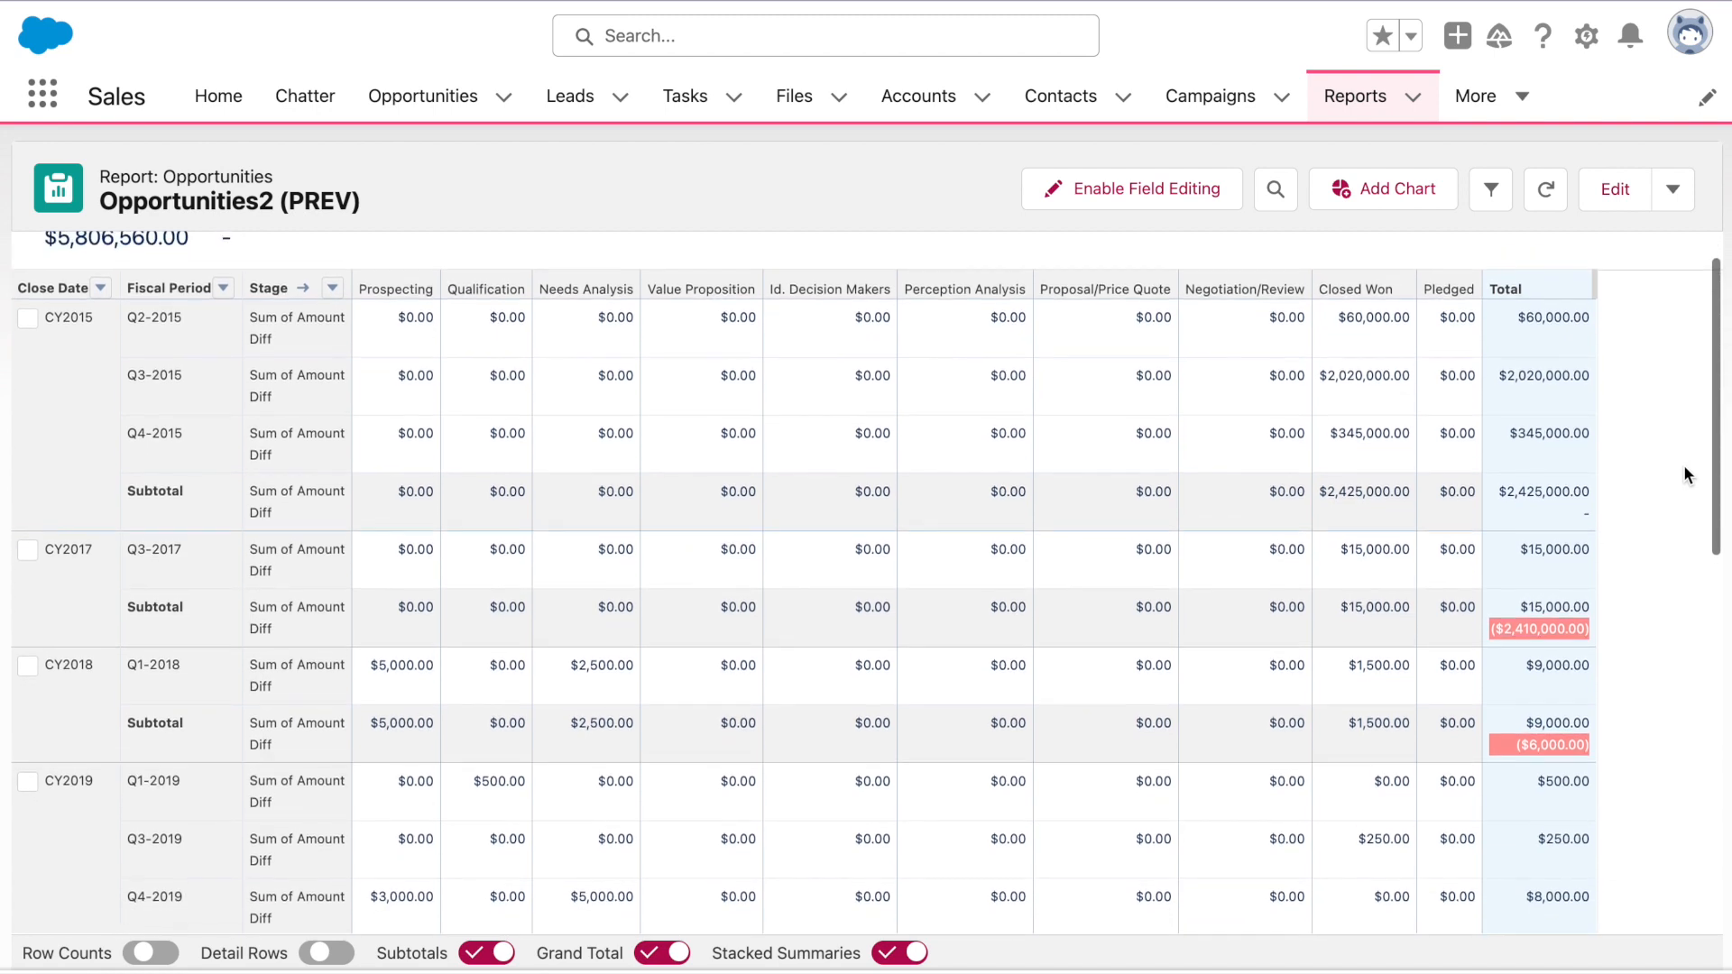
scroll(1684, 464, "down", 5)
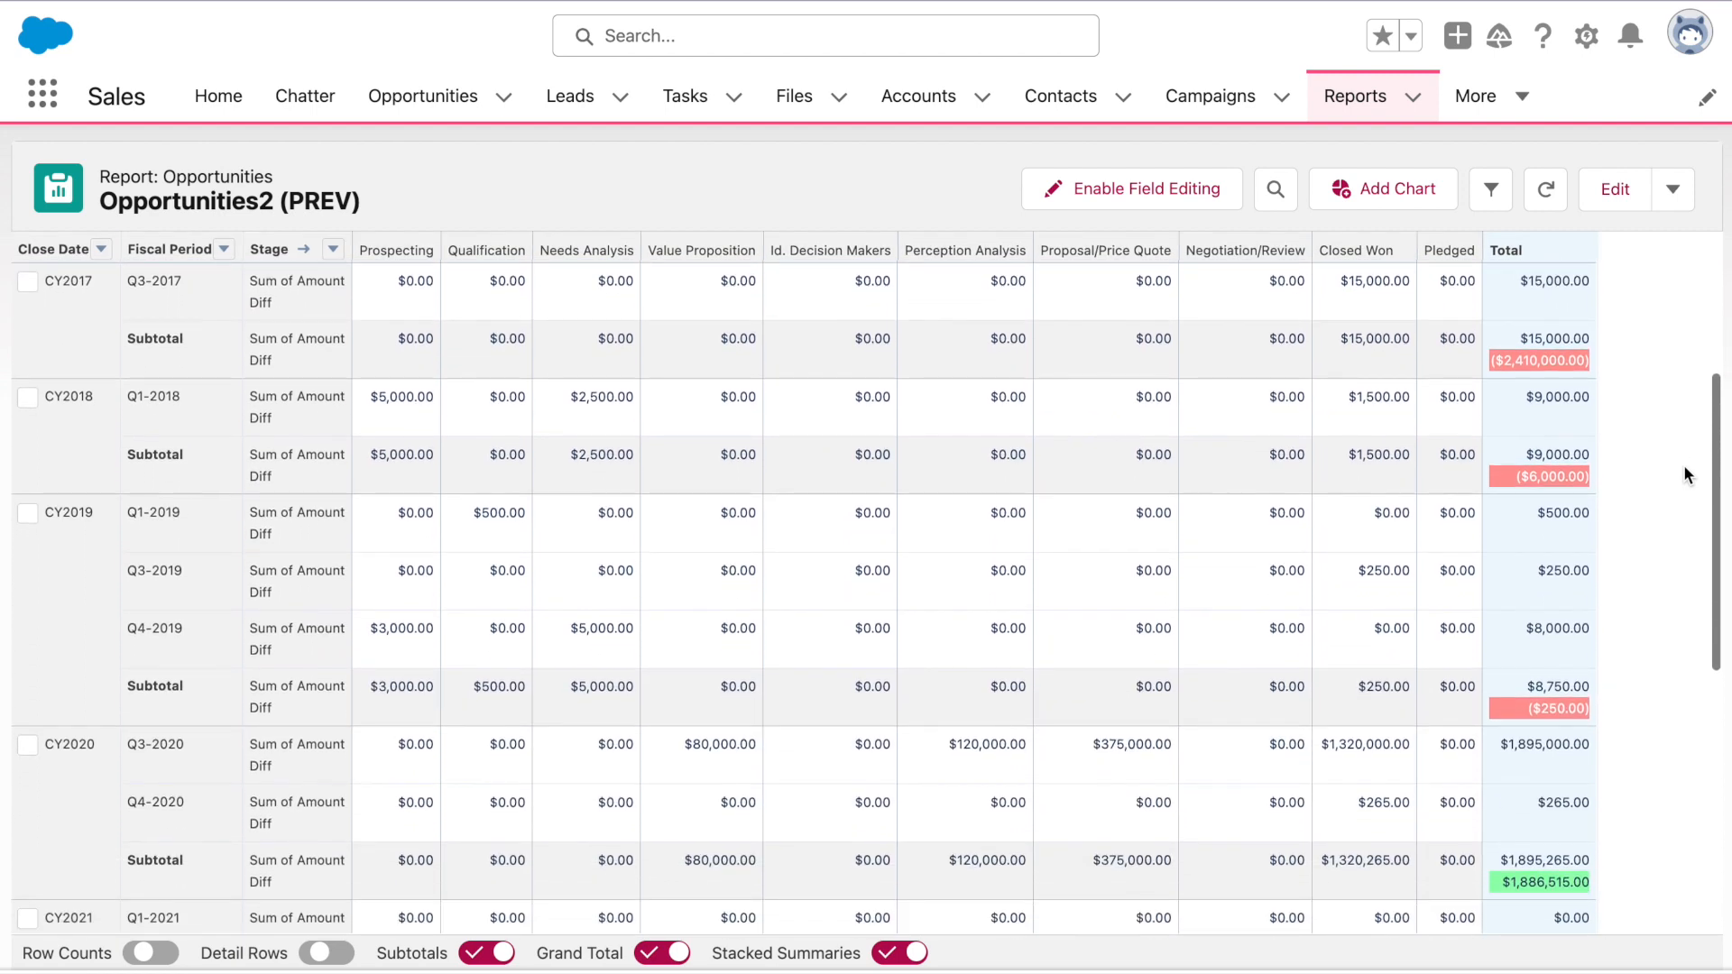
scroll(1684, 464, "down", 1)
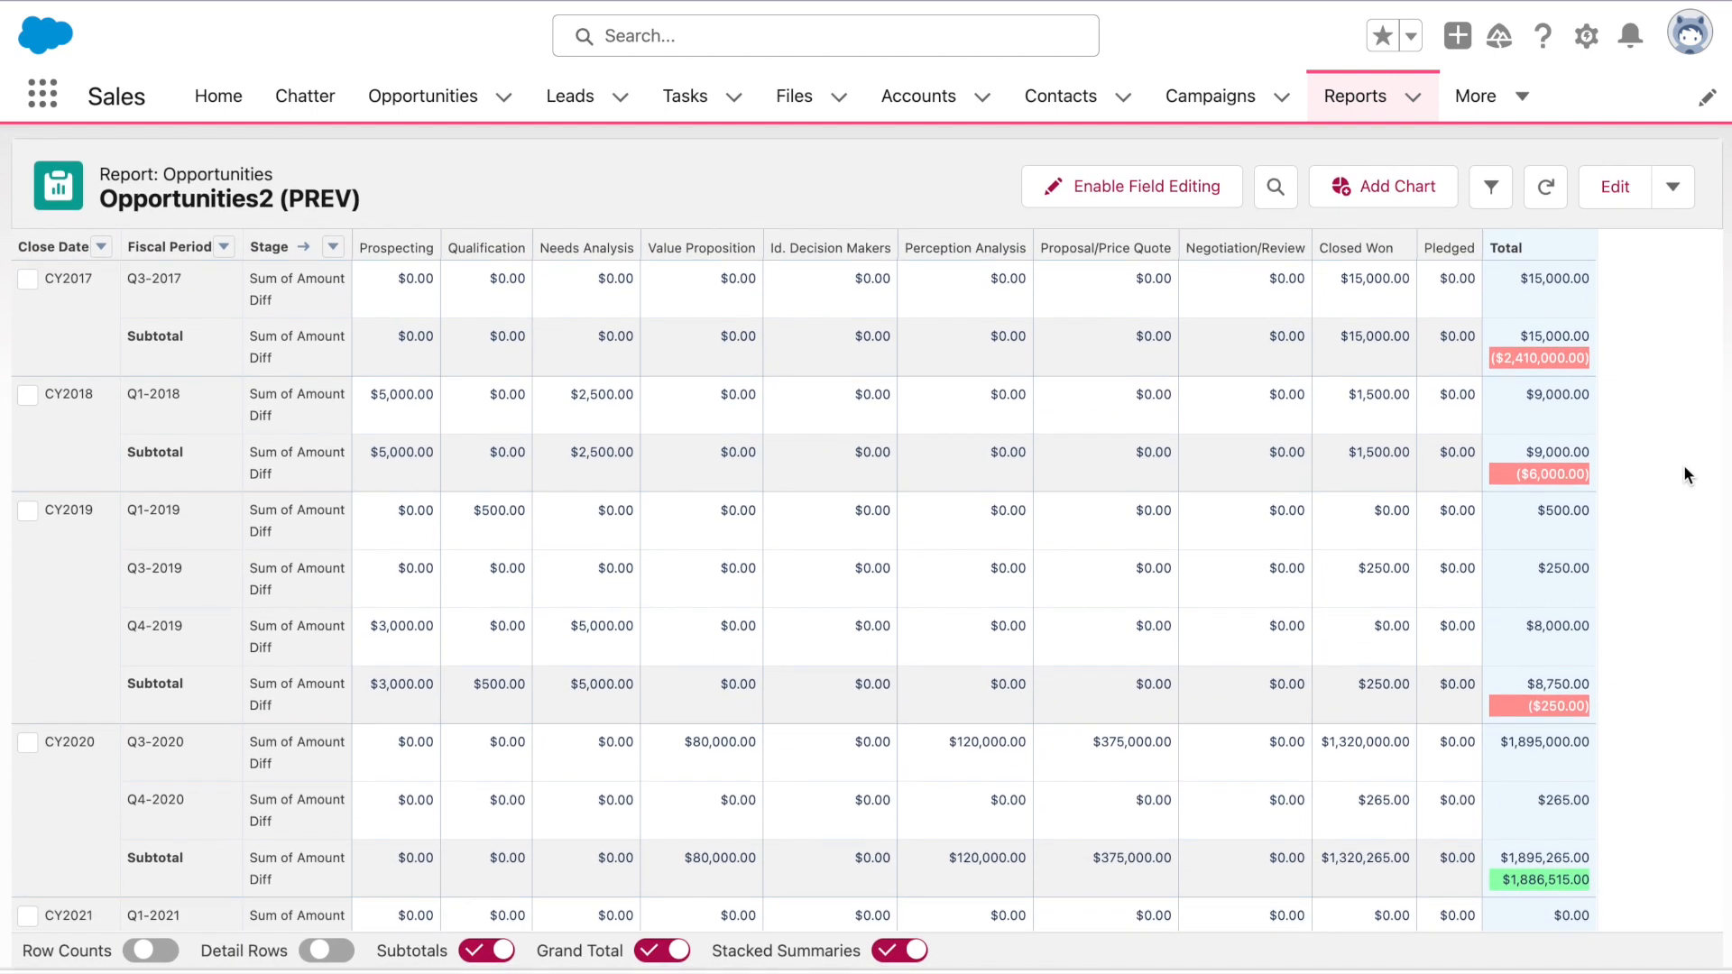
scroll(1684, 467, "down", 2)
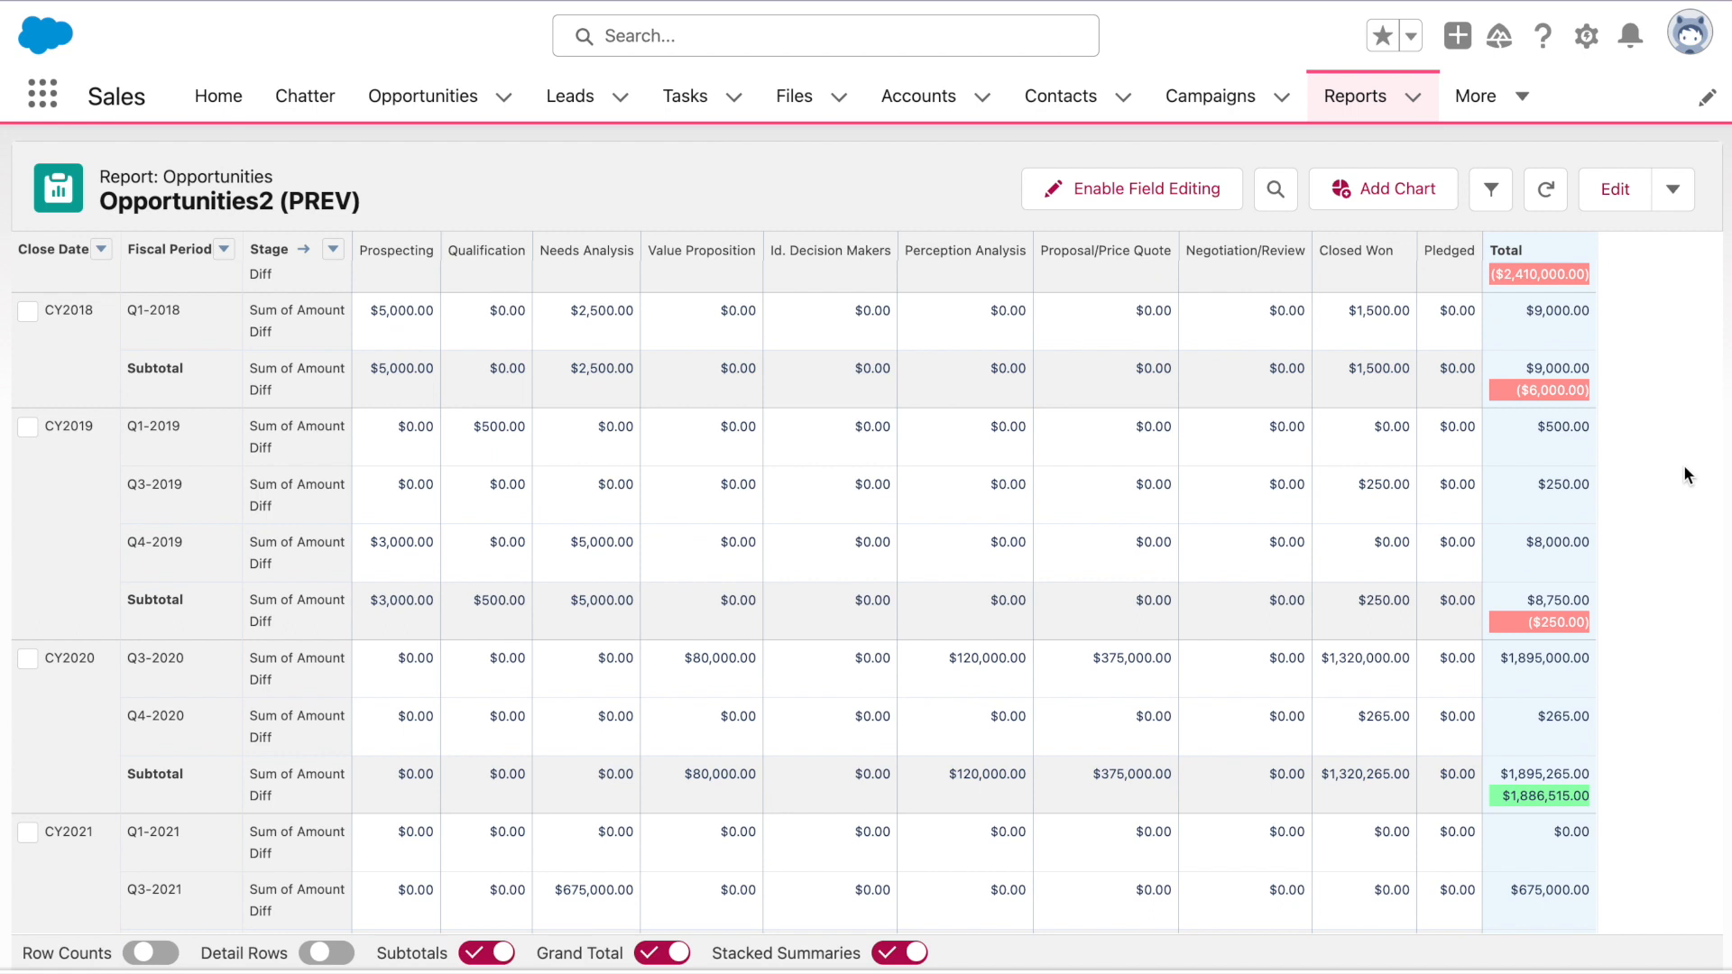
scroll(1684, 467, "down", 4)
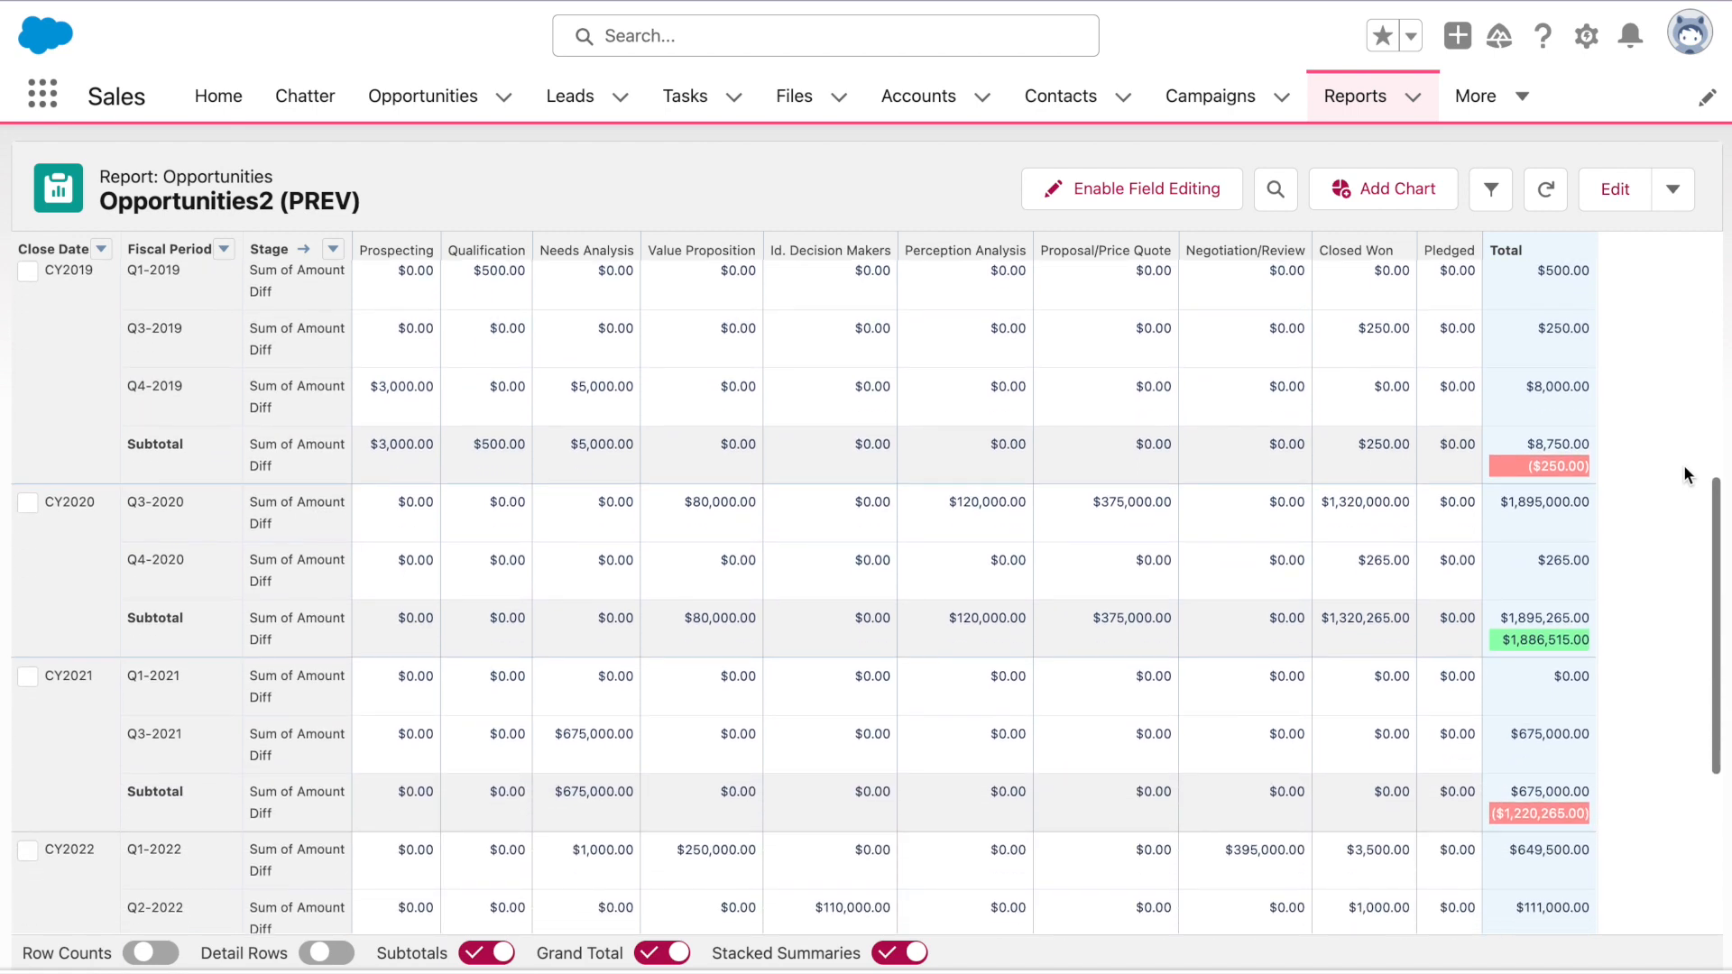
scroll(1685, 470, "down", 3)
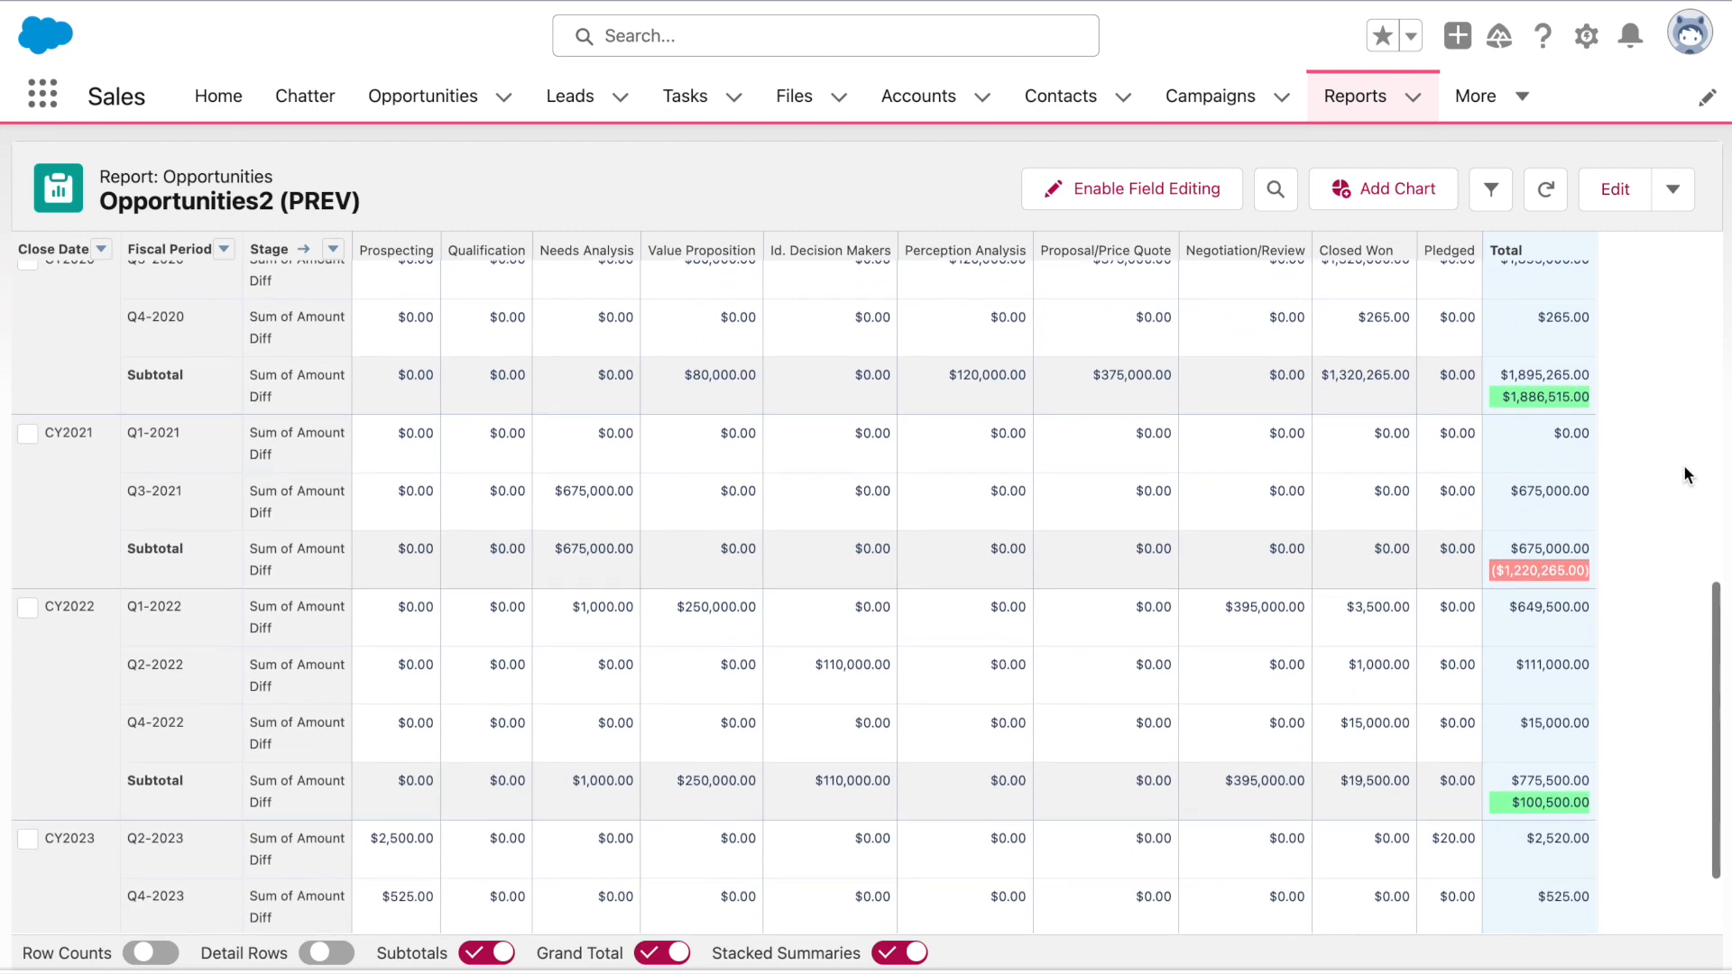
scroll(1685, 469, "down", 1)
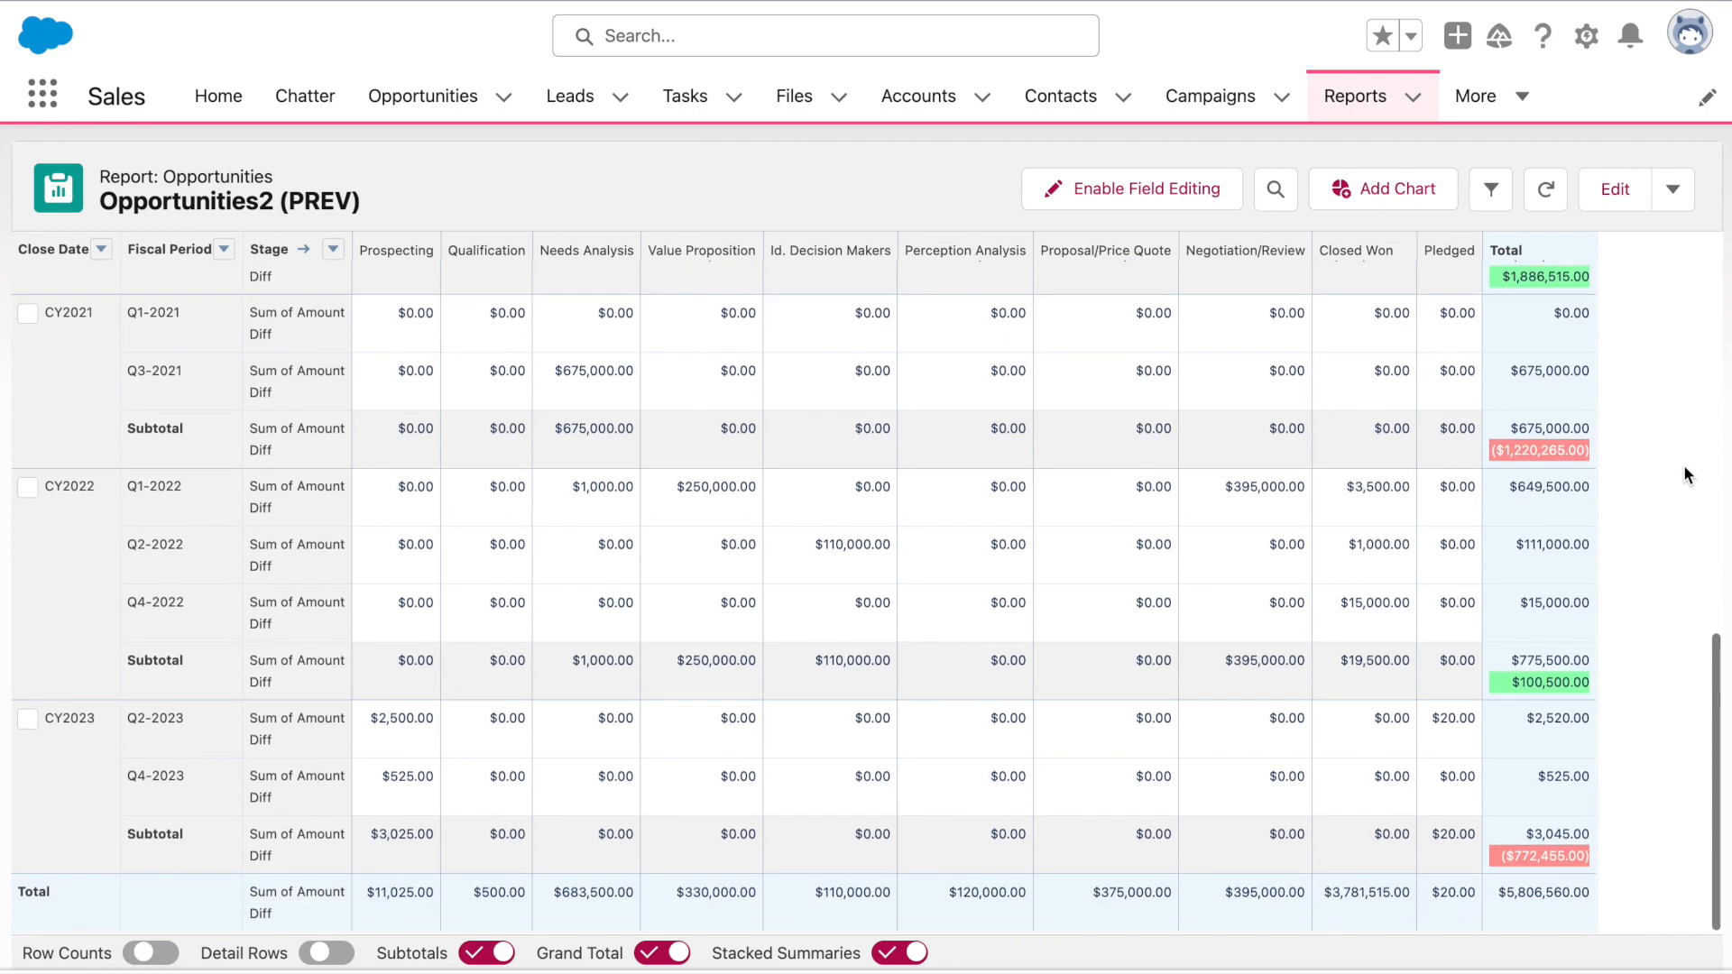
scroll(1684, 464, "up", 15)
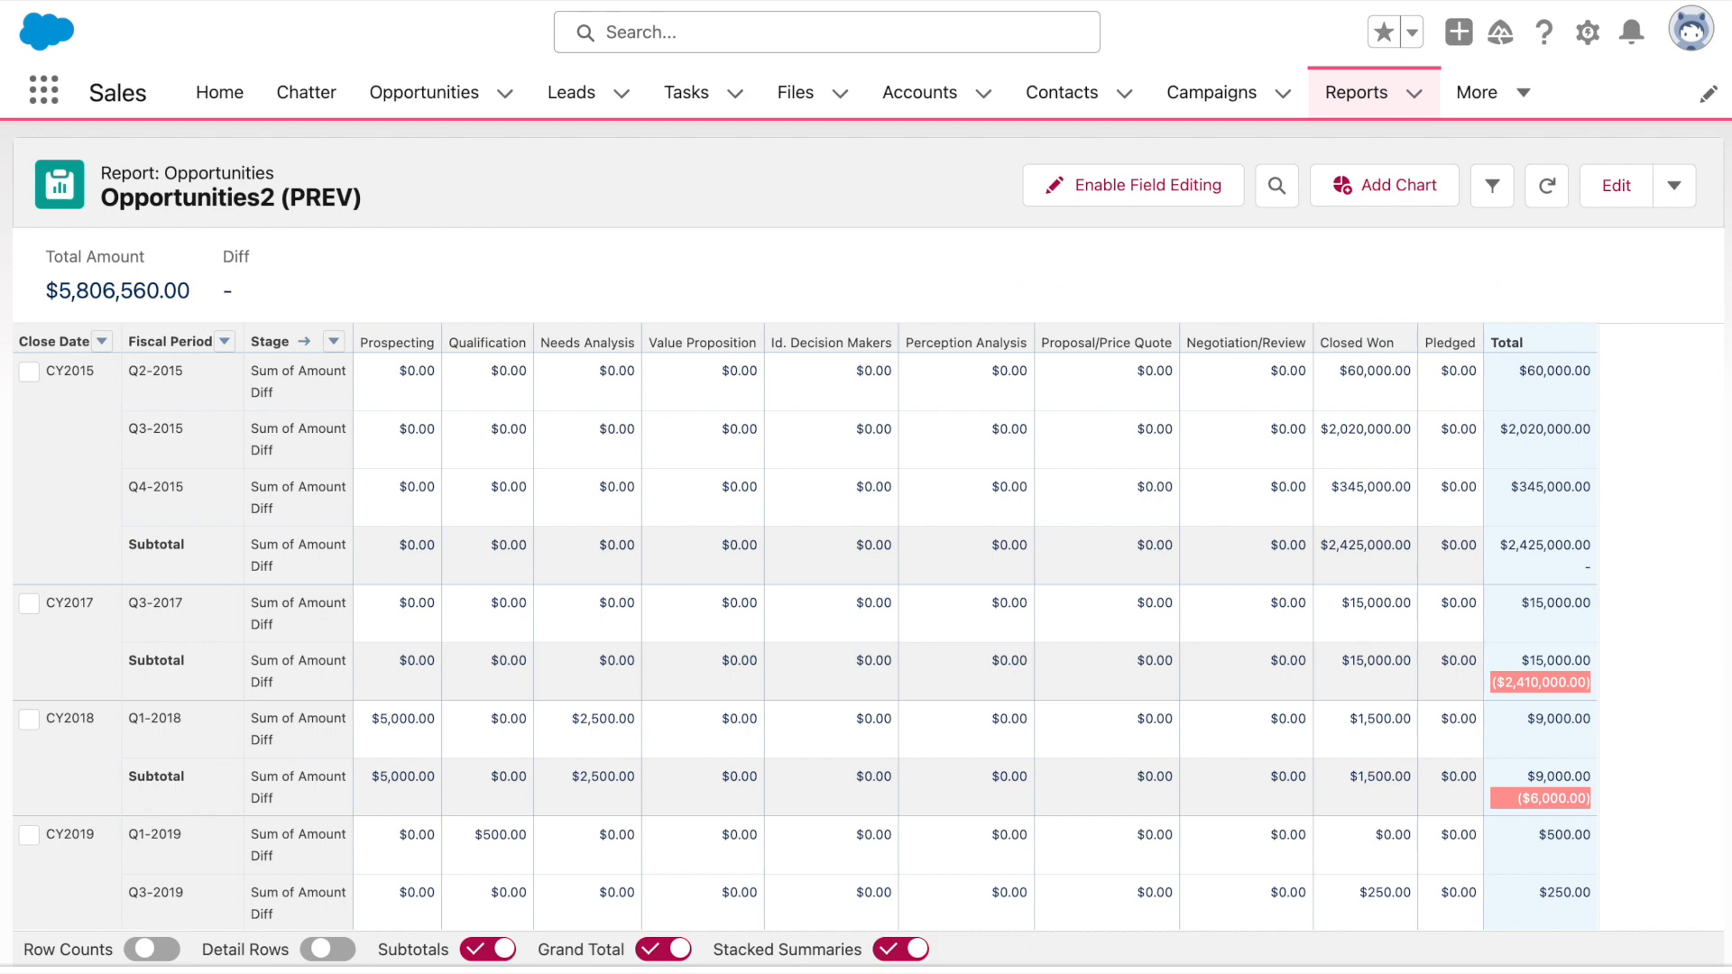
left_click(1615, 184)
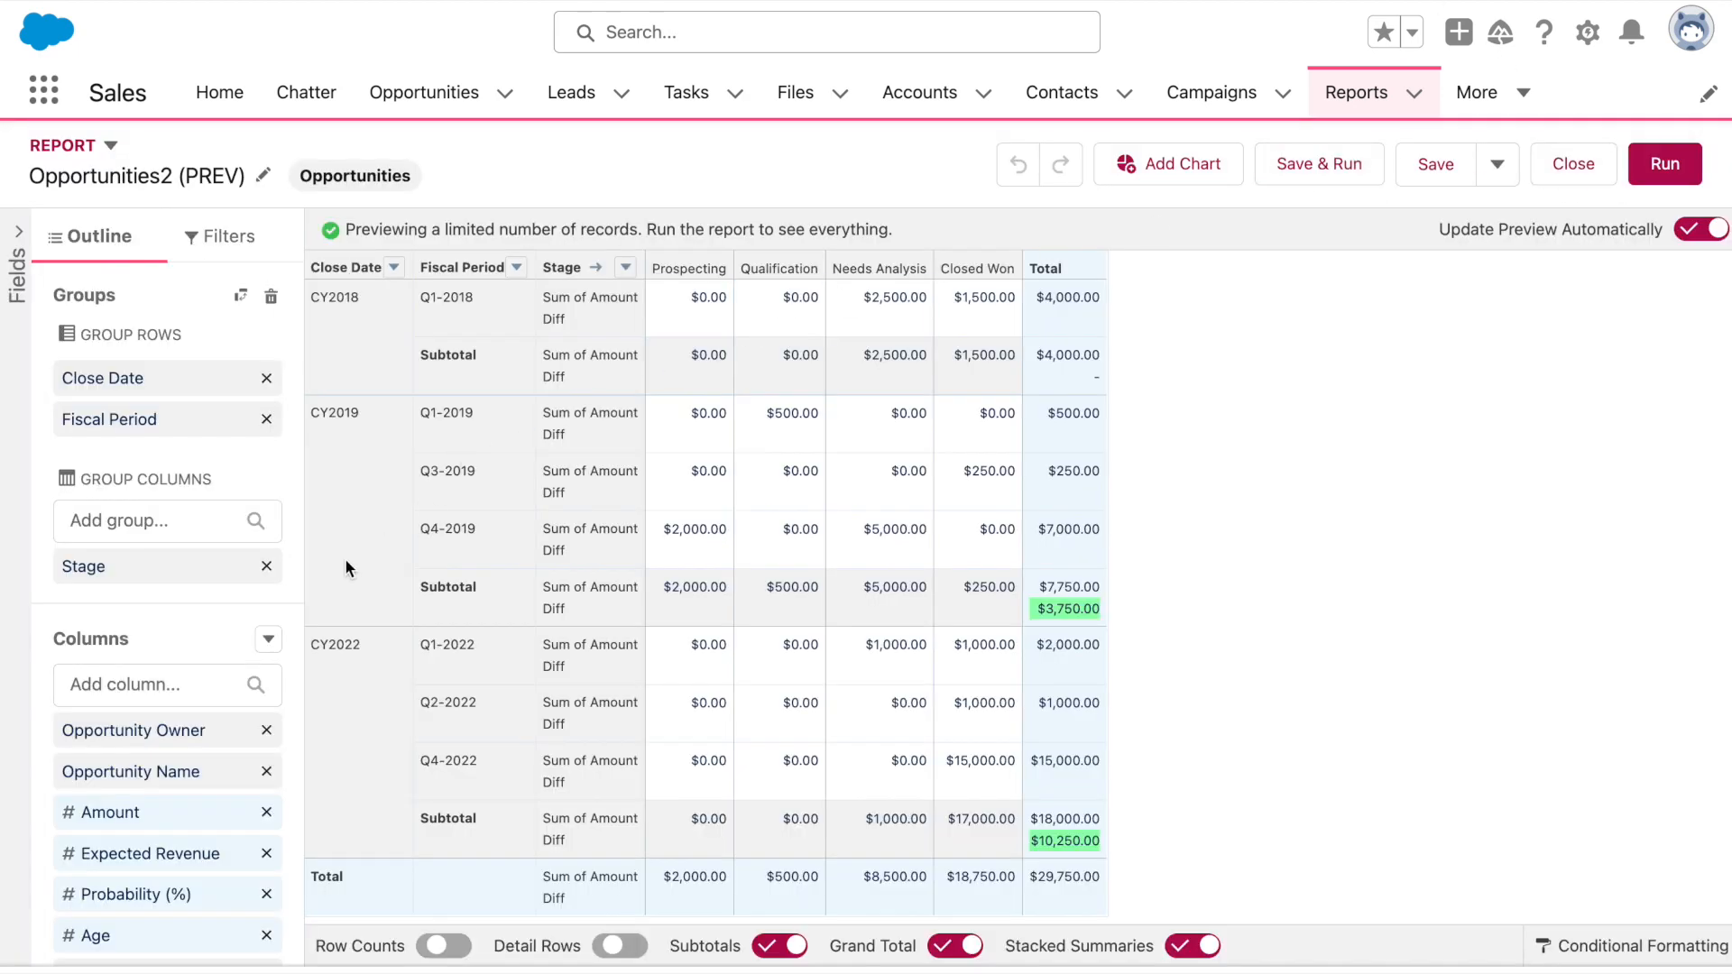
Add a summary formula column named % Change per FP with Percent output
left_click(268, 638)
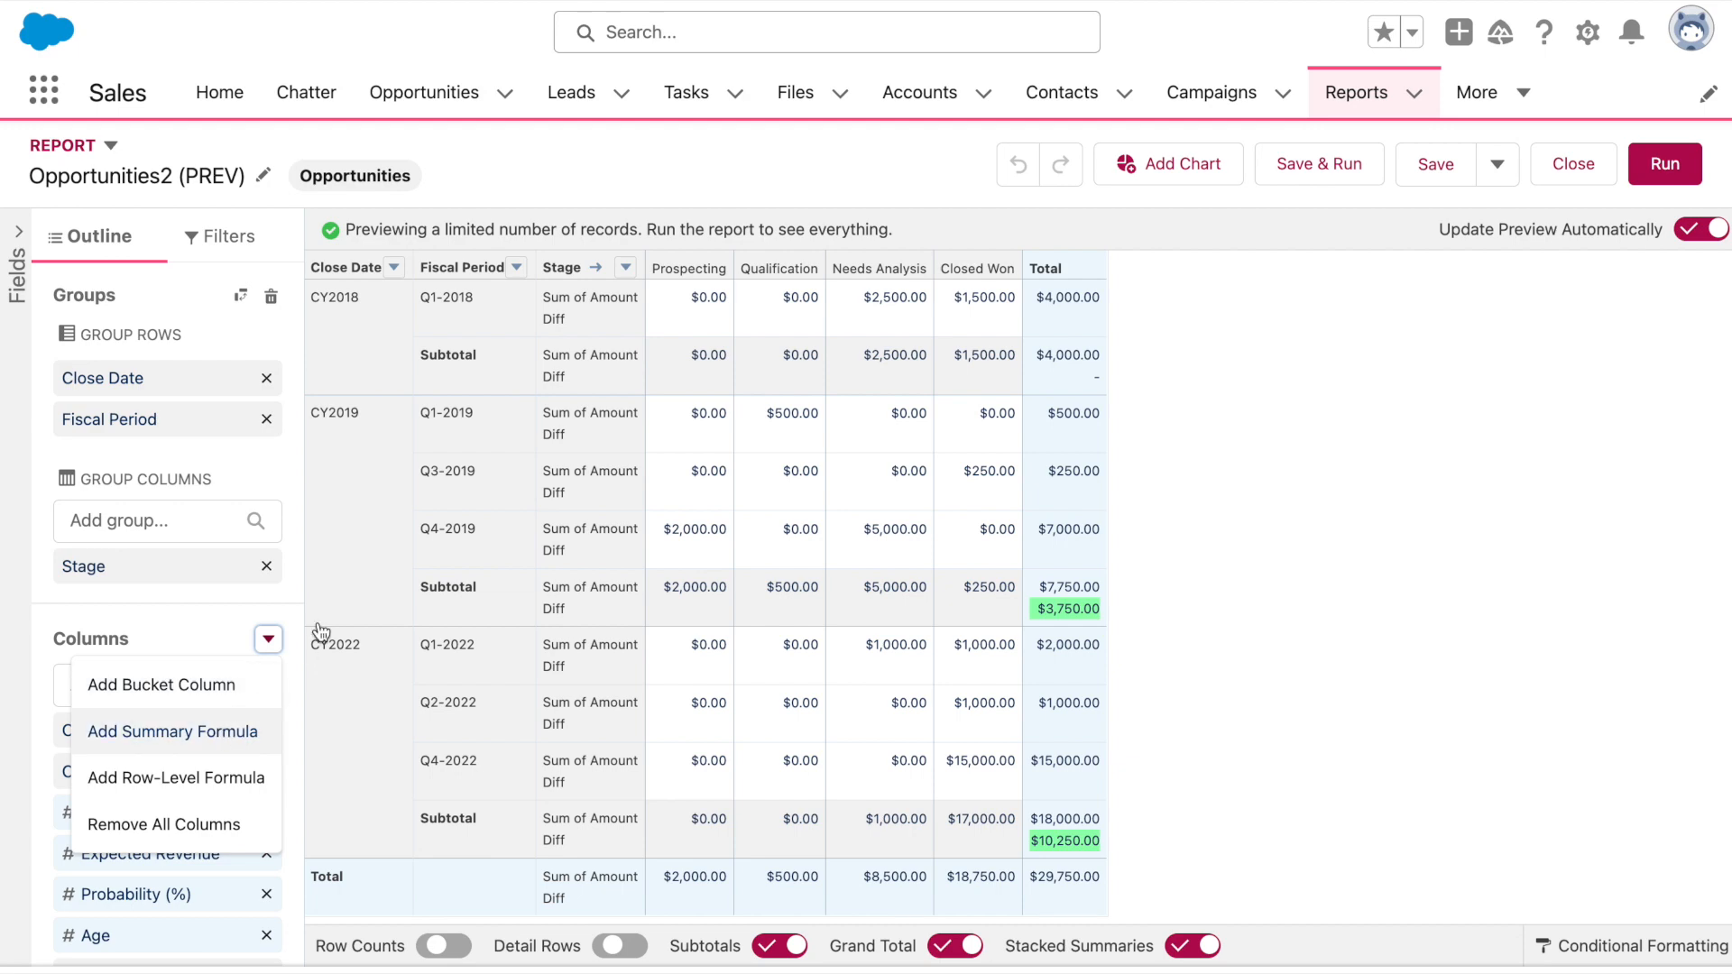
left_click(172, 732)
type("% Chan")
key("BackSpace")
key("BackSpace")
key("BackSpace")
key("BackSpace")
type("Change per FP")
left_click(858, 600)
left_click(830, 679)
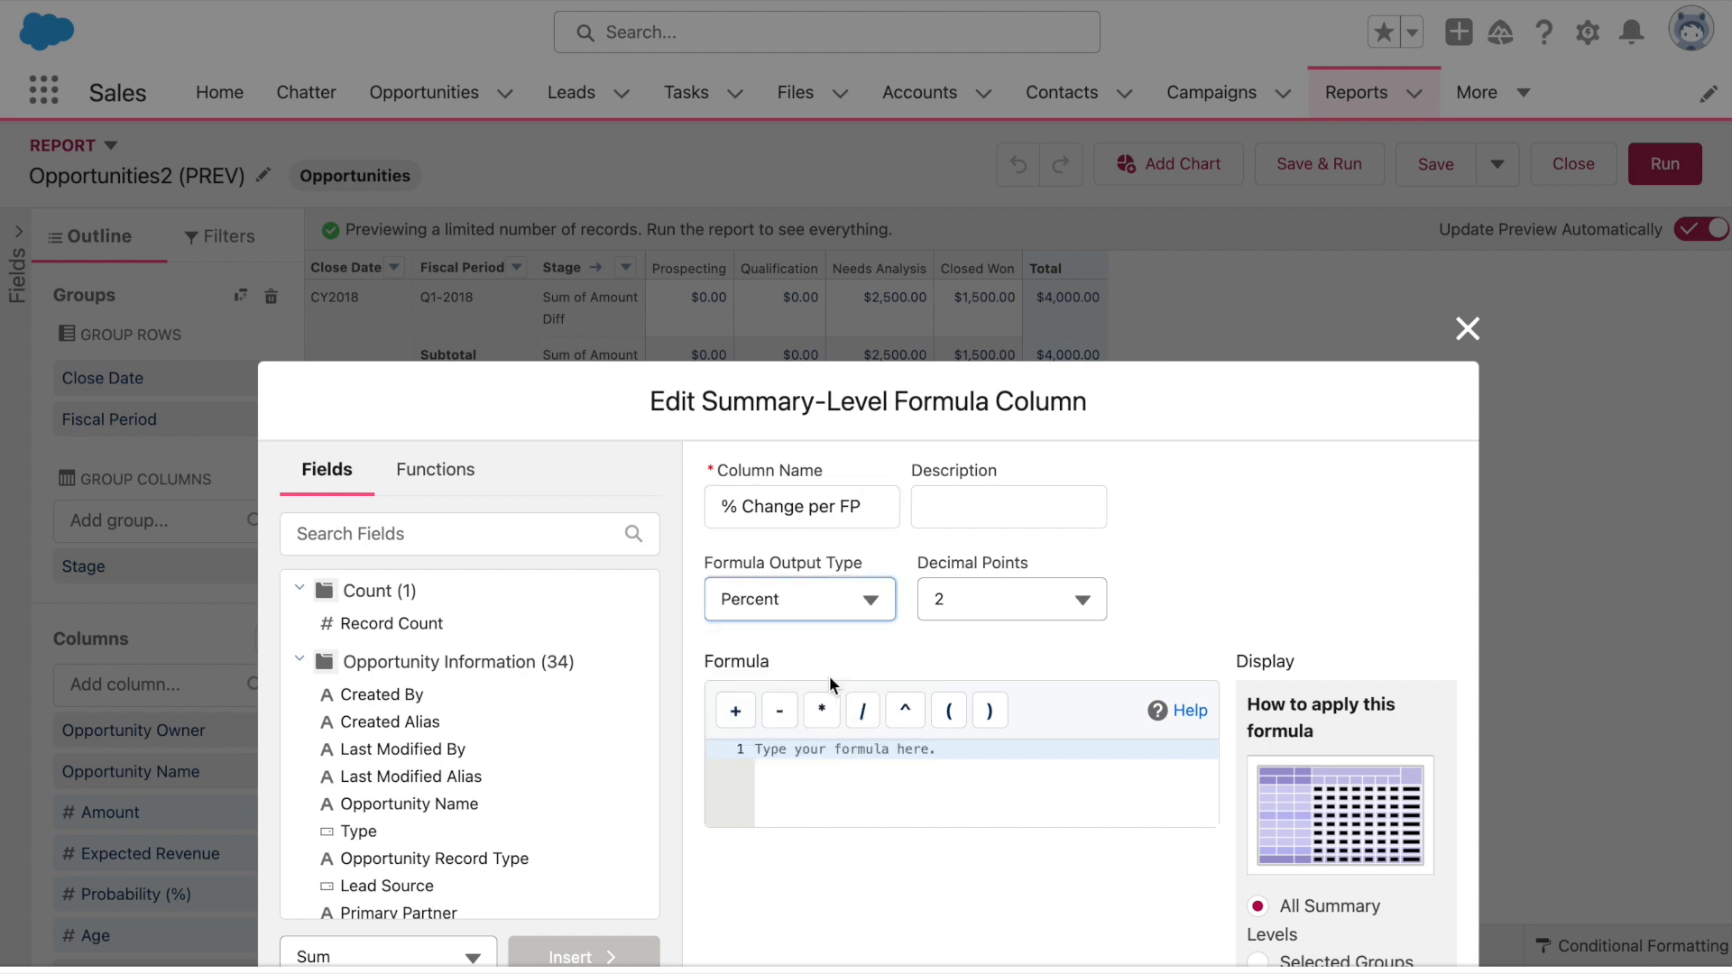
left_click(843, 761)
scroll(1173, 651, "down", 1)
scroll(1247, 631, "down", 3)
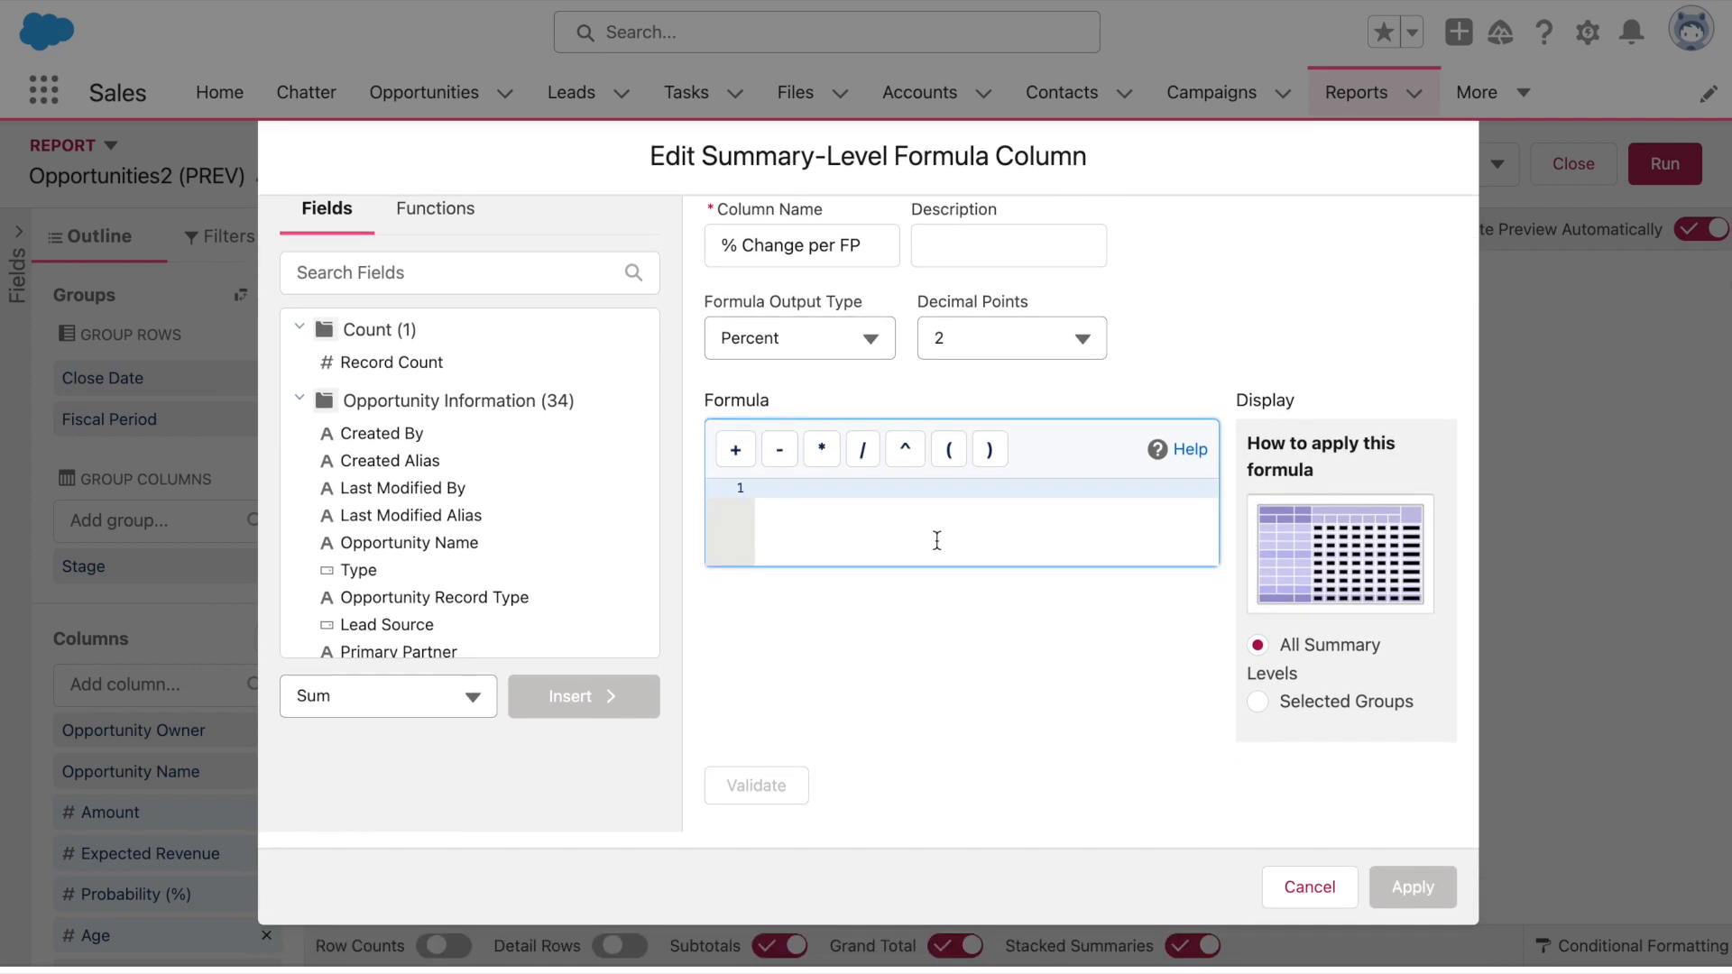
key("super+plus")
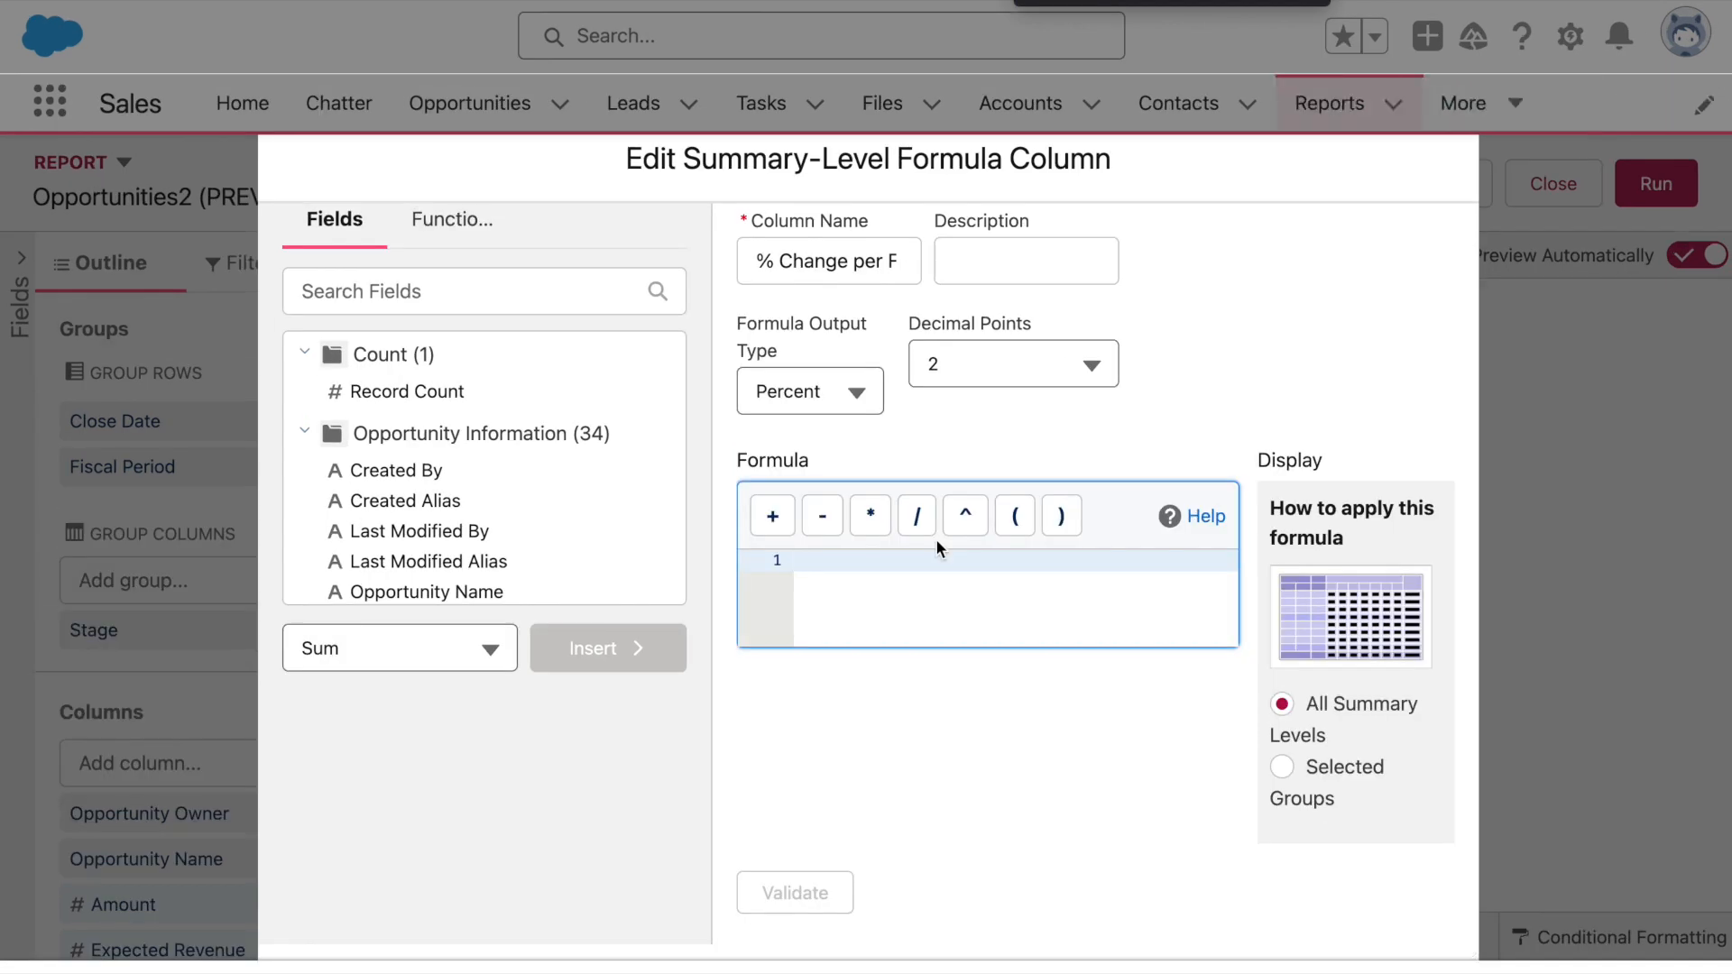
key("super+minus")
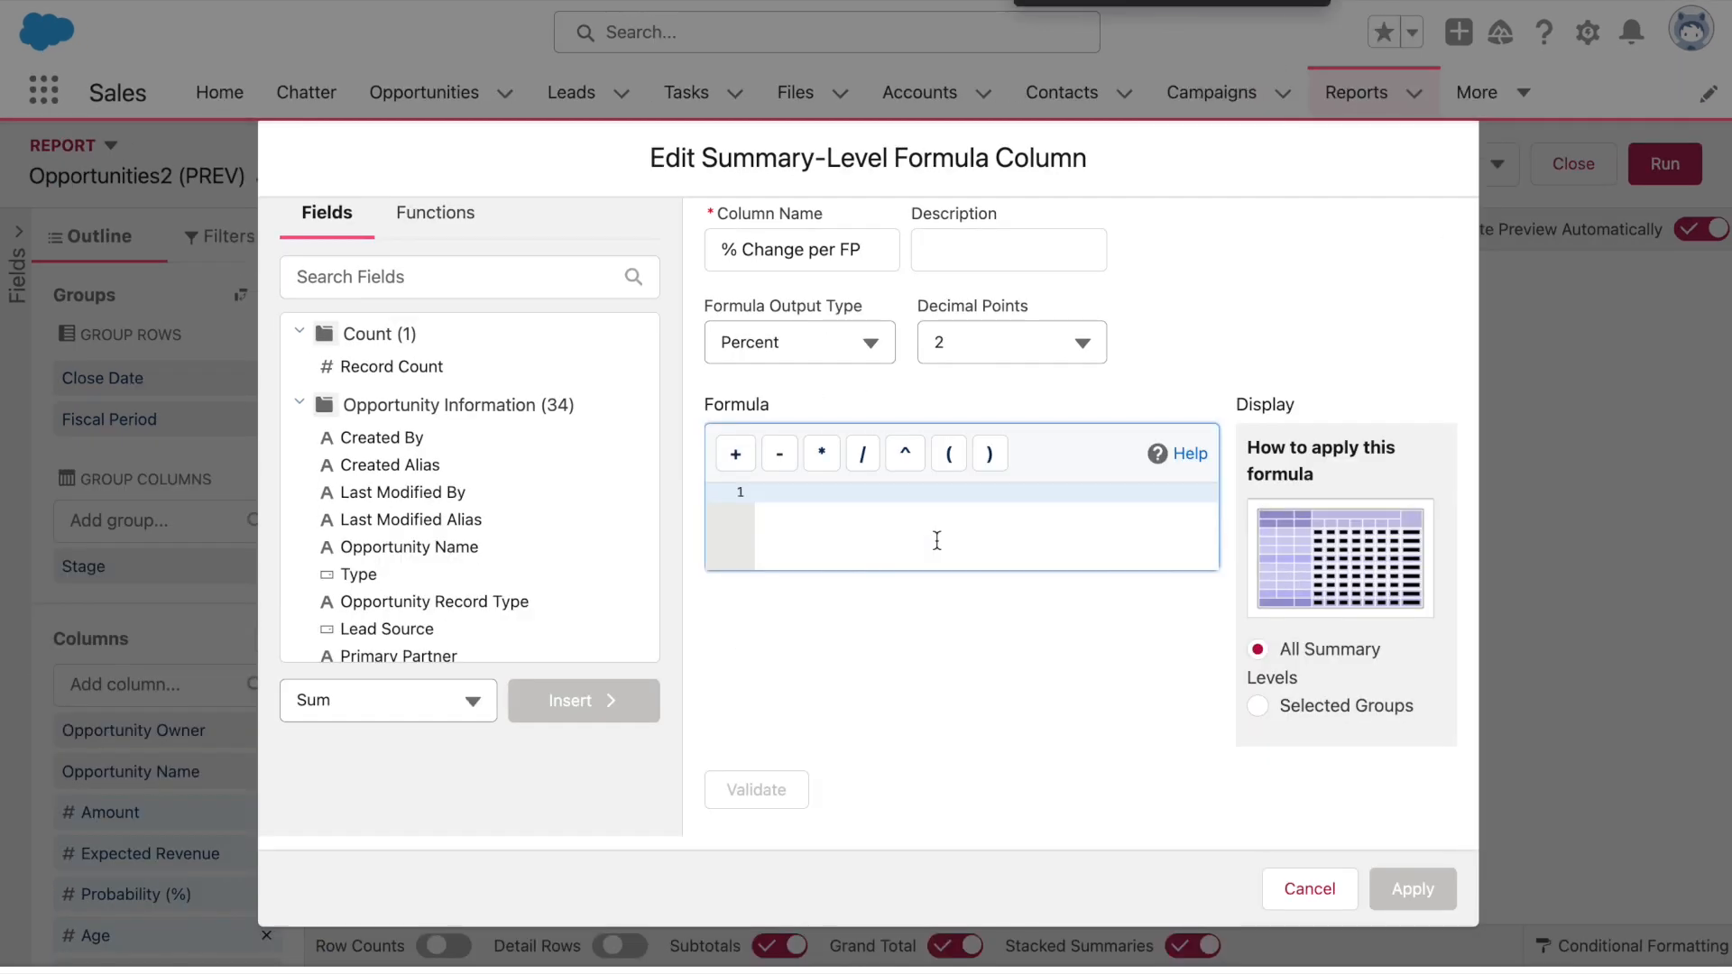
Enter (PARENTGROUPVAL - PREVGROUPVAL) as the formula's numerator
type("PARENT")
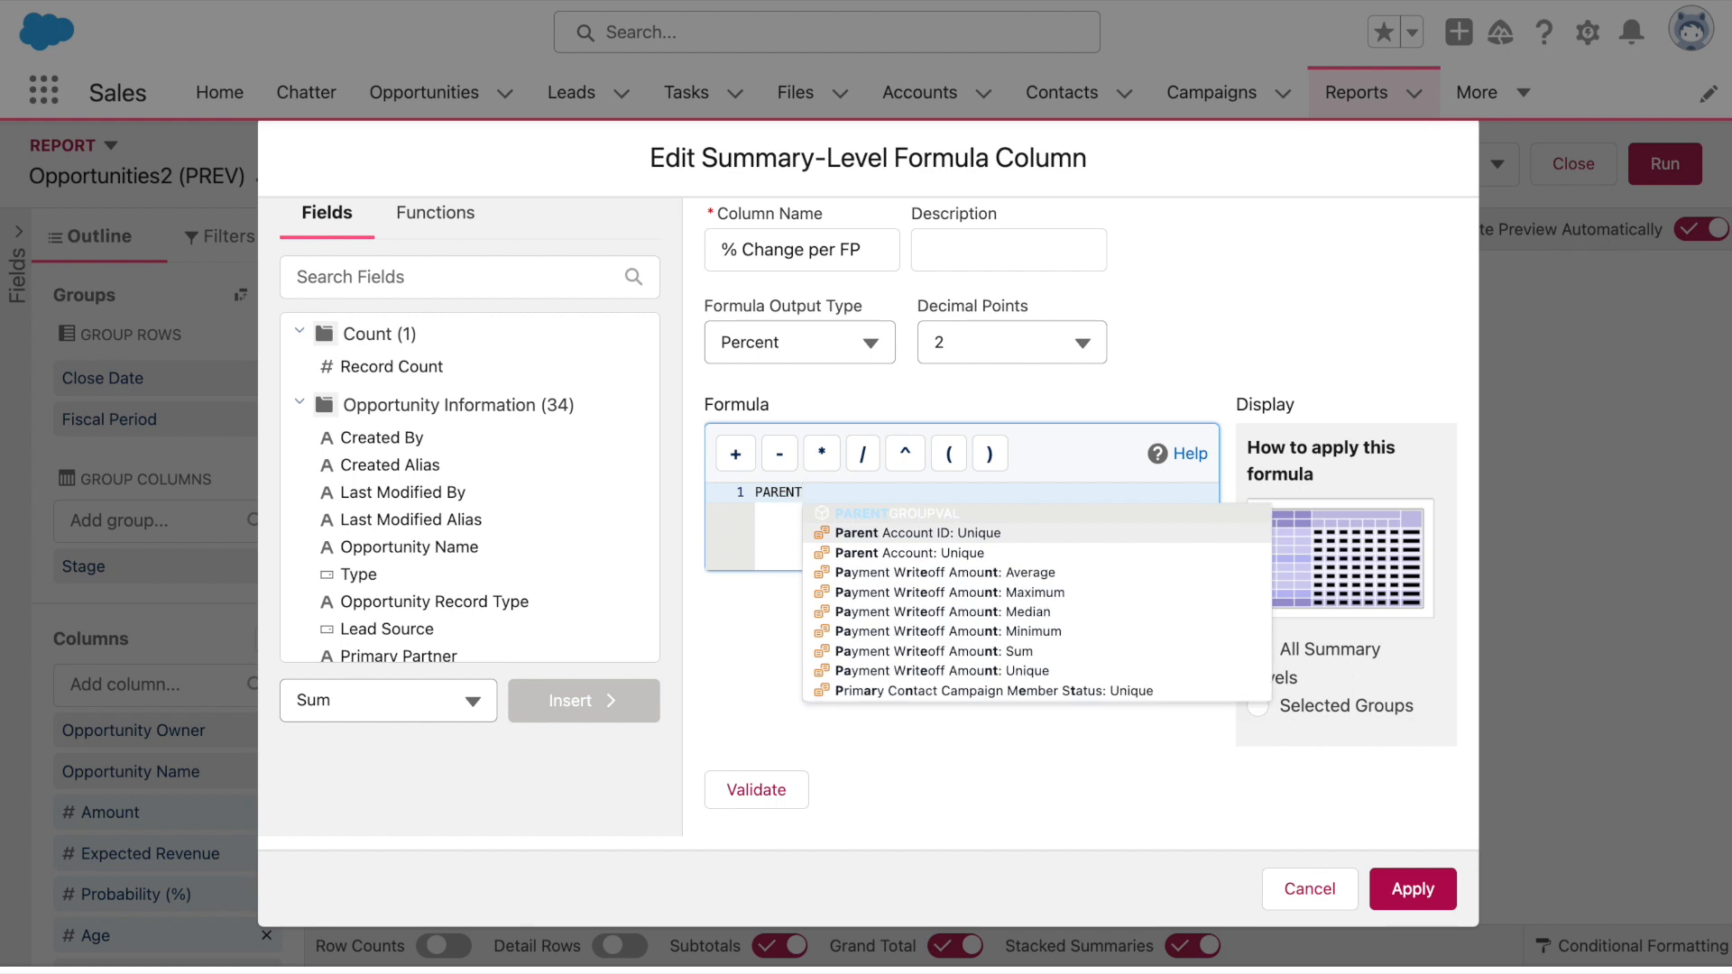
left_click(952, 515)
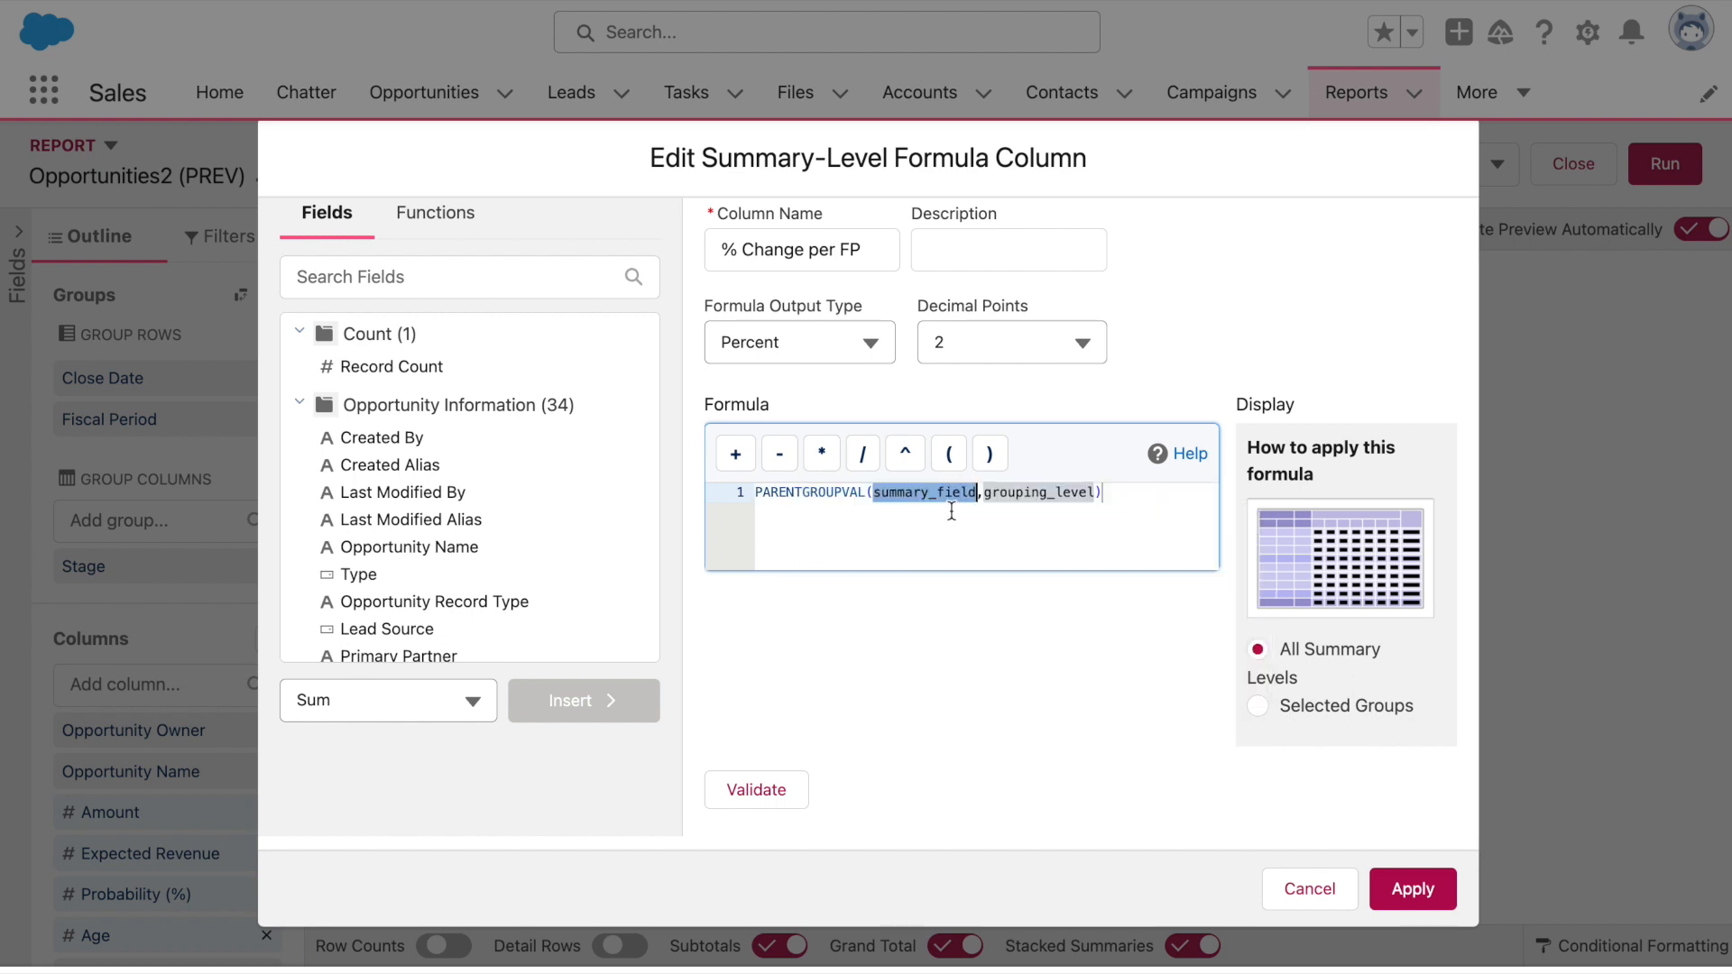
left_click(1104, 488)
type("- PREV")
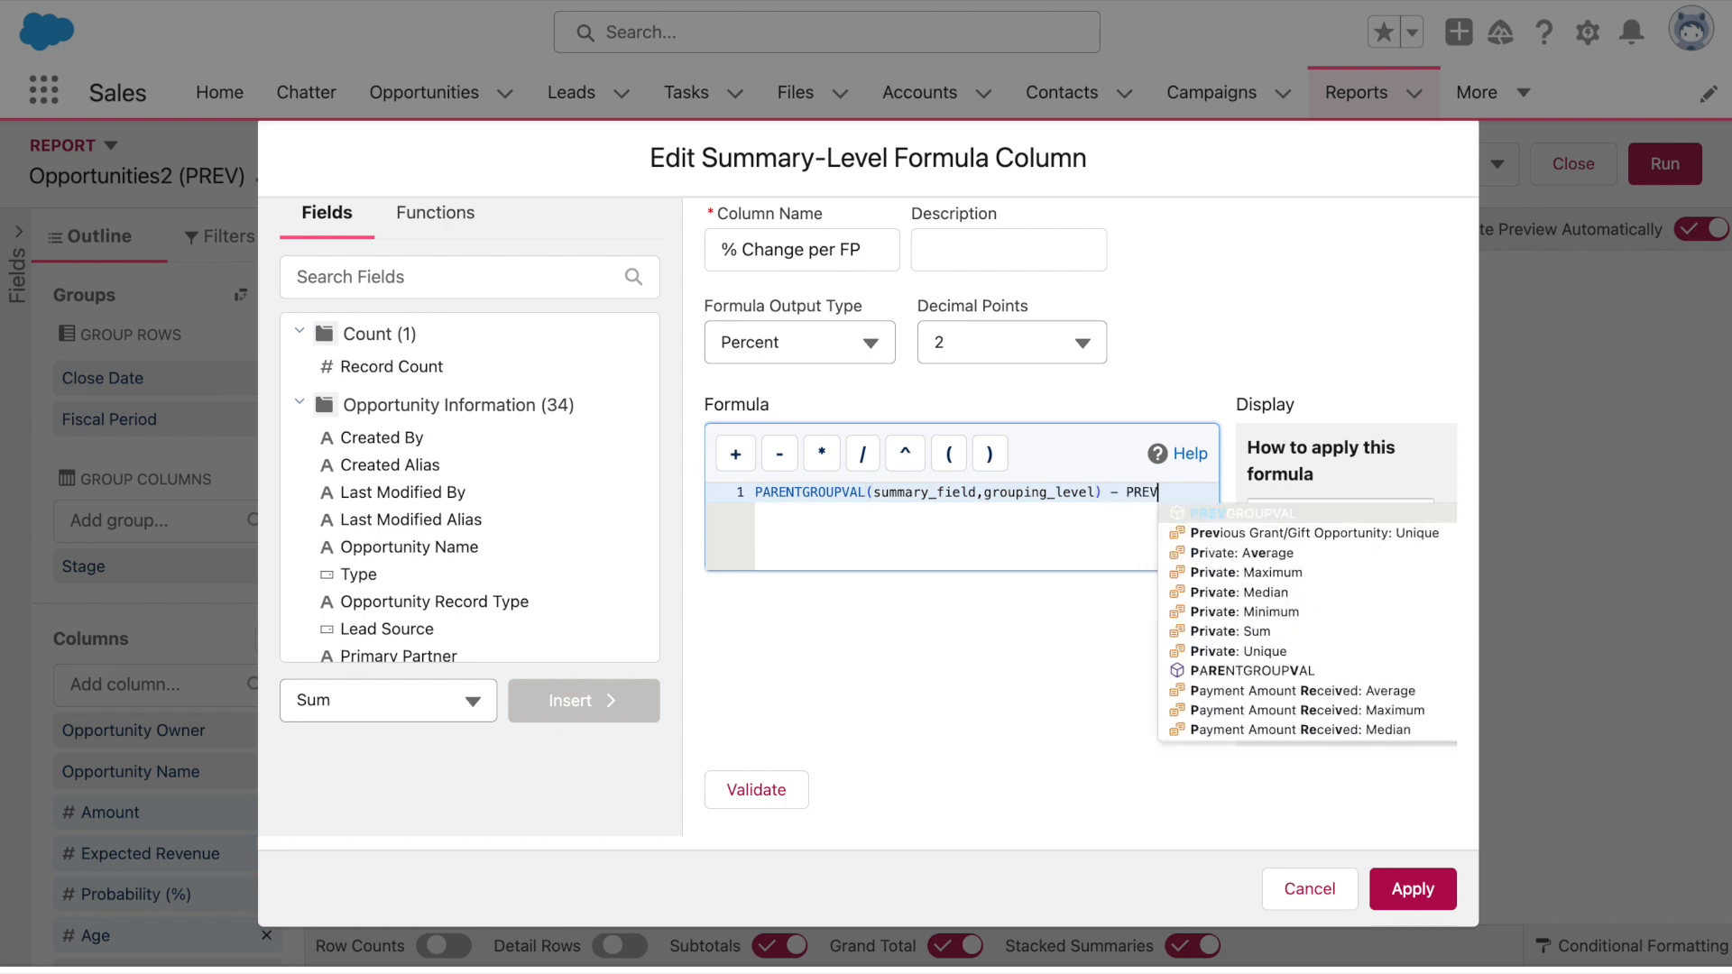
left_click(1209, 513)
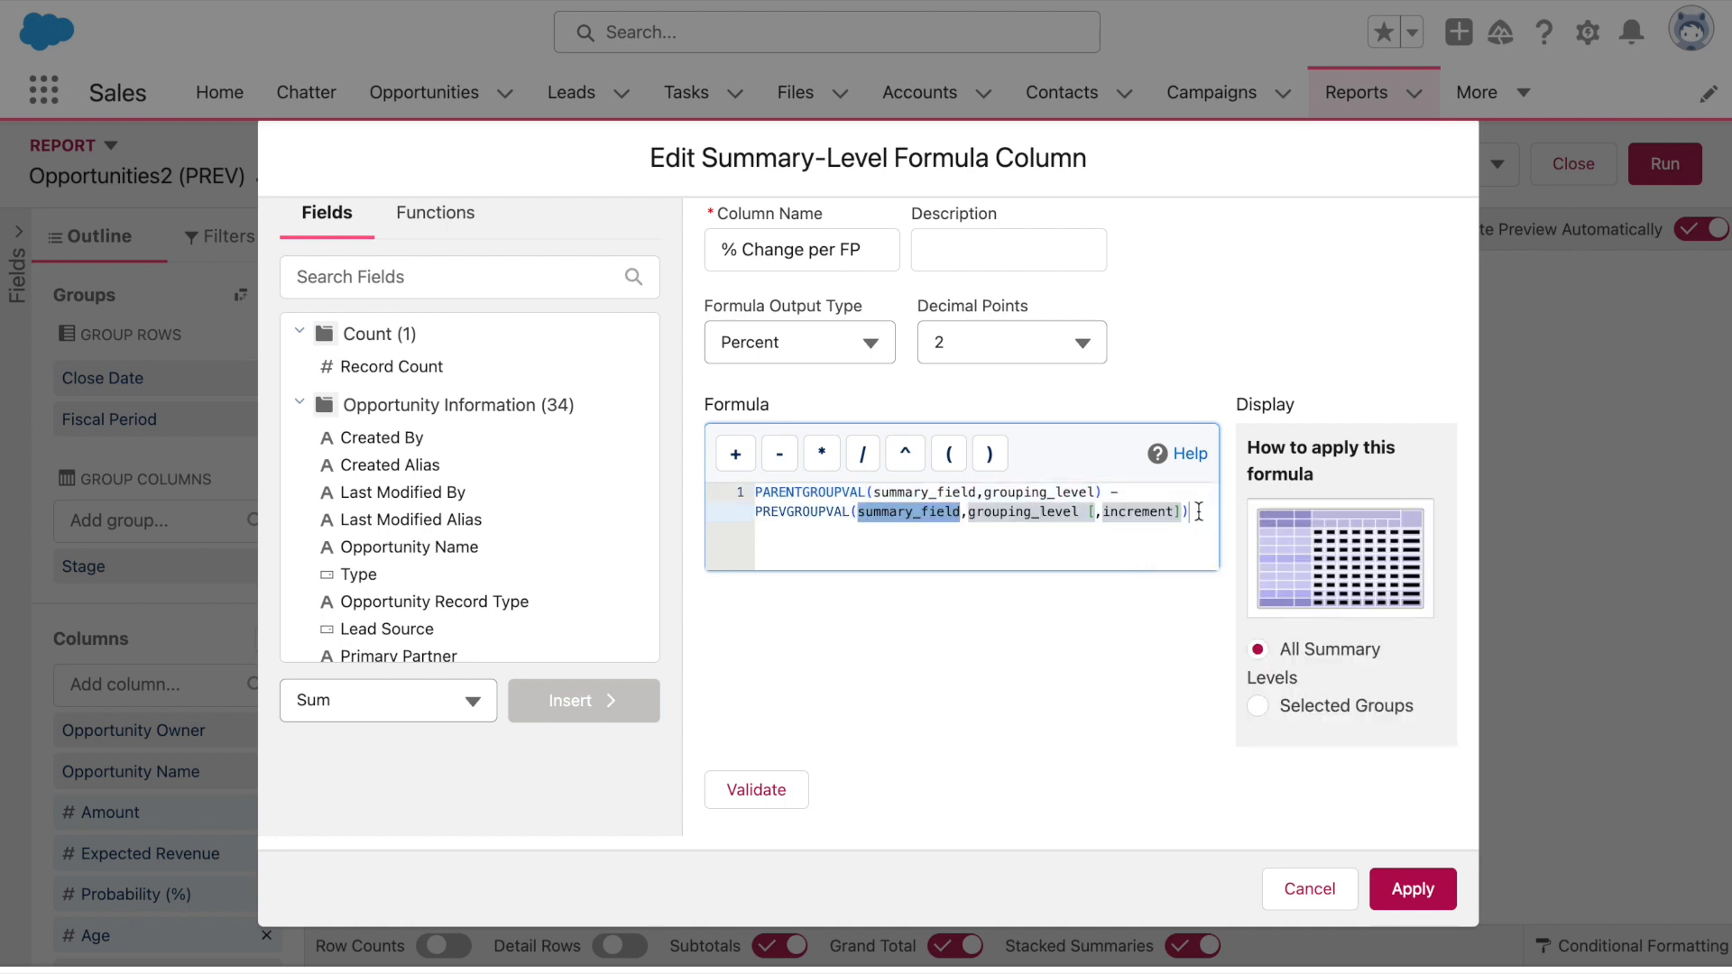
left_click(1198, 511)
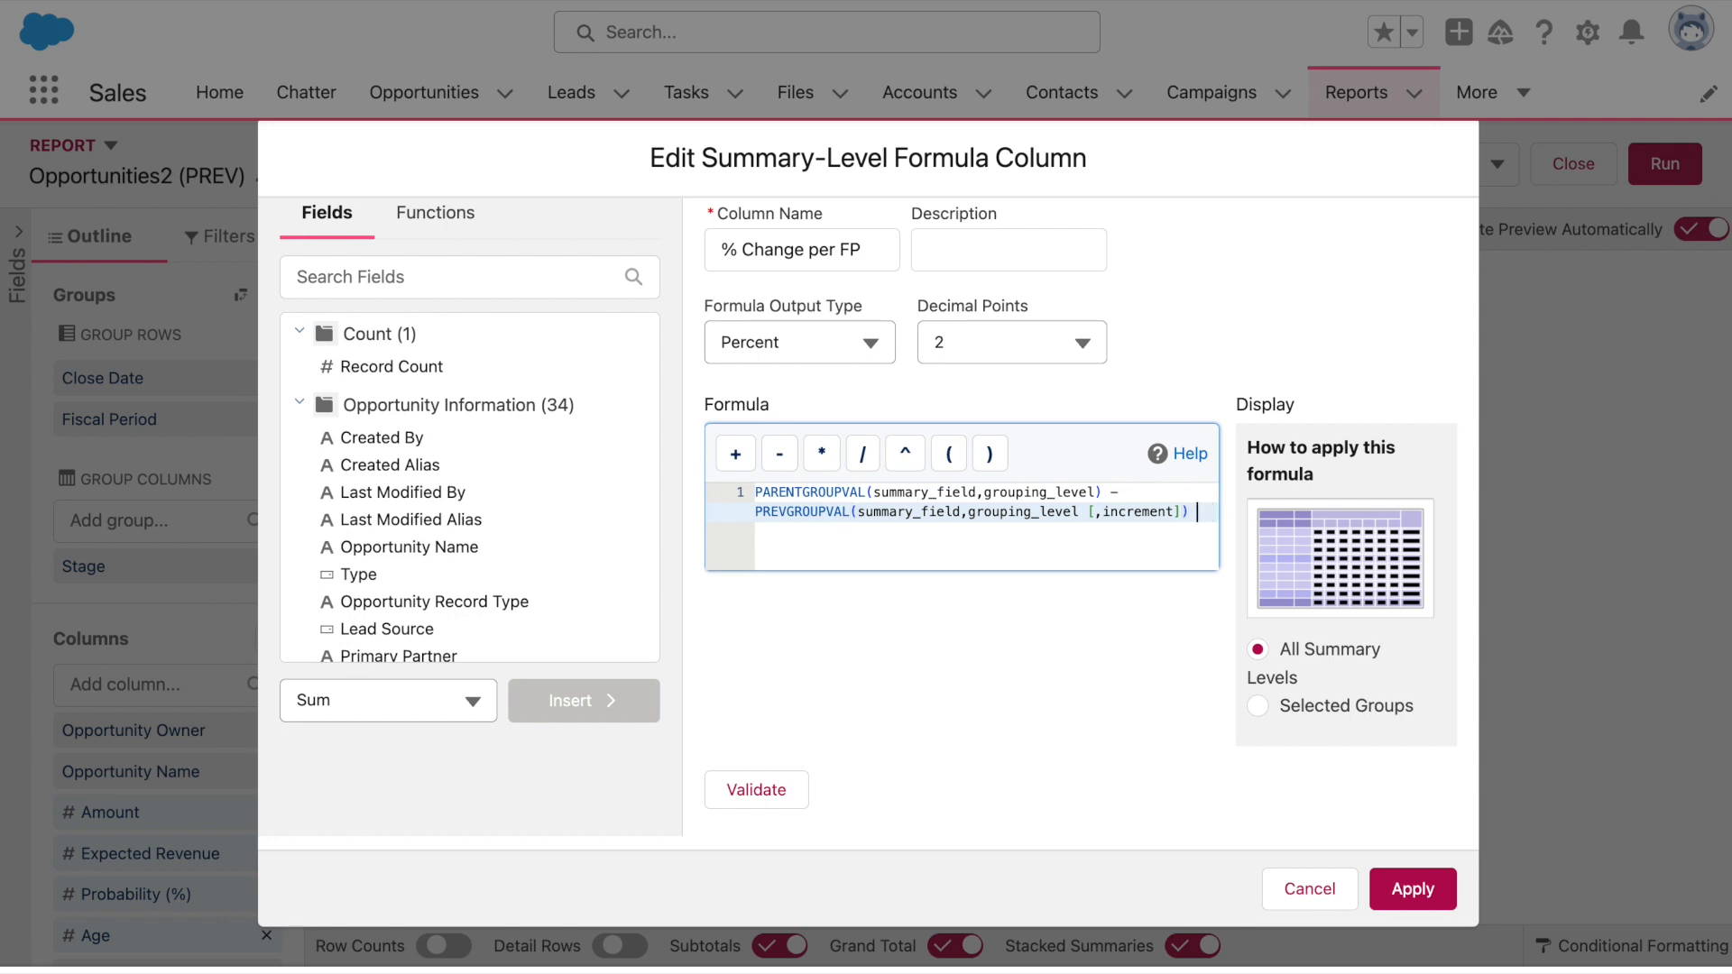
type(")")
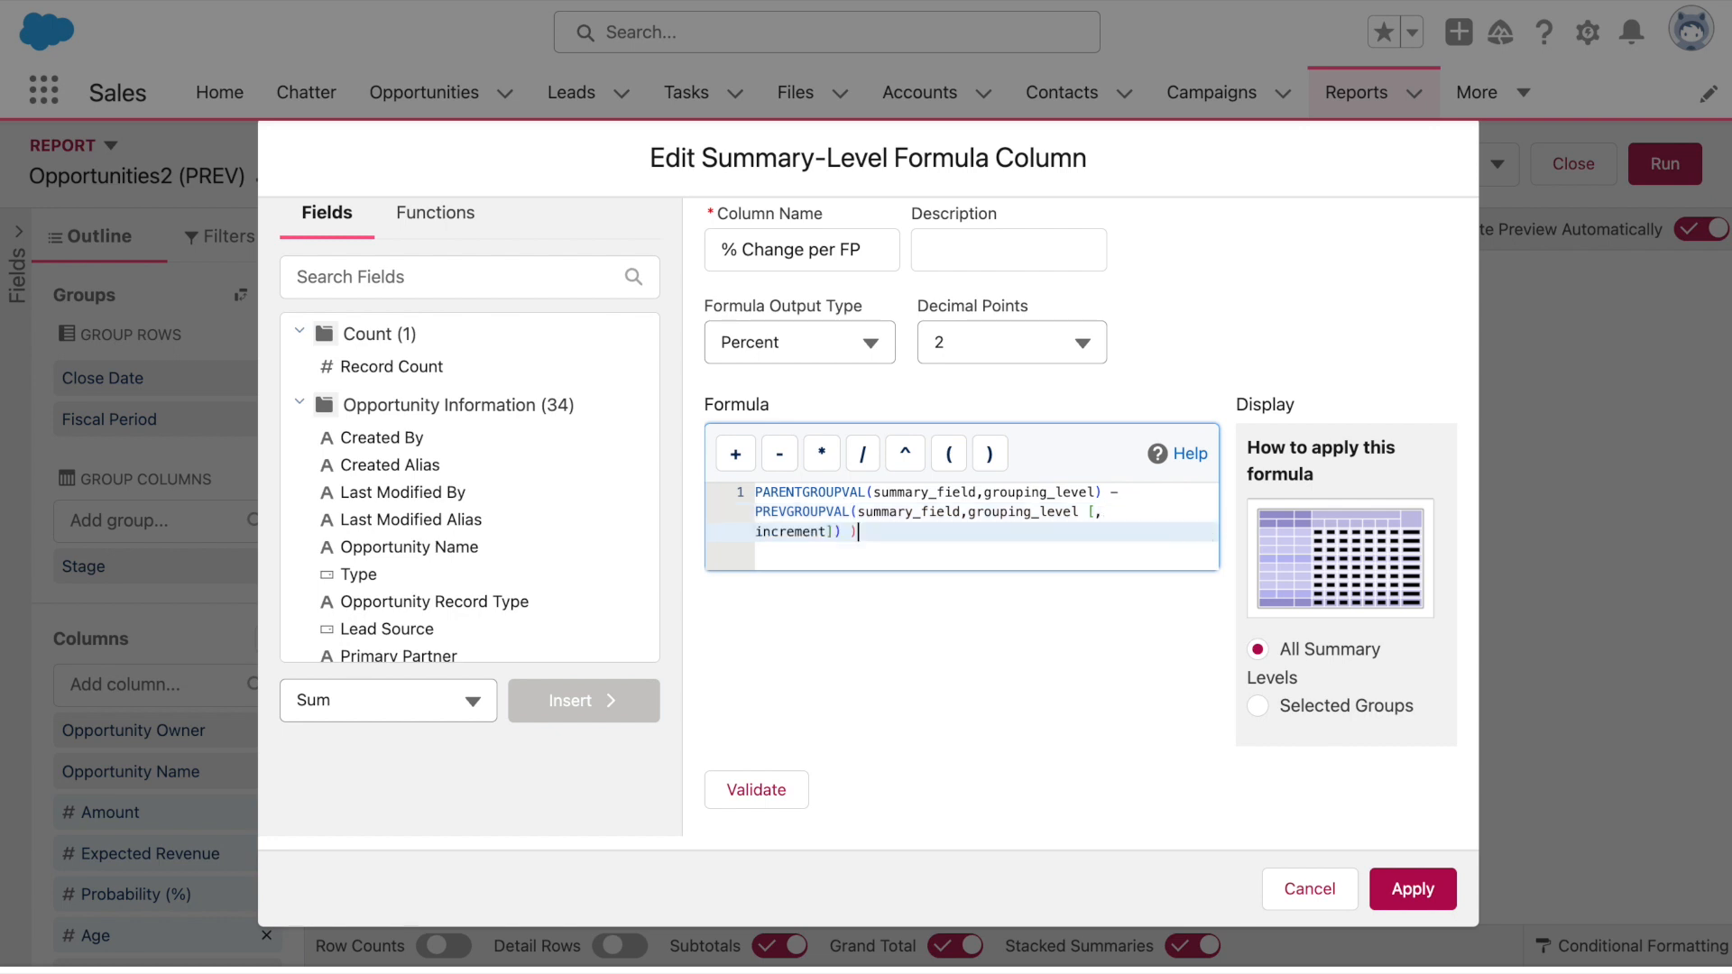
double_click(757, 493)
key("Left")
type("(")
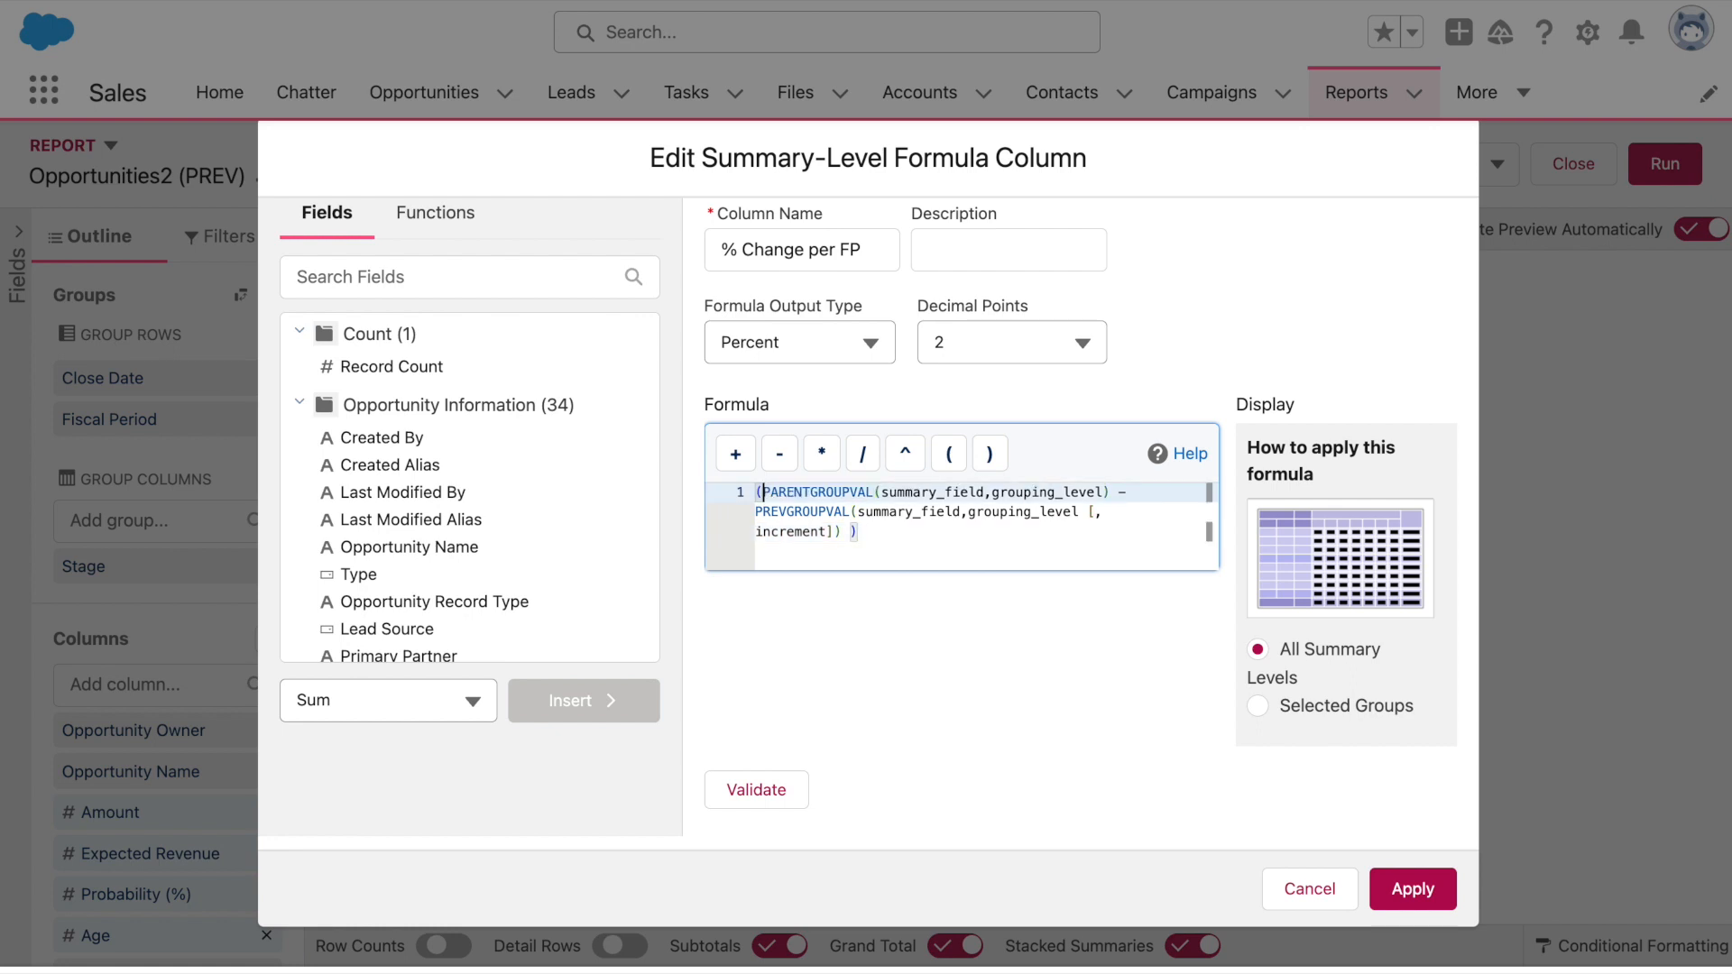
Divide the numerator by PREVGROUPVAL on new formula lines
key("Down")
key("Down")
key("Down")
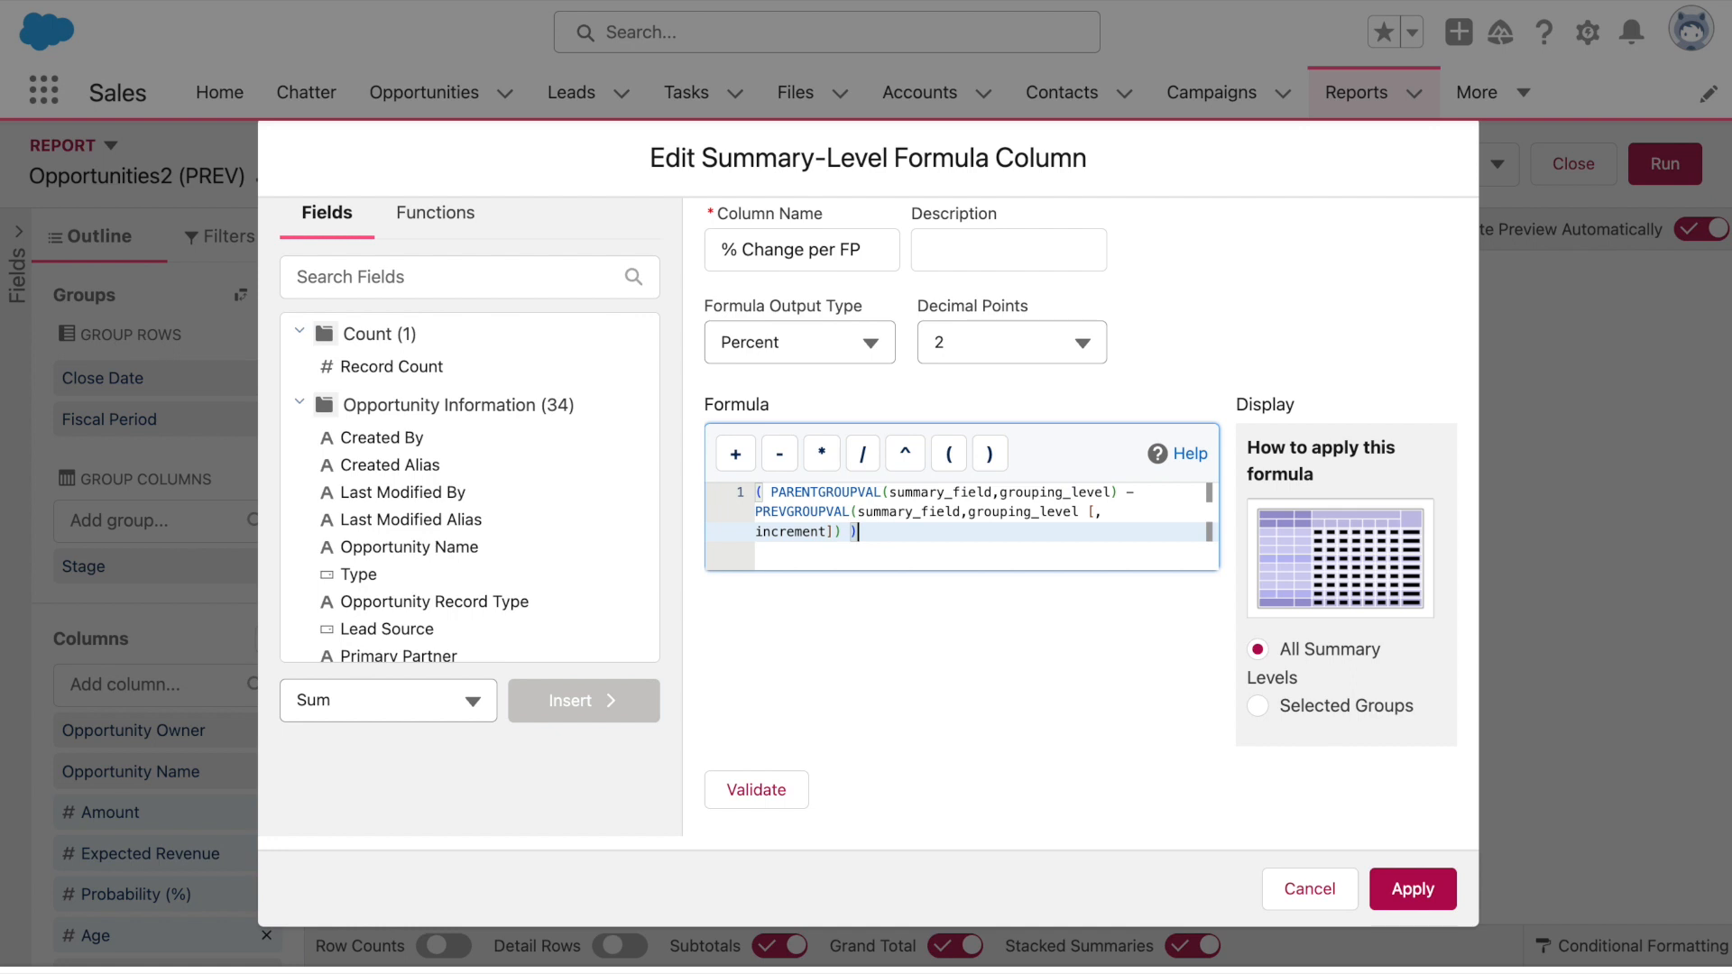
key("Return")
type("PR")
key("BackSpace")
key("BackSpace")
type("/")
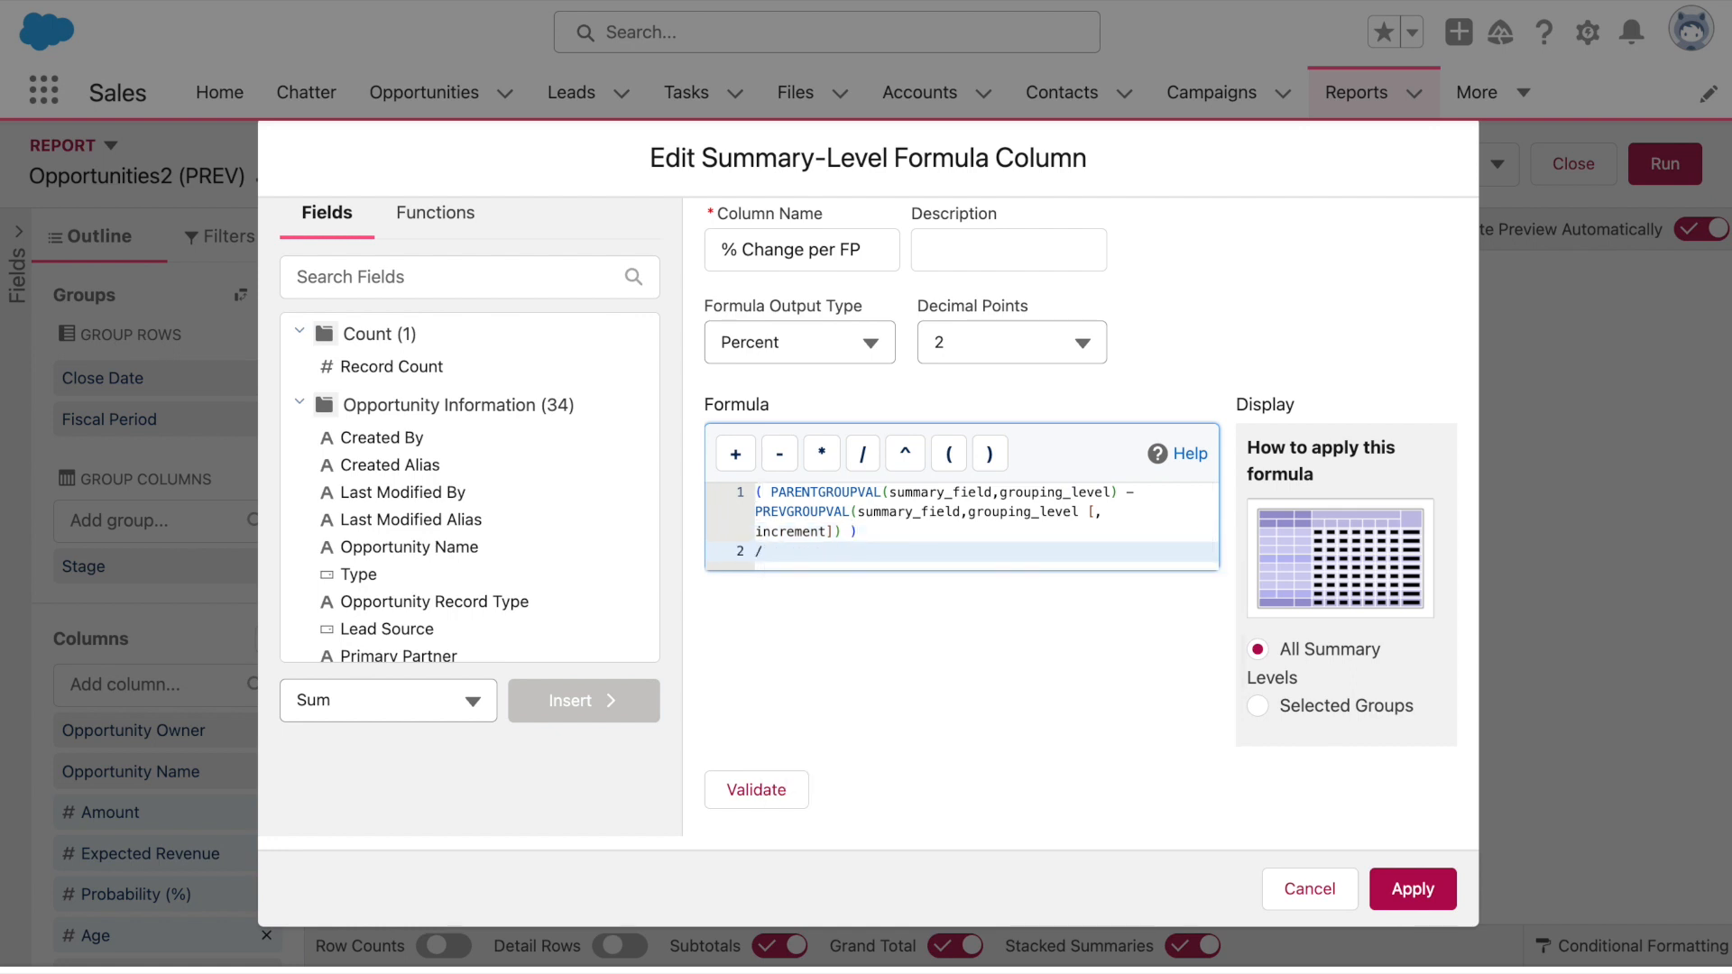
key("Return")
type("PREV")
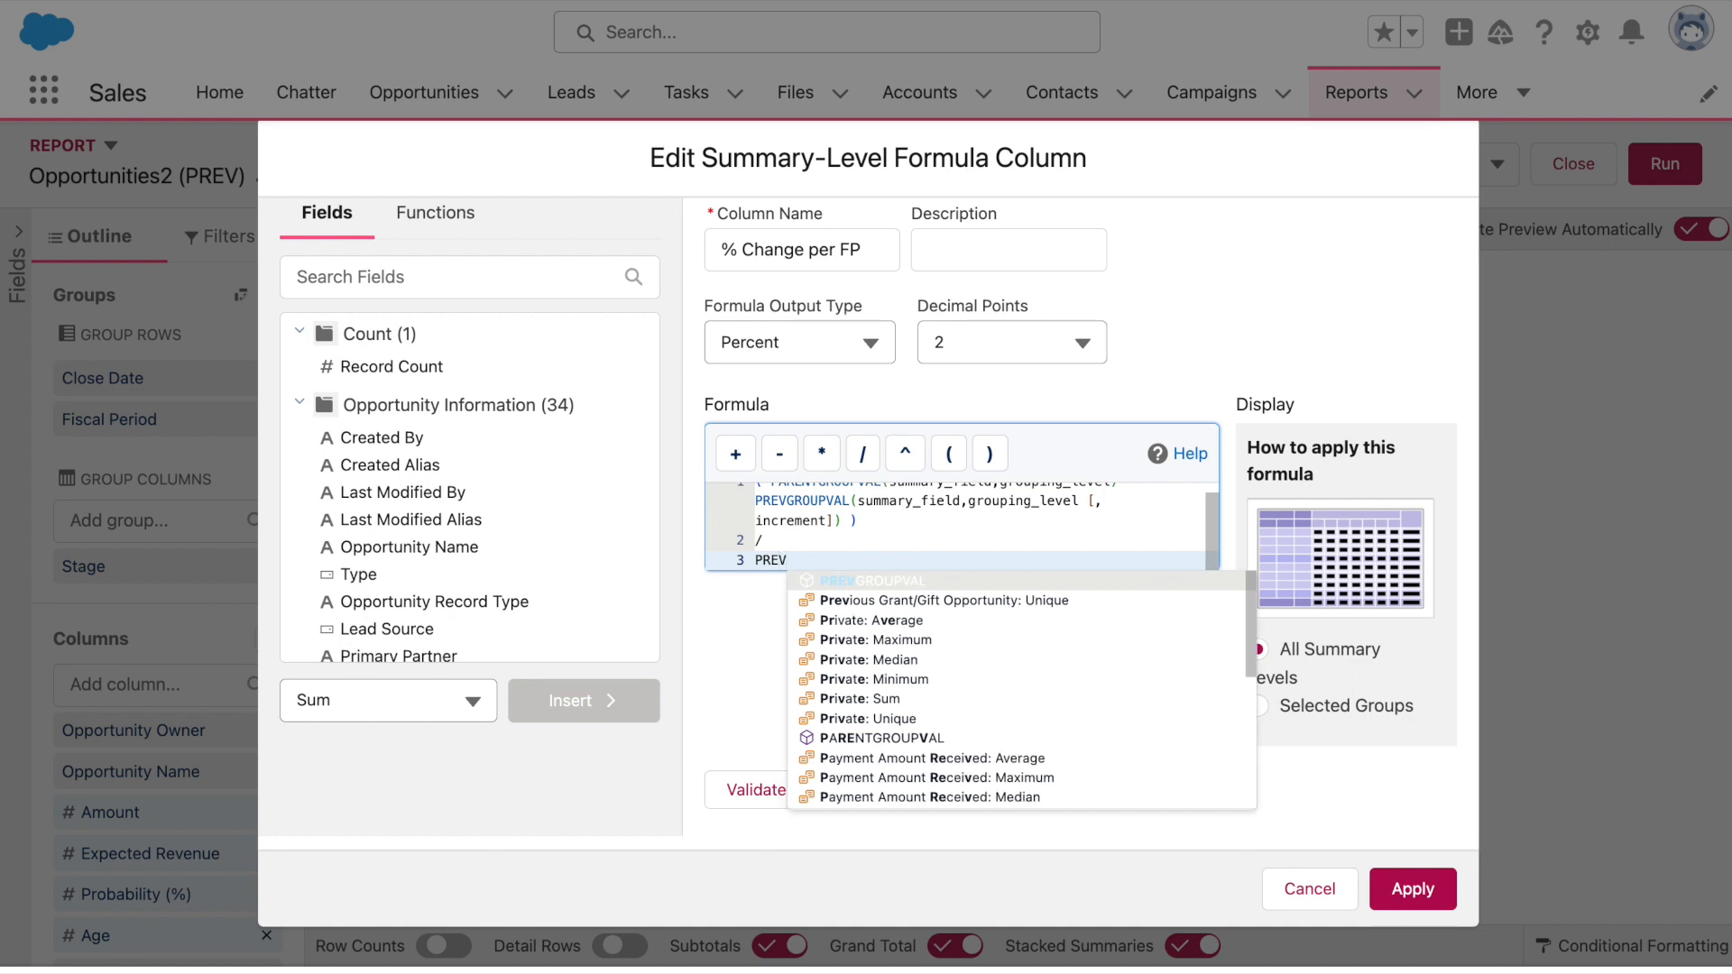
key("Return")
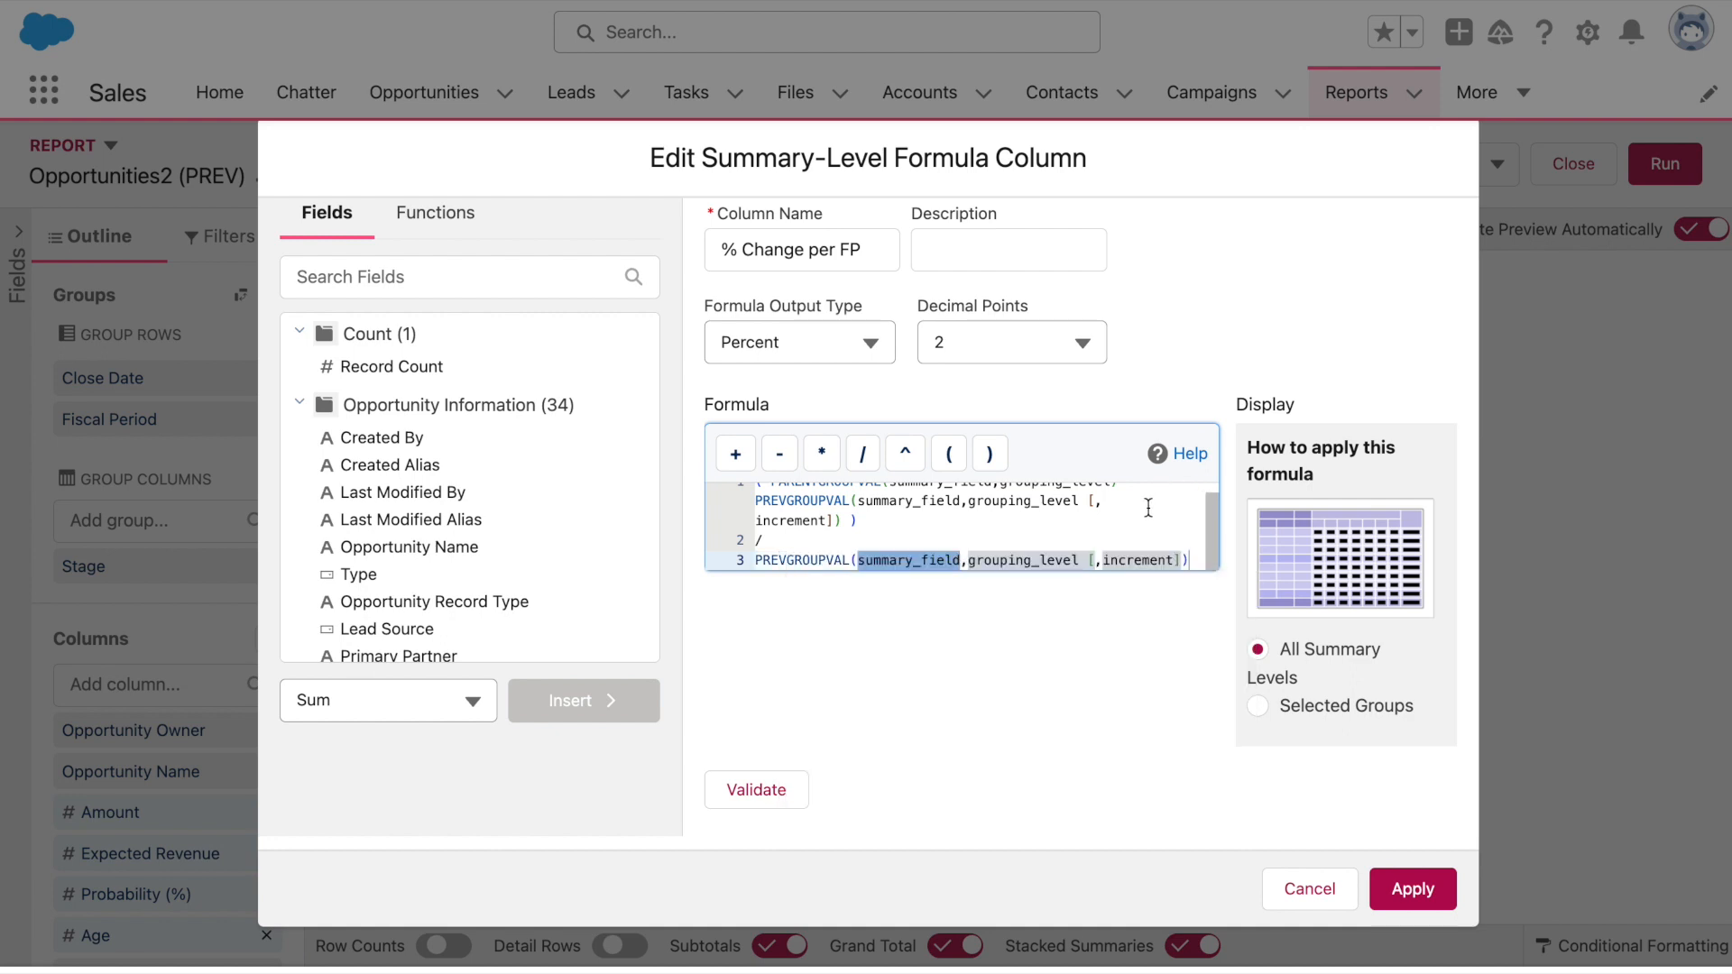
Replace all three summary_field placeholders with the Amount sum (AMOUNT:SUM)
scroll(1149, 508, "up", 1)
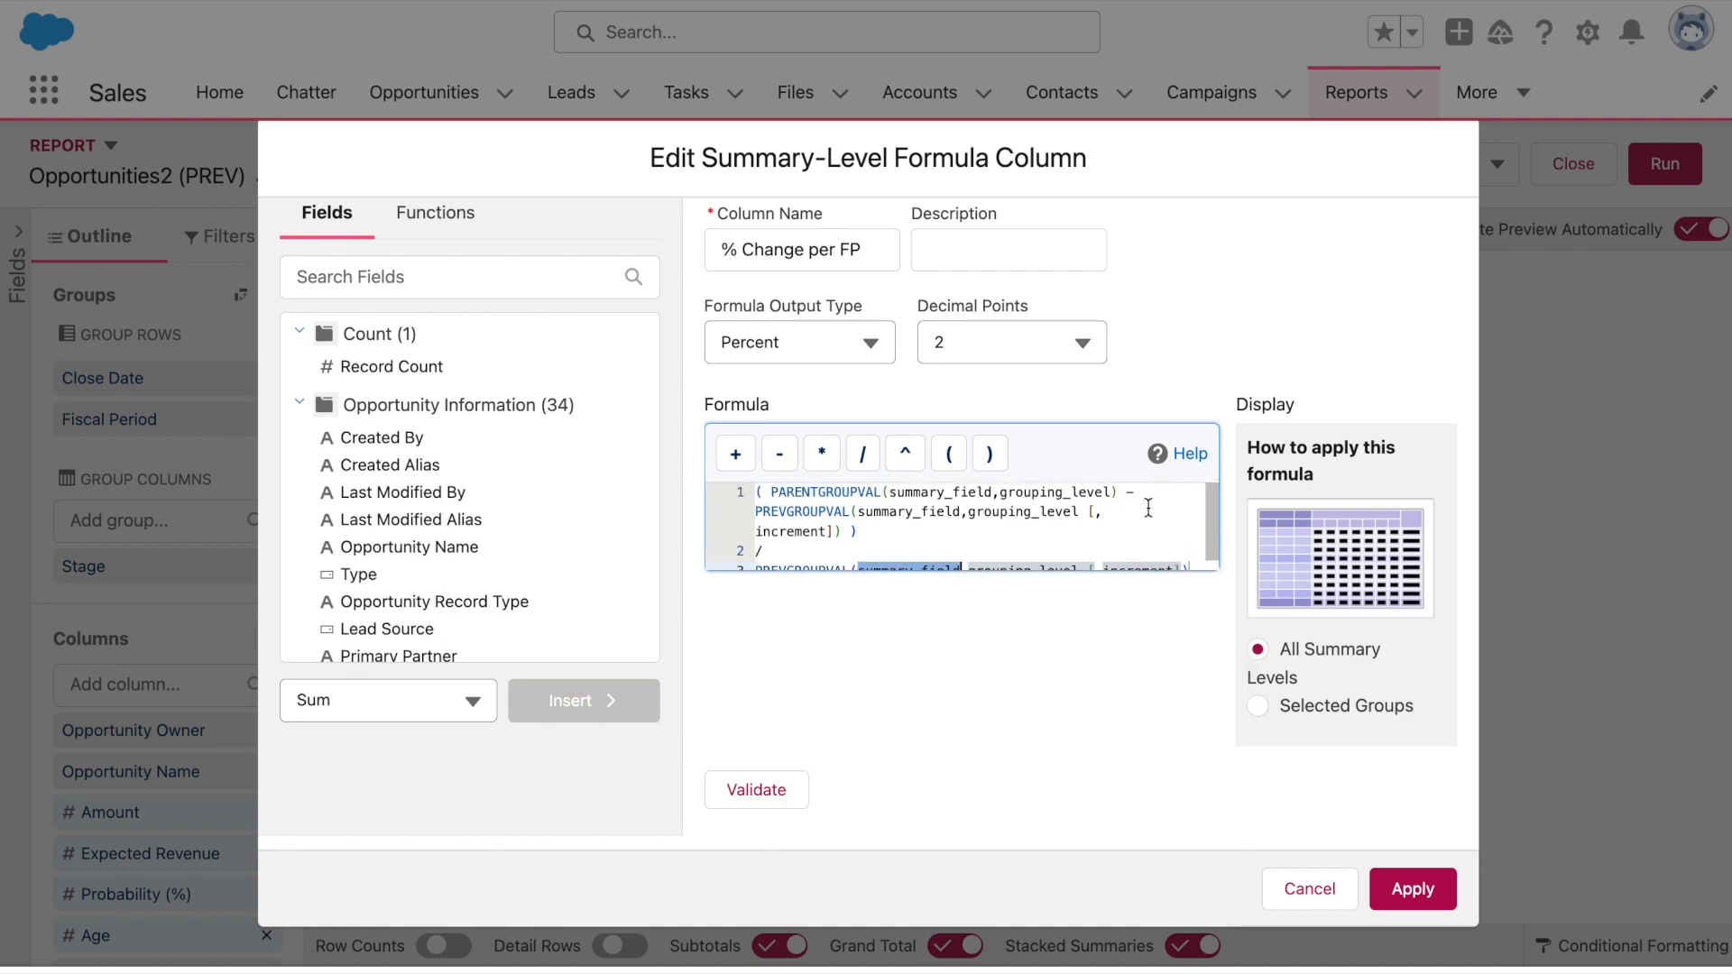
left_click_drag(992, 493, 891, 493)
type("Amount")
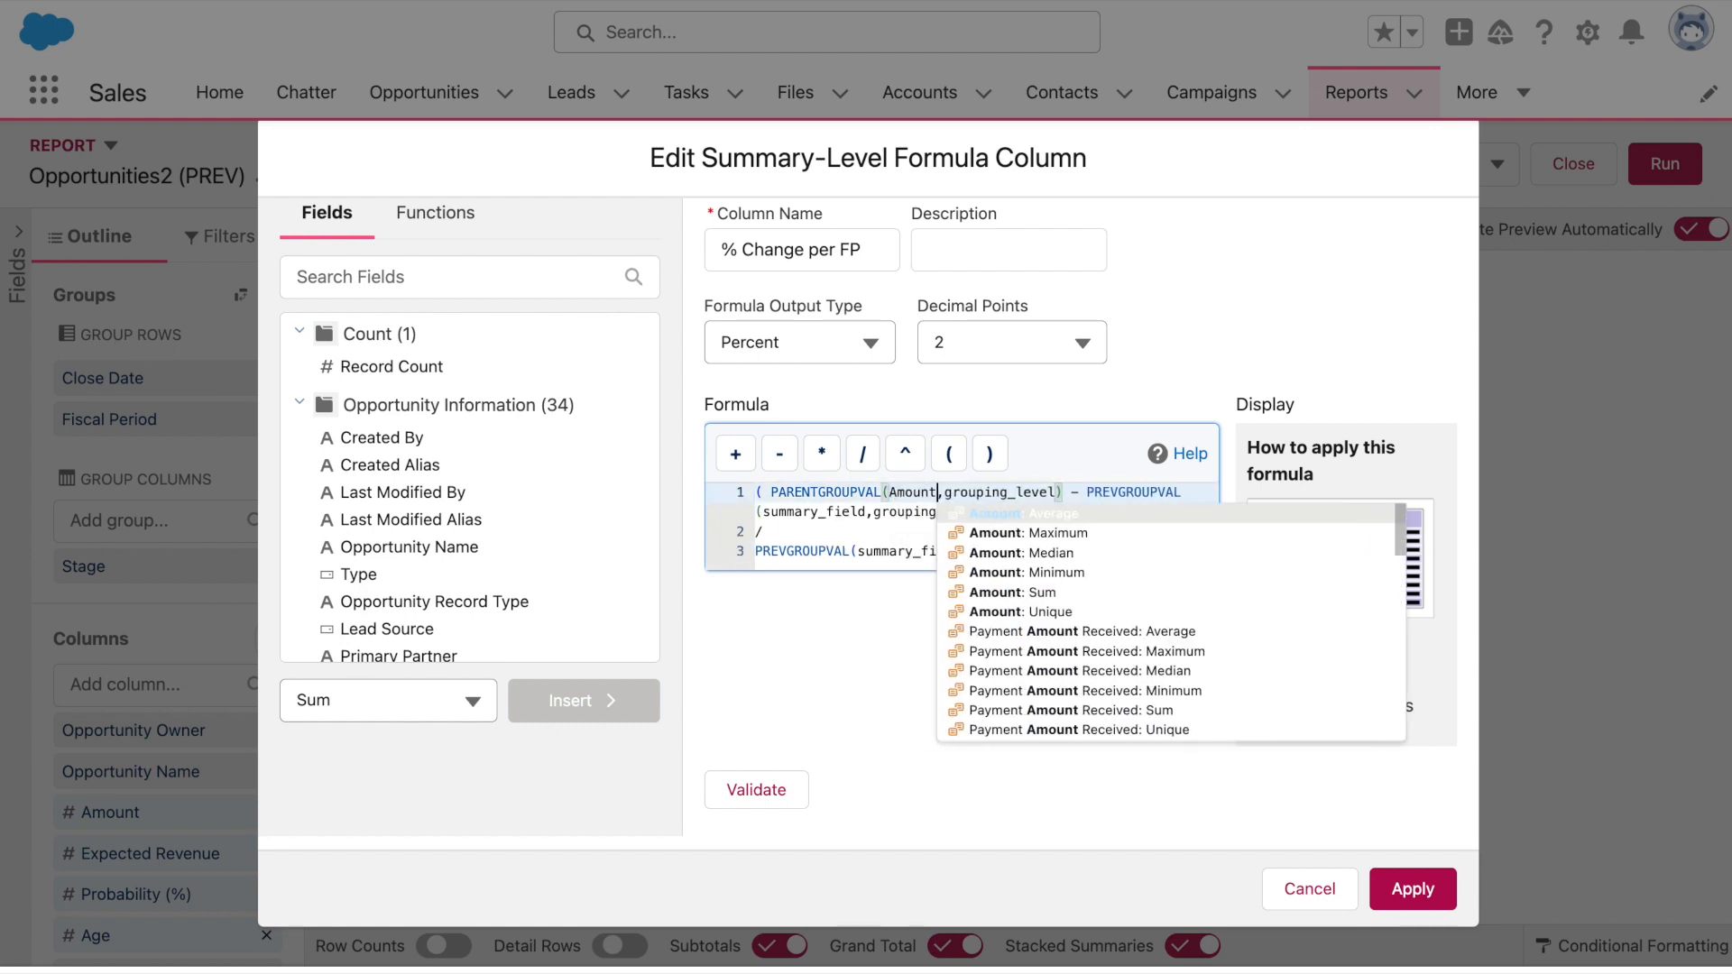
left_click(1011, 596)
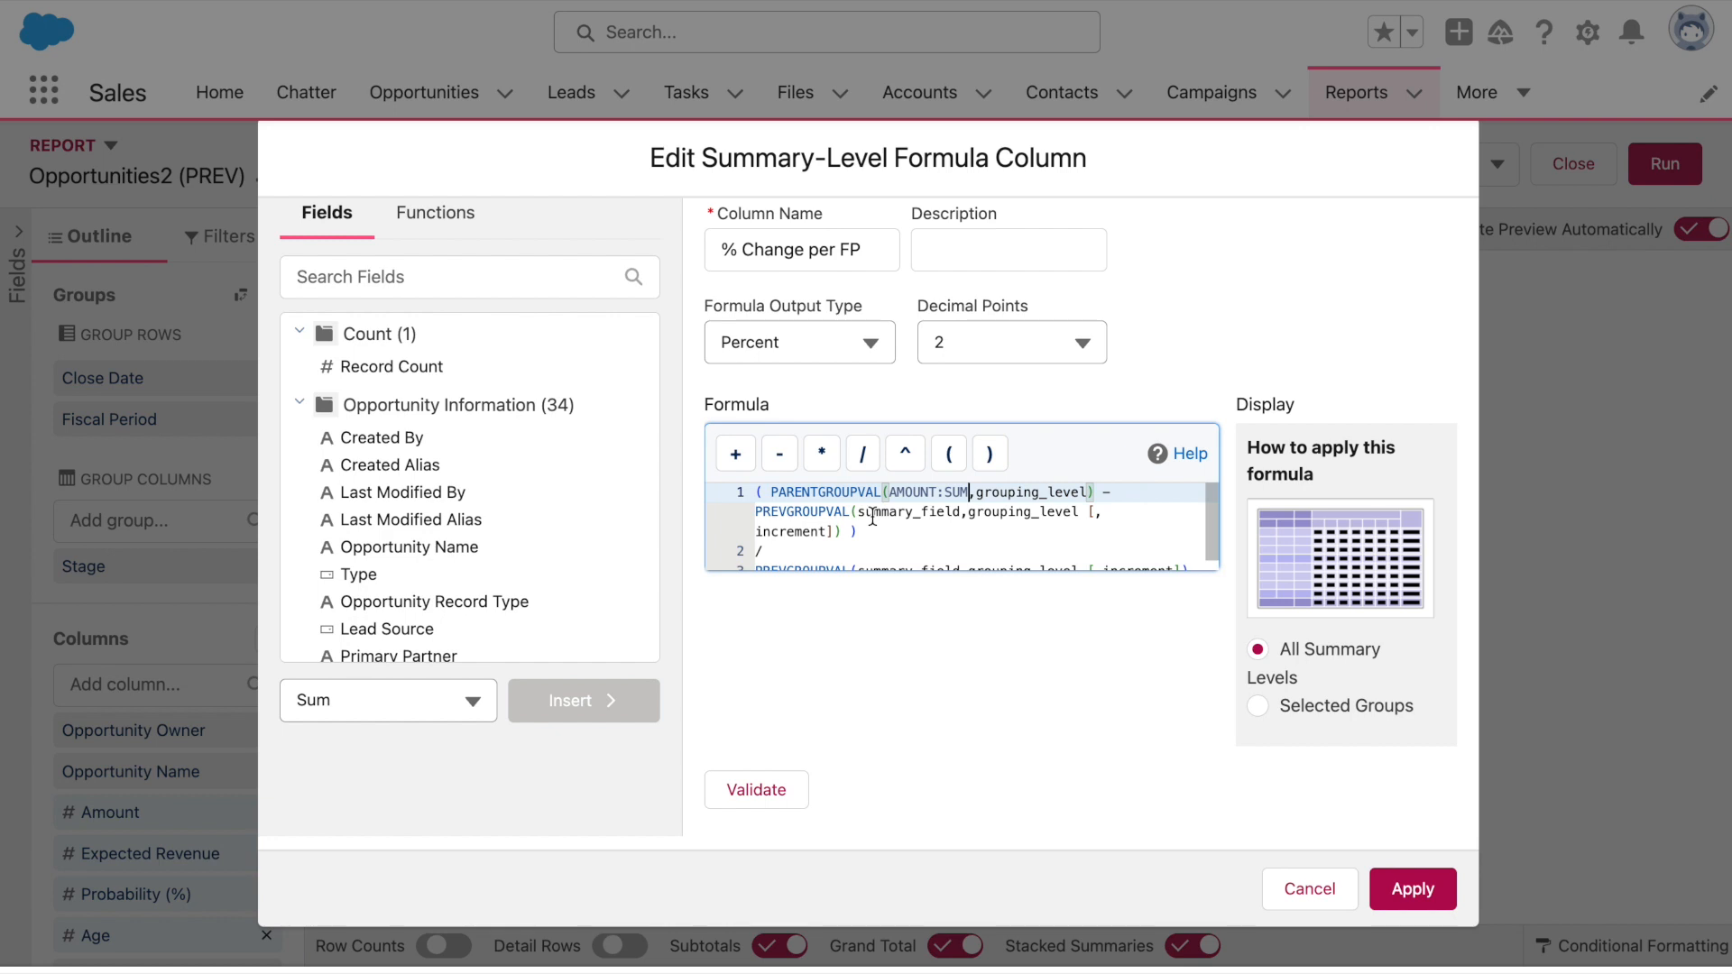
left_click_drag(858, 512, 962, 515)
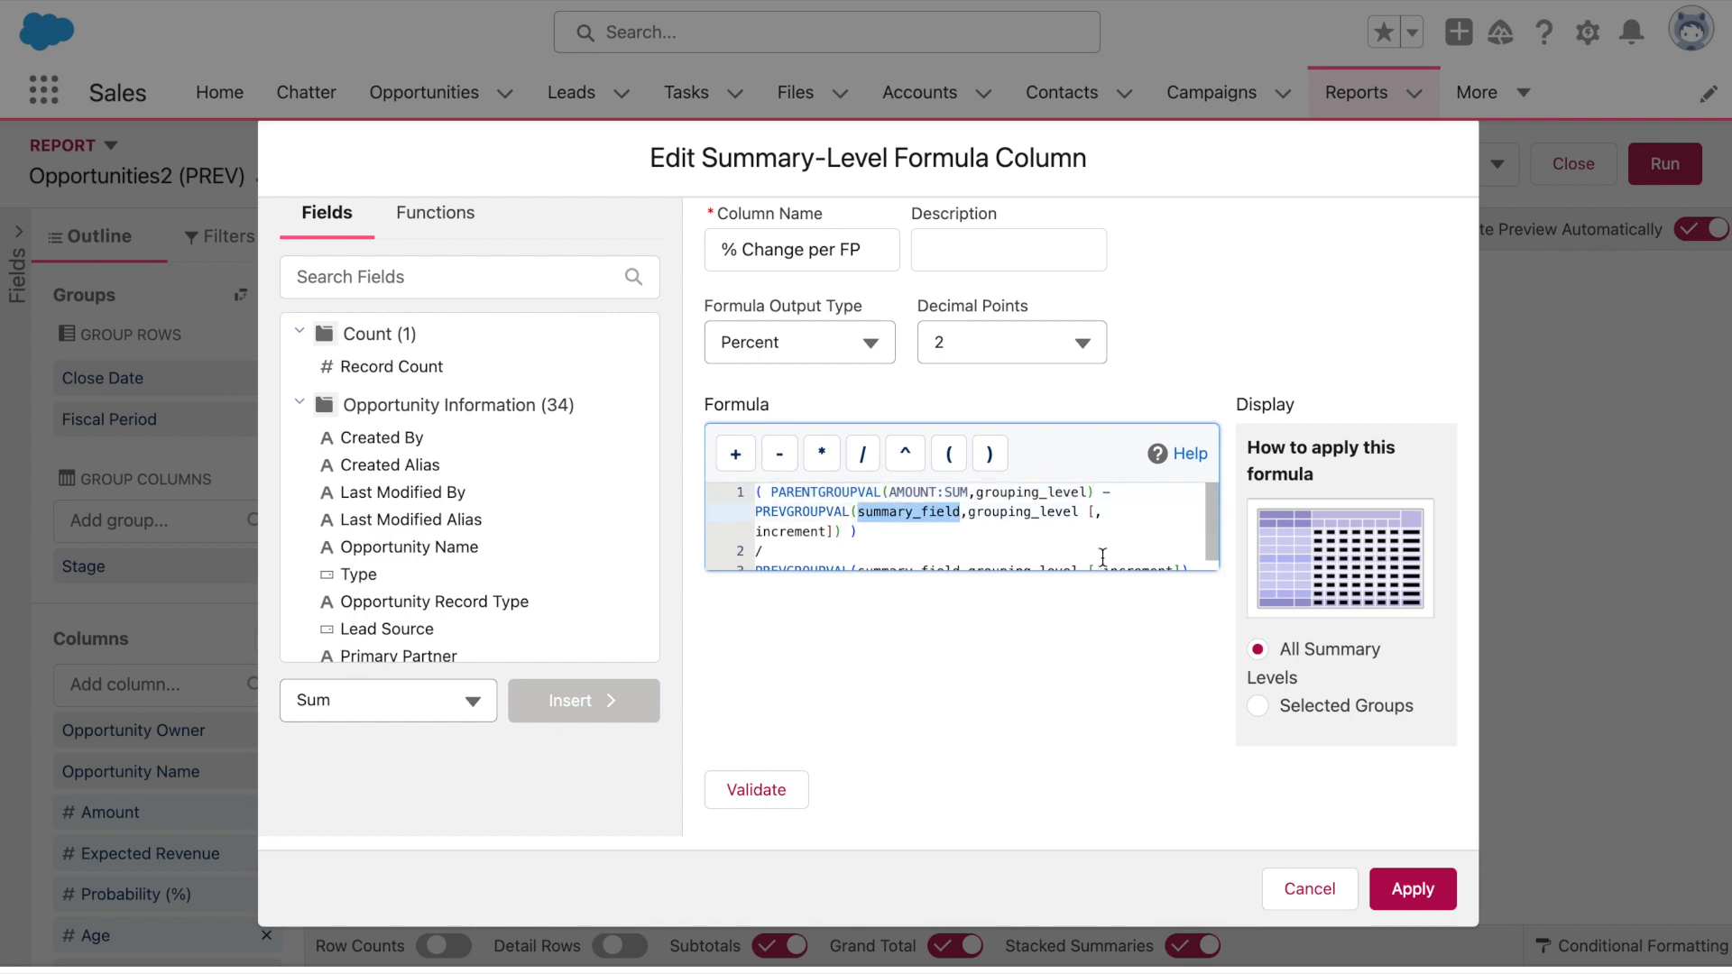
type("Amount")
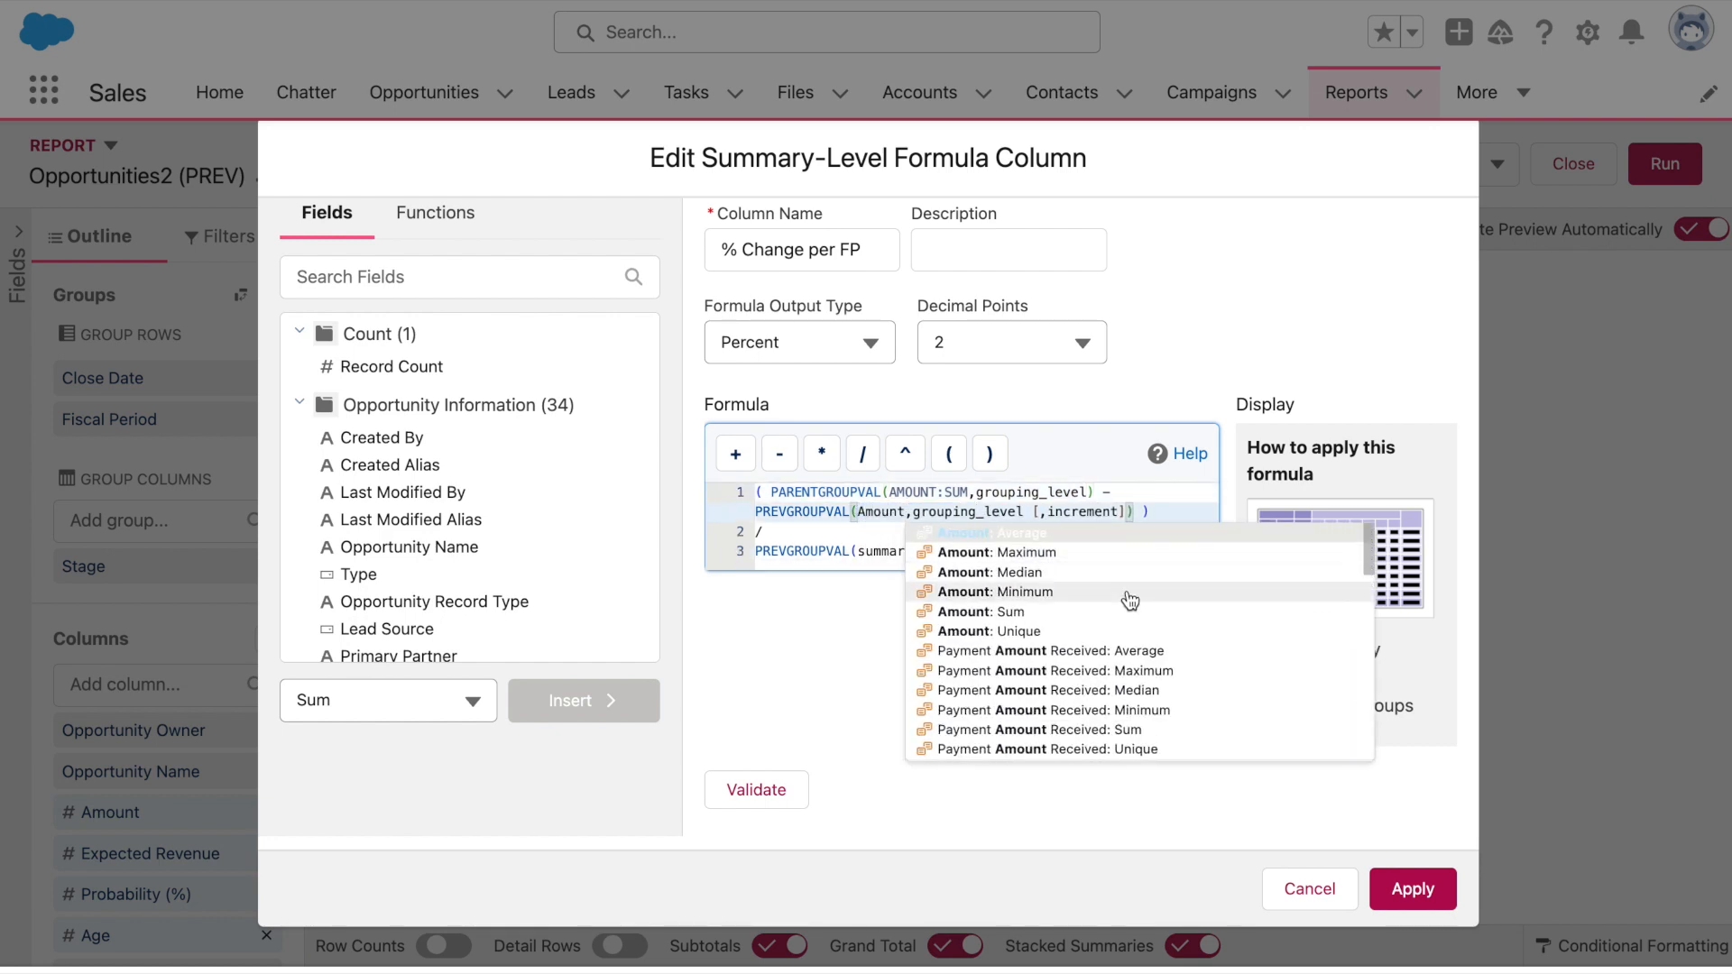
left_click(1092, 616)
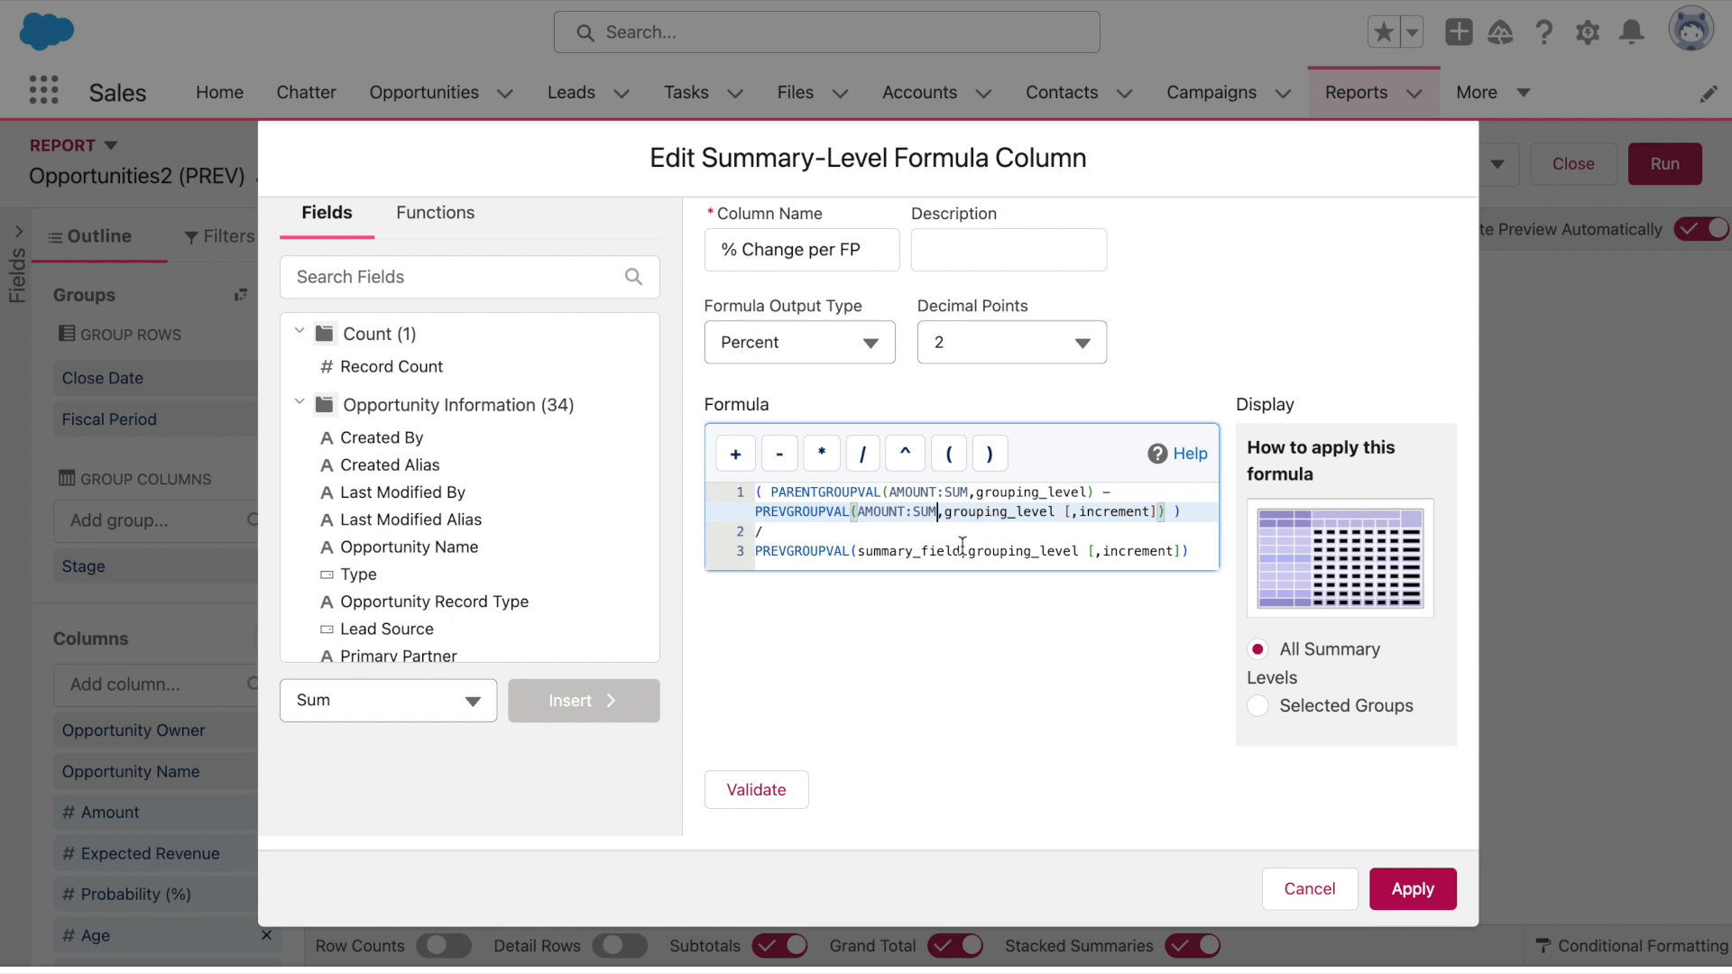
left_click_drag(962, 550, 857, 553)
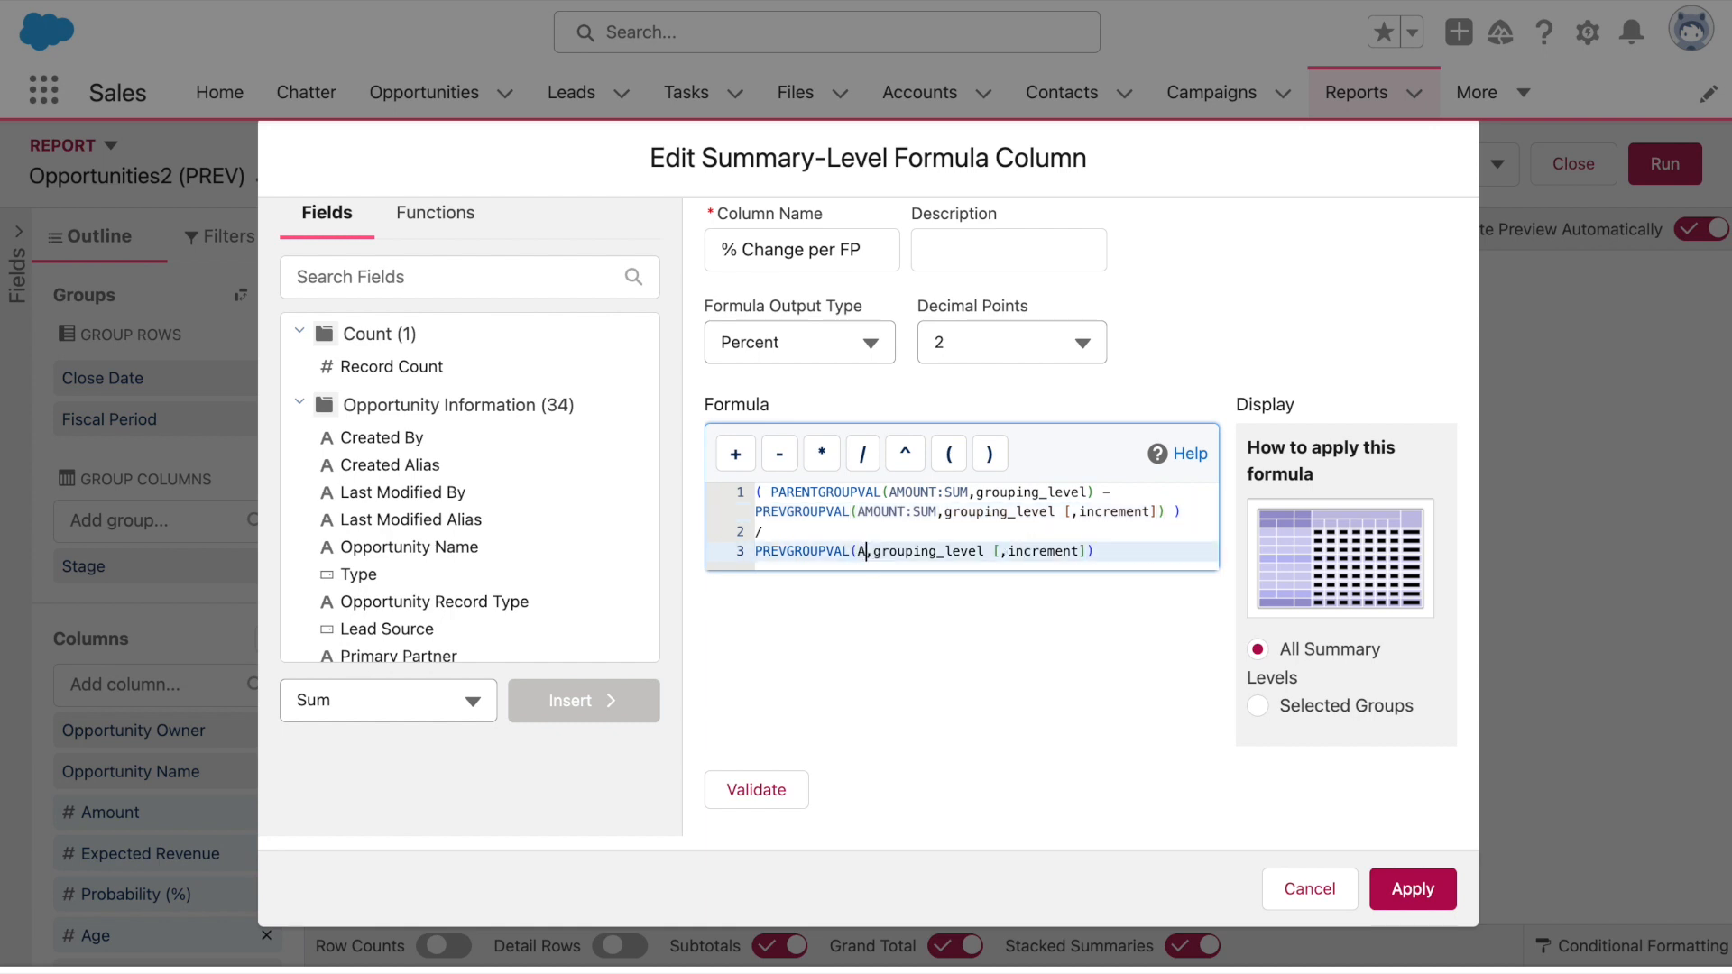
type("Amount")
left_click(1002, 652)
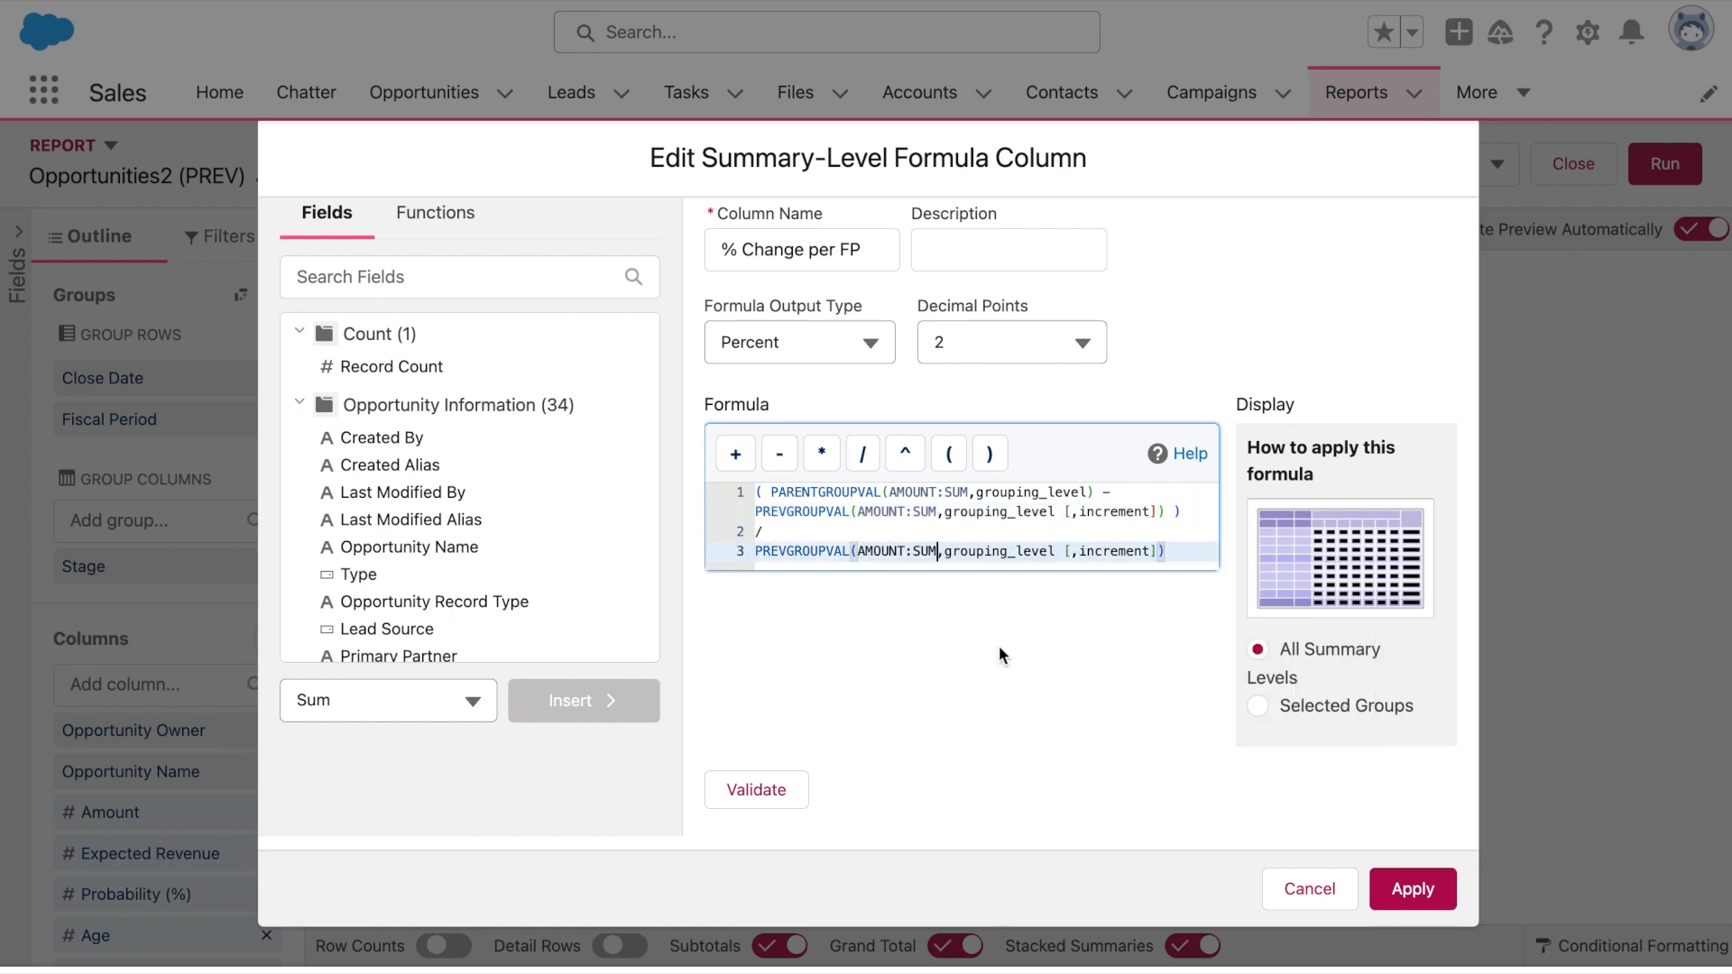
left_click(1141, 494)
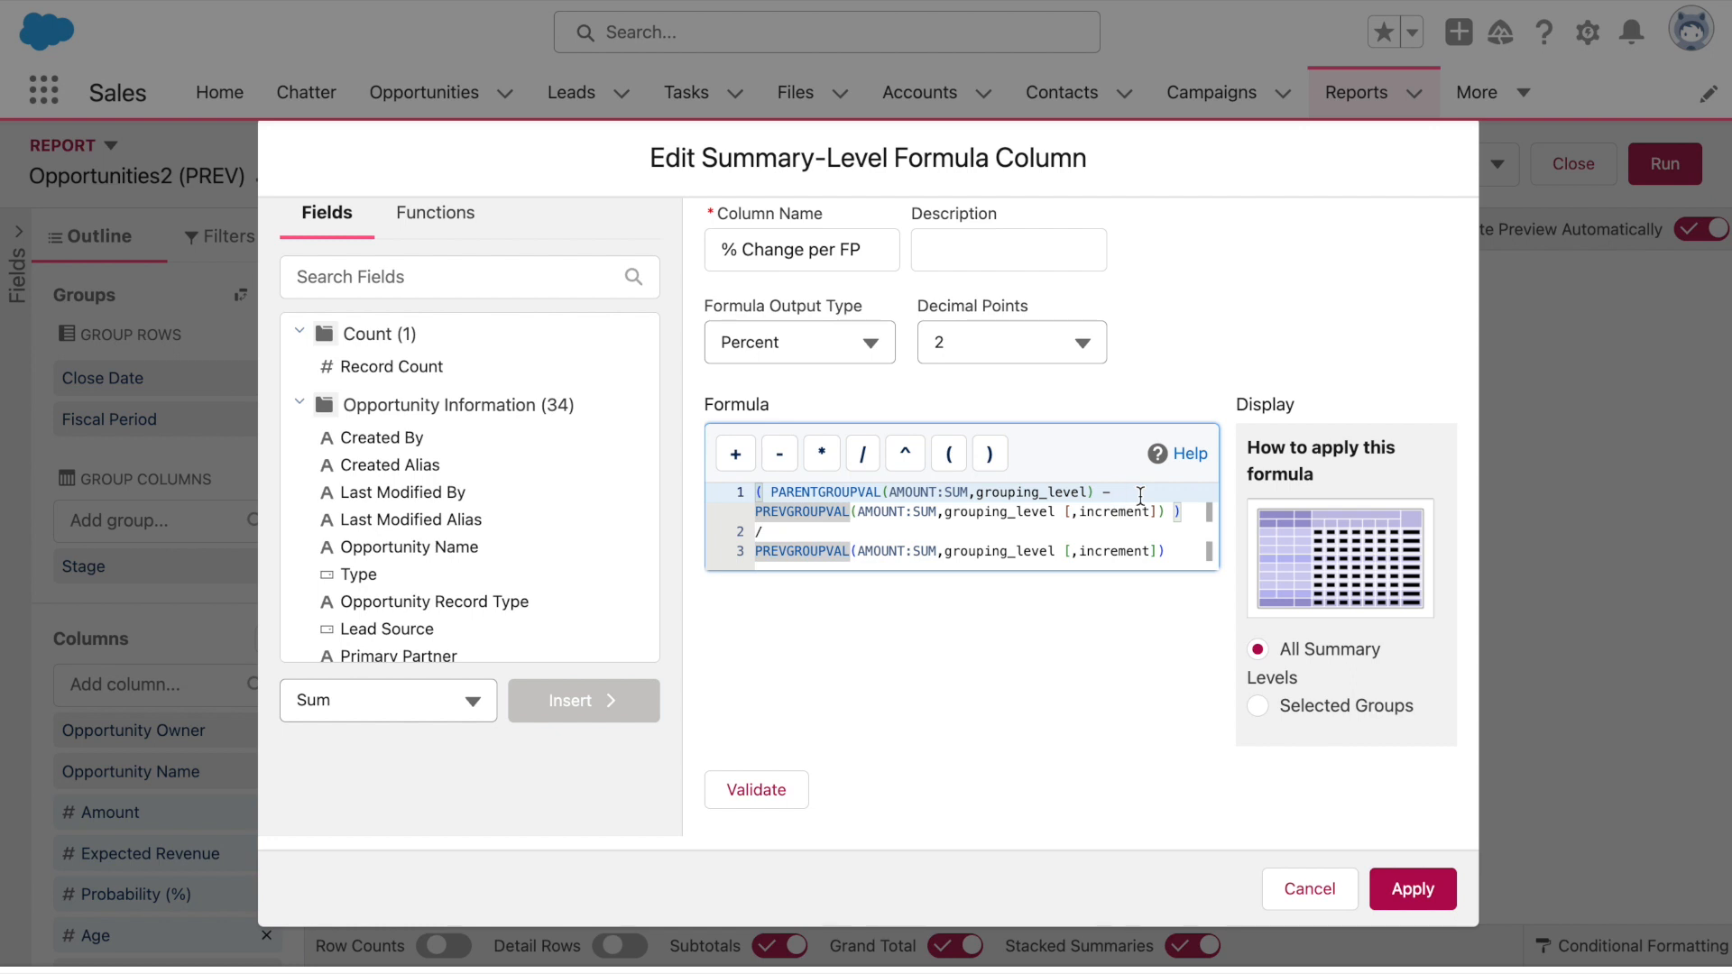
Set the grouping level of all three functions to FISCAL_QUARTER
left_click_drag(1089, 492, 976, 492)
type("FISCAL_QUARTER")
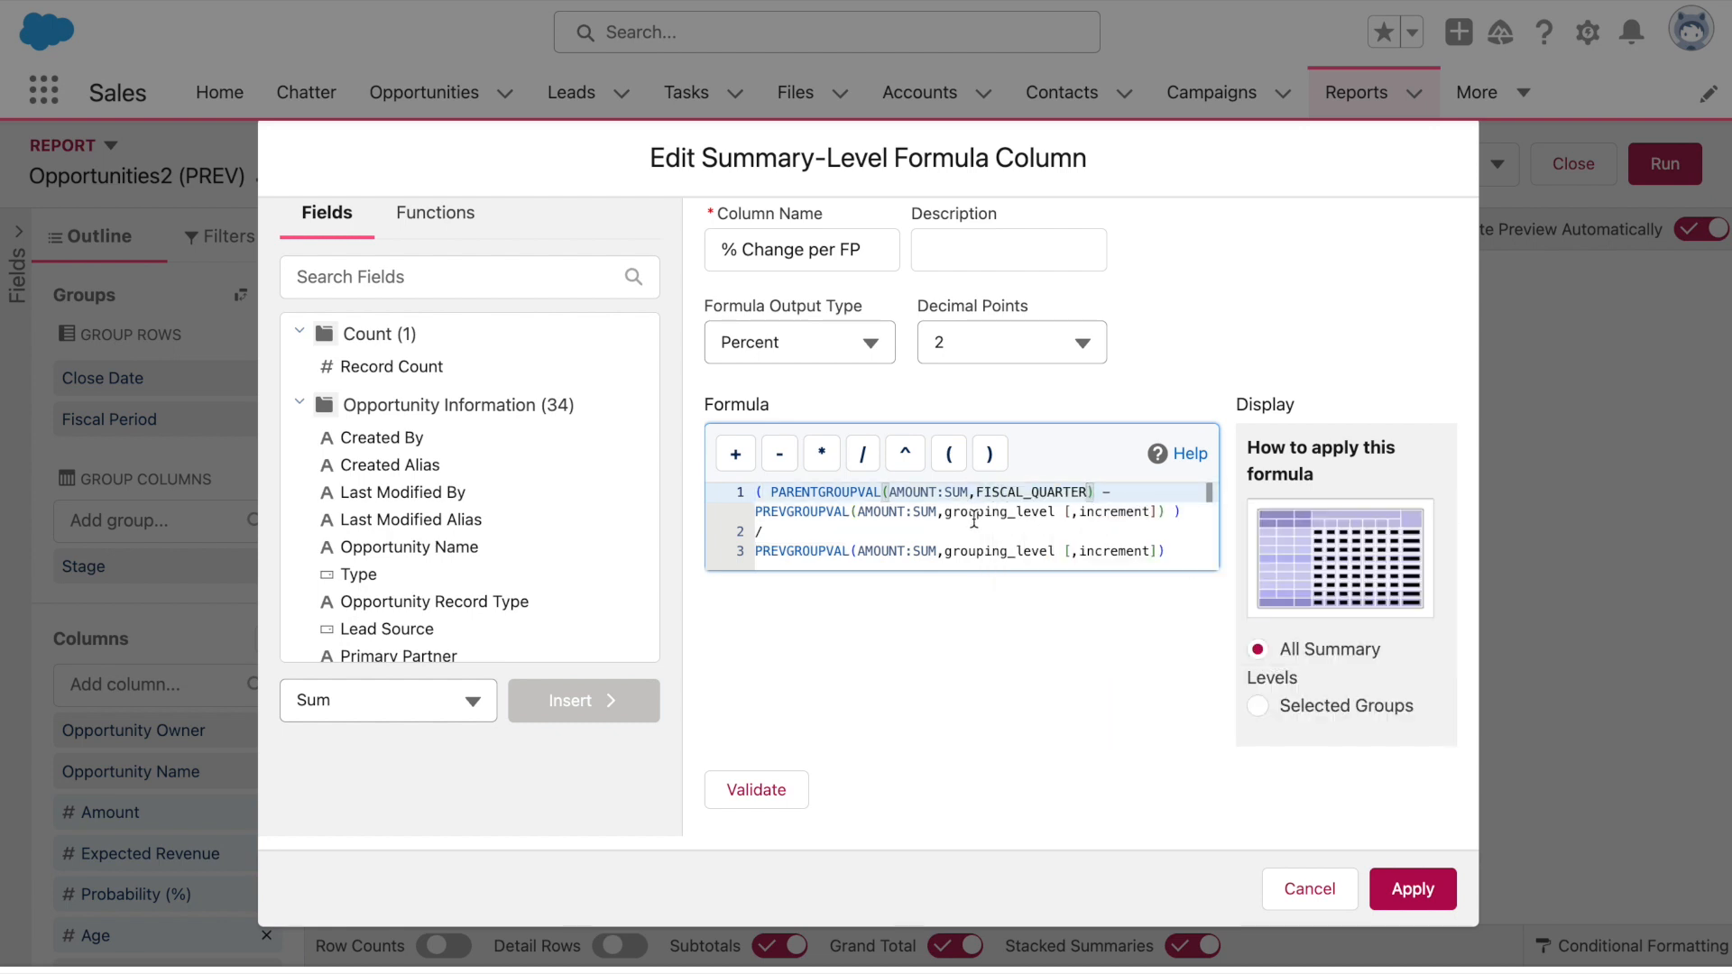
left_click_drag(944, 511, 1064, 514)
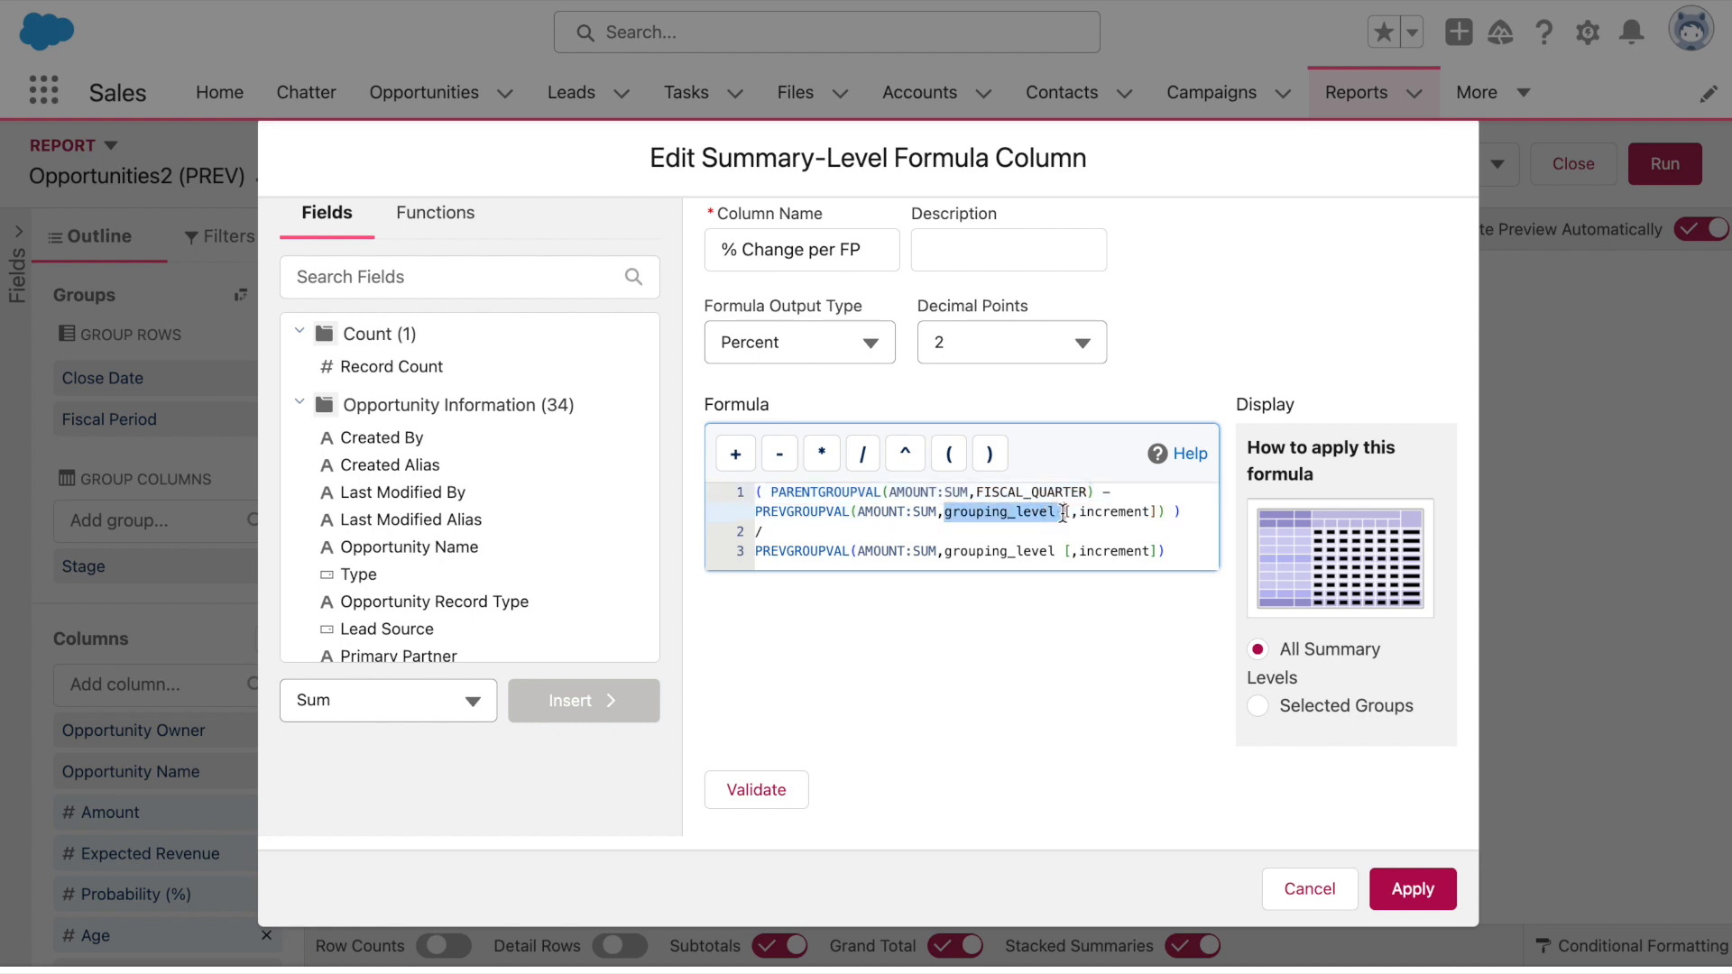
type("Fiscal")
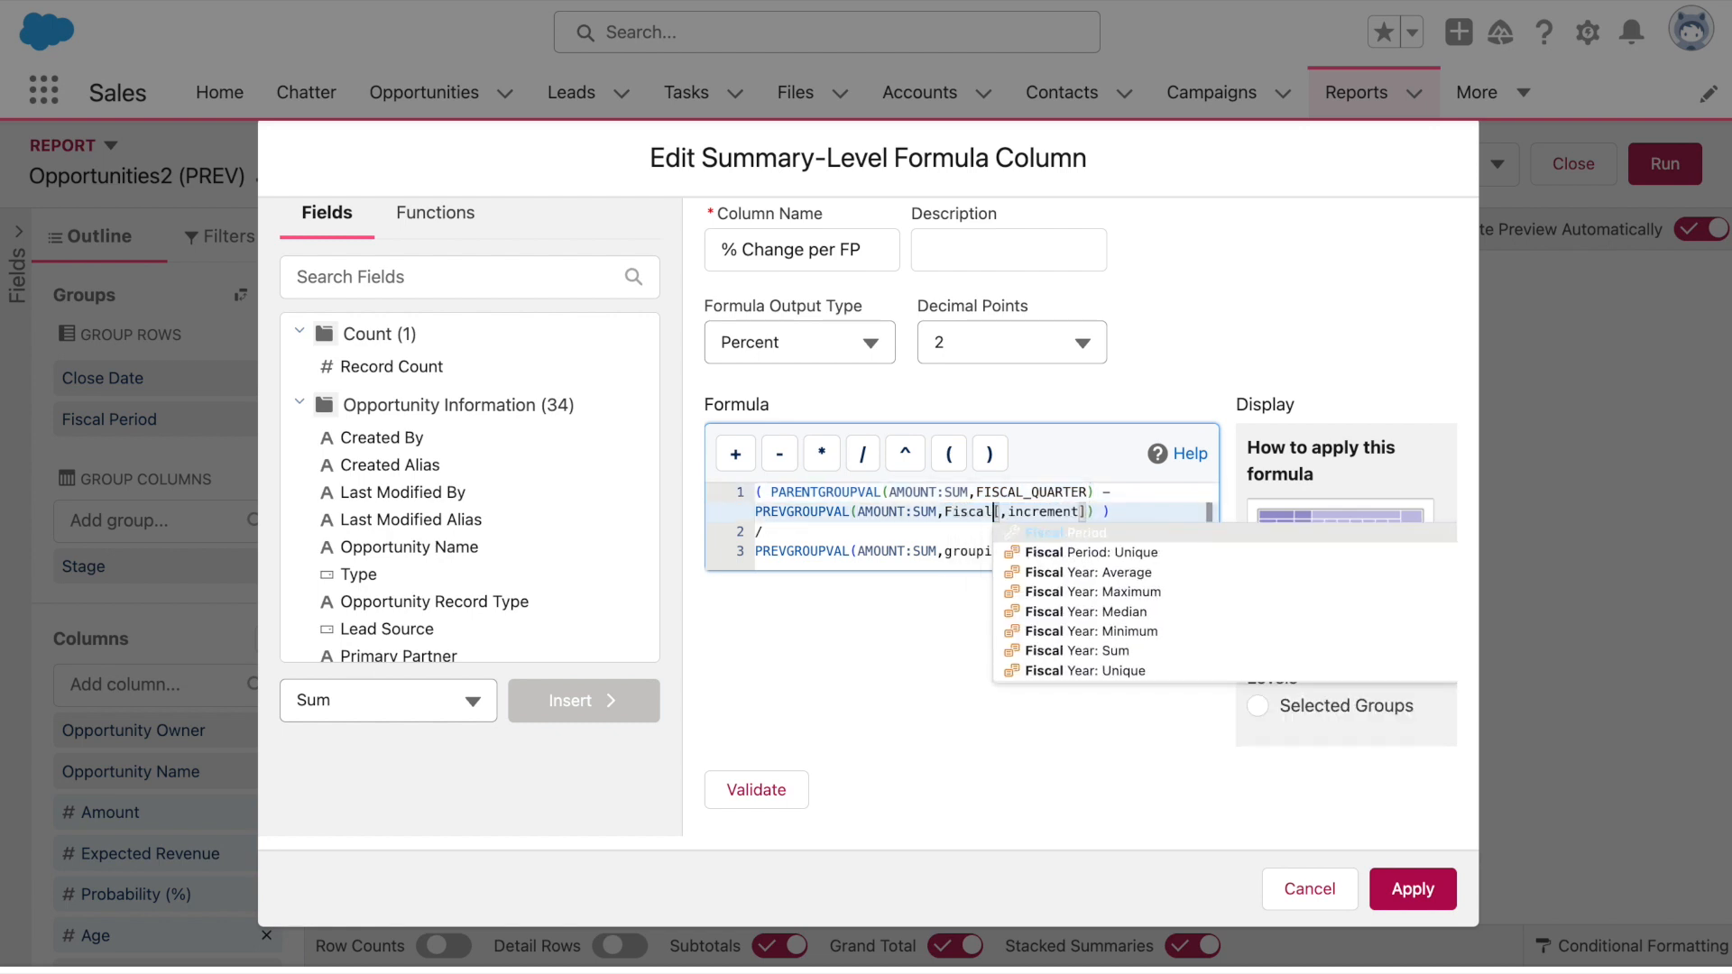
left_click(1058, 532)
left_click_drag(943, 551, 1059, 544)
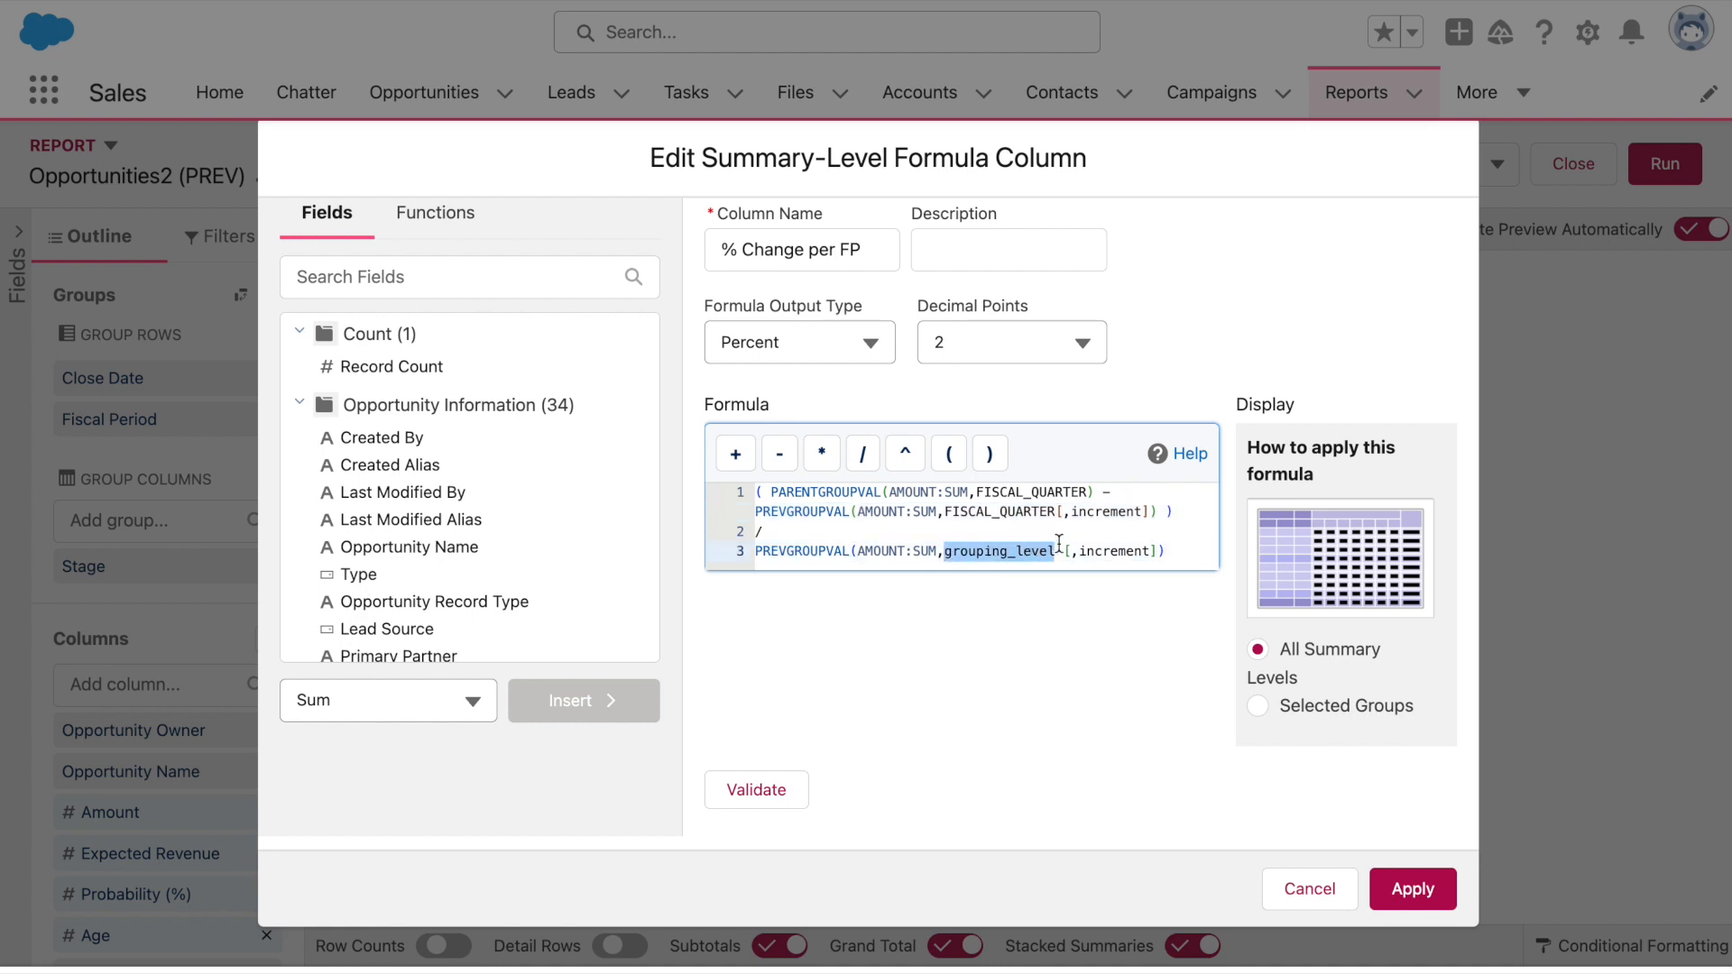
type("Fiscal")
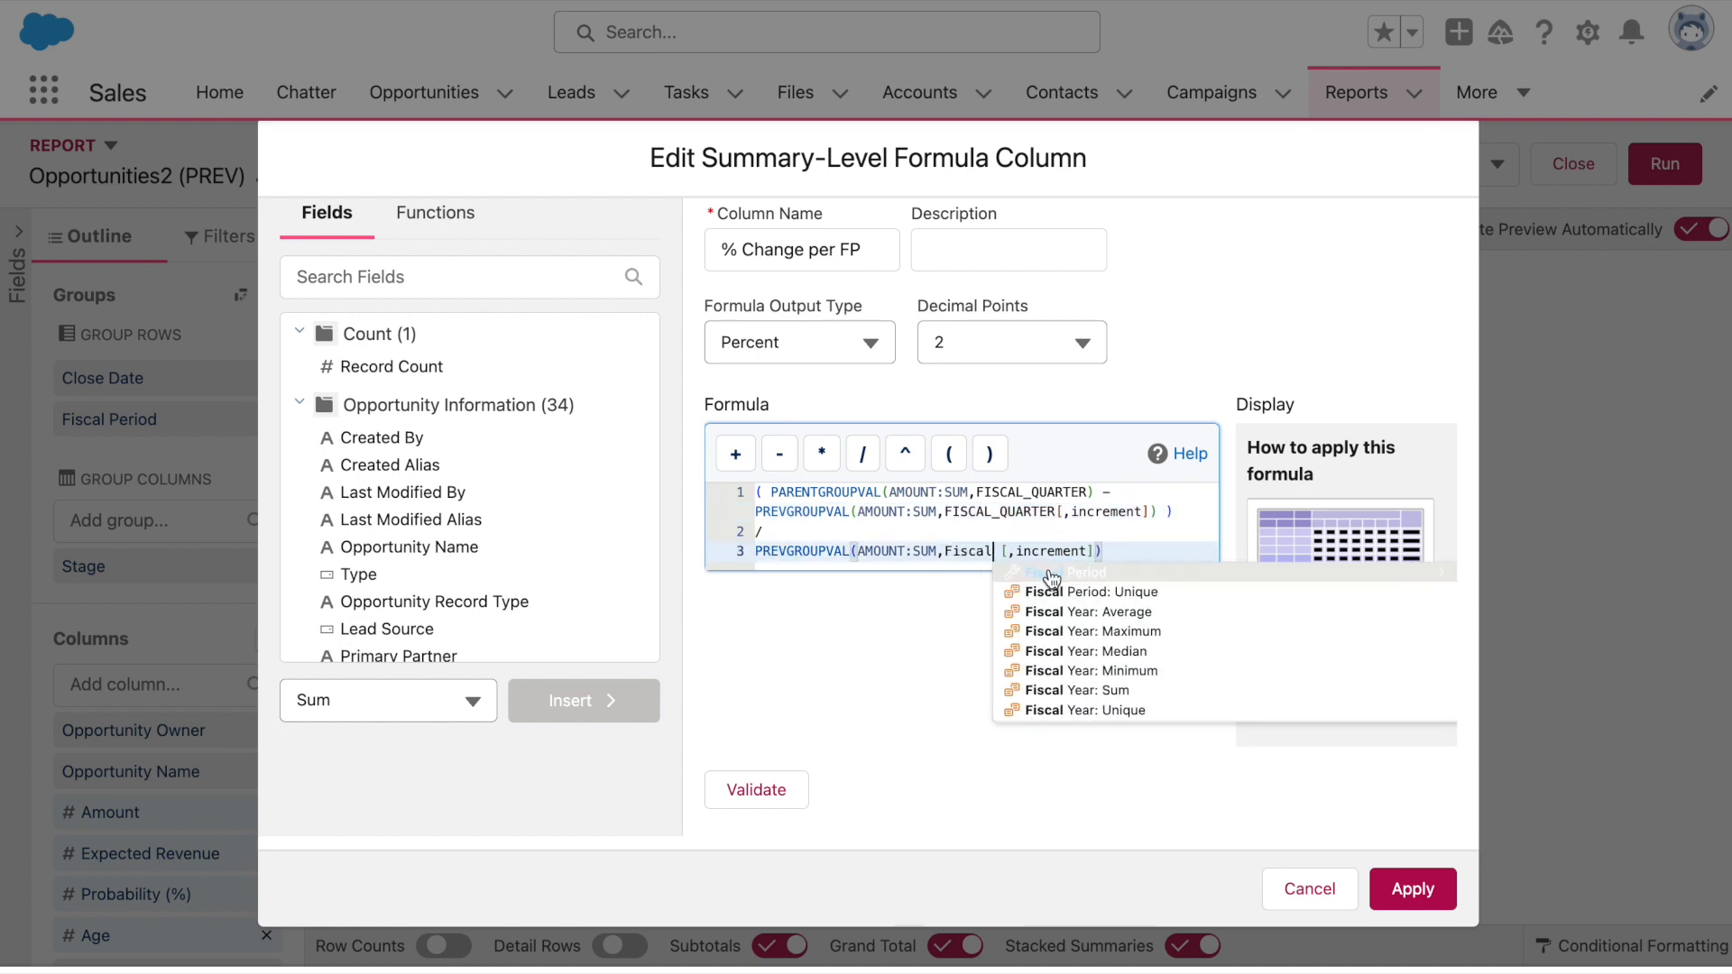
left_click(1051, 574)
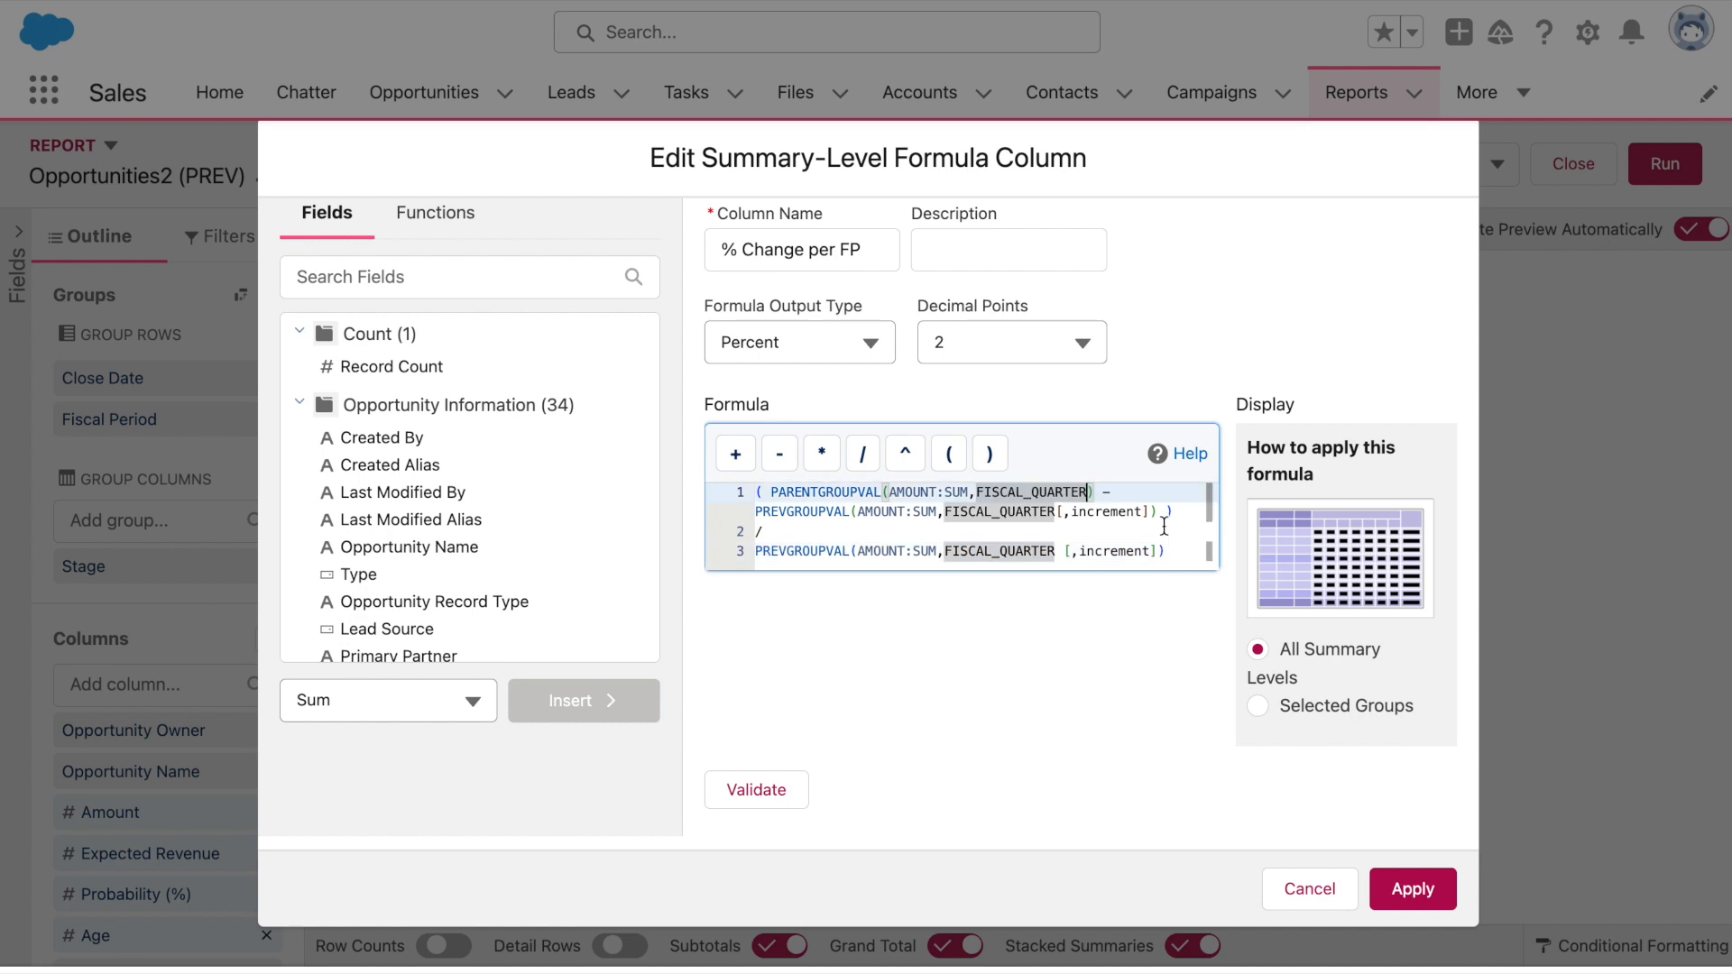
Add STAGE_NAME after FISCAL_QUARTER in PARENTGROUPVAL and switch display to Selected Groups
left_click(1094, 491)
type(",")
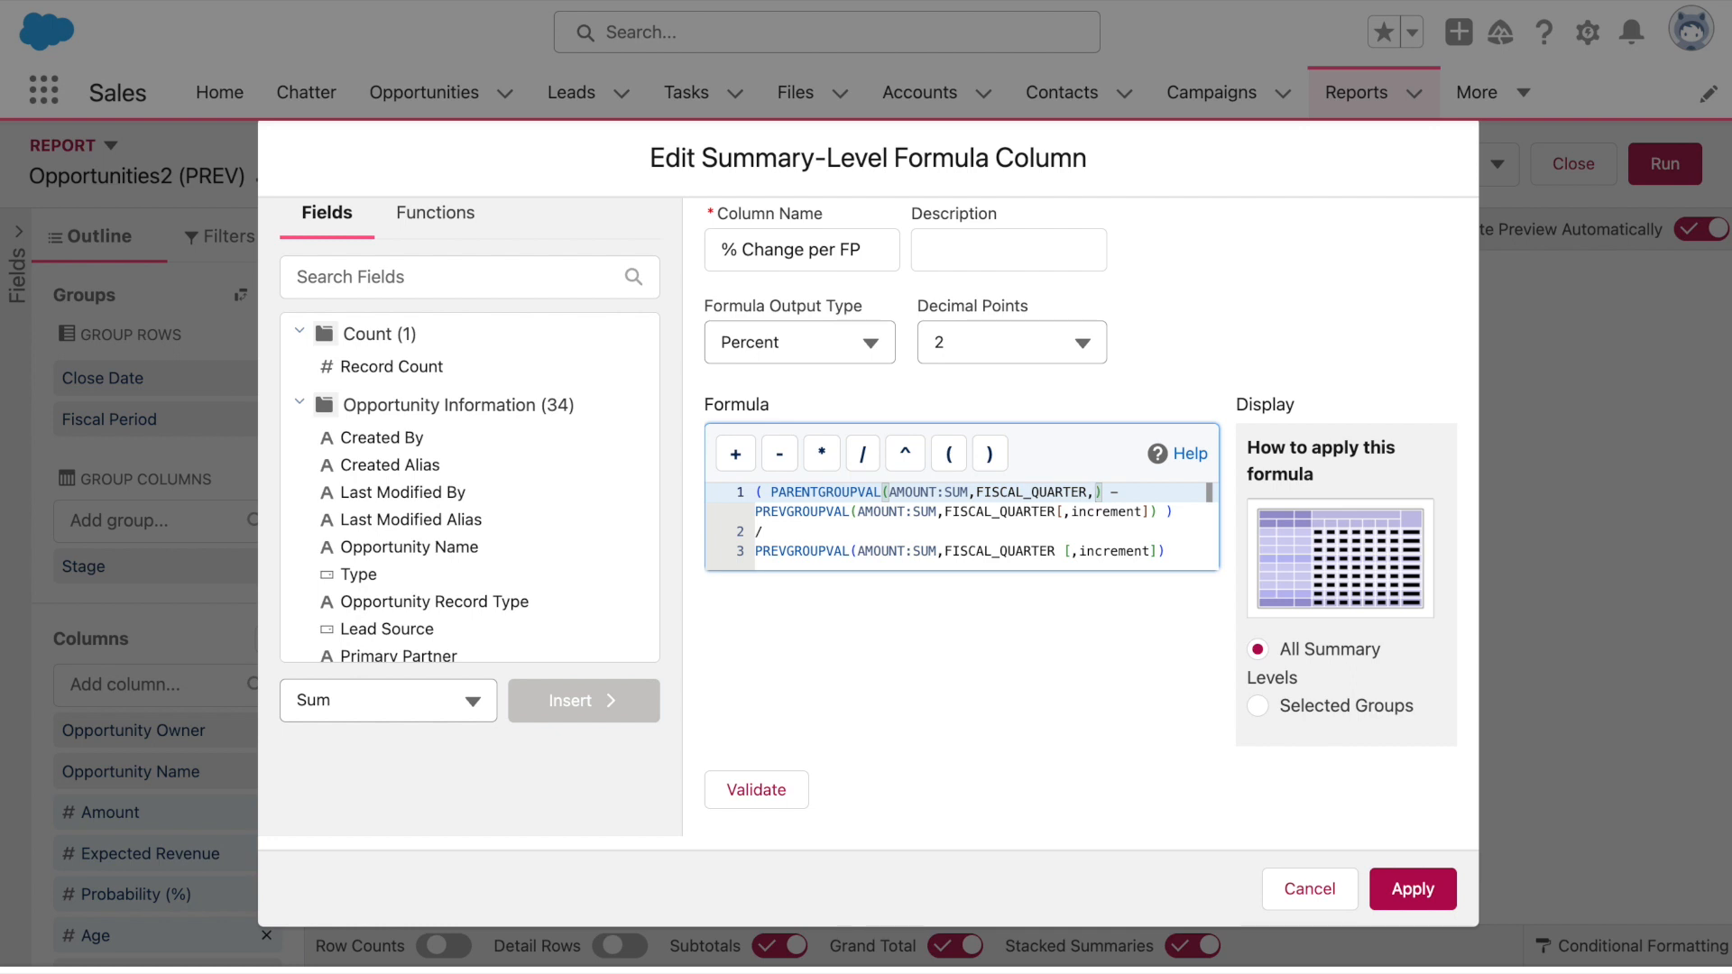
type("STAGE")
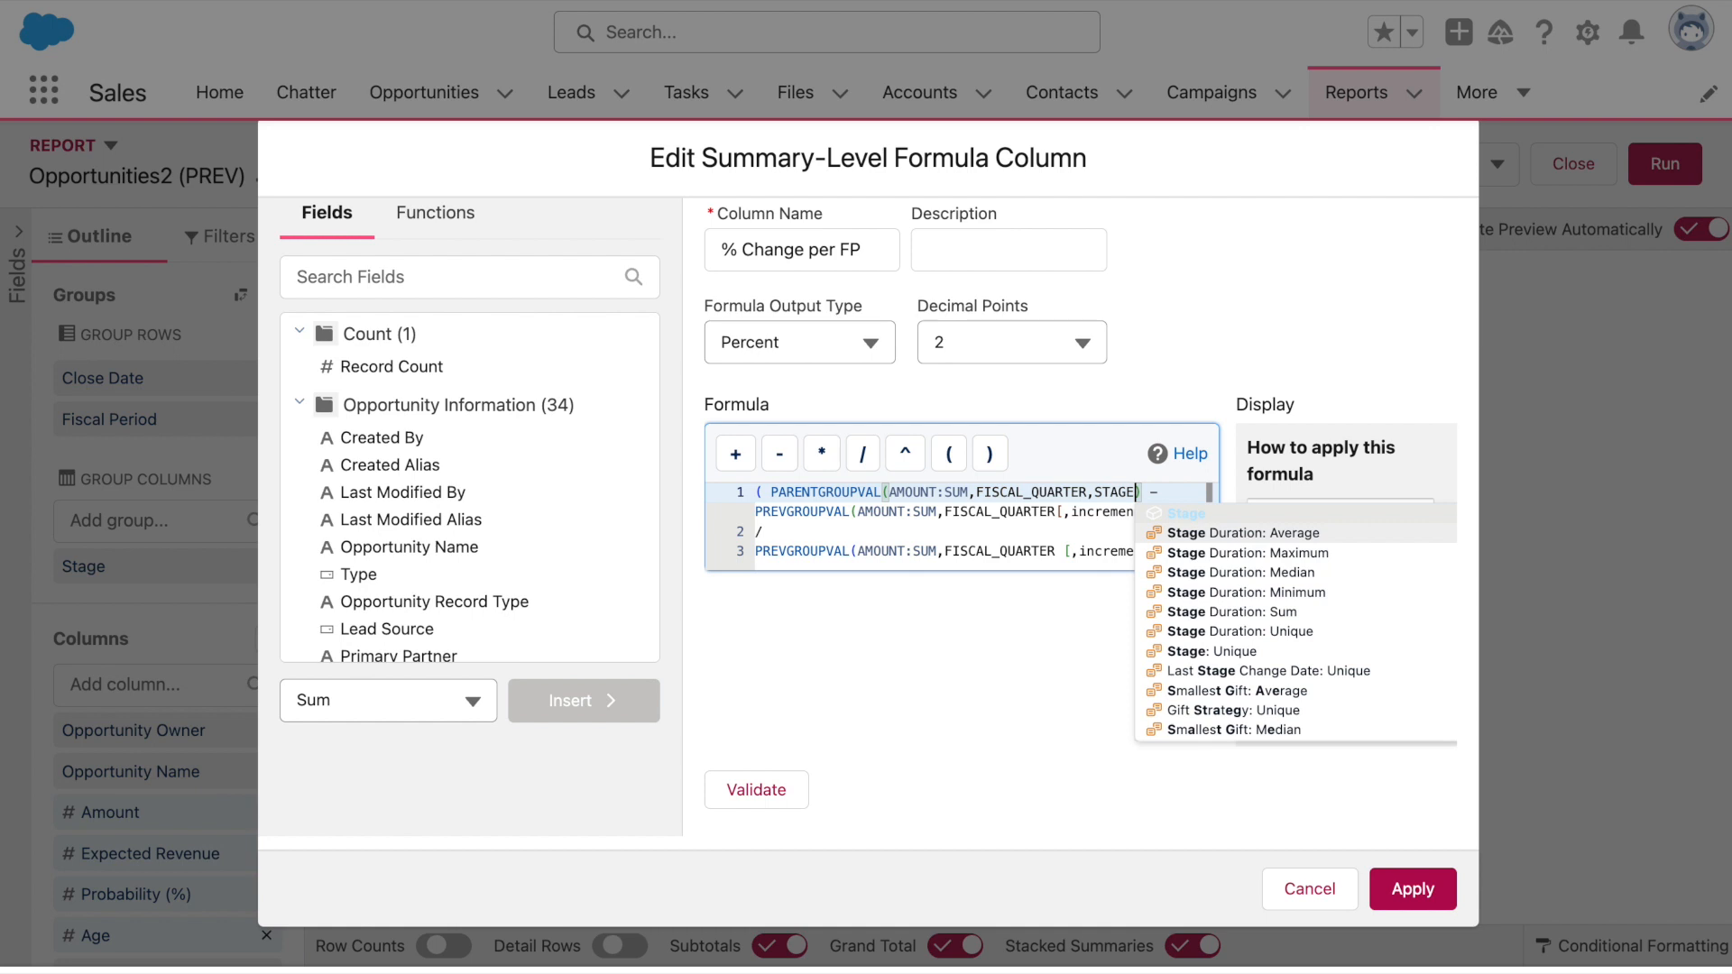
left_click(1247, 510)
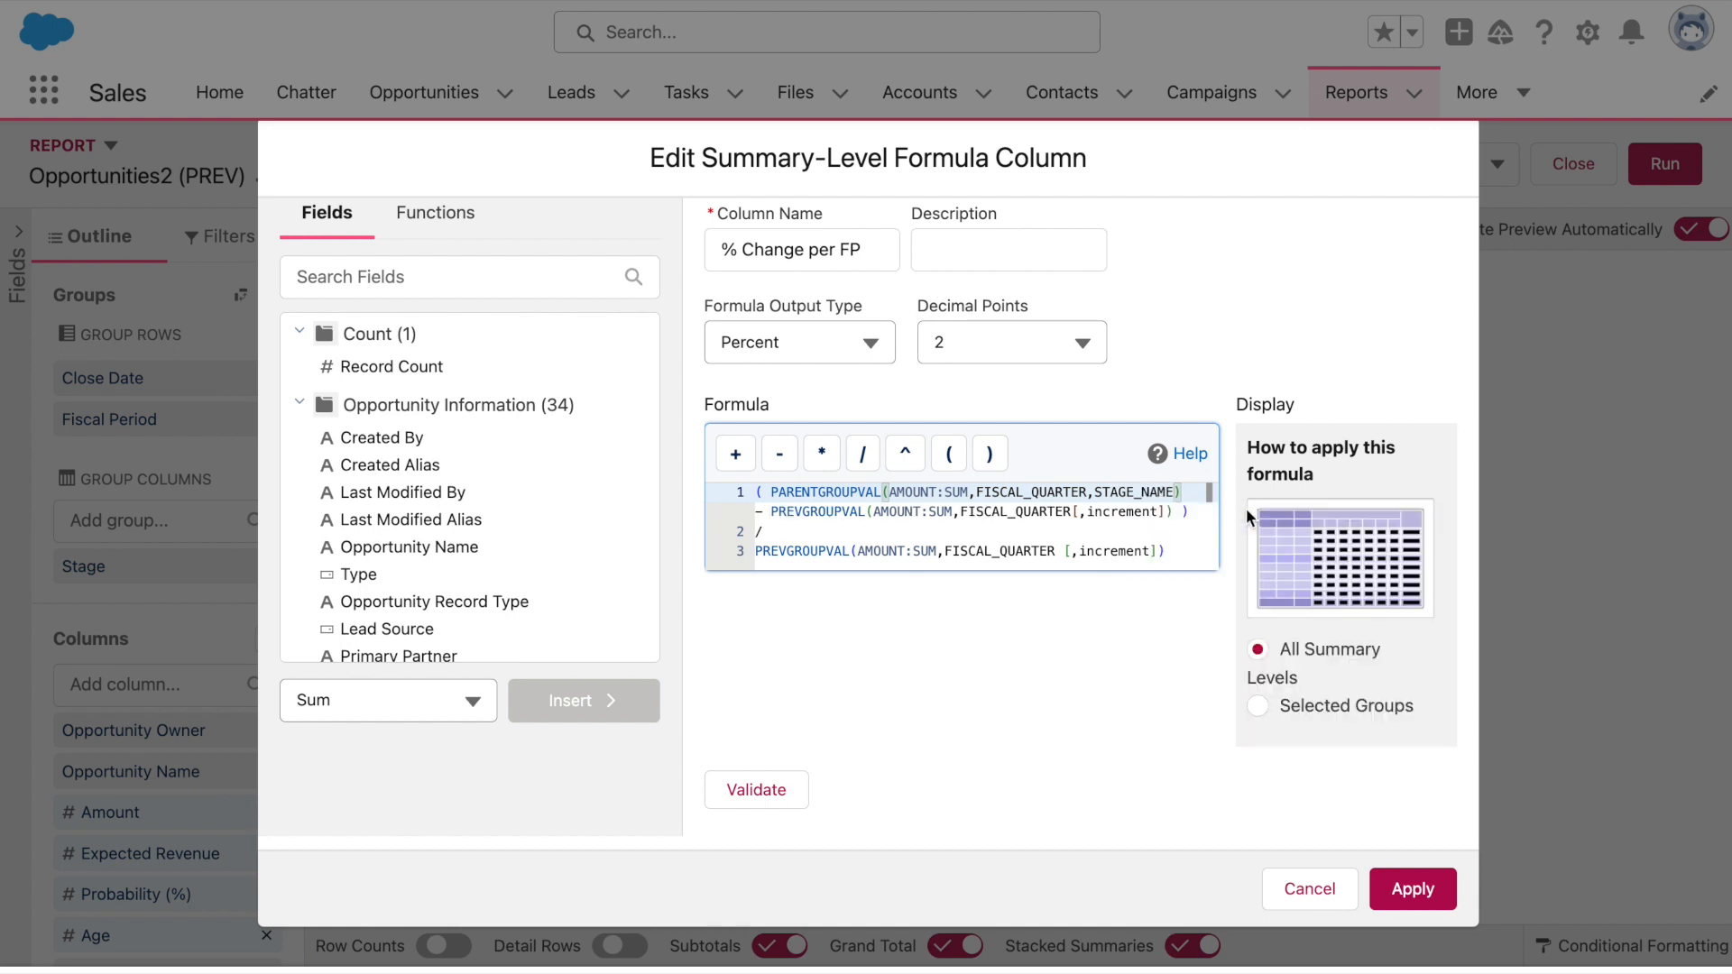
left_click(1310, 705)
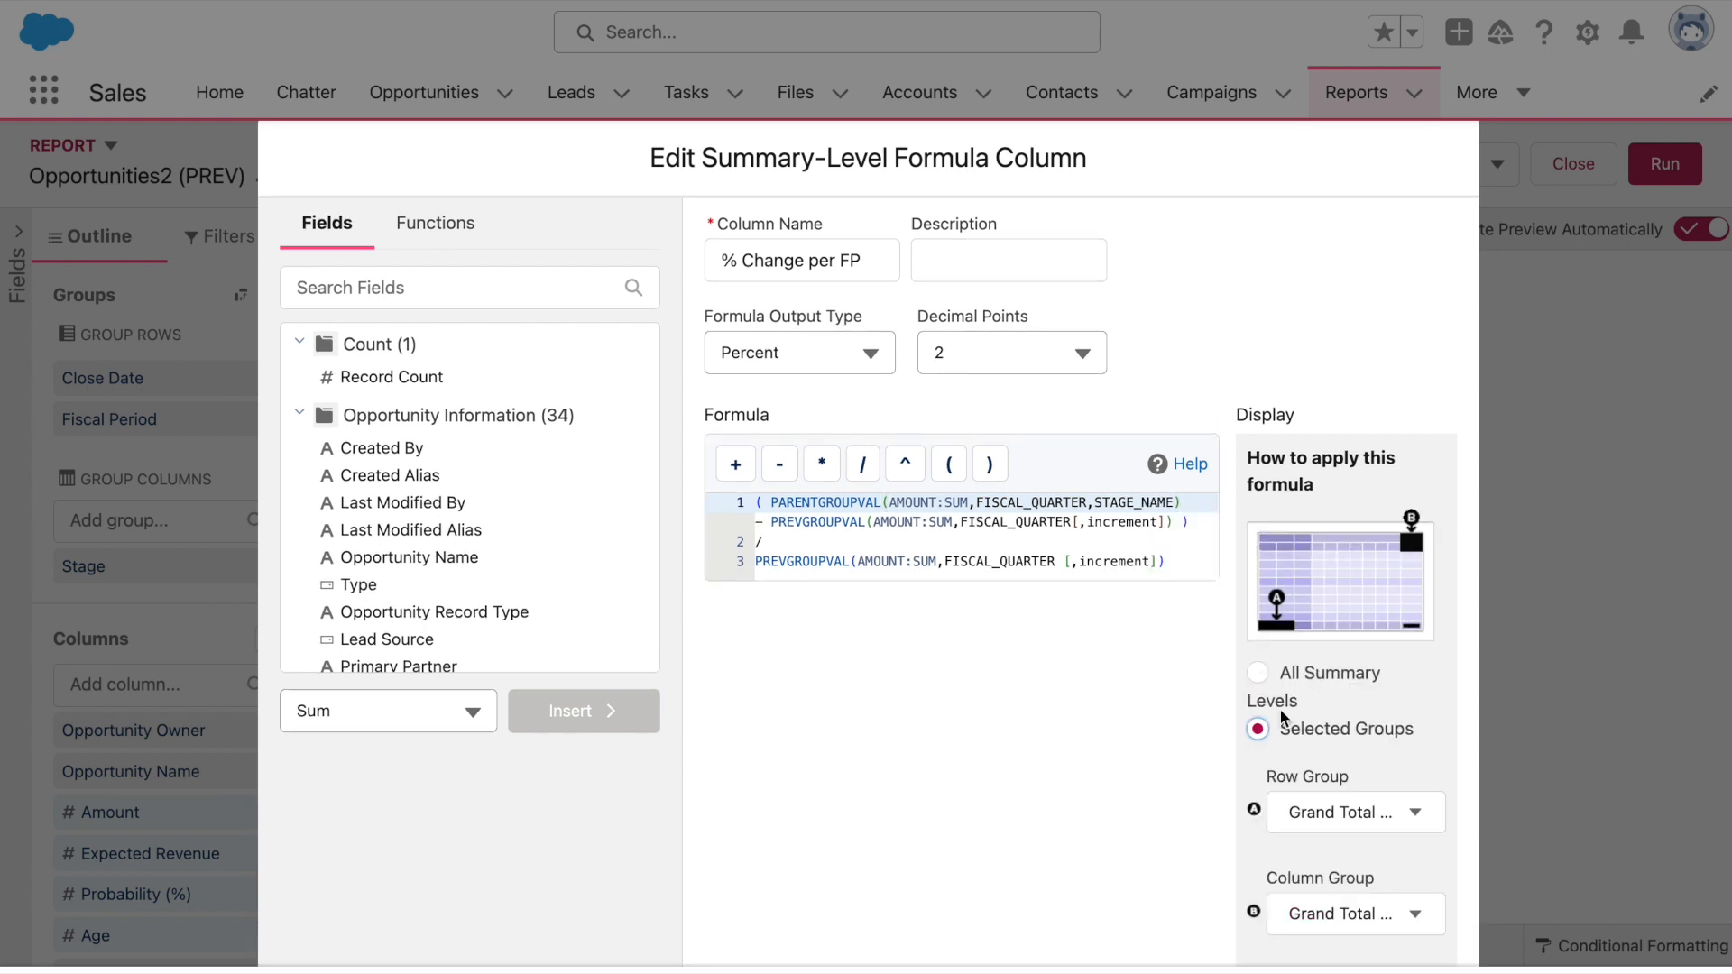
Set Row Group to Fiscal Period and Column Group to Stage, then validate
scroll(1302, 684, "down", 3)
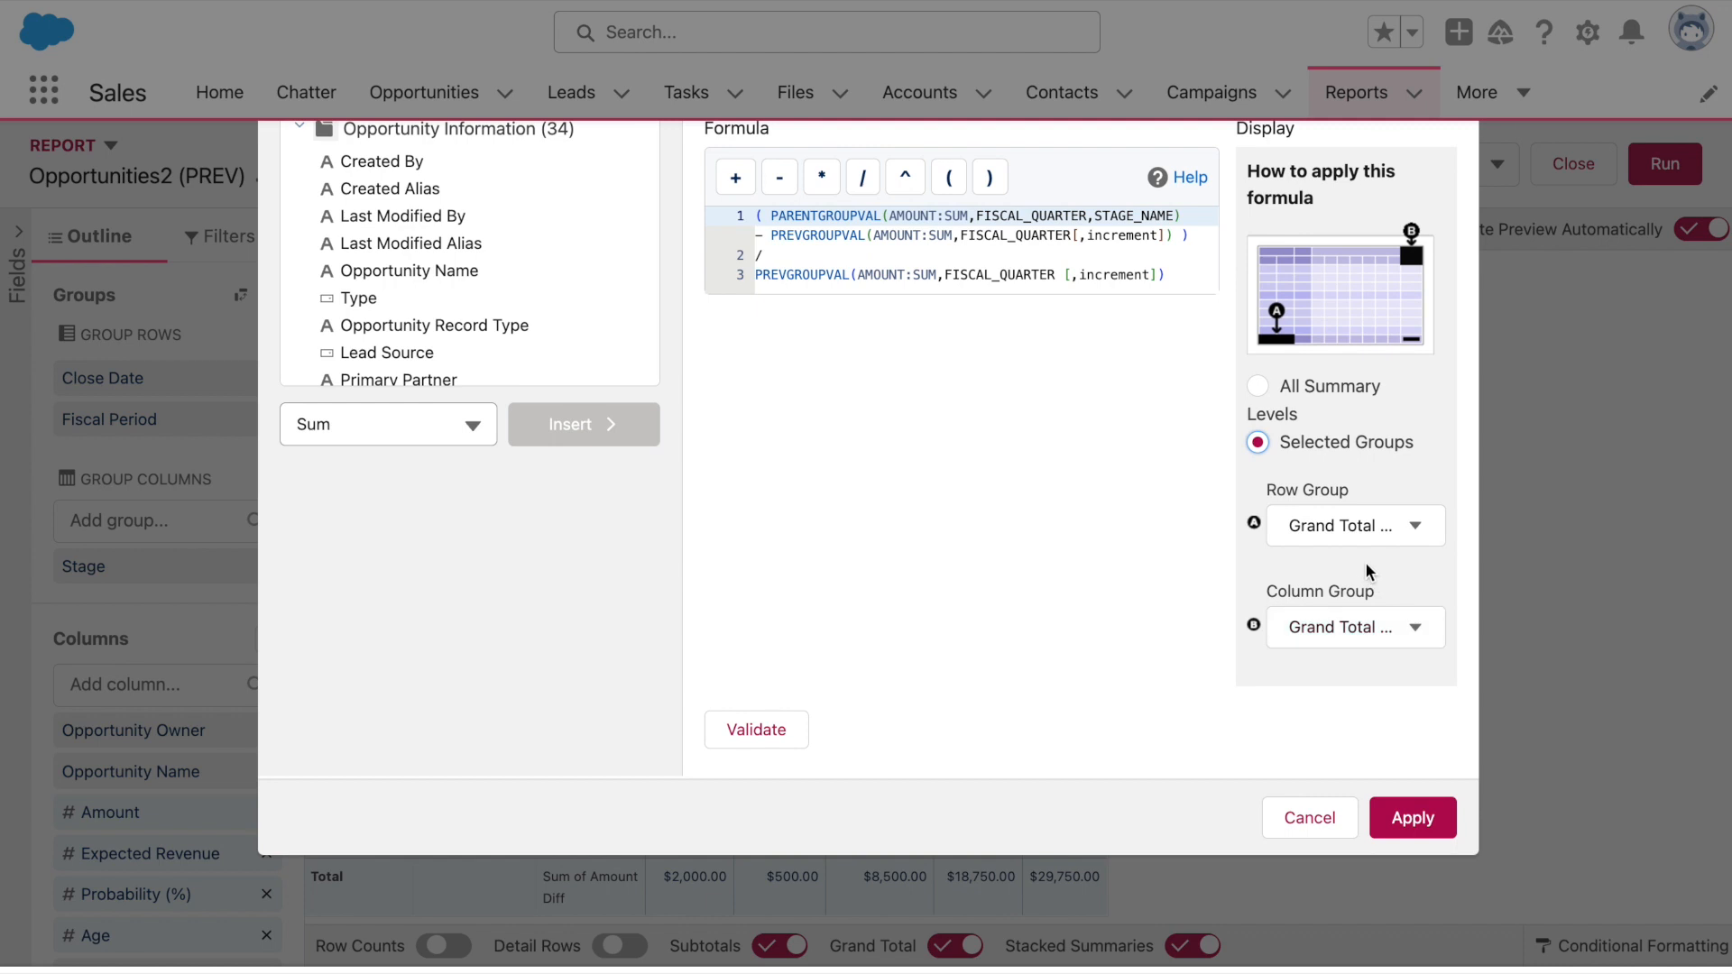
left_click(1374, 533)
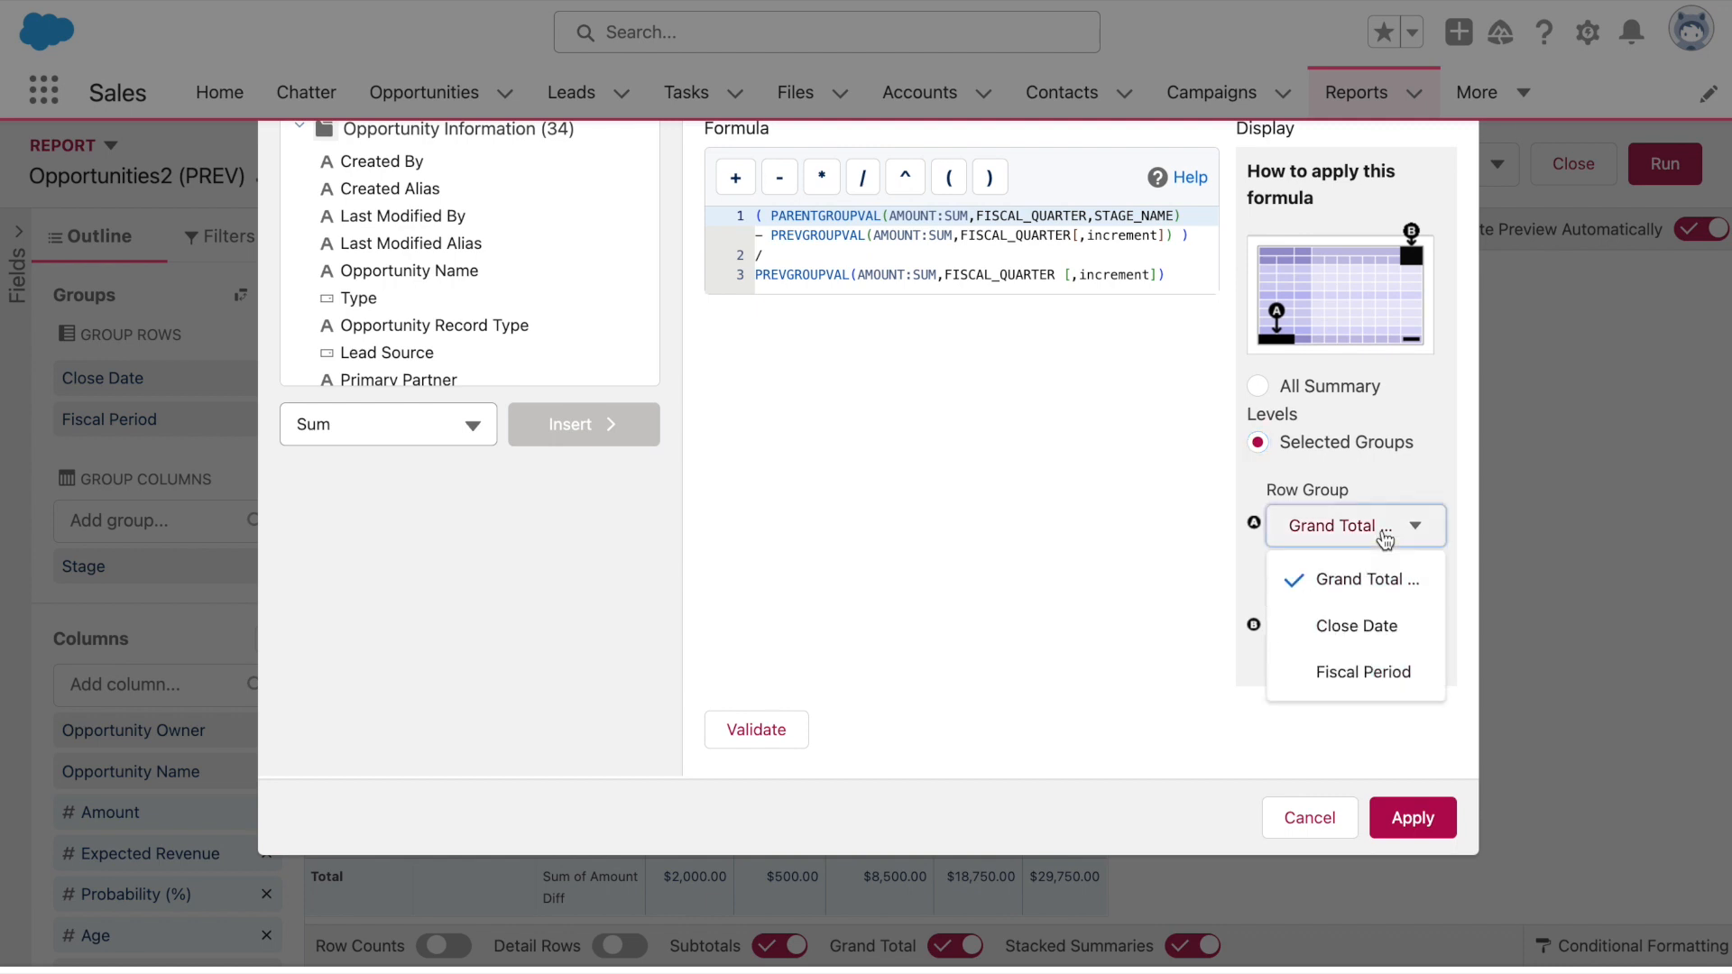
left_click(1365, 671)
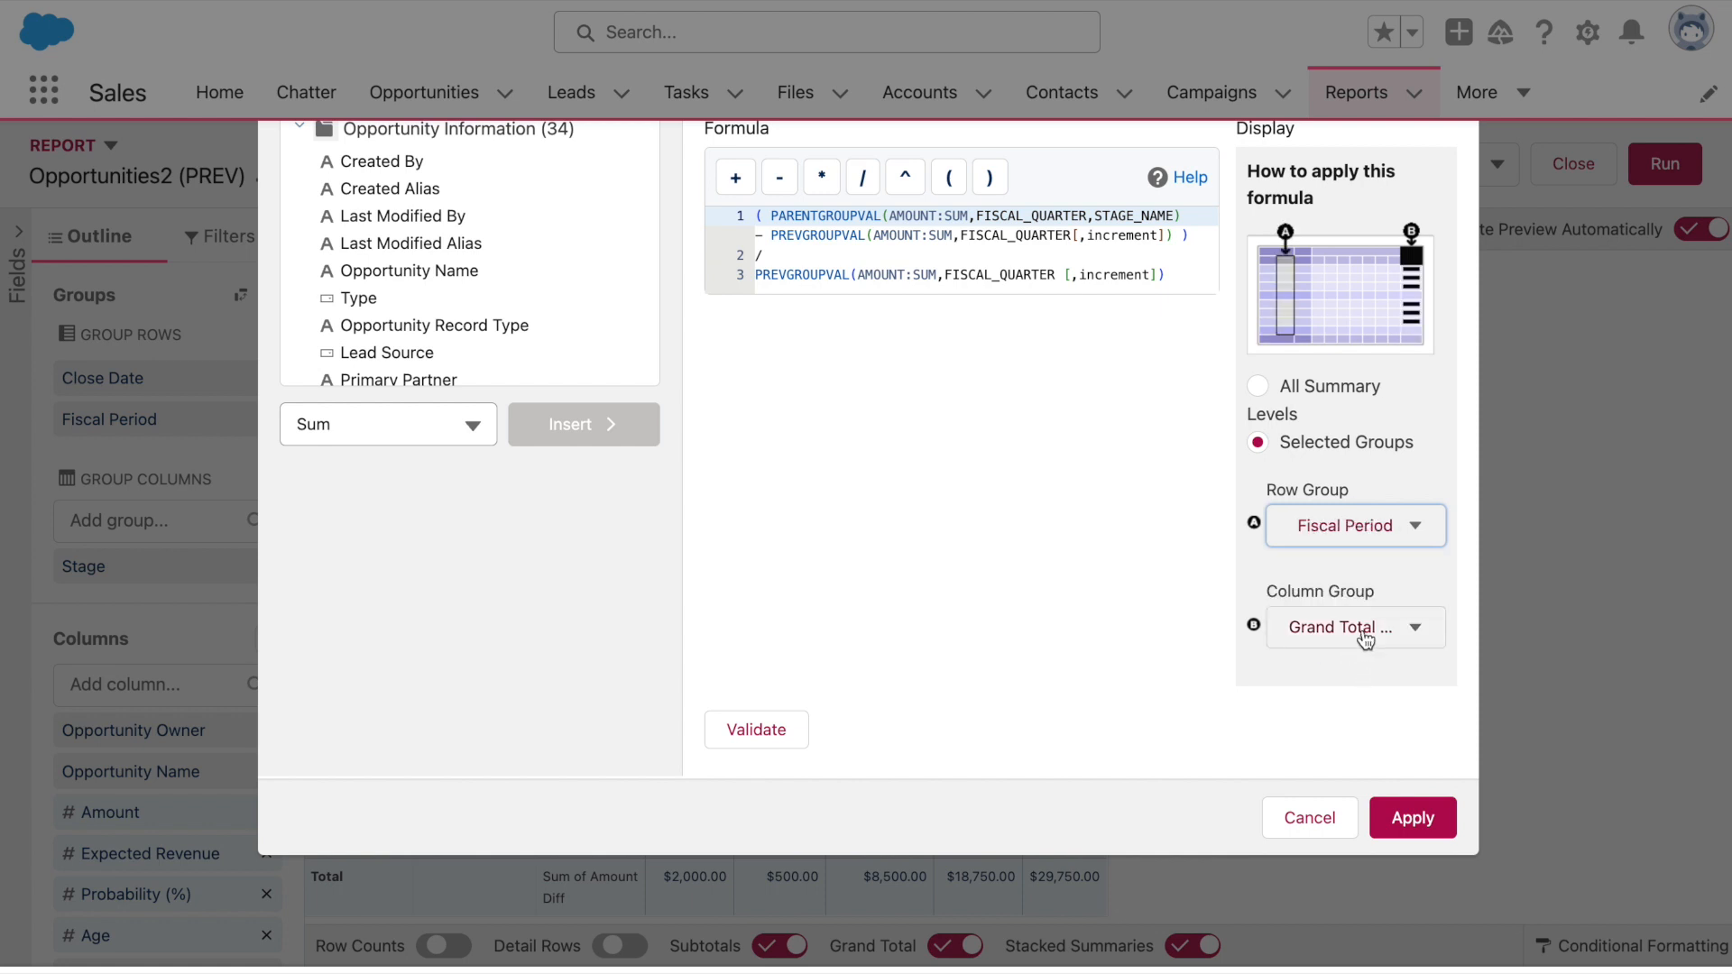
left_click(1367, 641)
left_click(1364, 588)
left_click(803, 727)
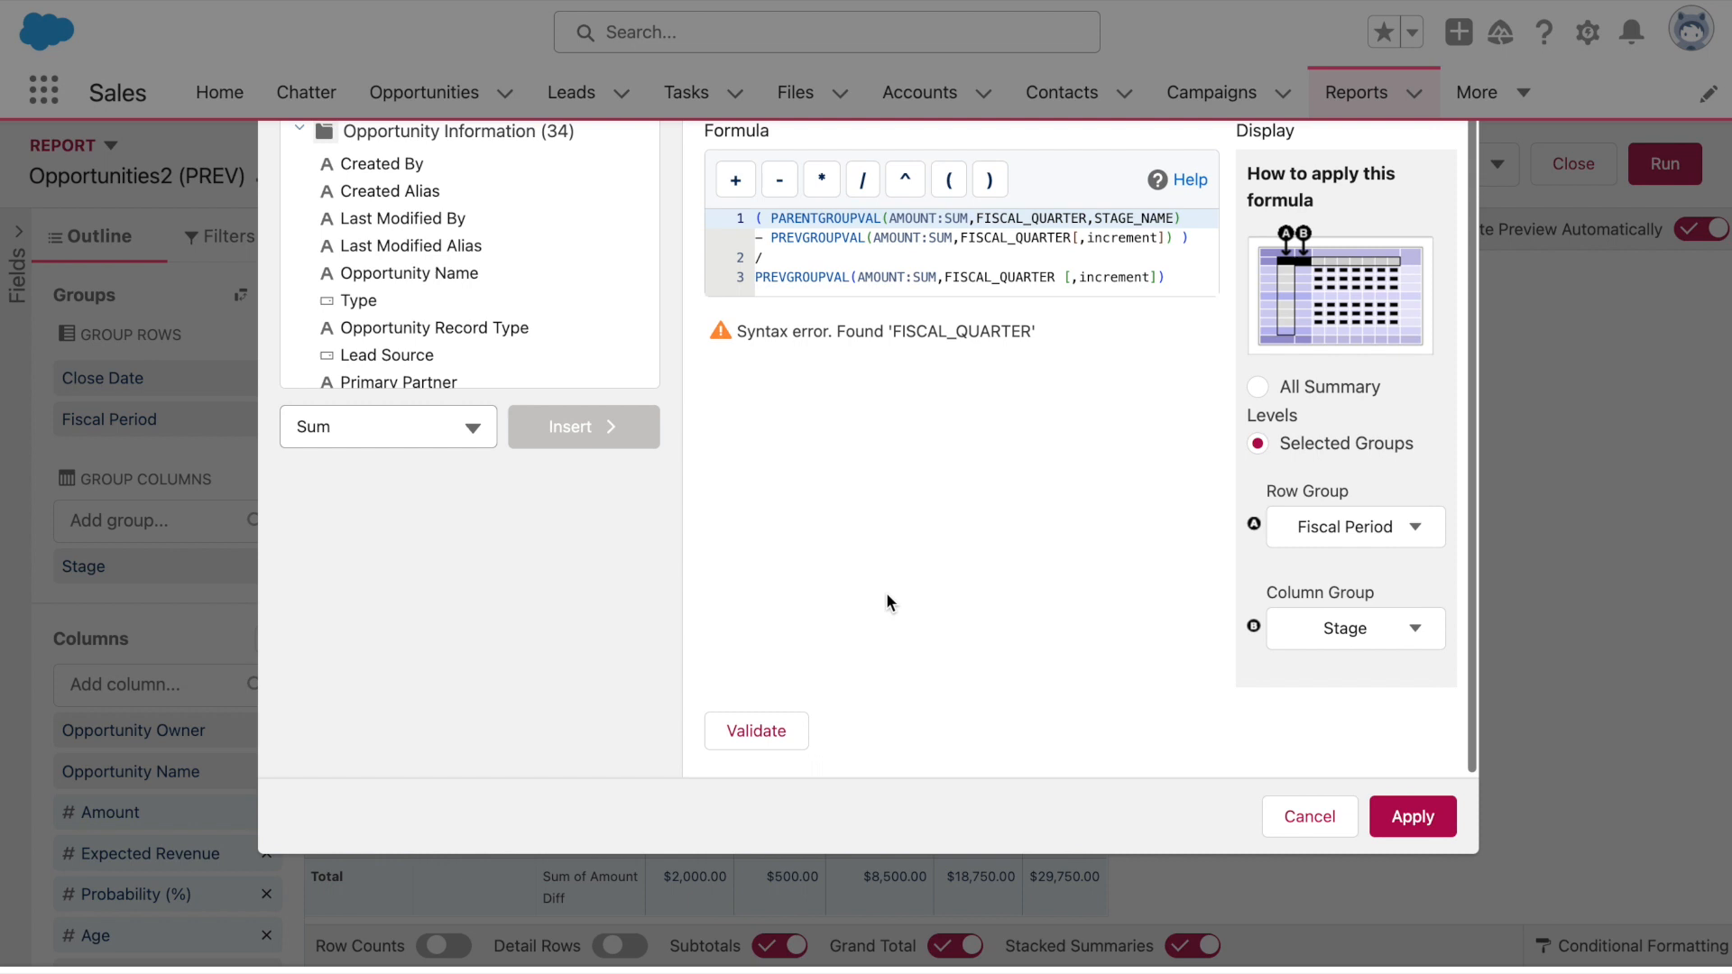
Delete both [,increment] placeholders, revalidate, and apply the % Change per FP column
scroll(911, 541, "up", 3)
scroll(913, 548, "up", 1)
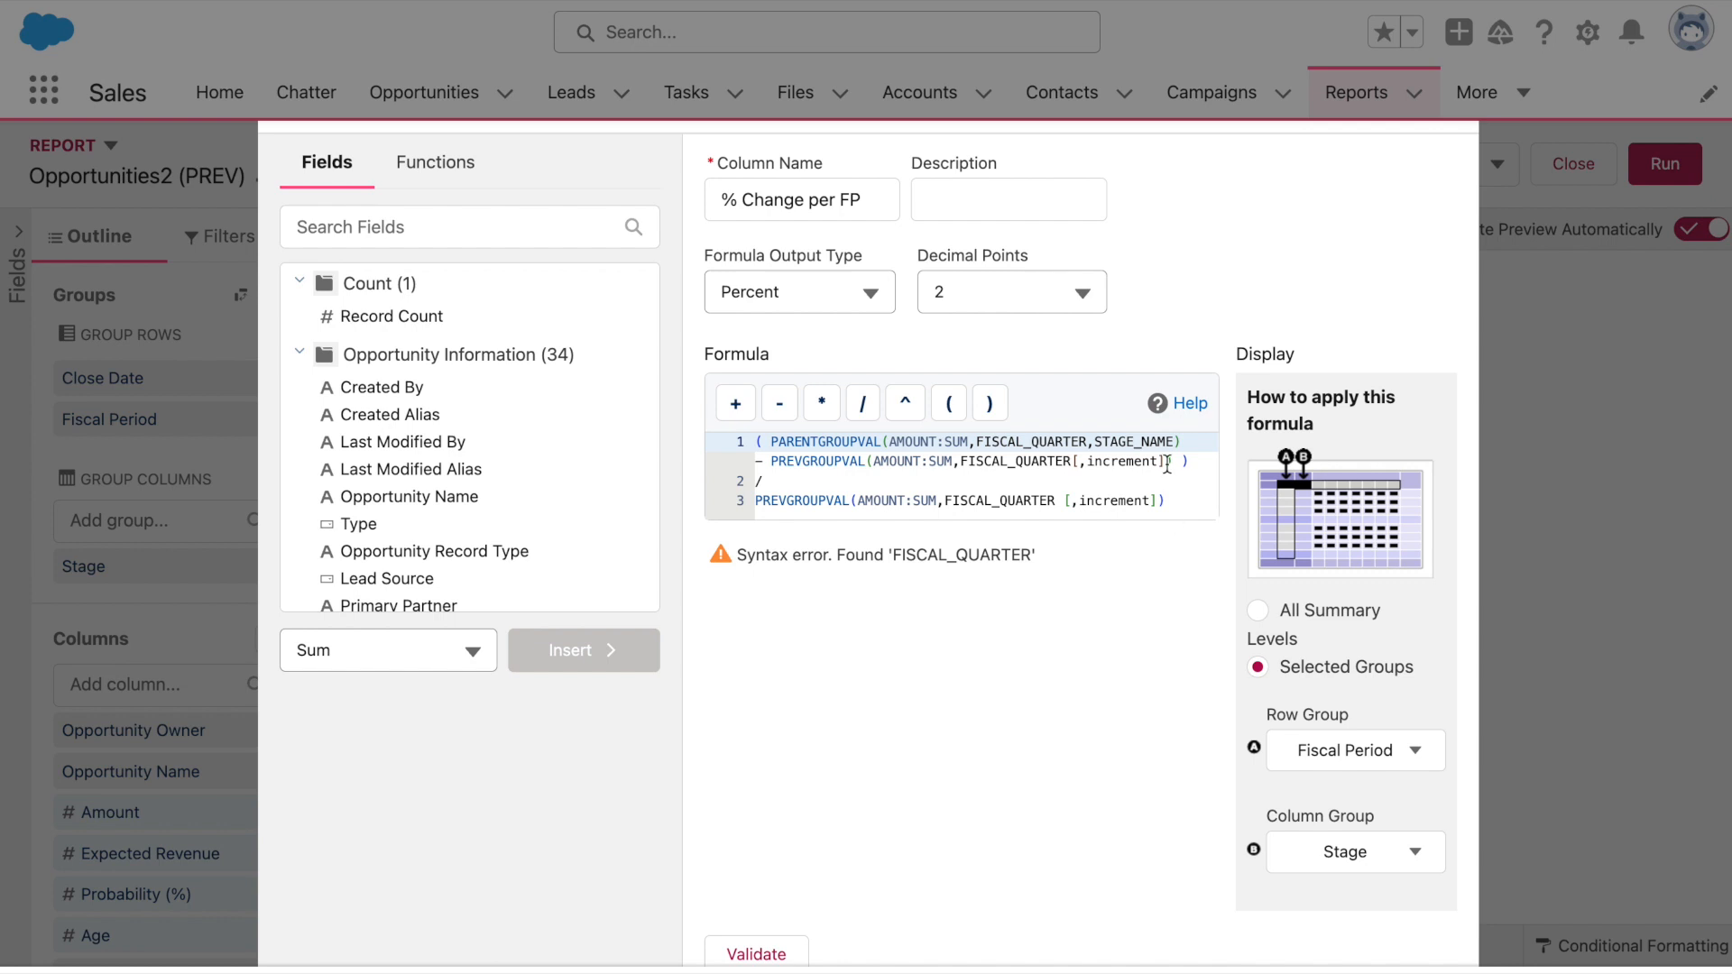
left_click_drag(1167, 461, 1071, 465)
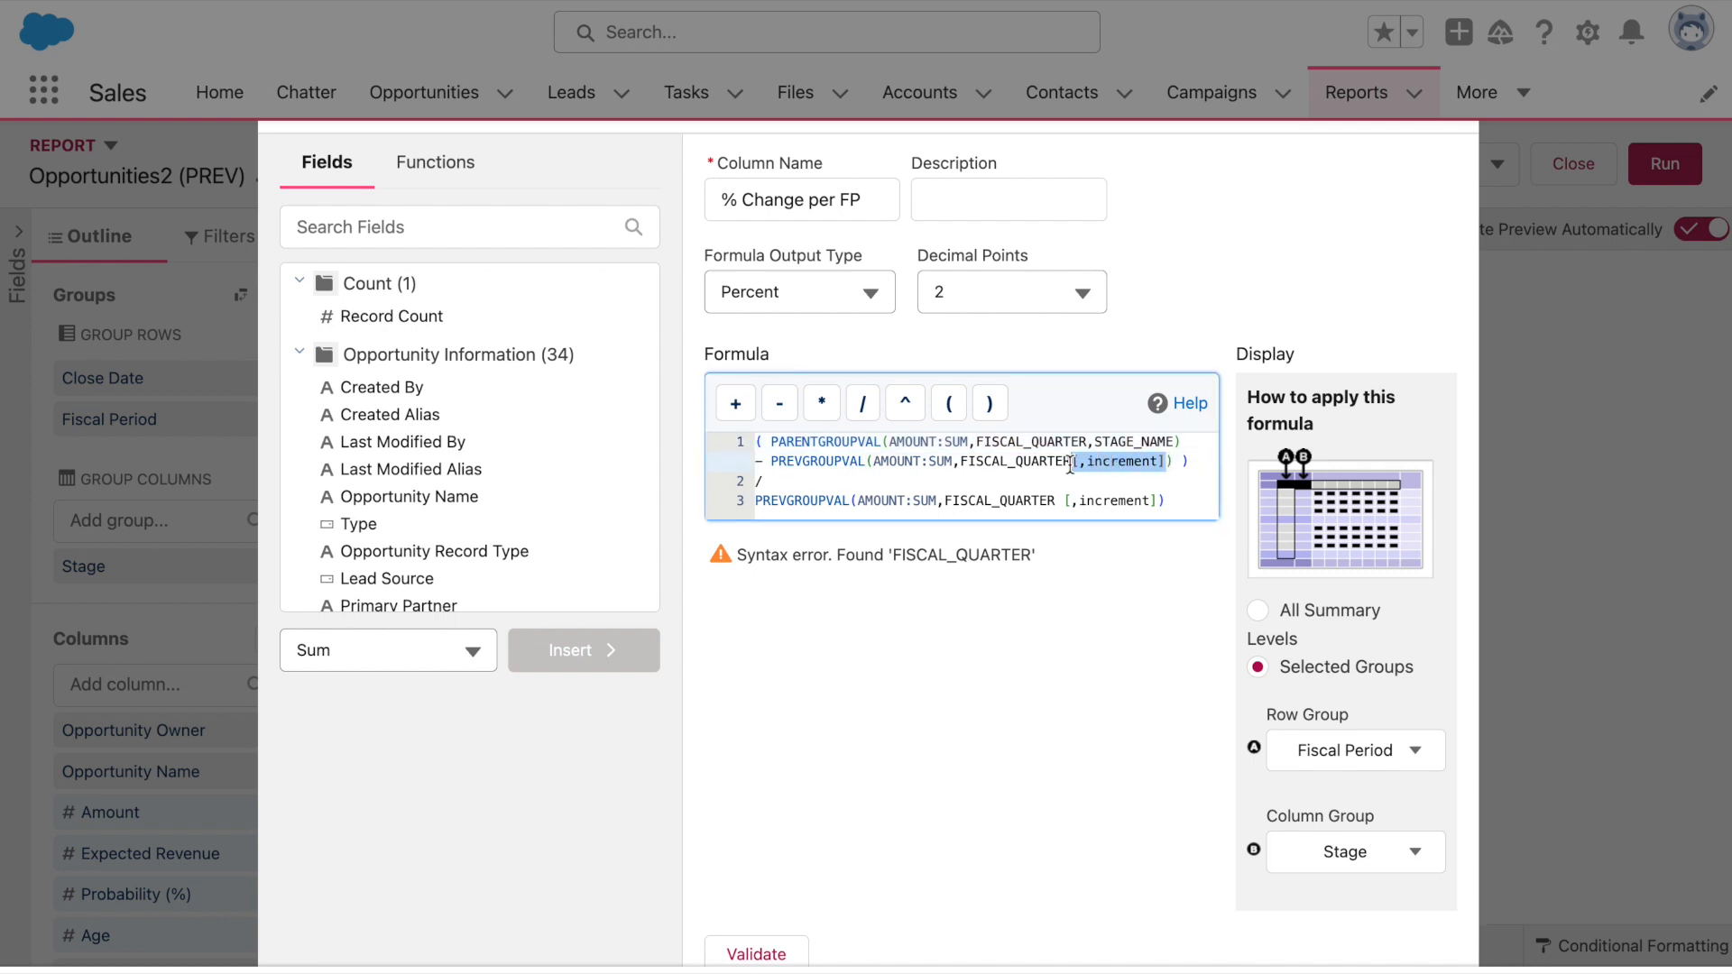
key("BackSpace")
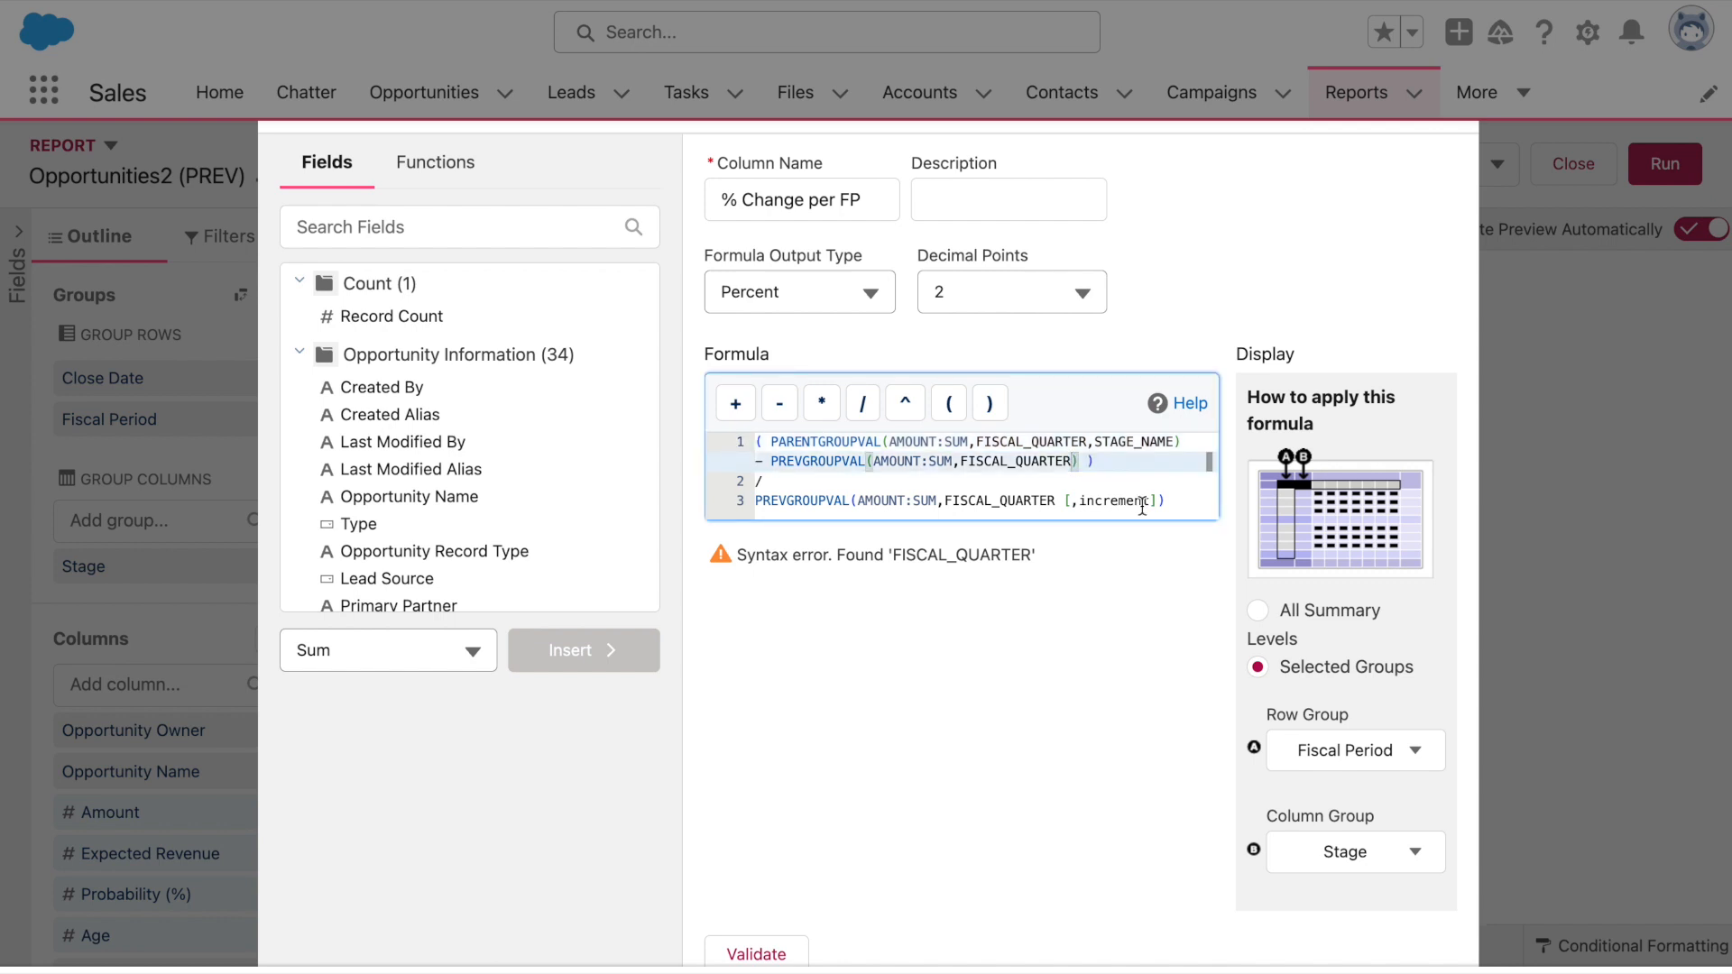
left_click_drag(1161, 502, 1056, 499)
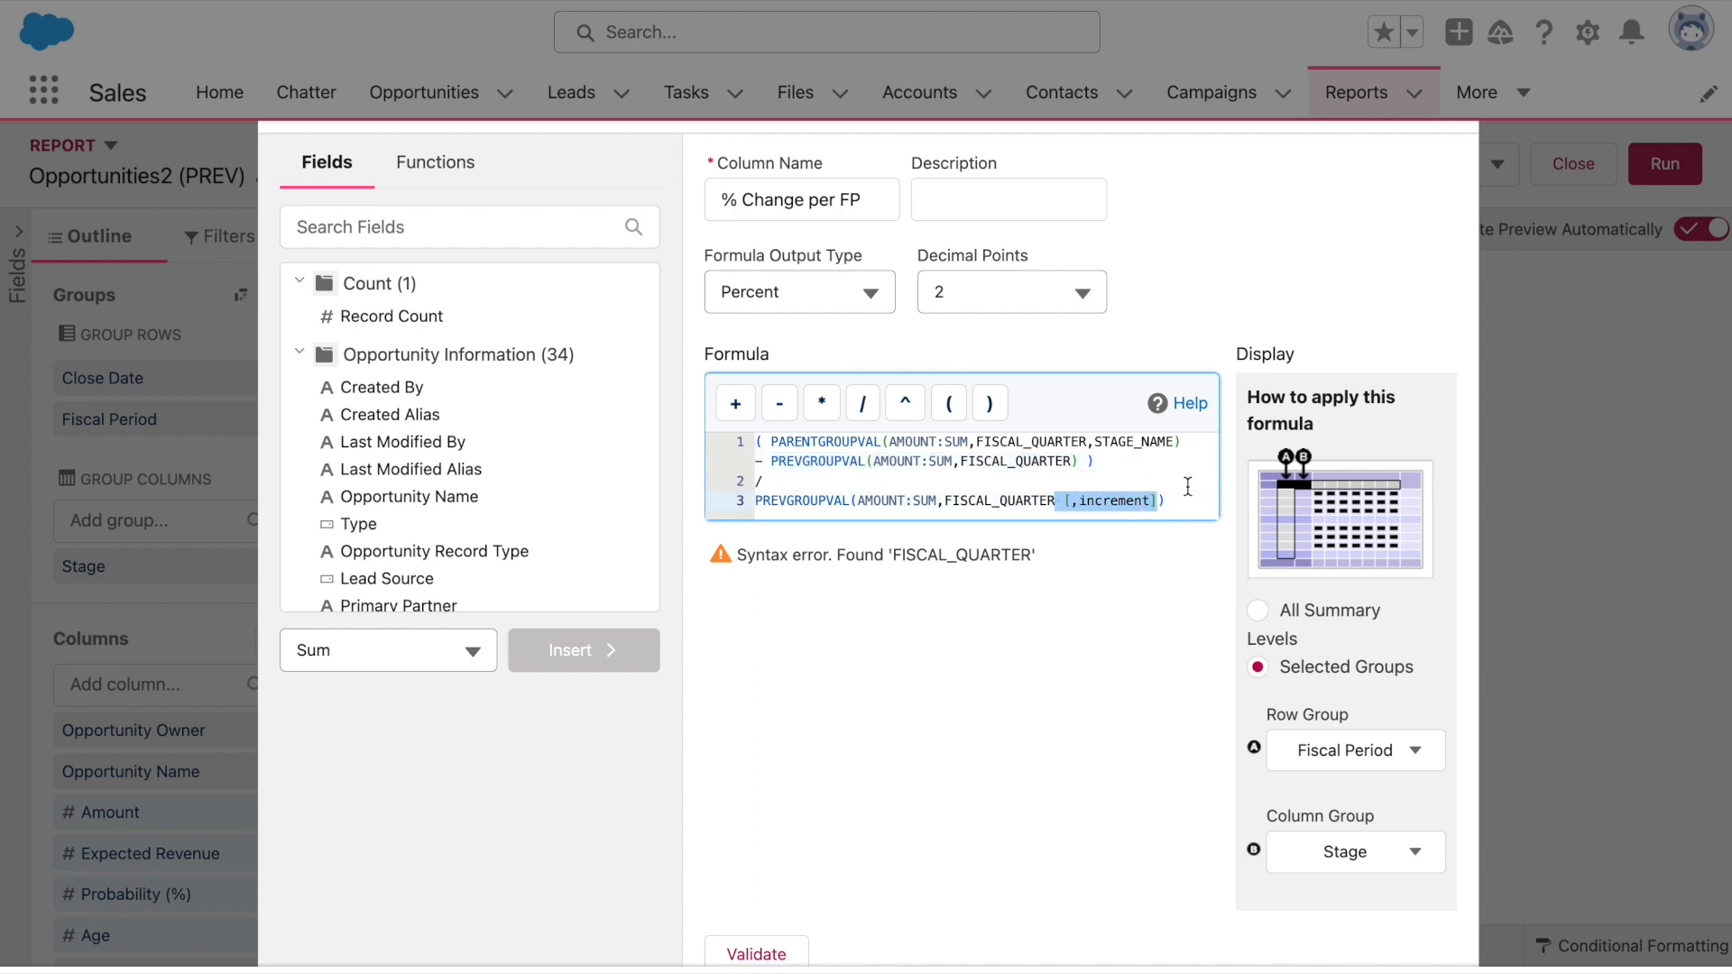
key("BackSpace")
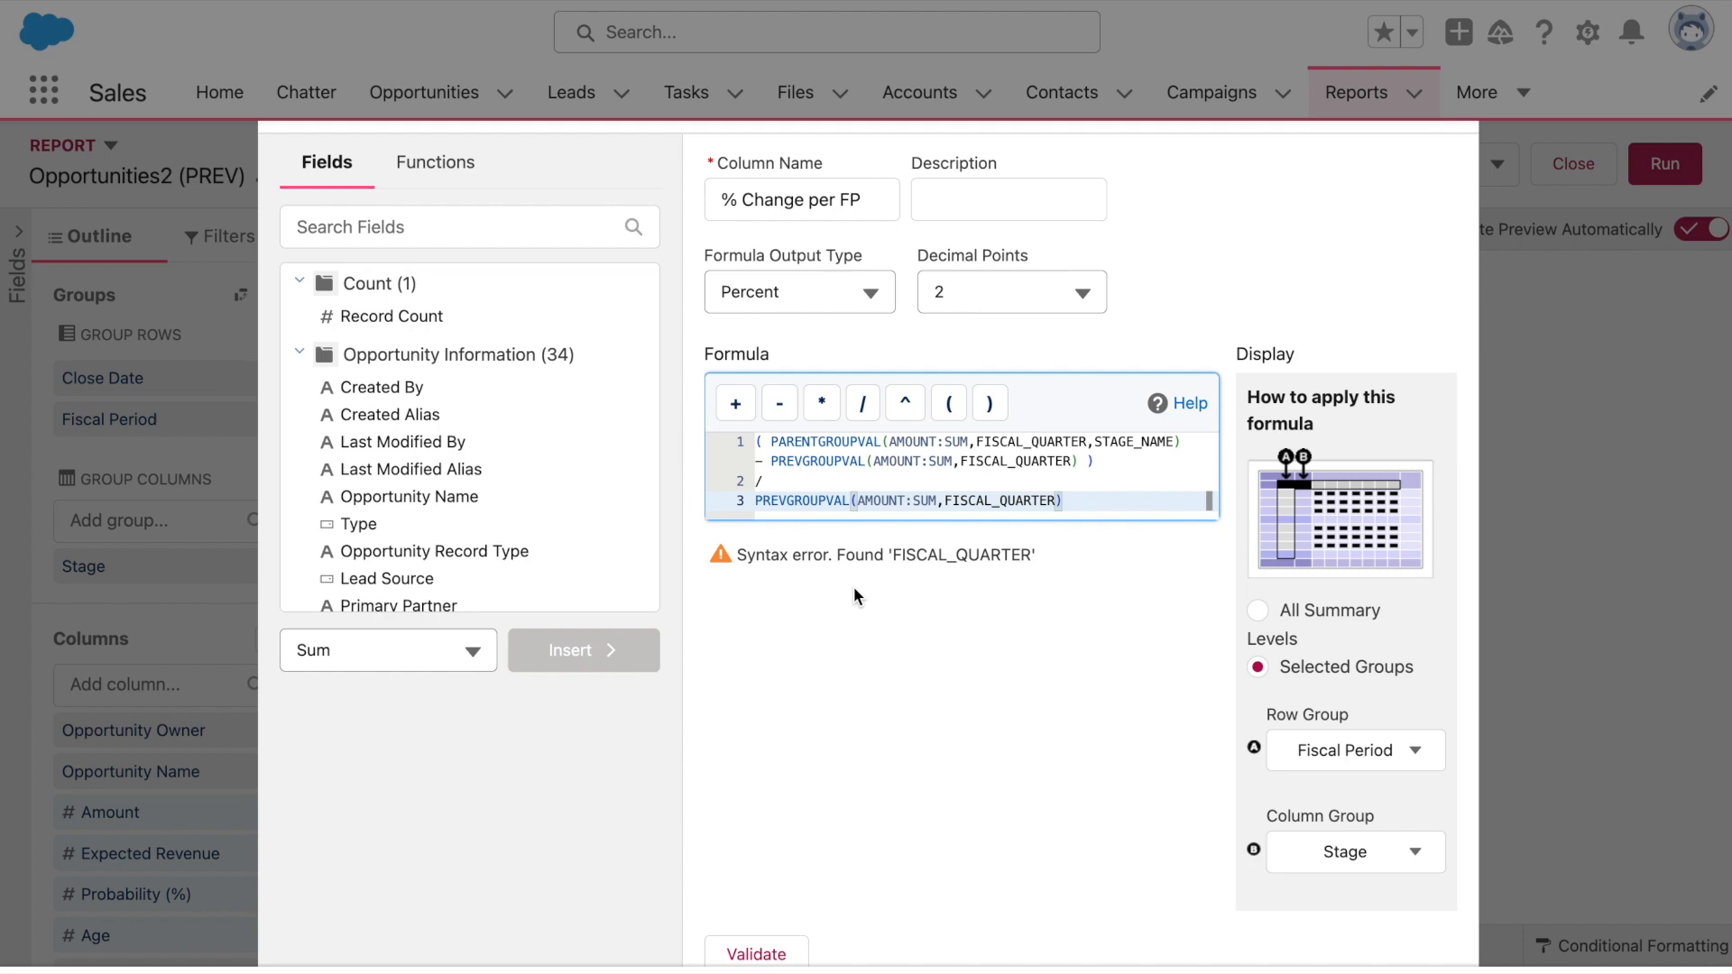
left_click(783, 954)
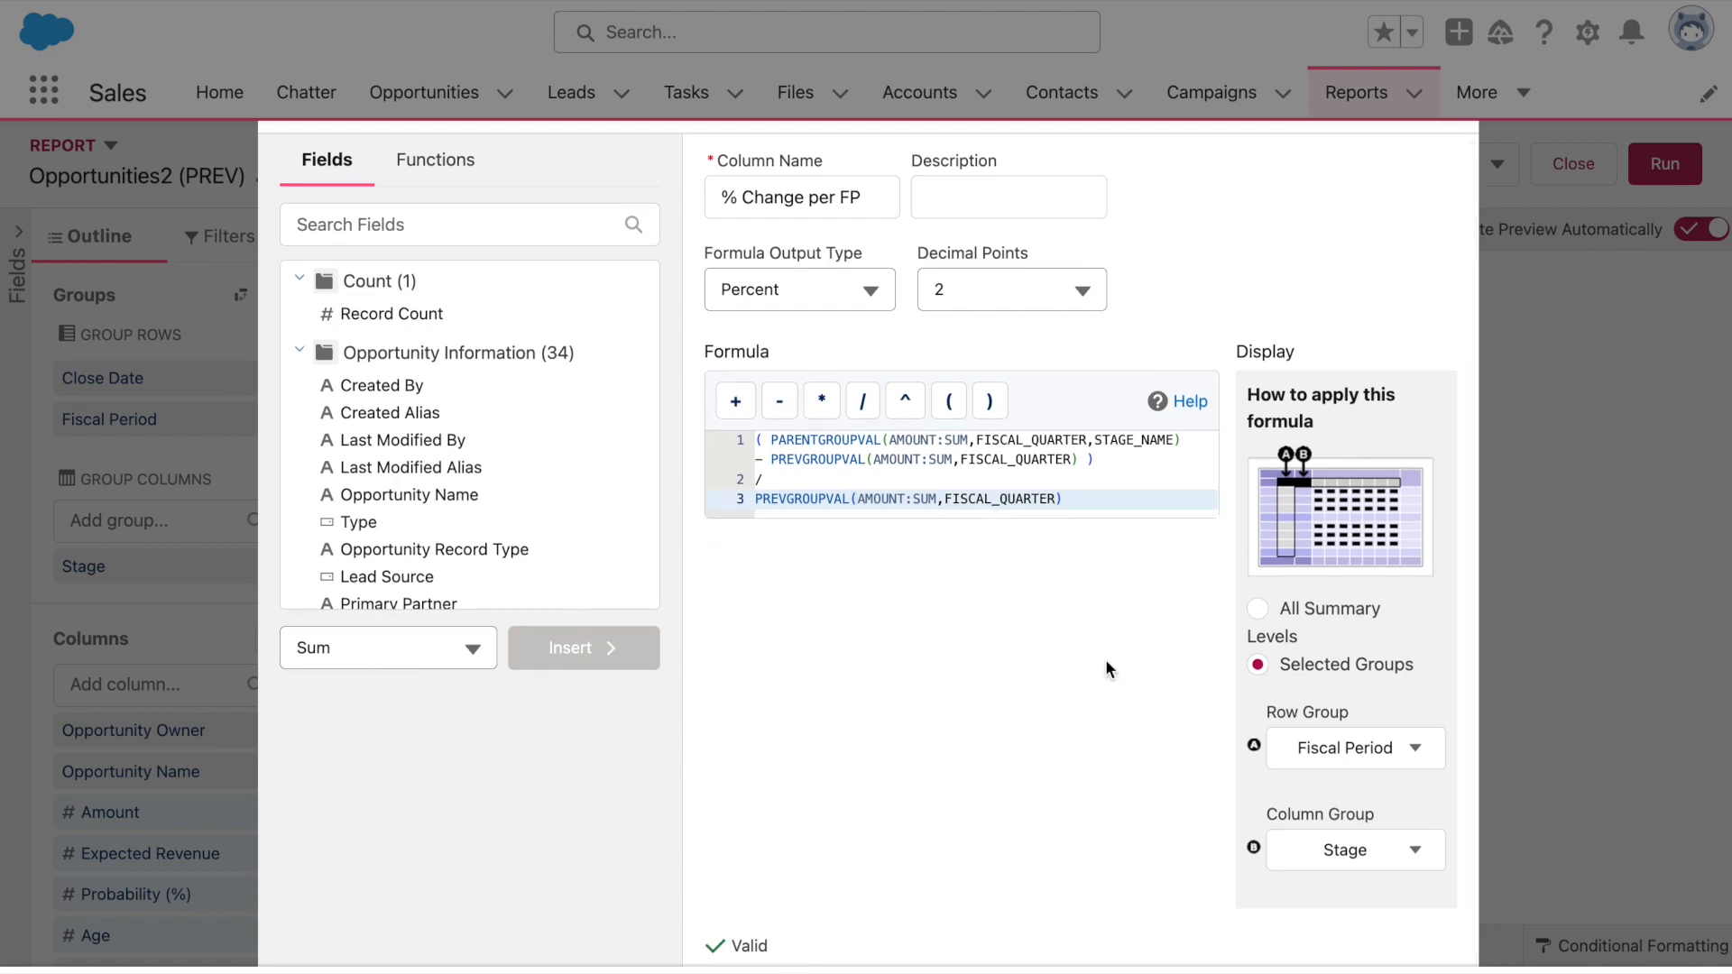
scroll(1106, 663, "down", 3)
left_click(1409, 808)
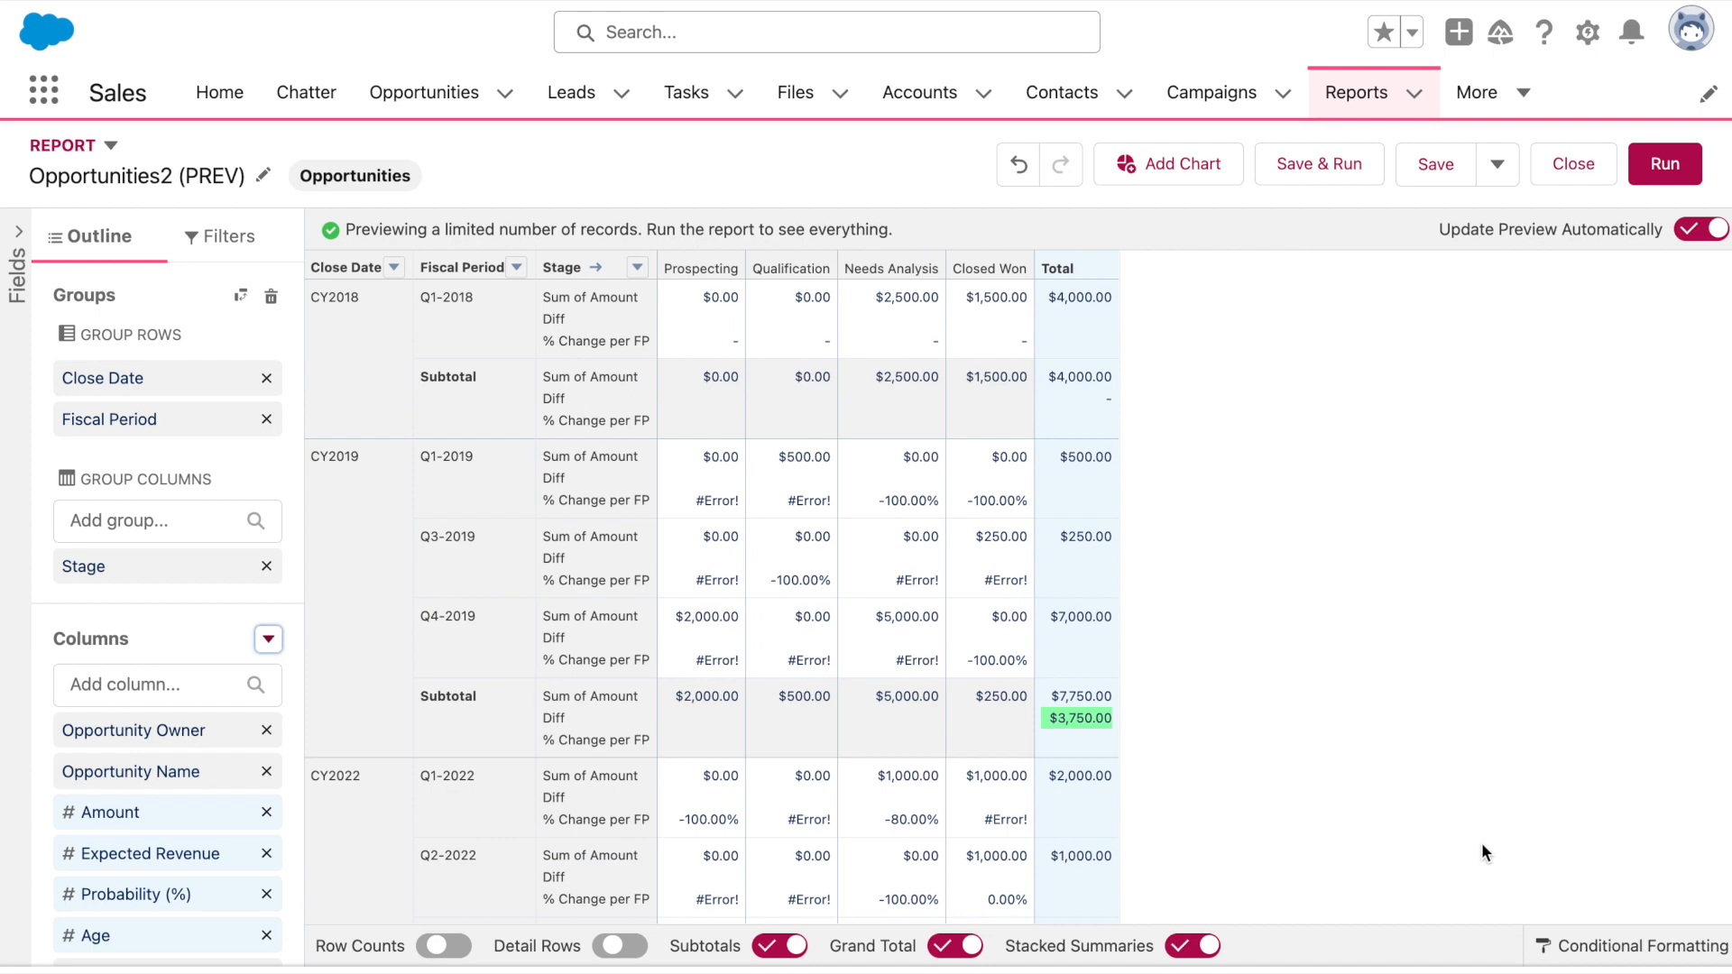
Add a conditional formatting rule on % Change per FP, shading values at or below -1 light orange
left_click(1589, 944)
left_click(727, 402)
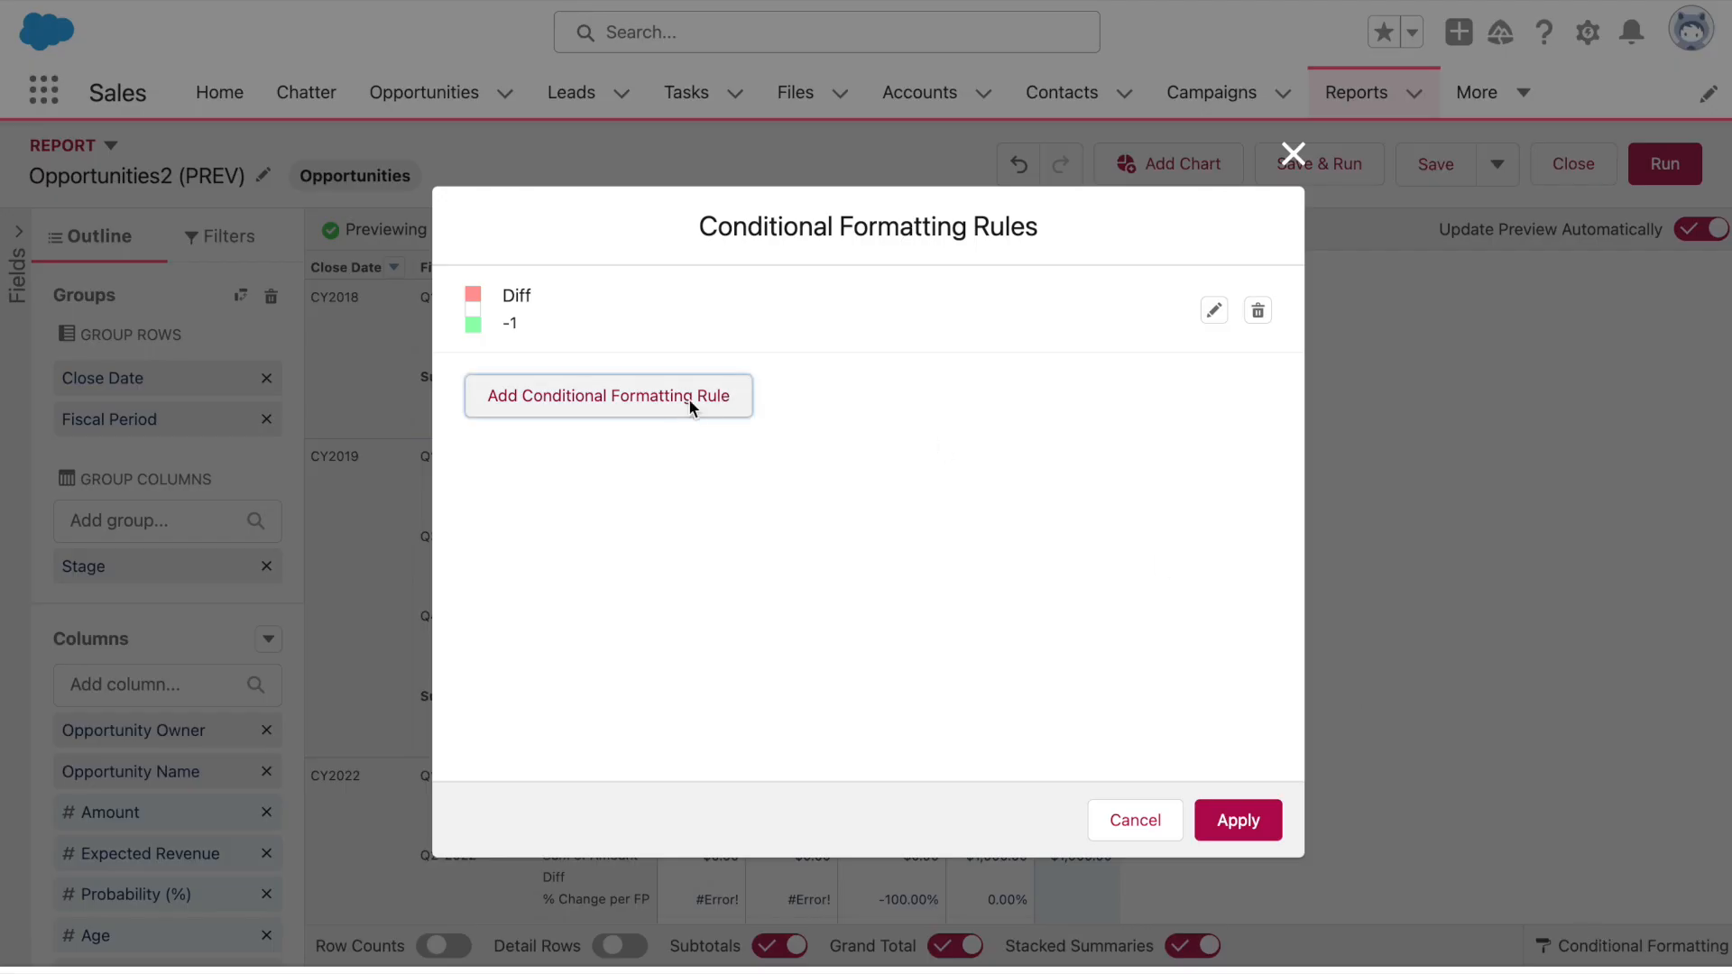
left_click(665, 433)
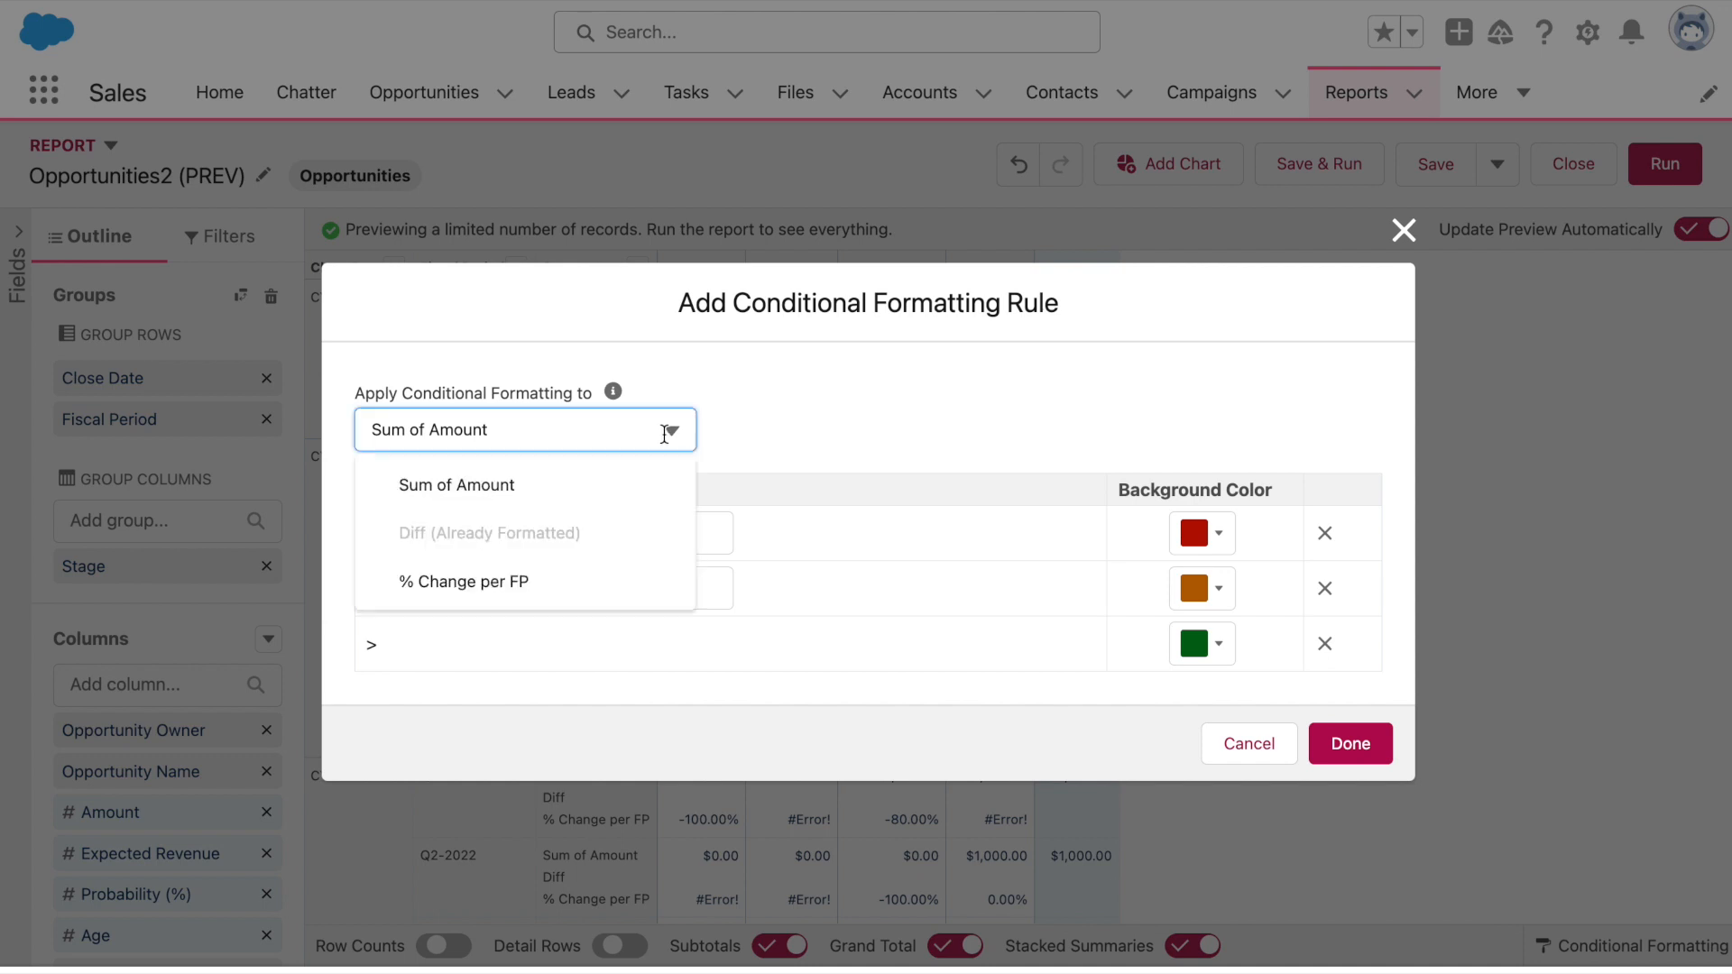
left_click(576, 586)
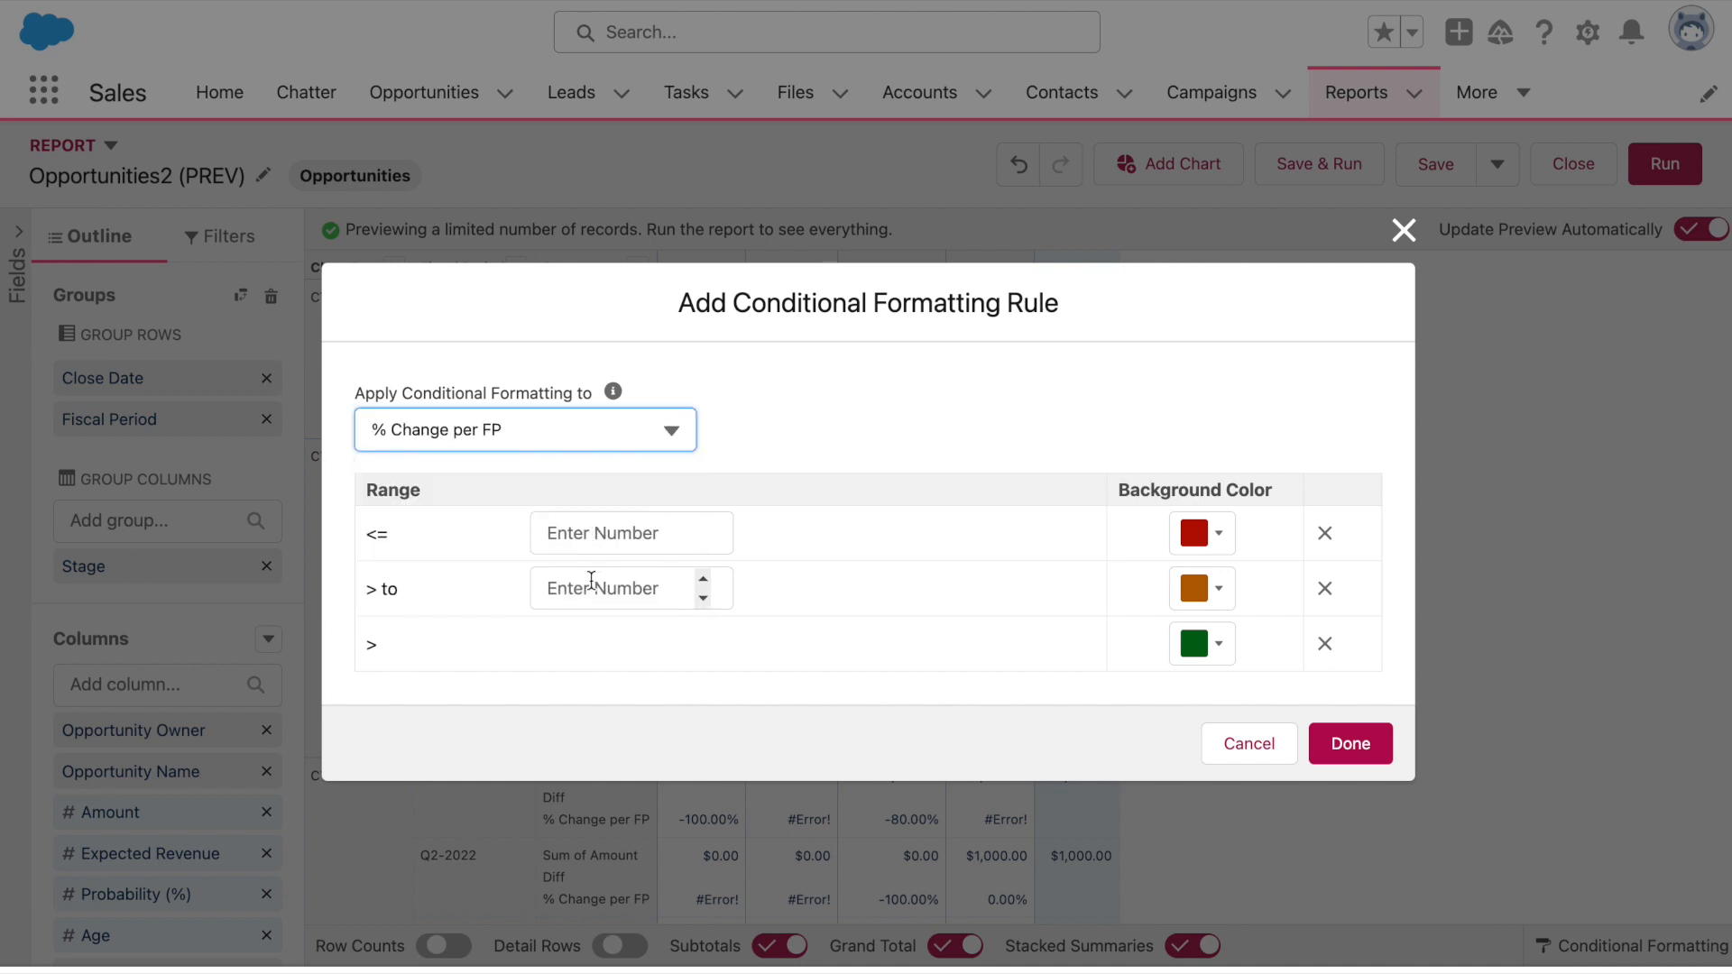
left_click(599, 542)
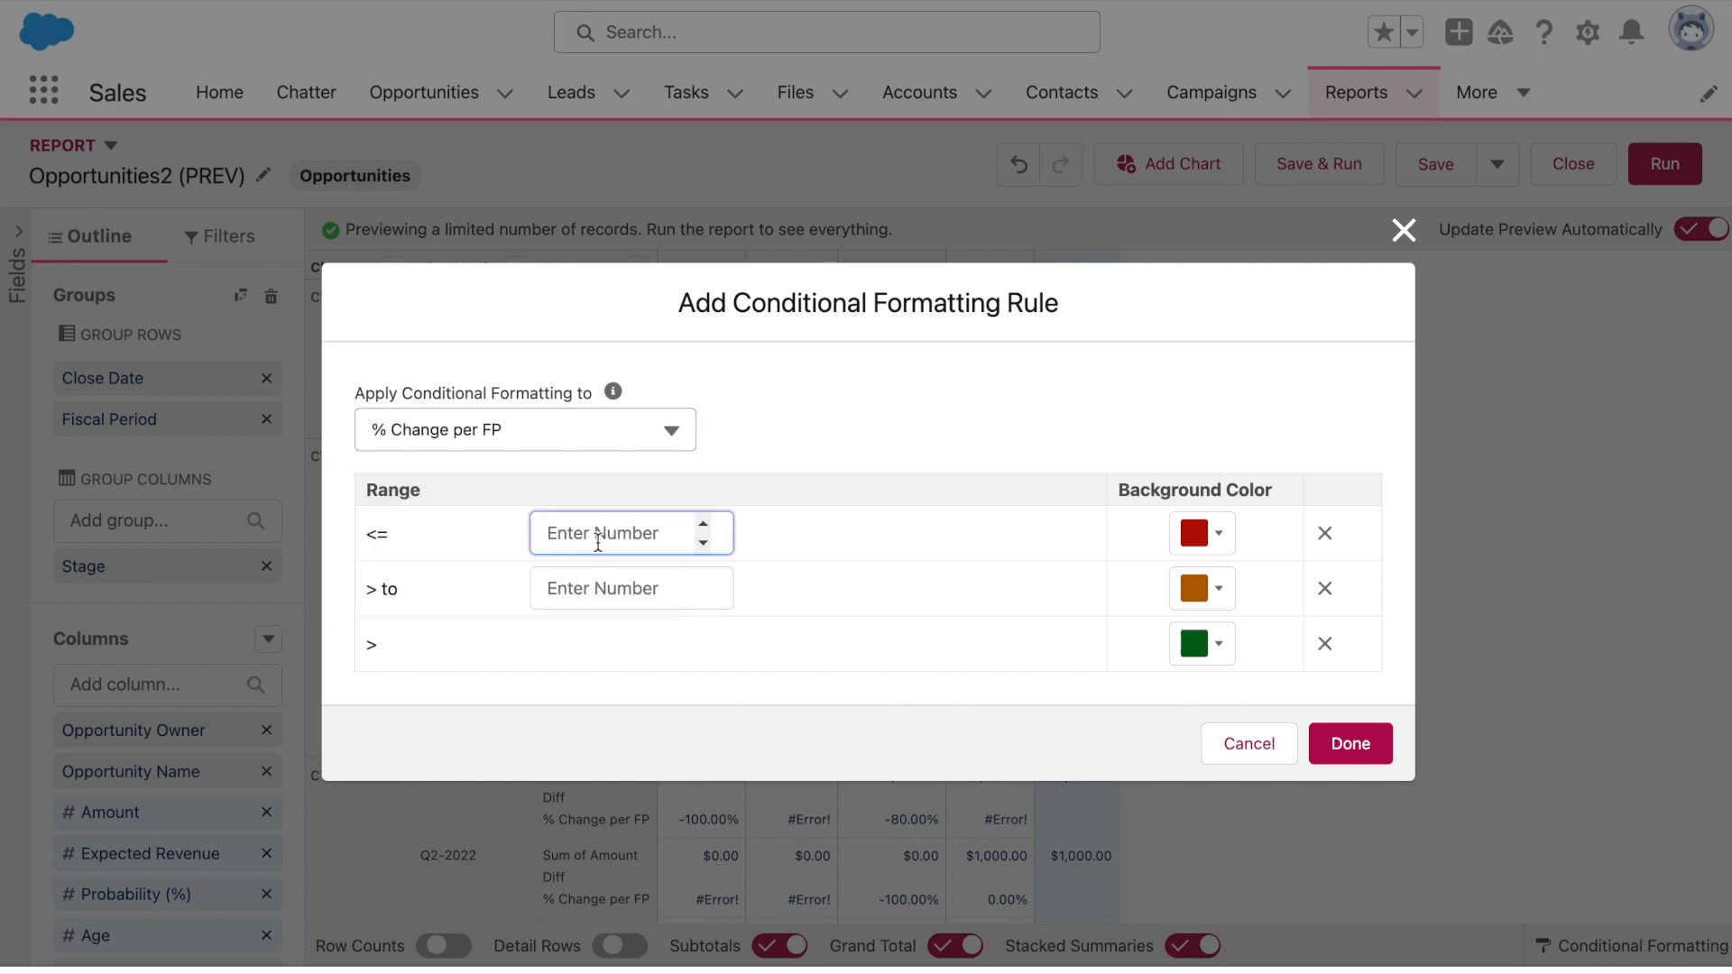
type("-1")
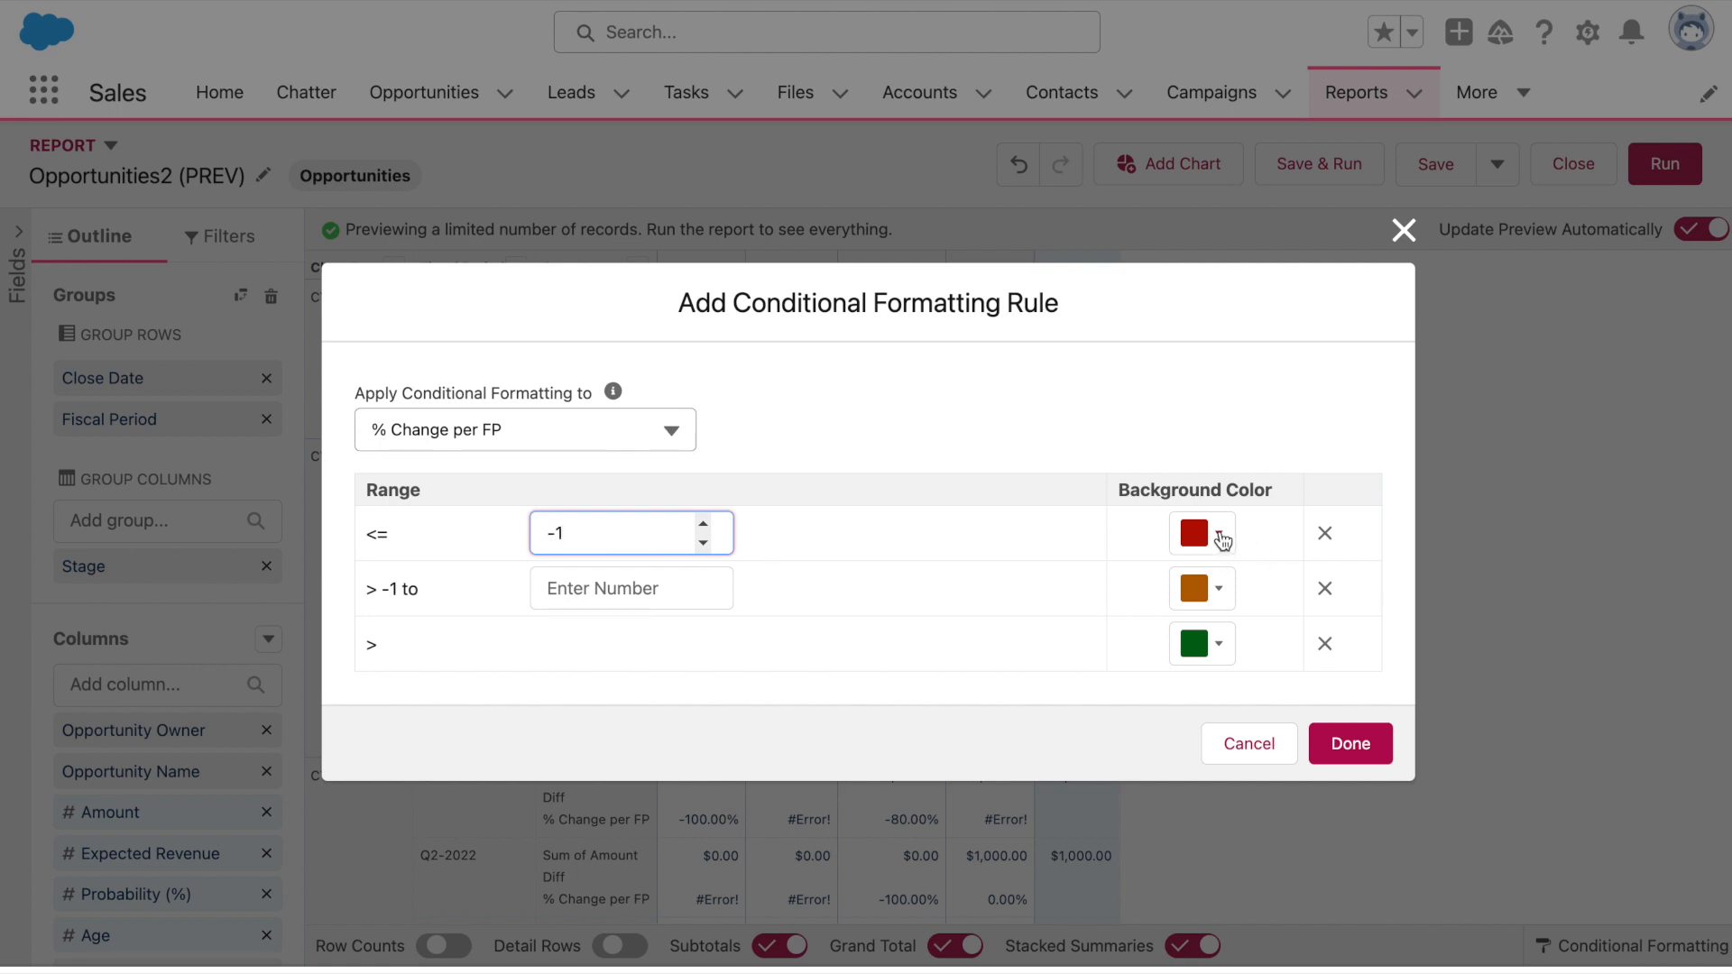
left_click(1209, 537)
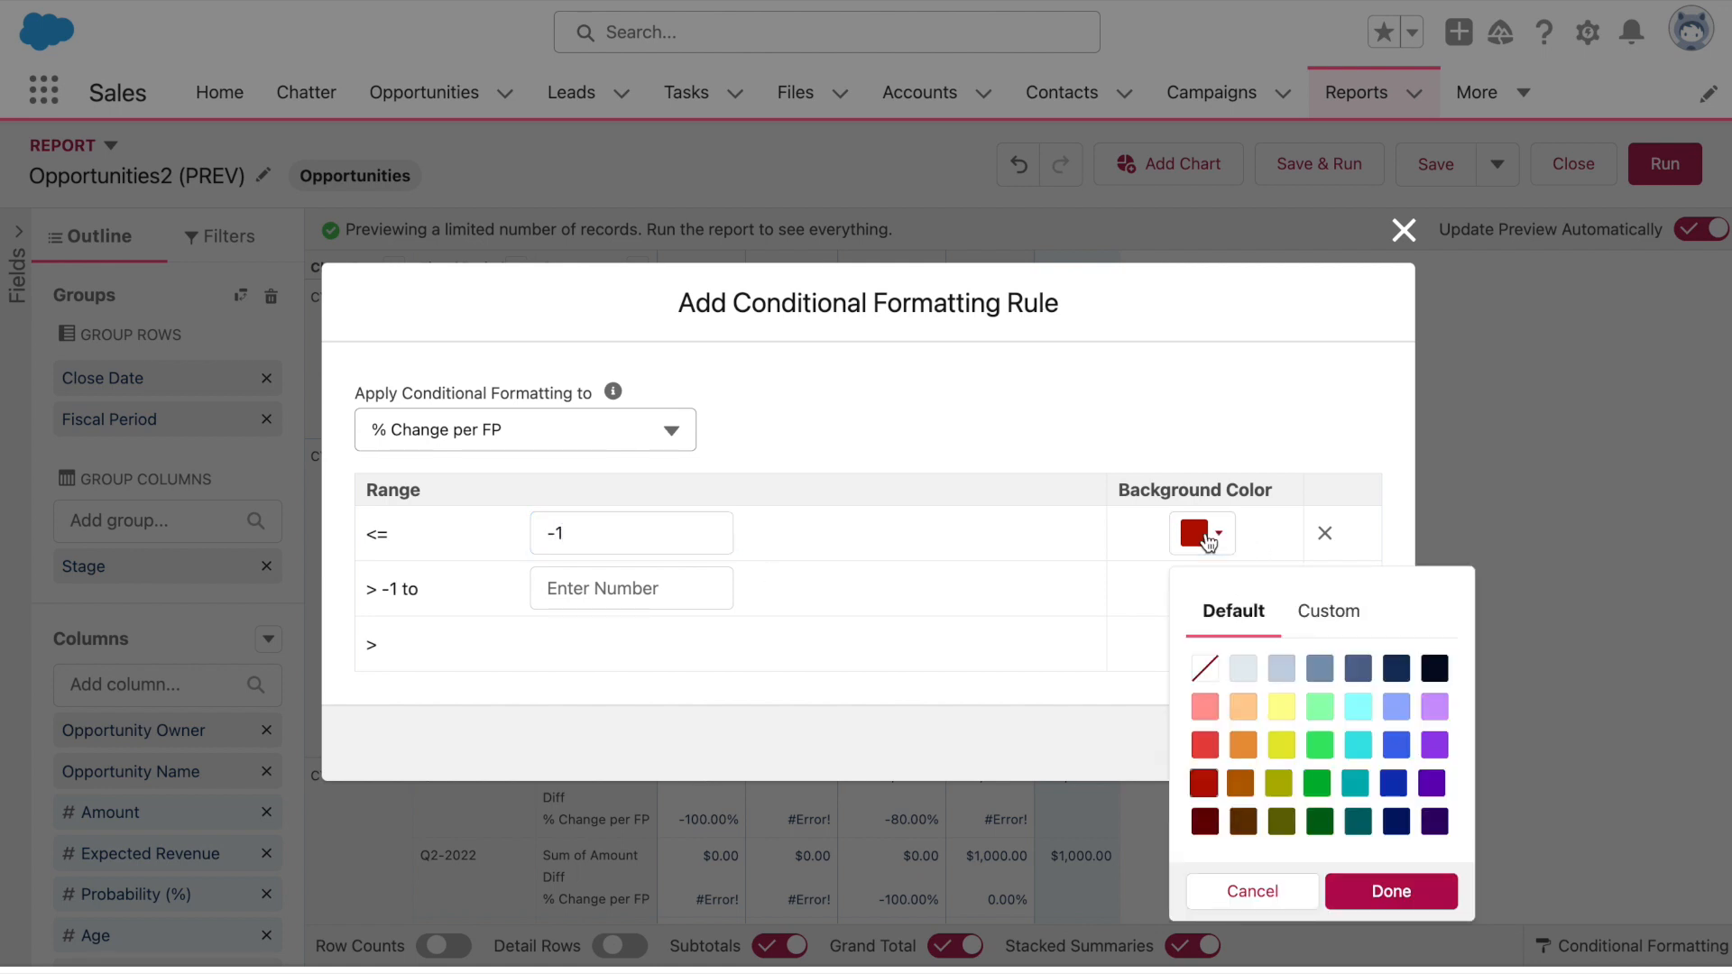
left_click(1242, 708)
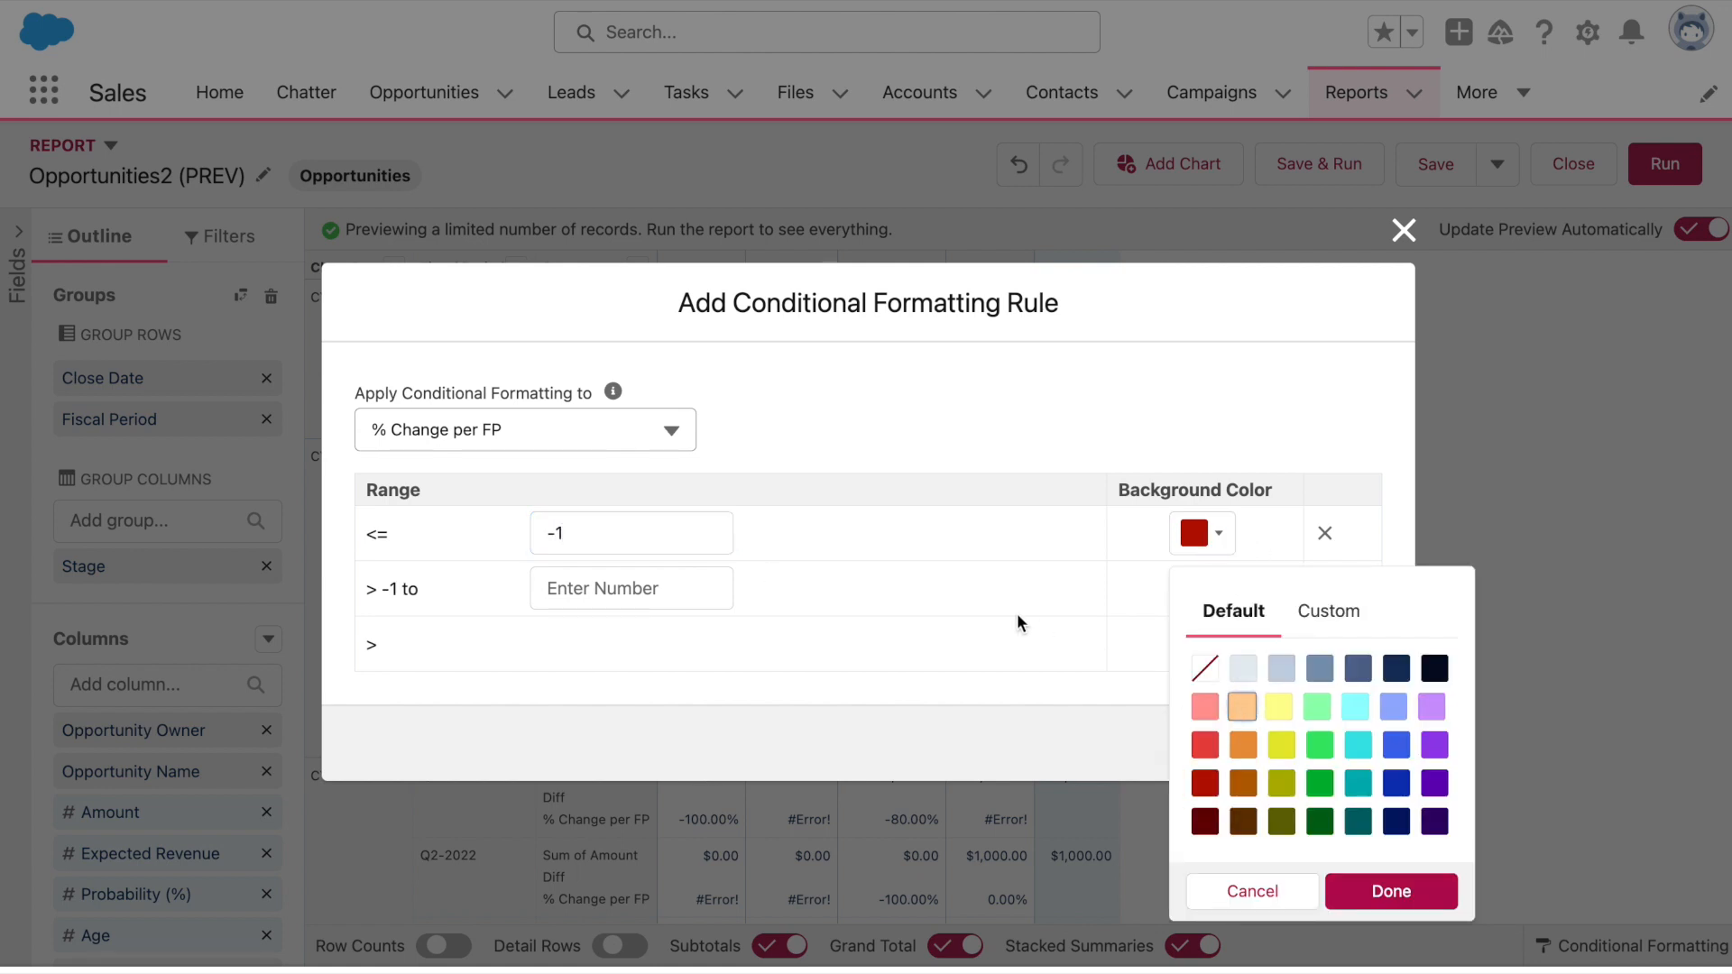
left_click(1423, 896)
Set the second breakpoint to 0, with no colour for the middle range and light cyan above 0
left_click(637, 589)
type("0")
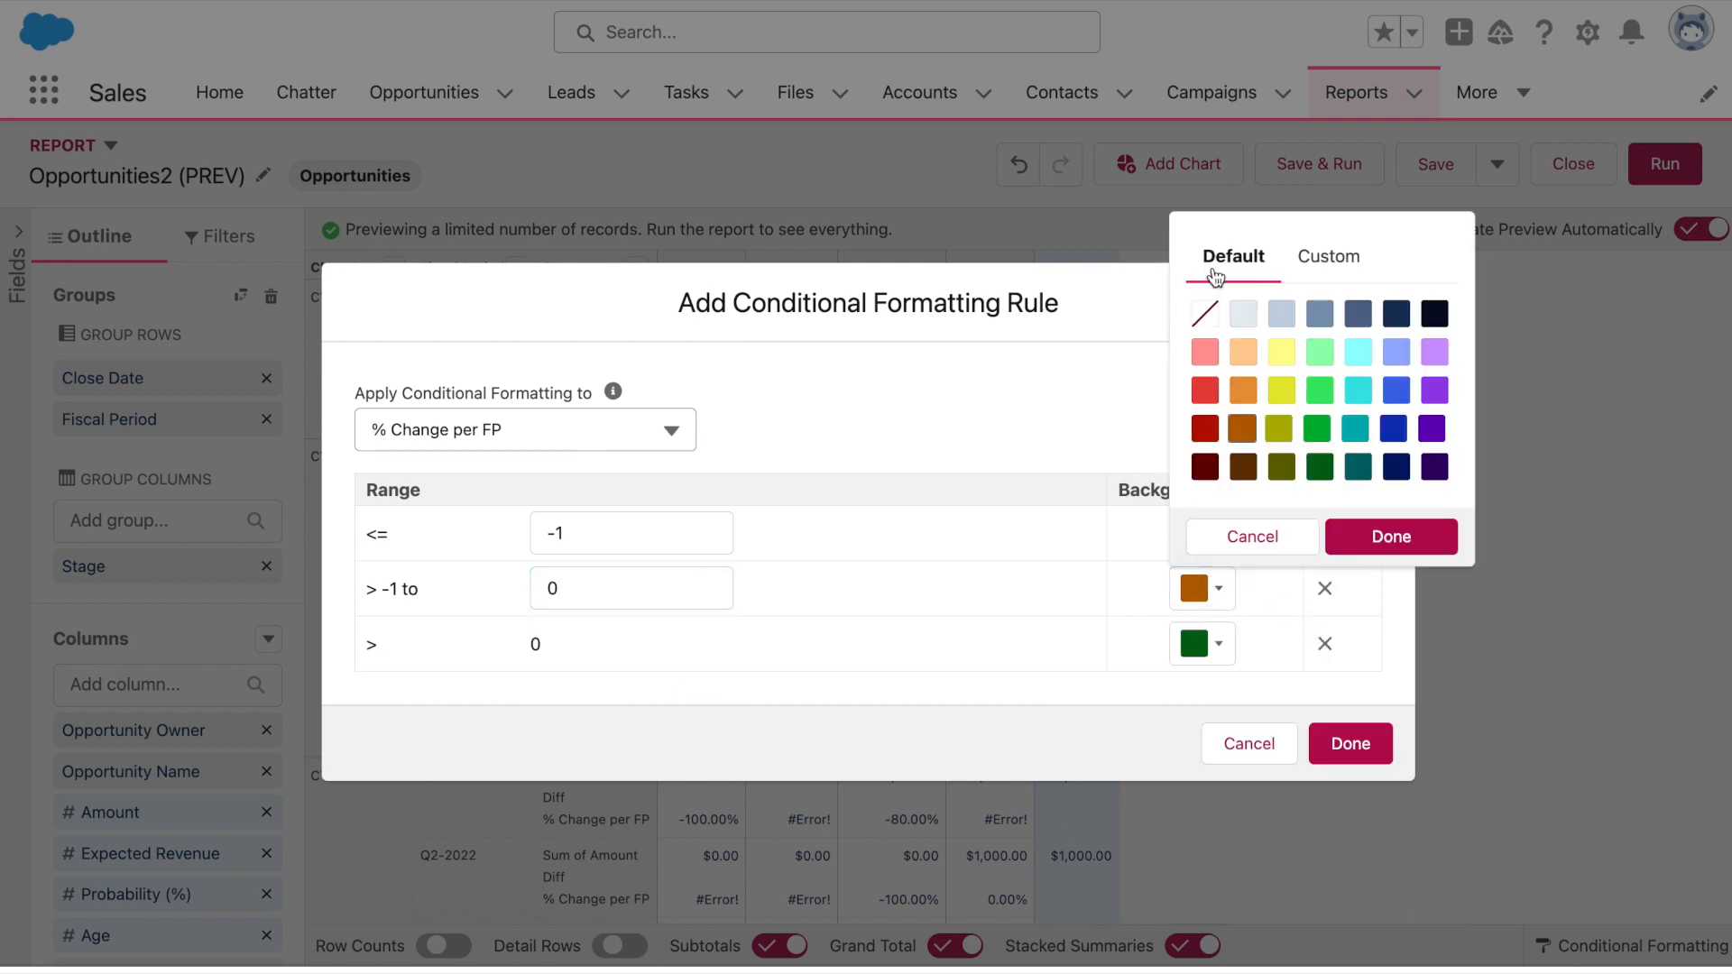
left_click(1206, 314)
left_click(1433, 538)
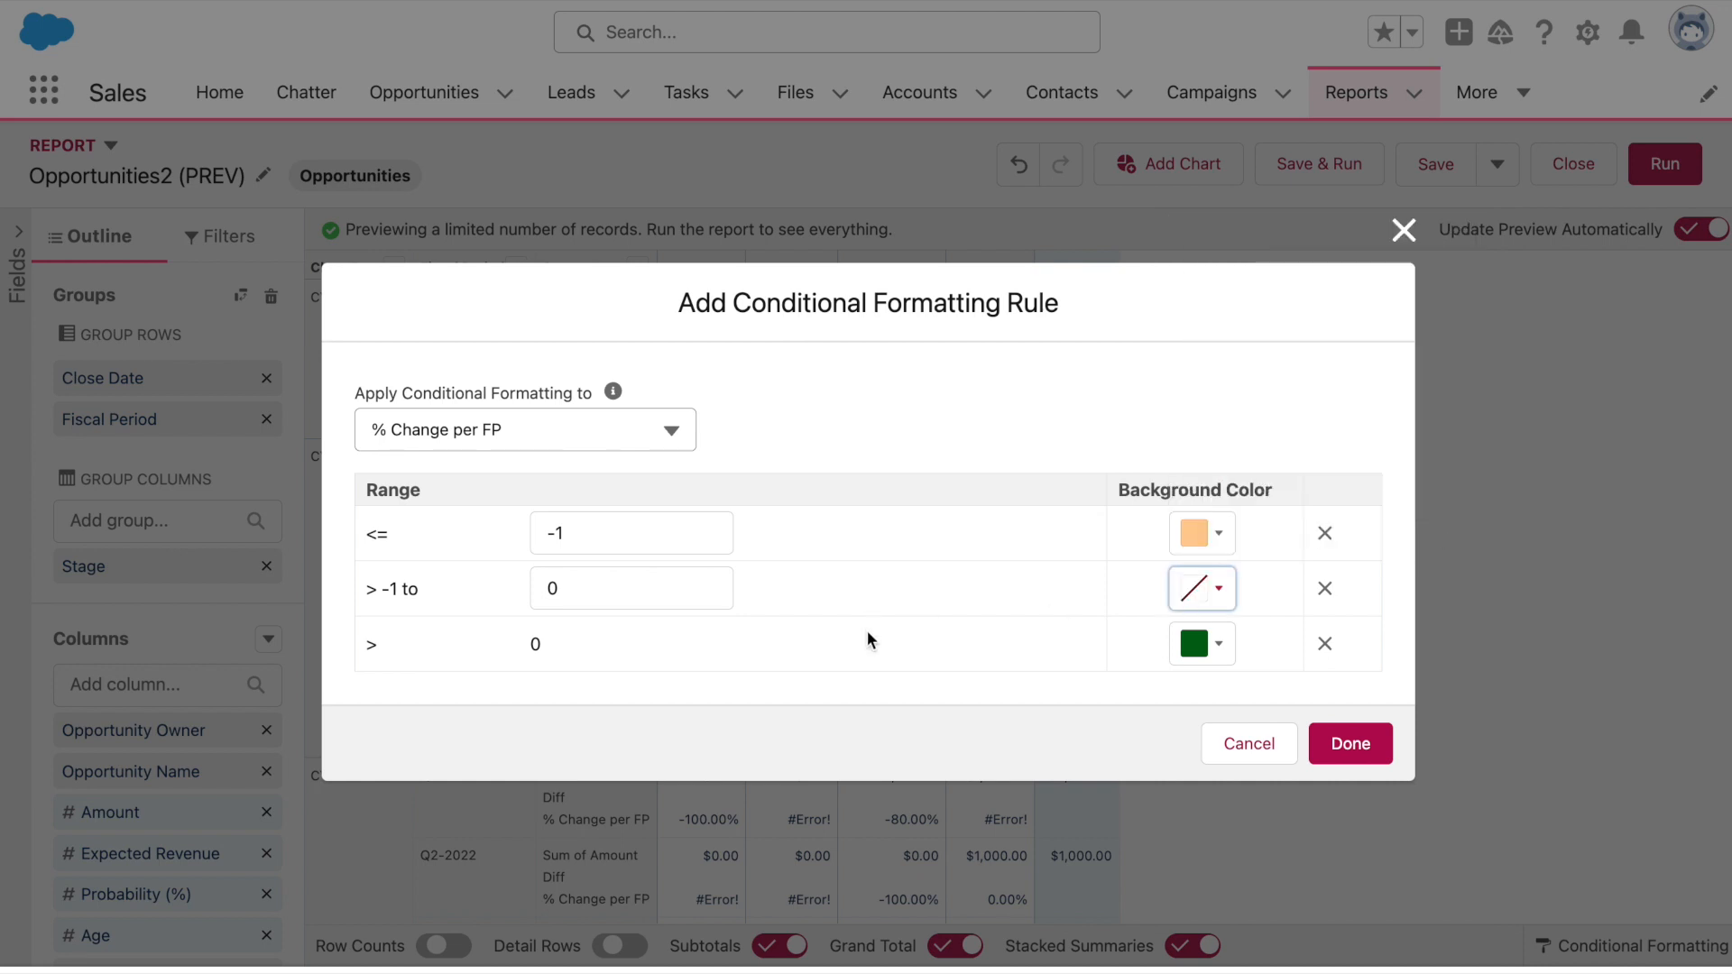
left_click(1218, 646)
left_click(1358, 408)
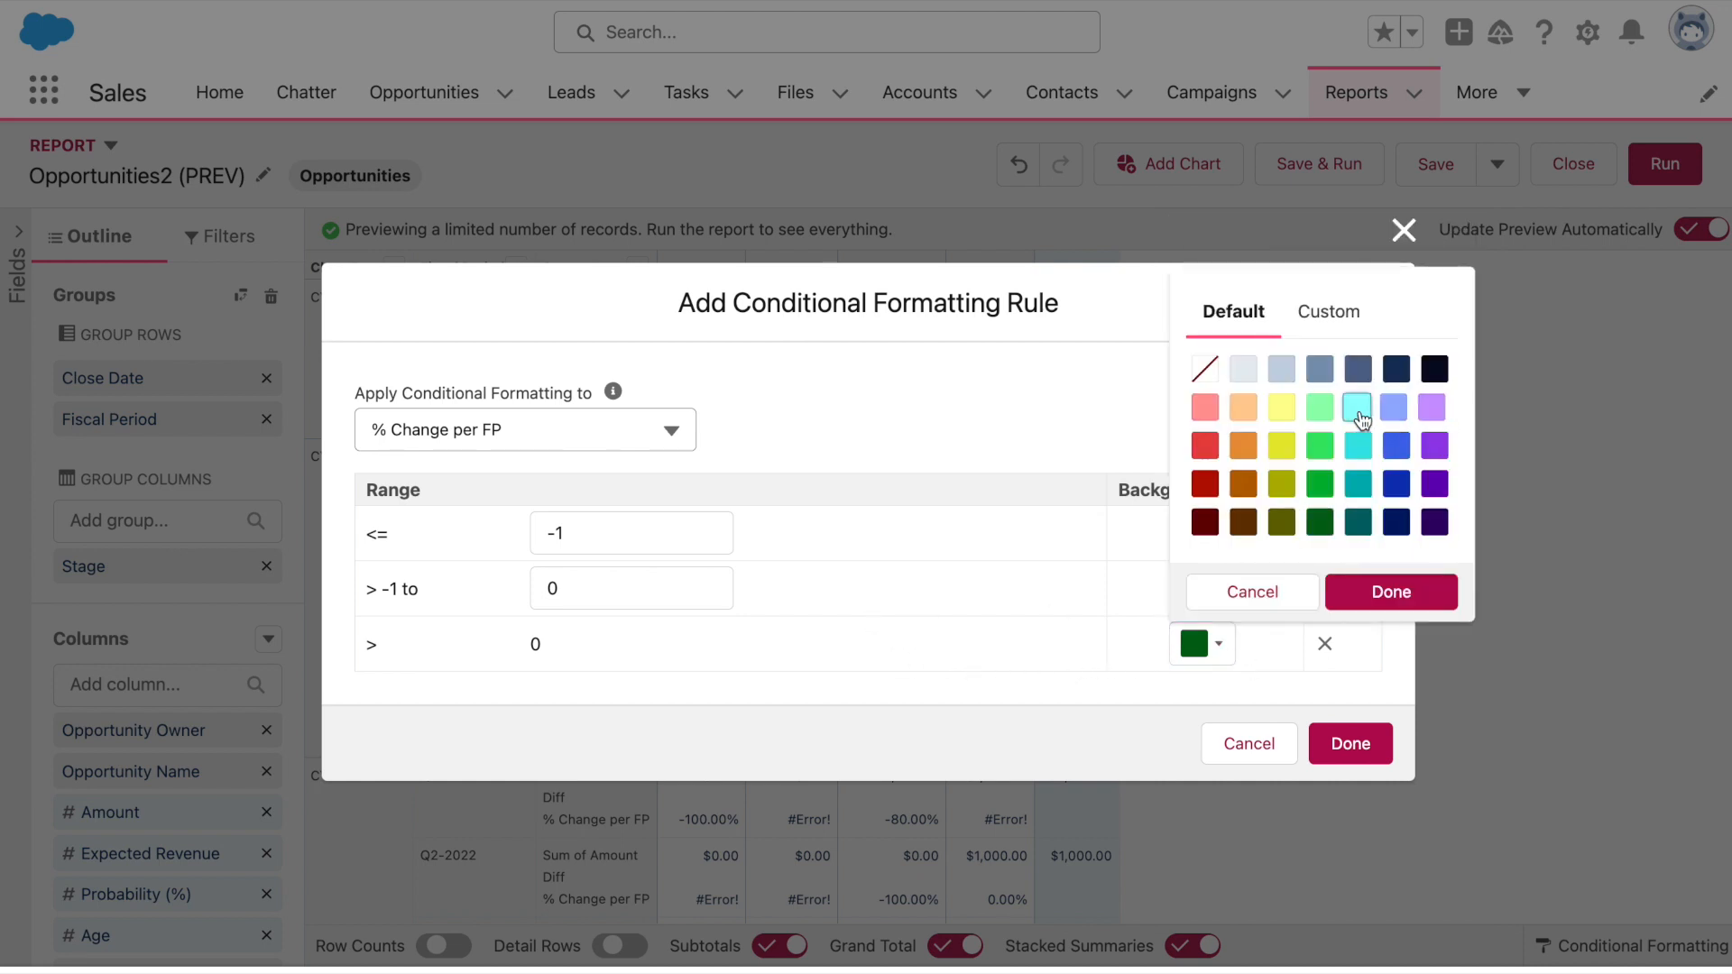
left_click(1397, 593)
Apply the formatting rule to the report, then save and run it
left_click(1365, 761)
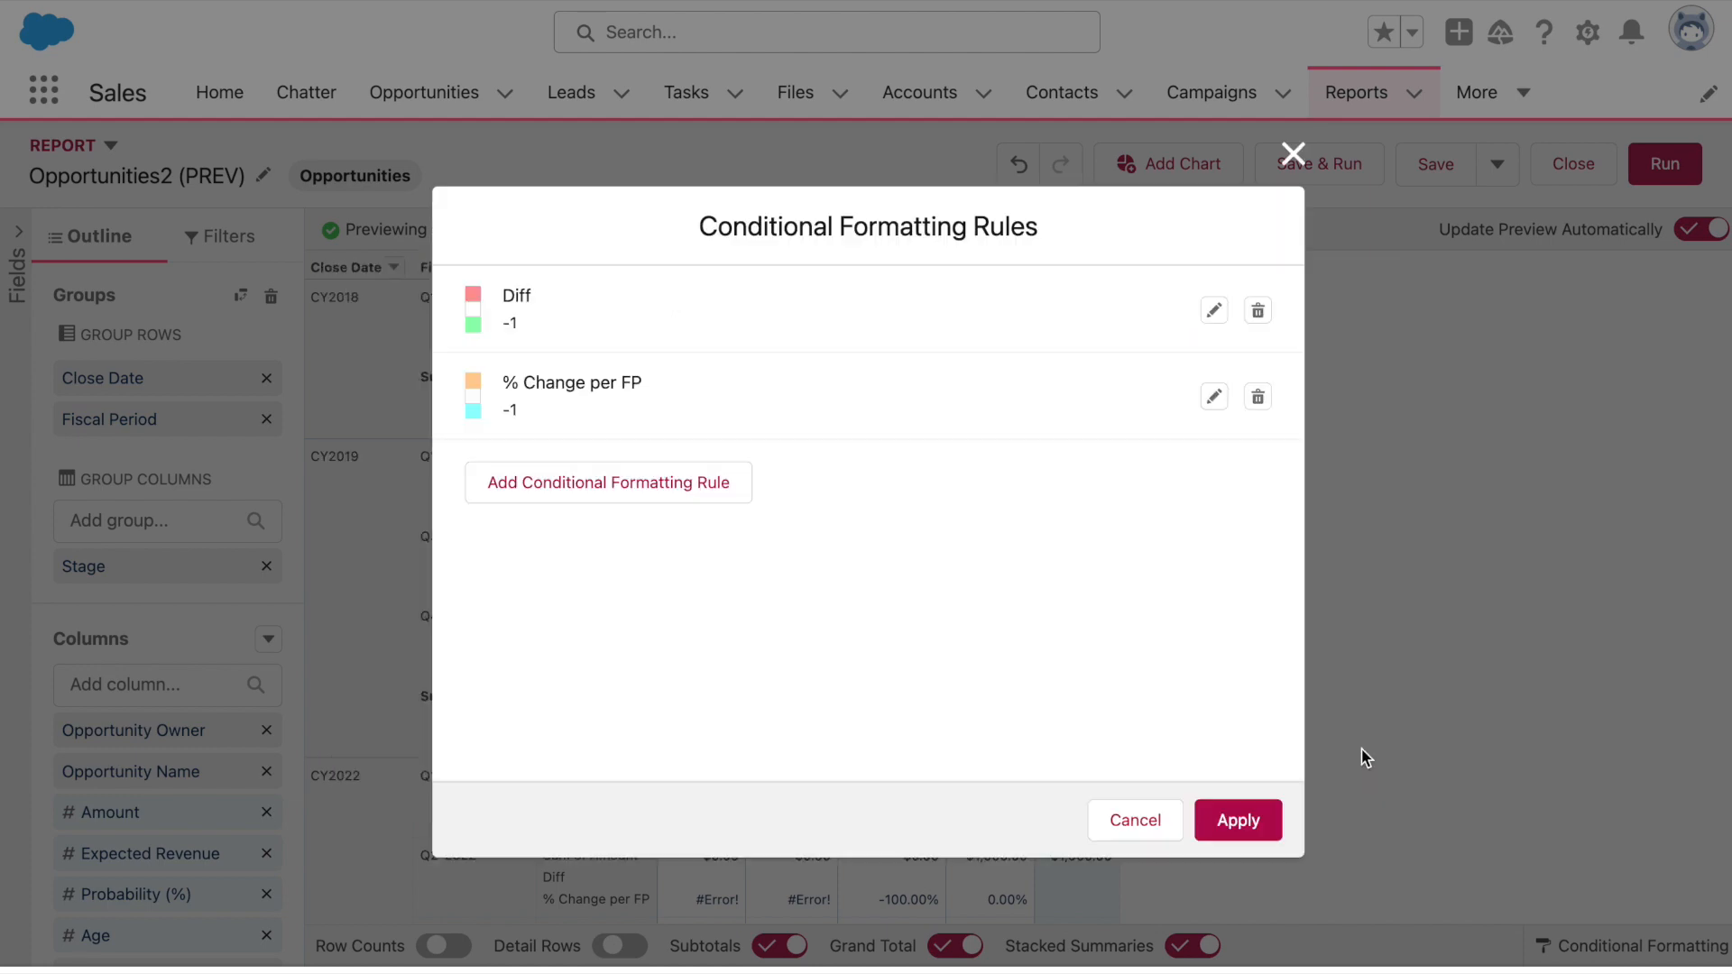
left_click(1256, 819)
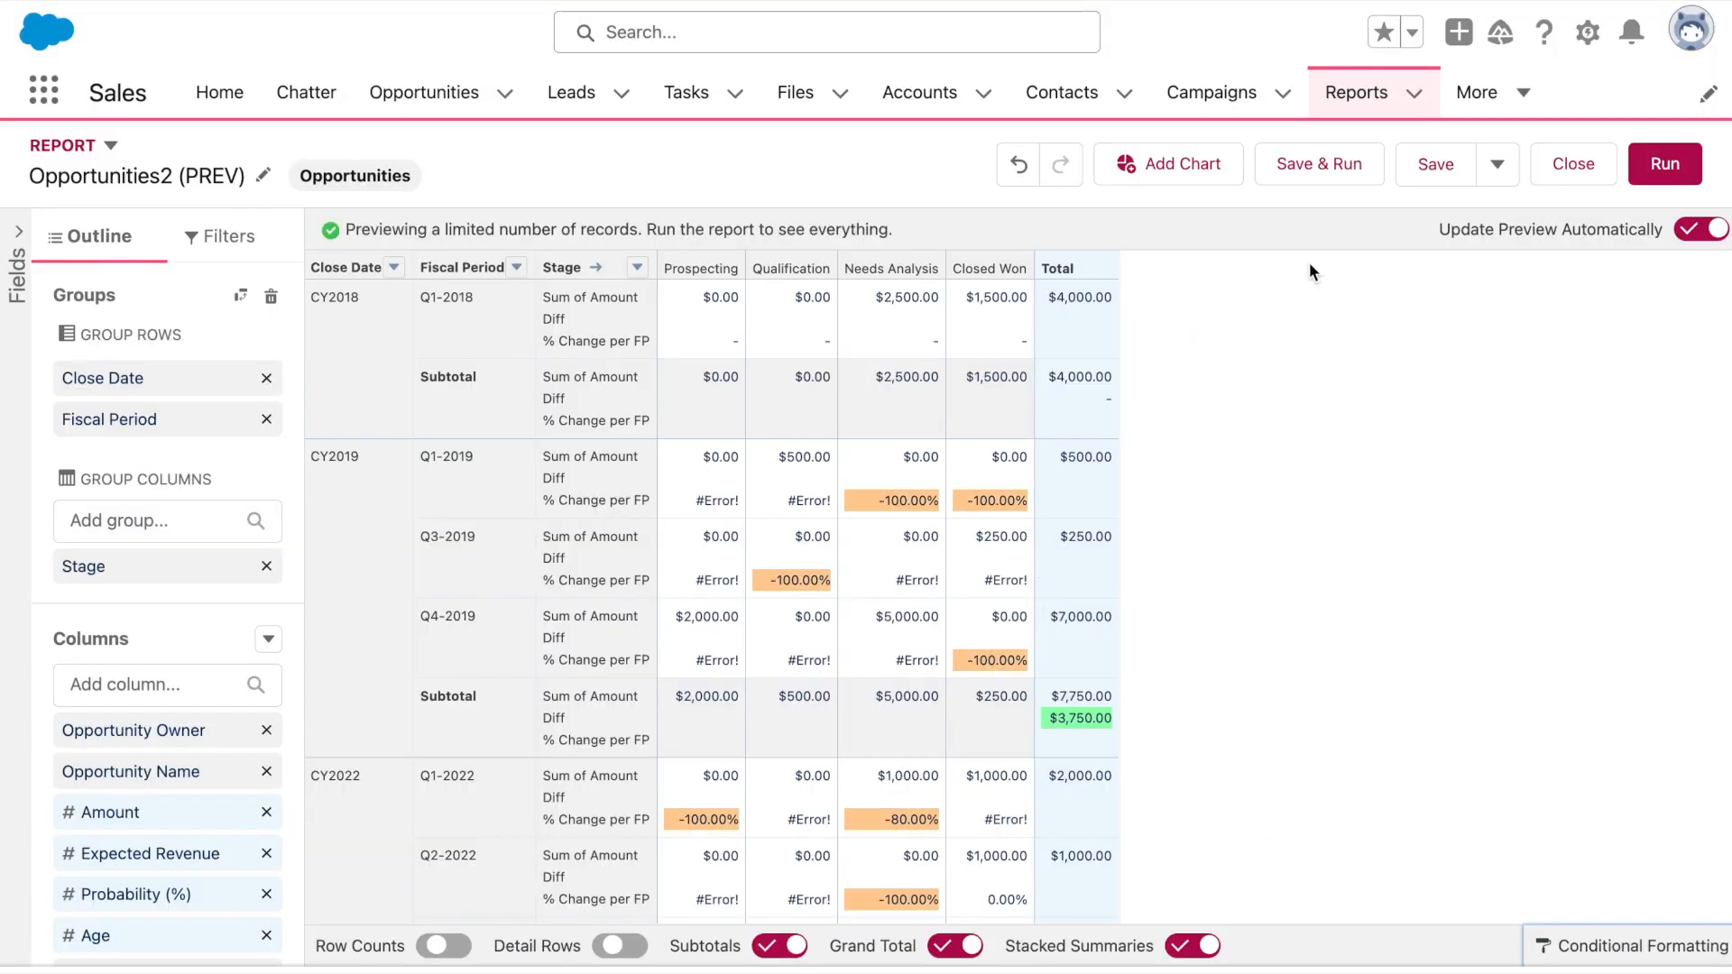
left_click(1318, 153)
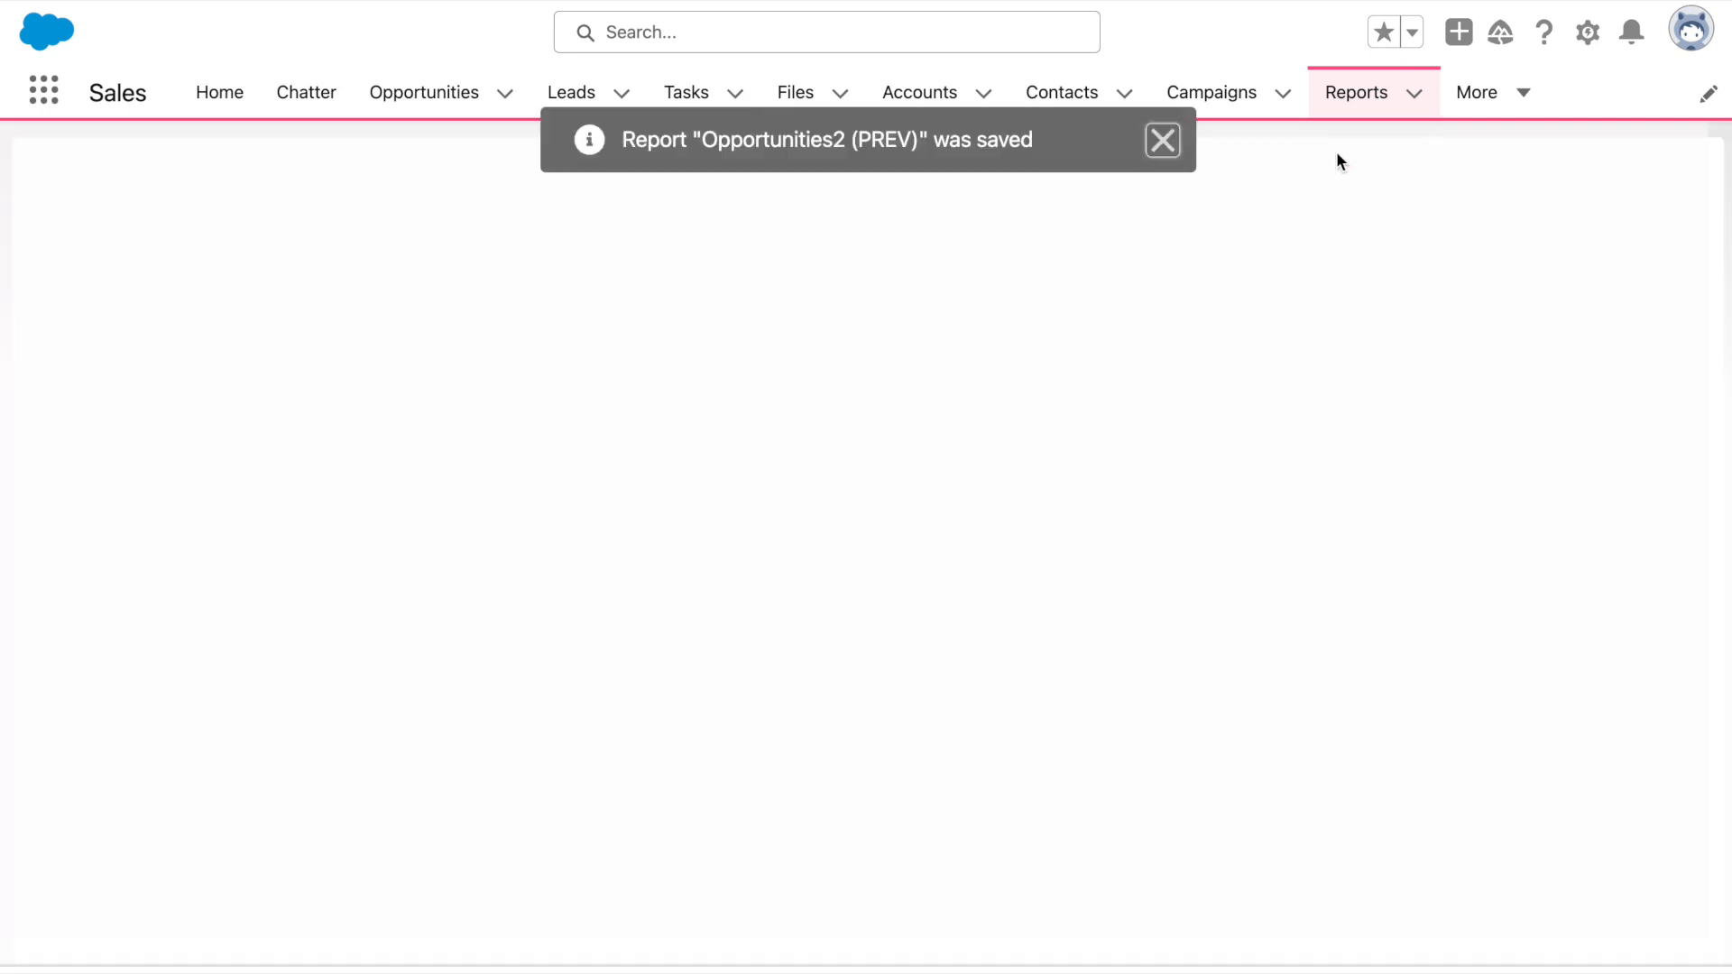